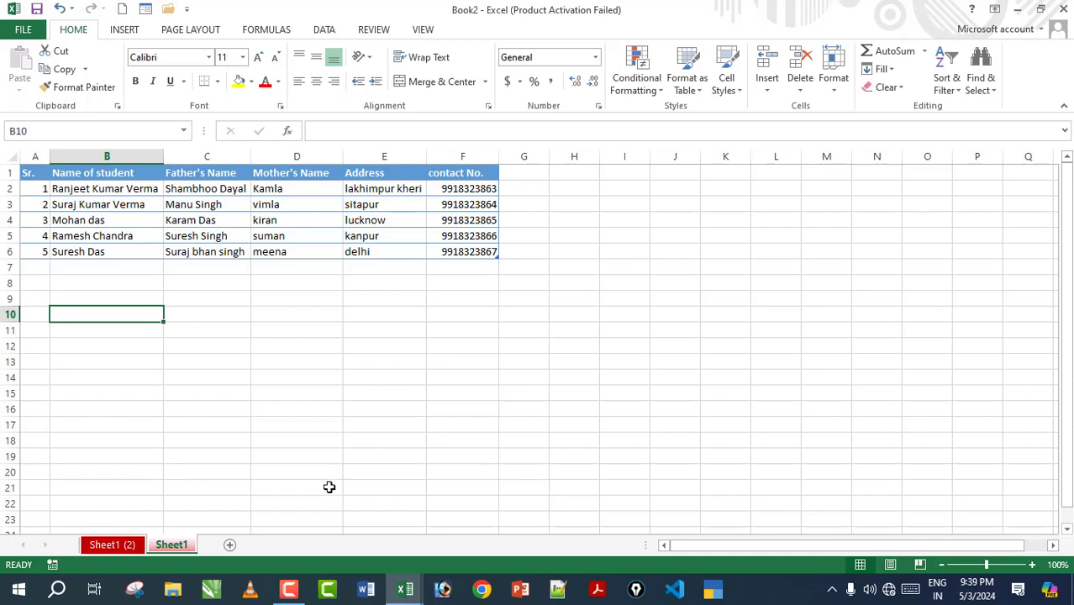
Step: Insert a new blank worksheet, Sheet3, in front of the Sheet1 student table
left_click_drag(47, 172, 480, 254)
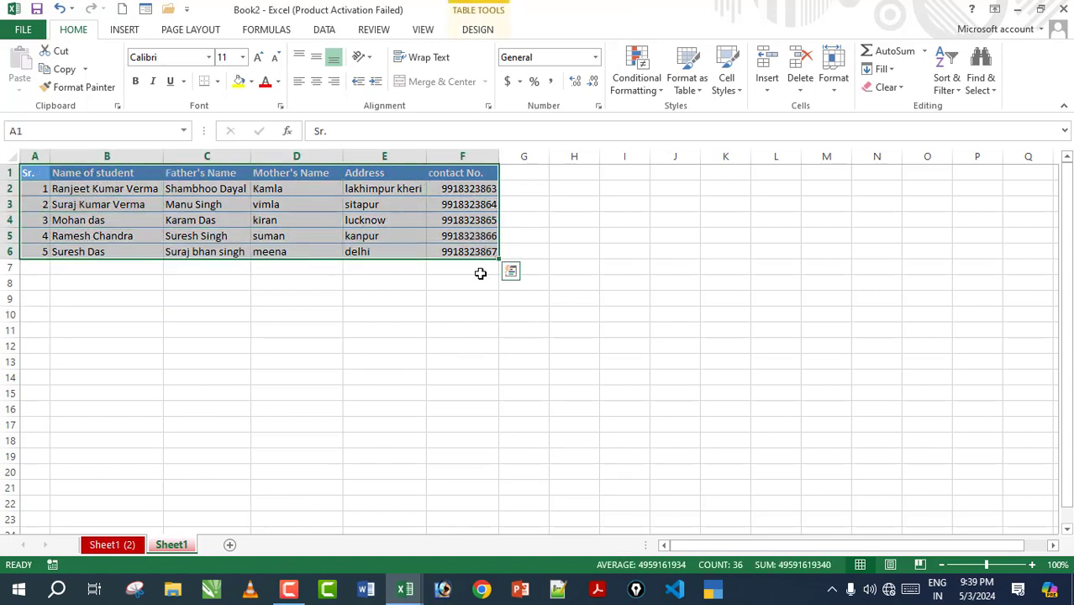
left_click(531, 364)
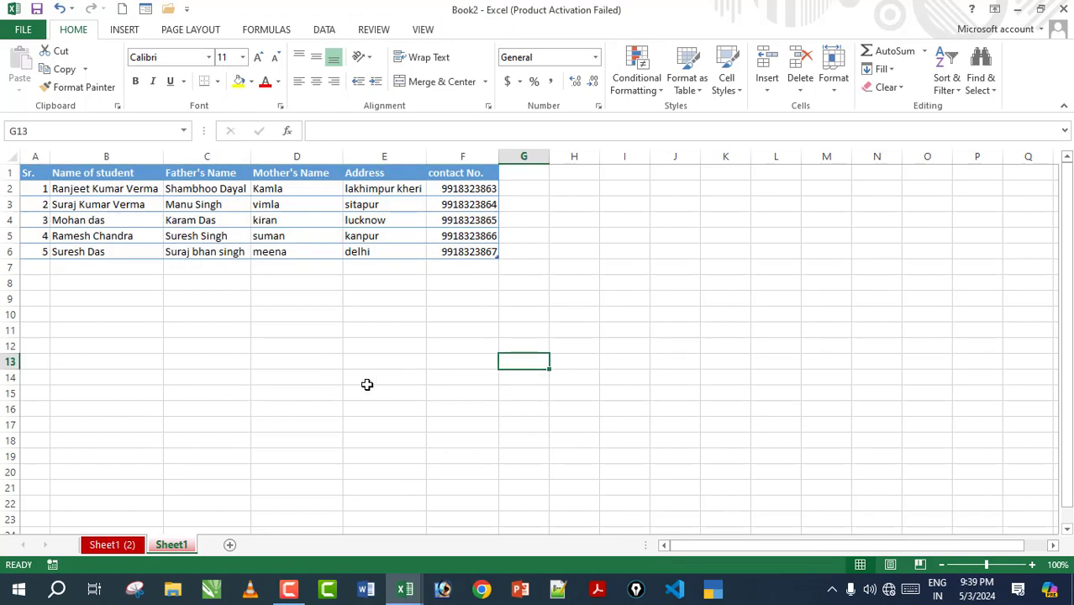
key("shift+F11")
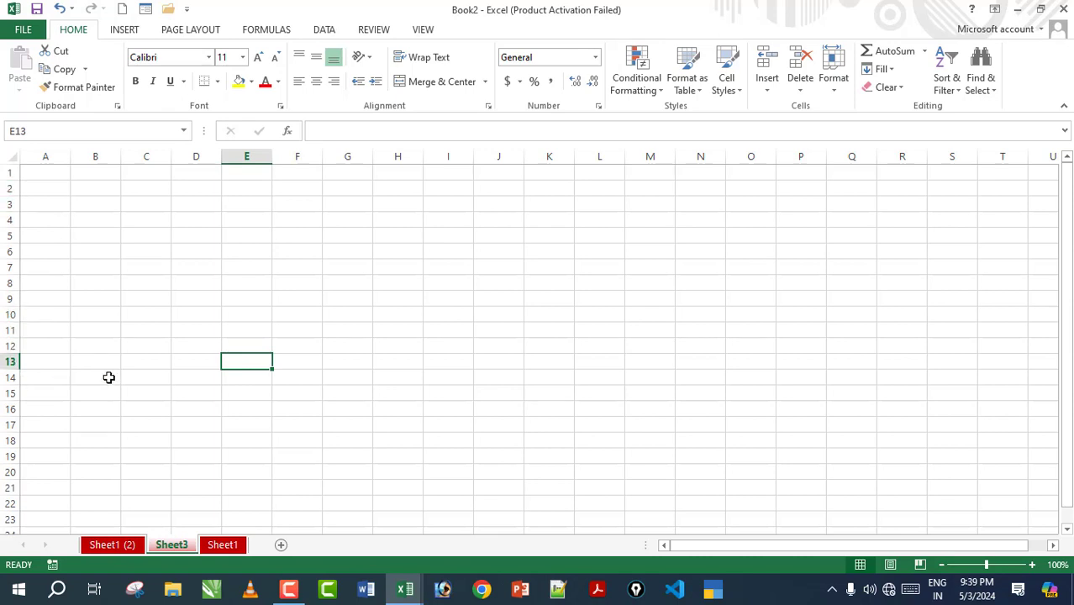
left_click(276, 327)
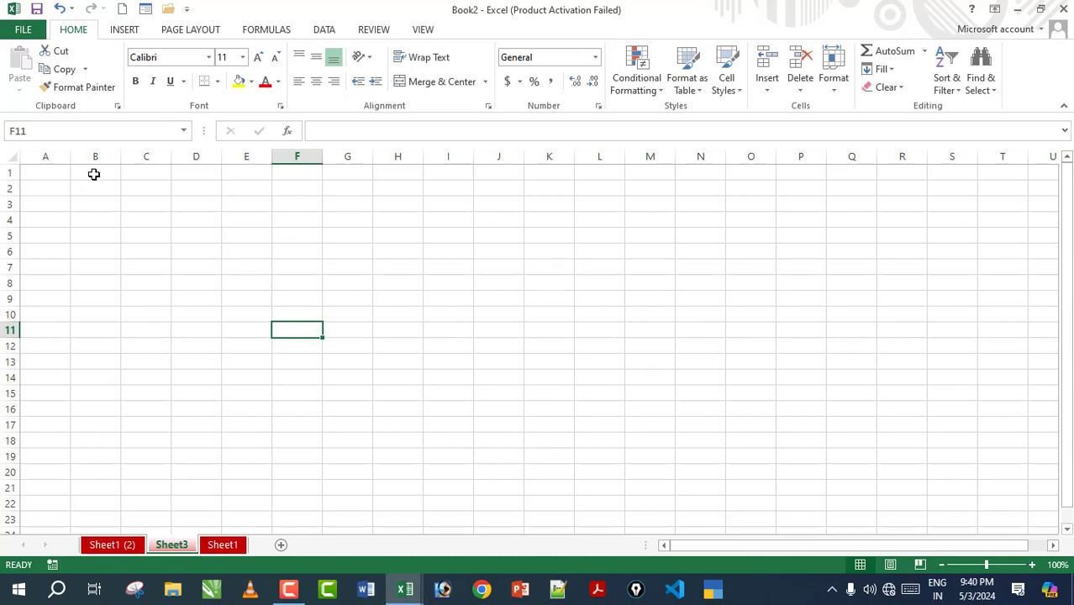
left_click_drag(93, 171, 81, 578)
scroll(116, 412, "down", 7)
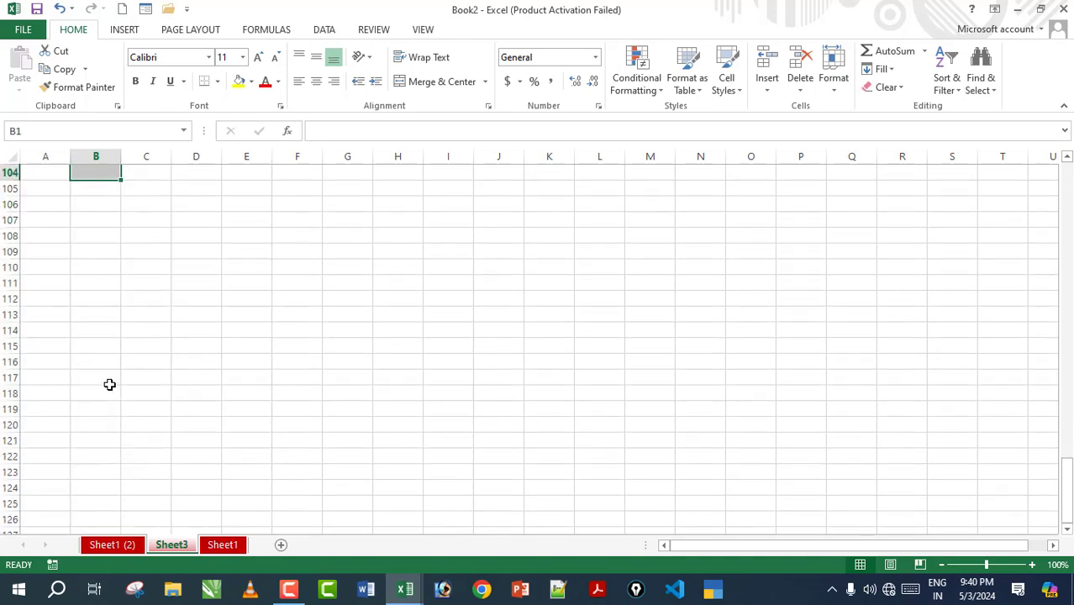
scroll(109, 384, "up", 19)
scroll(110, 384, "up", 15)
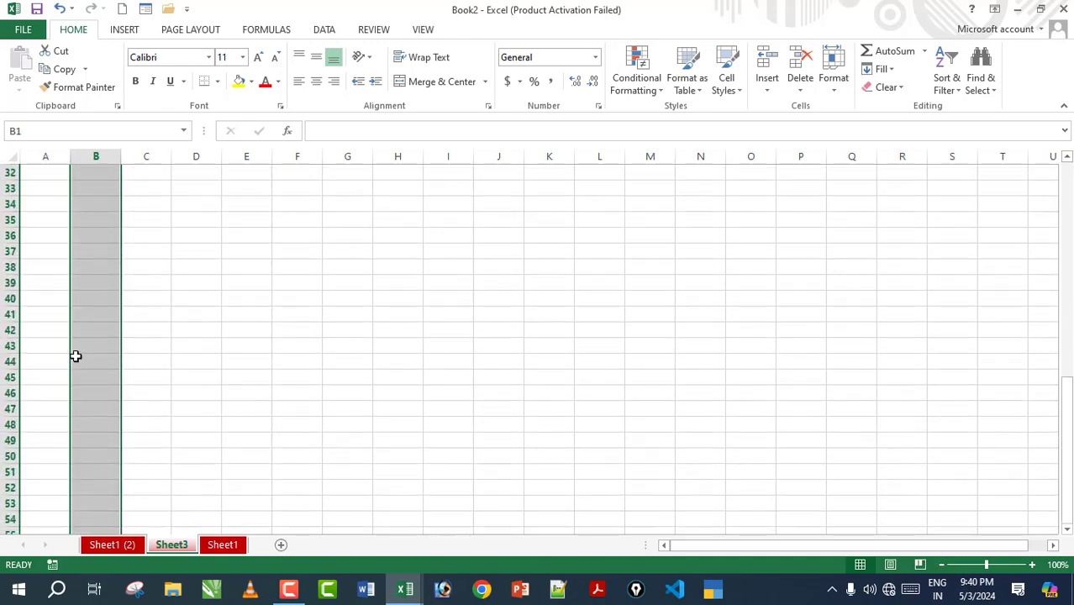
left_click_drag(109, 236, 109, 251)
left_click(115, 230)
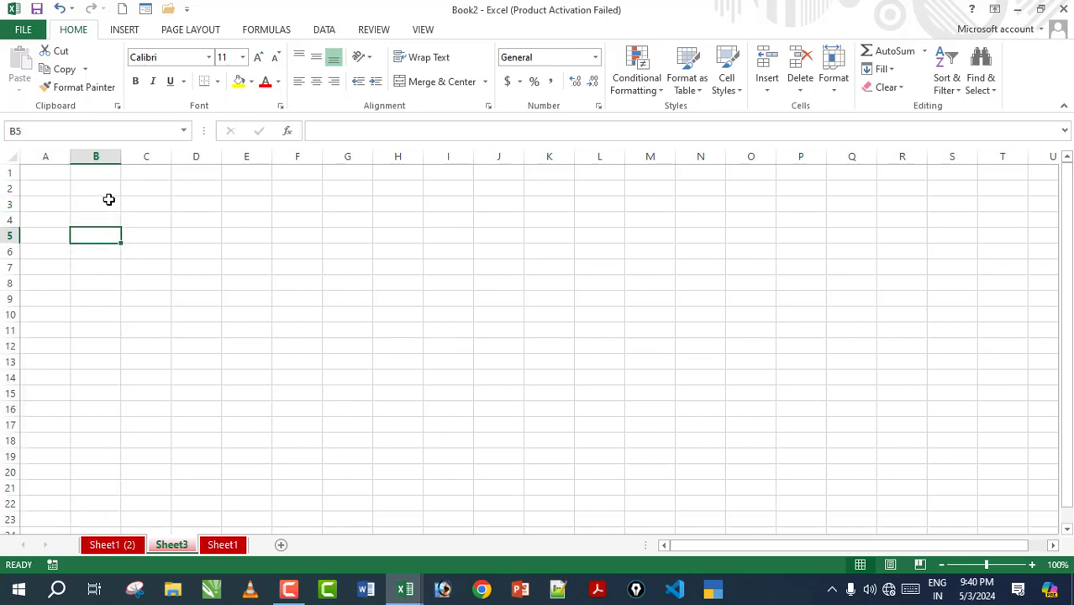
left_click(97, 156)
scroll(98, 300, "down", 6)
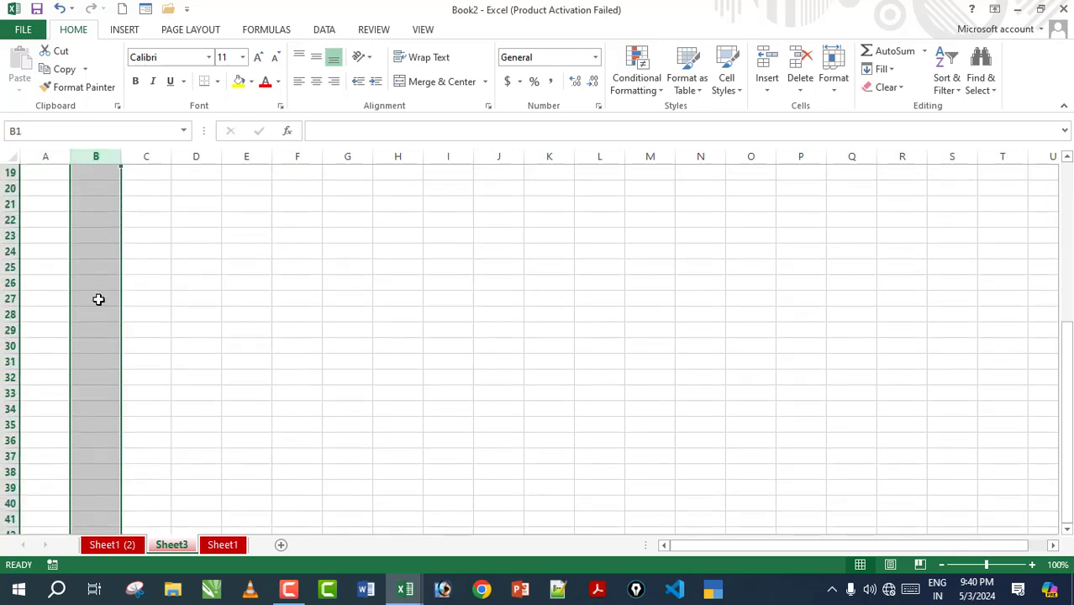
scroll(98, 299, "down", 20)
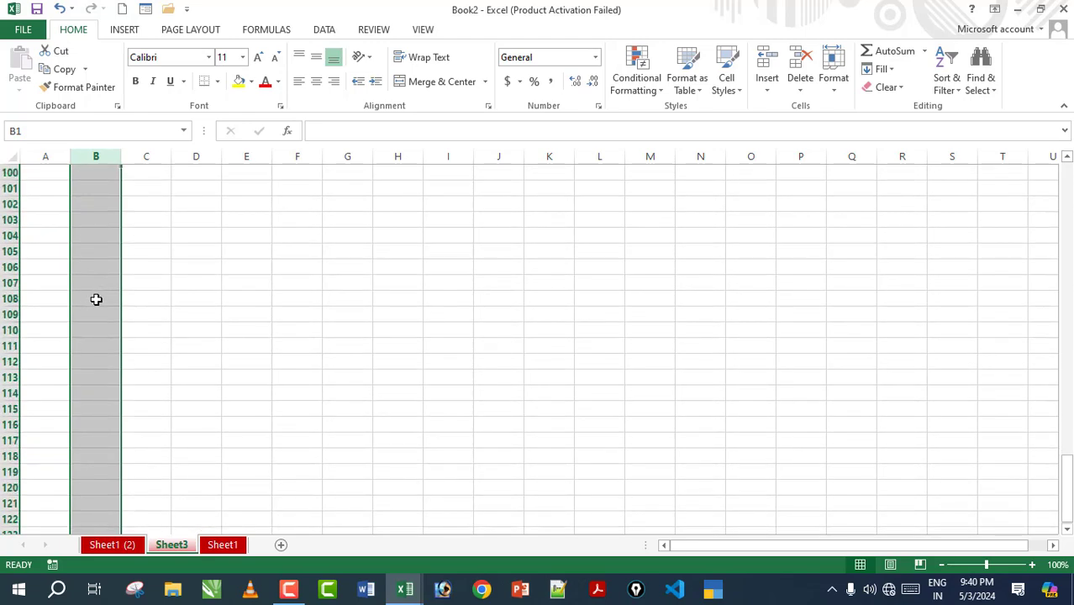
scroll(96, 299, "up", 20)
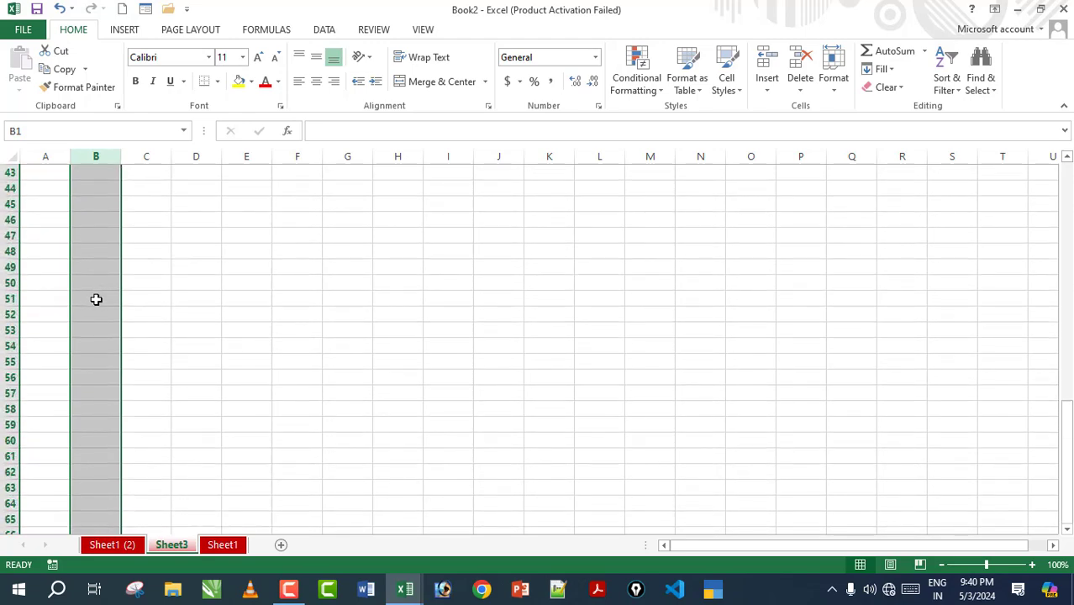
scroll(96, 299, "up", 8)
left_click(159, 251)
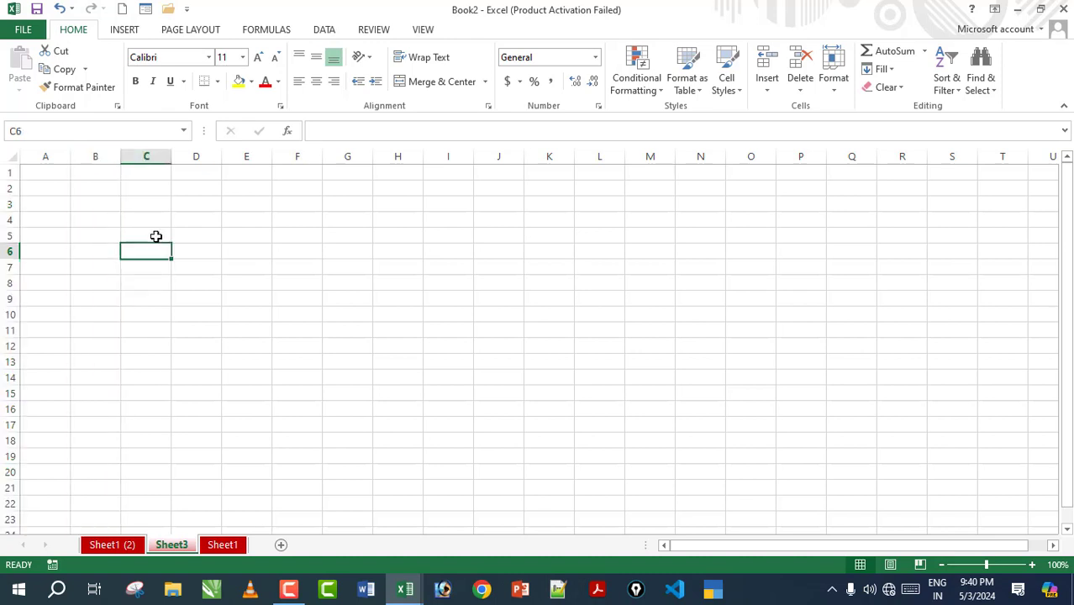
left_click_drag(97, 158, 718, 229)
scroll(319, 371, "down", 15)
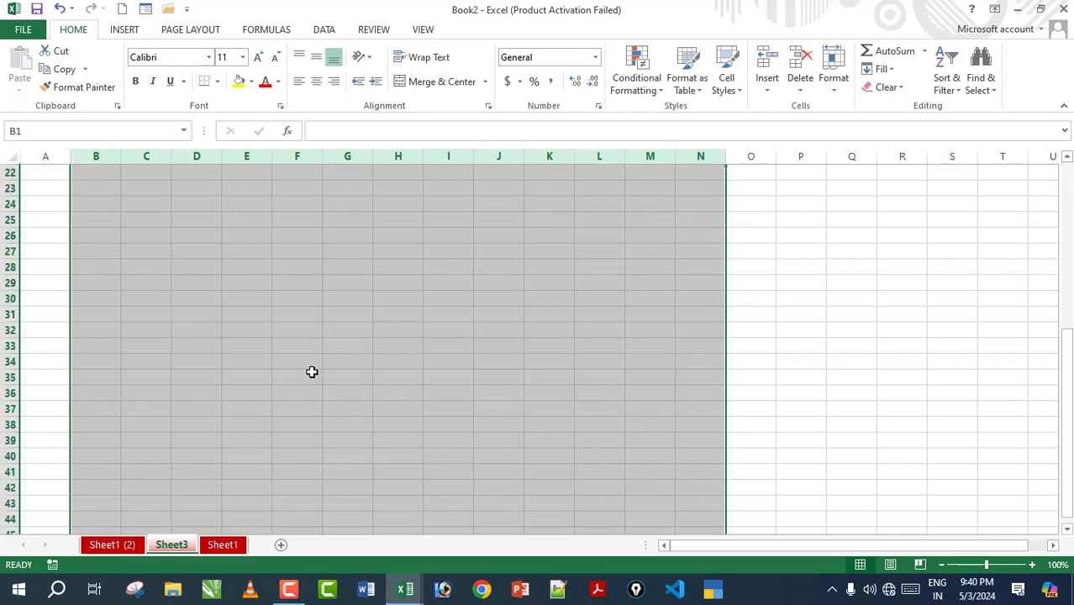
scroll(311, 373, "down", 20)
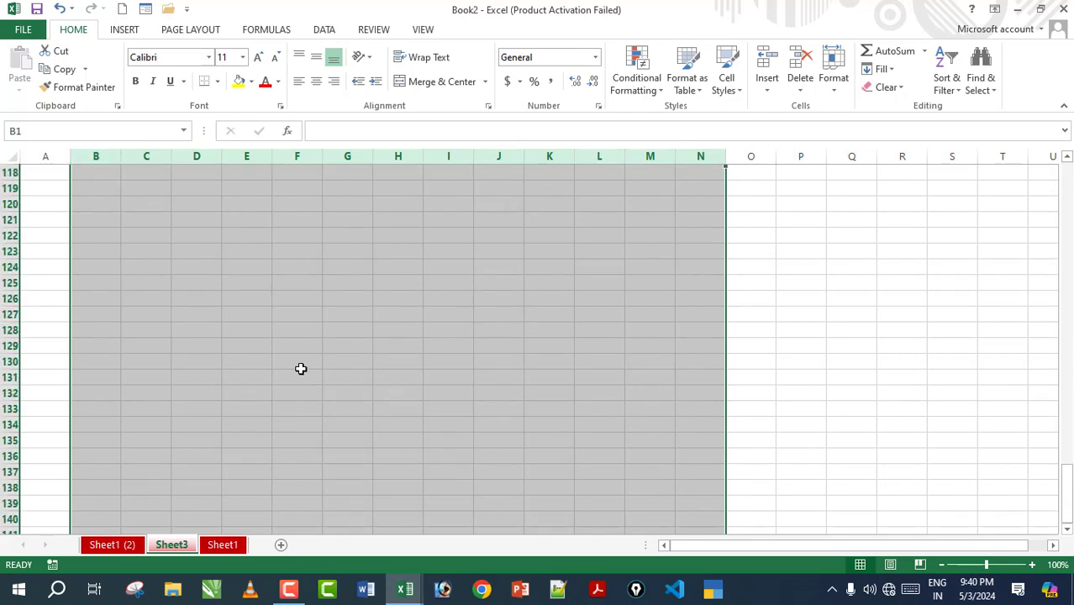
scroll(301, 368, "down", 9)
scroll(301, 368, "up", 20)
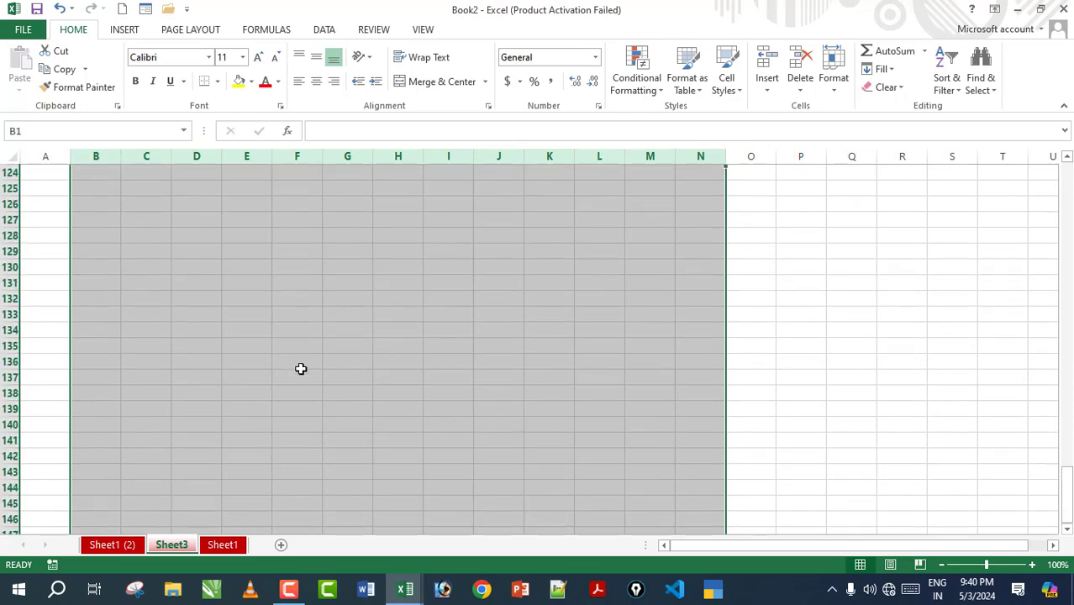
scroll(301, 368, "up", 20)
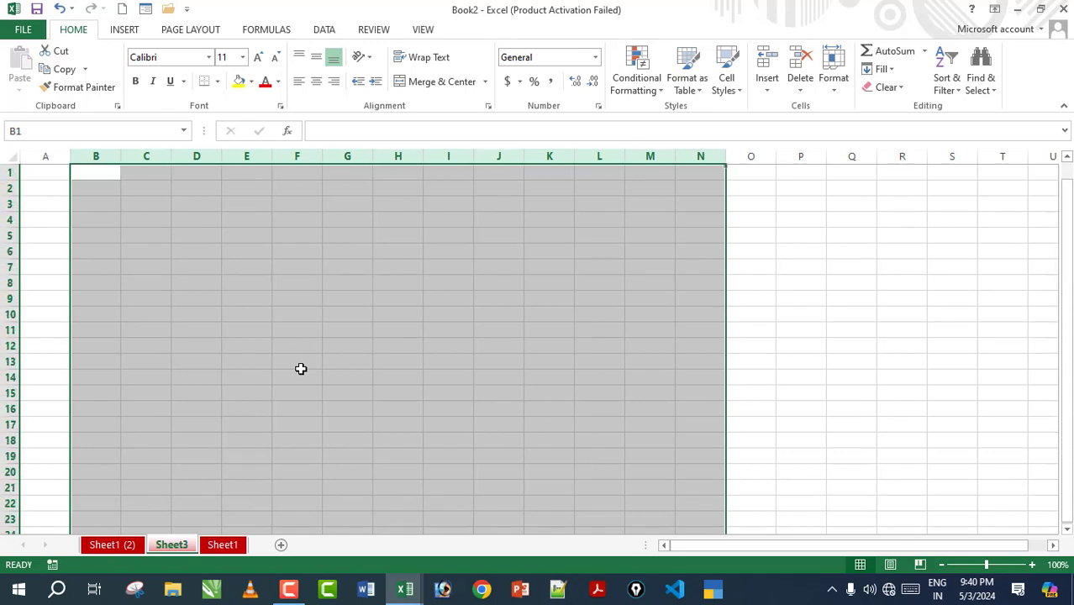
left_click(98, 284)
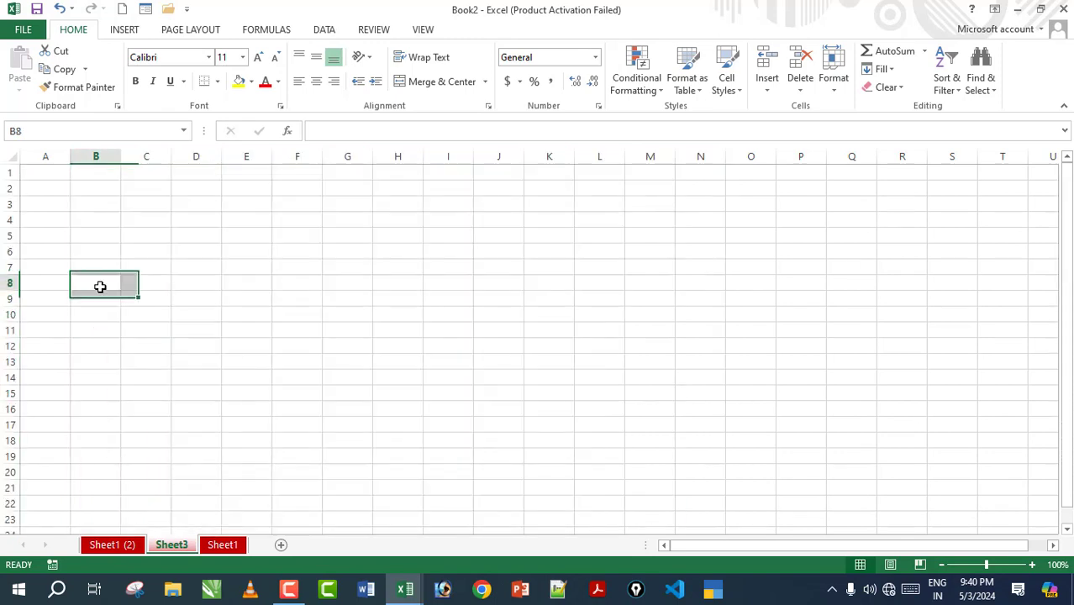
left_click(47, 189)
left_click_drag(110, 197, 958, 236)
left_click(126, 191)
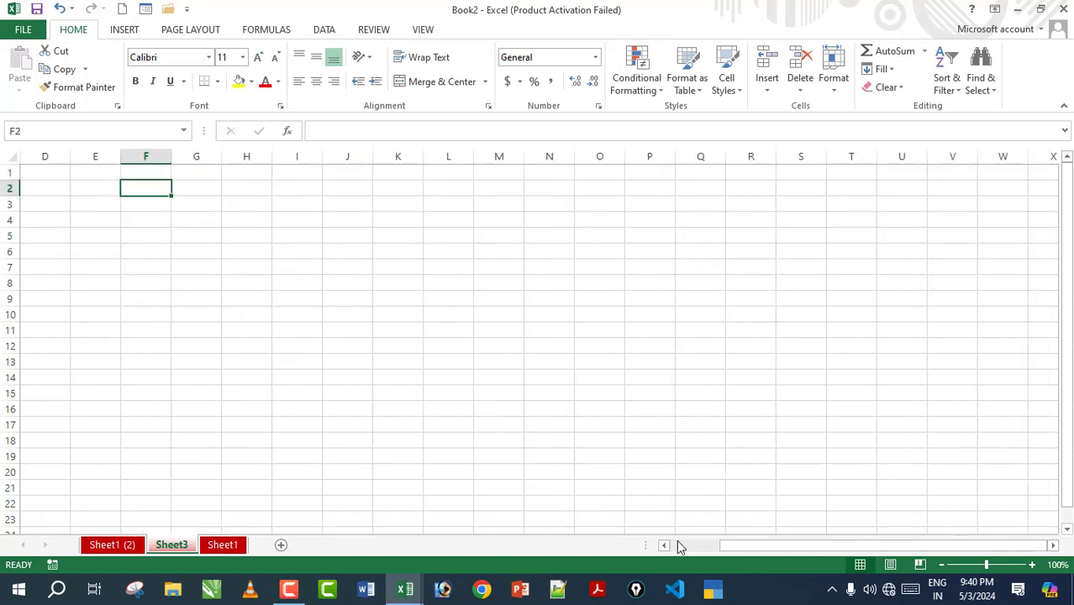
left_click_drag(736, 549, 639, 542)
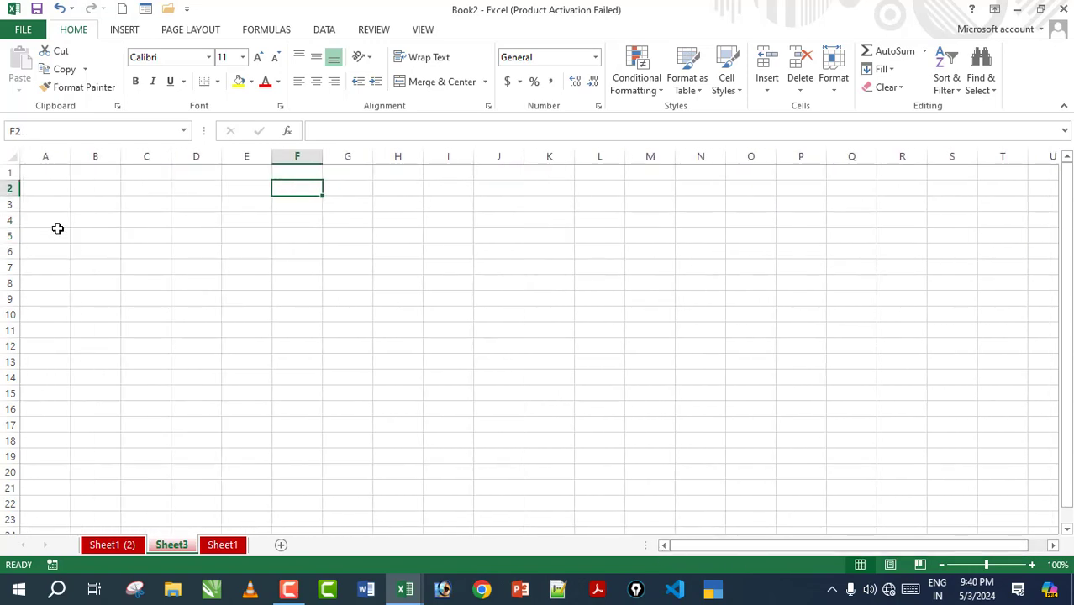
left_click_drag(10, 172, 10, 488)
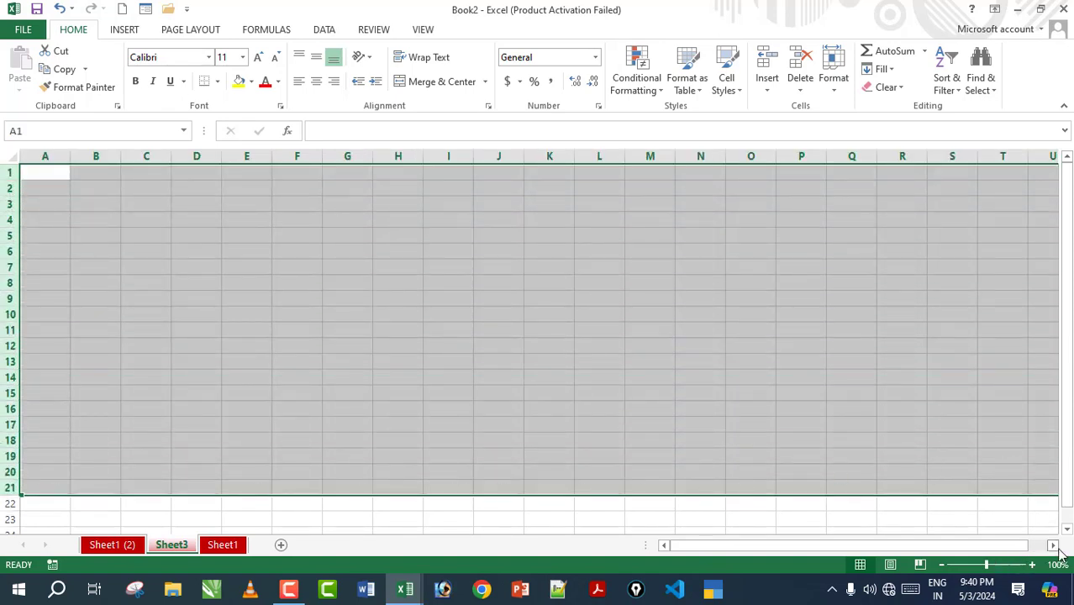
left_click_drag(1053, 546, 696, 548)
left_click(96, 236)
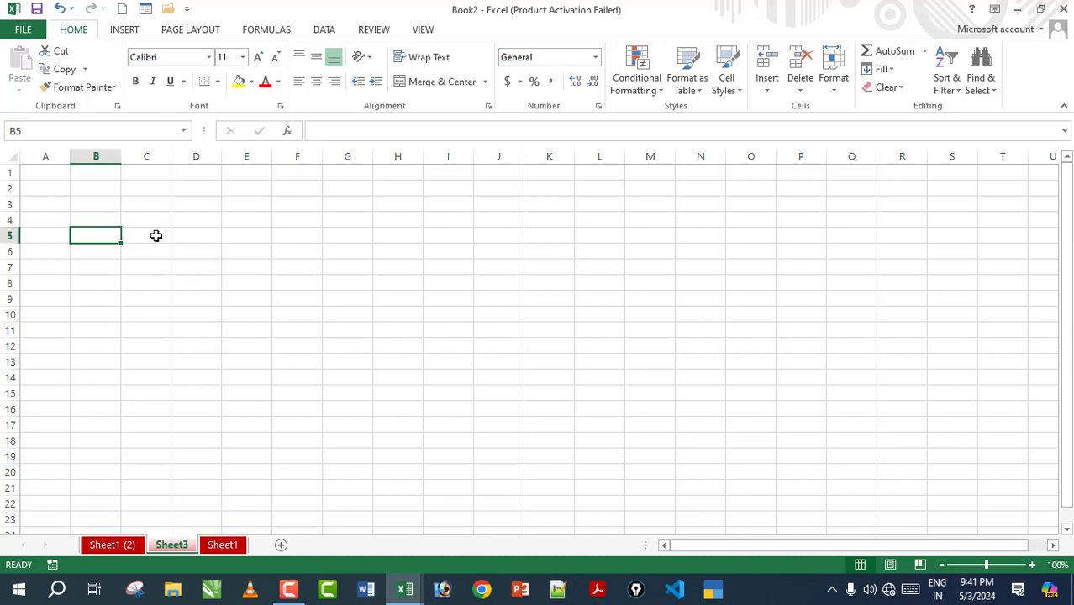
left_click(98, 204)
left_click(206, 227)
left_click(294, 265)
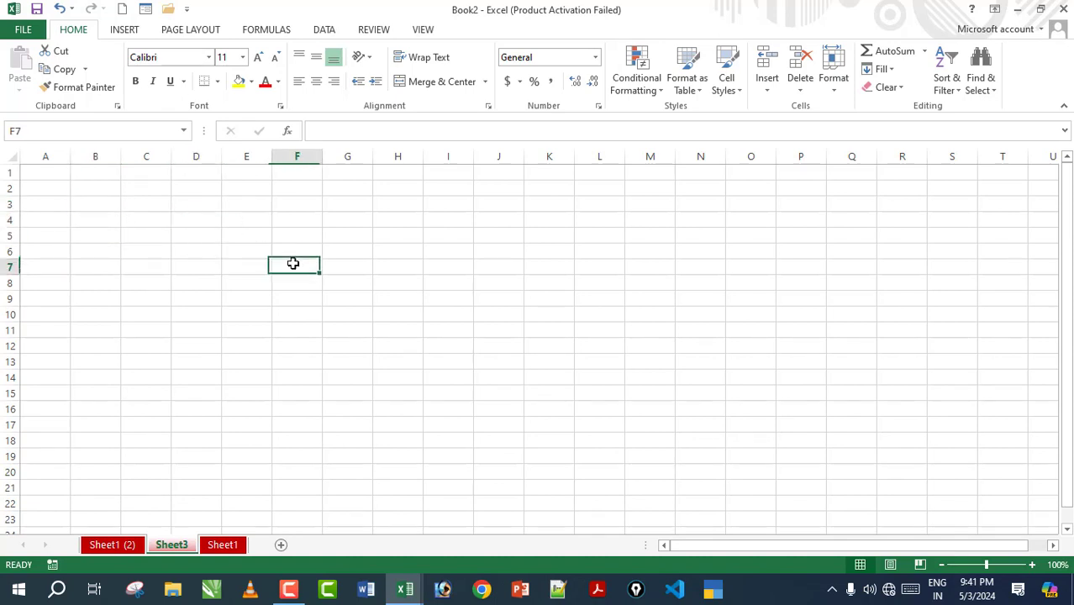
left_click(367, 343)
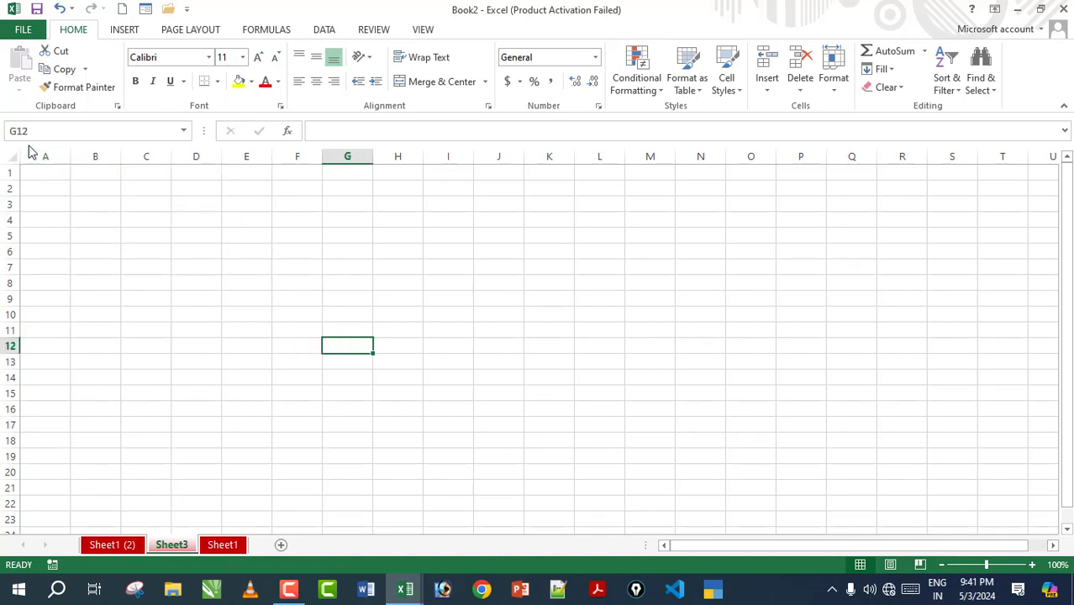
left_click(386, 325)
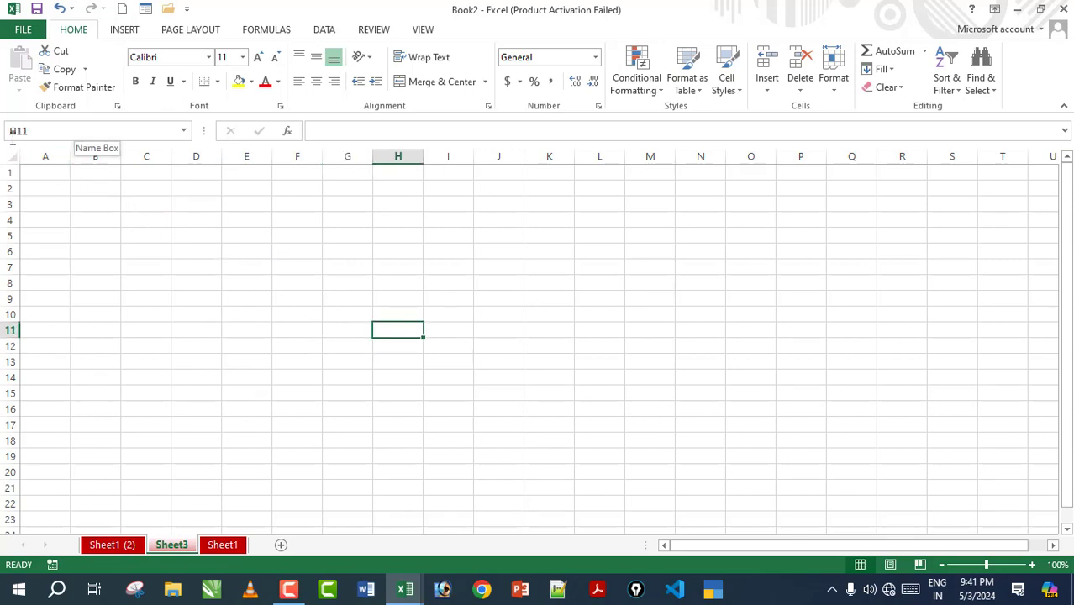
left_click(259, 297)
left_click(126, 252)
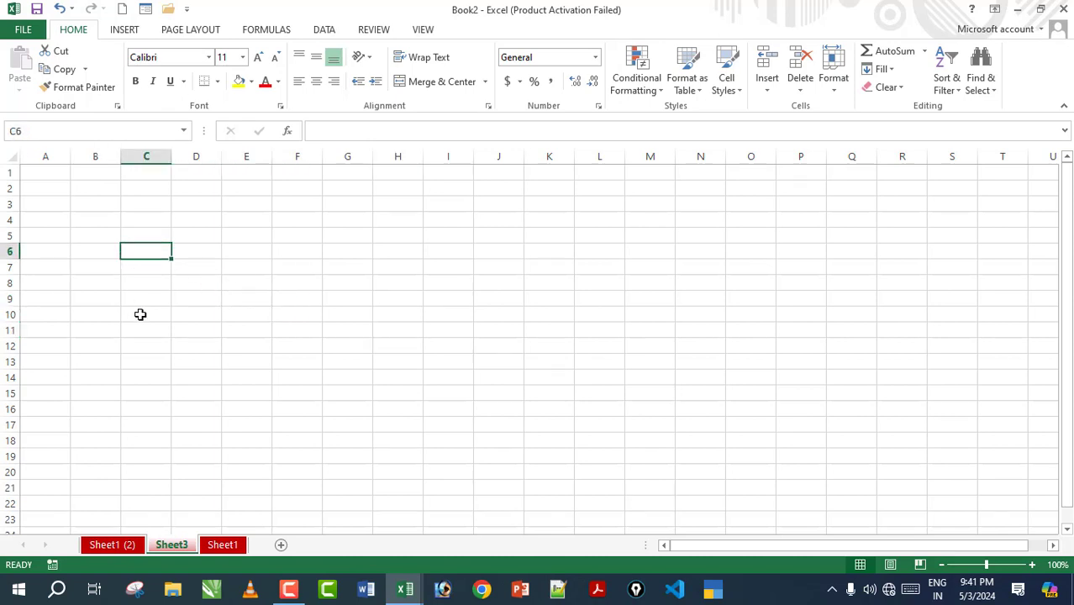
left_click(140, 314)
left_click(277, 319)
left_click(467, 328)
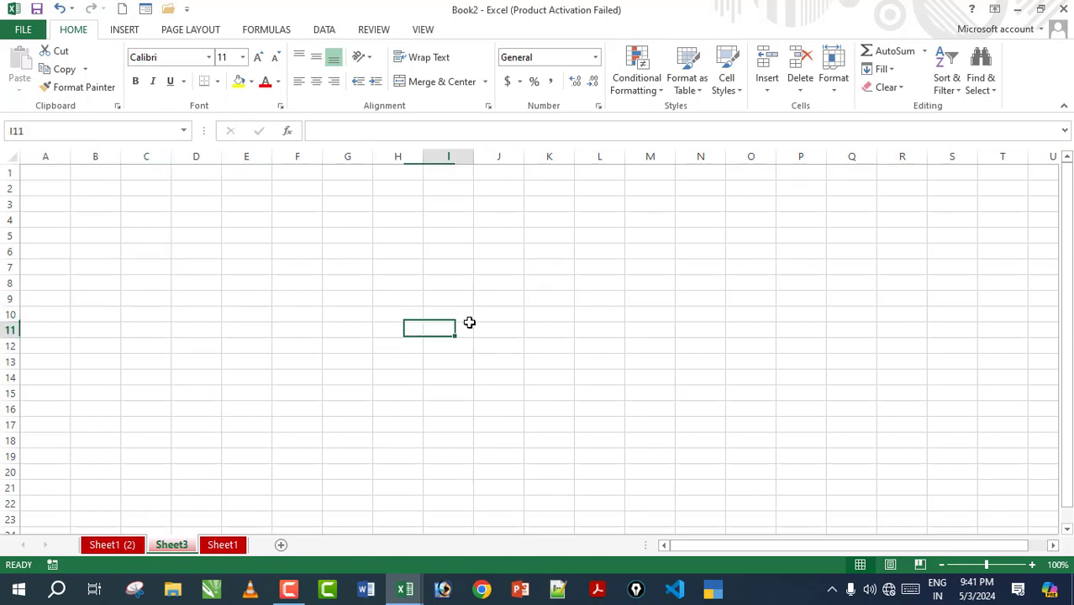
left_click(354, 268)
left_click(233, 245)
left_click(144, 255)
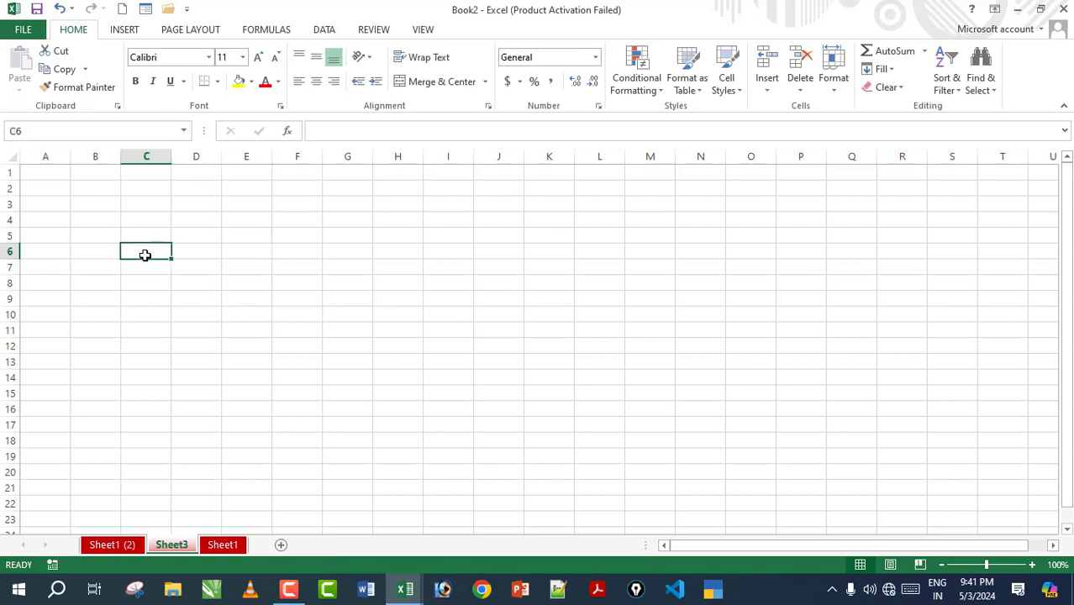
left_click(259, 358)
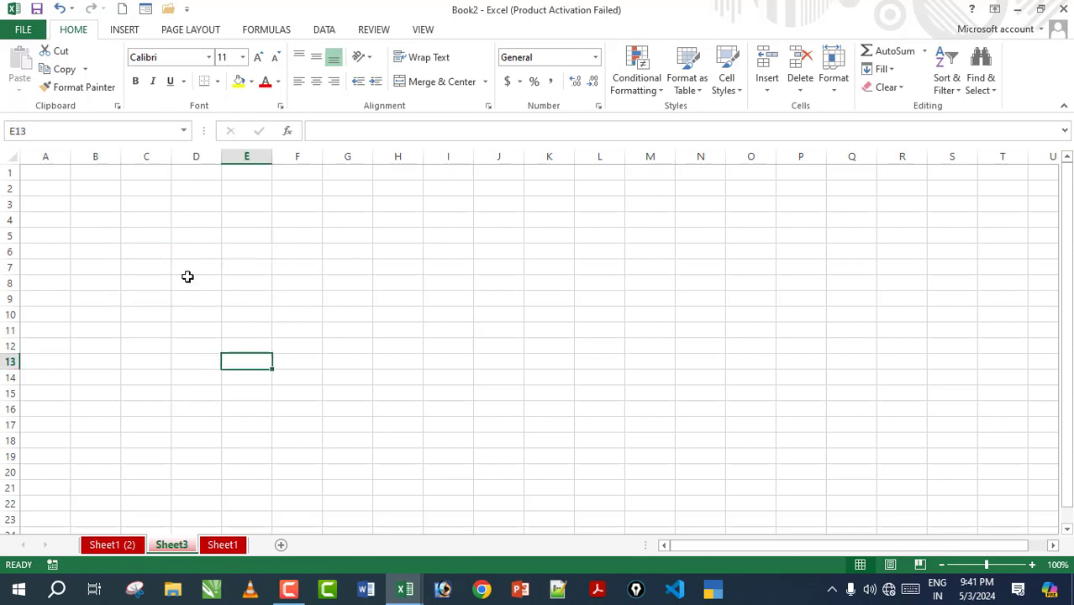
left_click(152, 250)
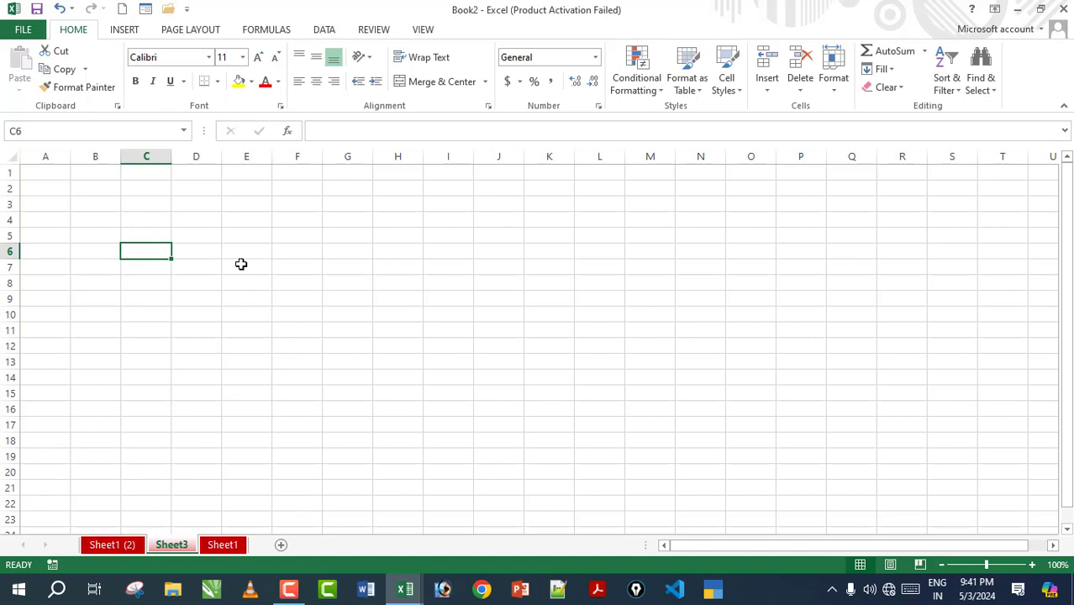
Step: Enter the formula =500+600+300 in C6 and check that it shows 1400
type("=")
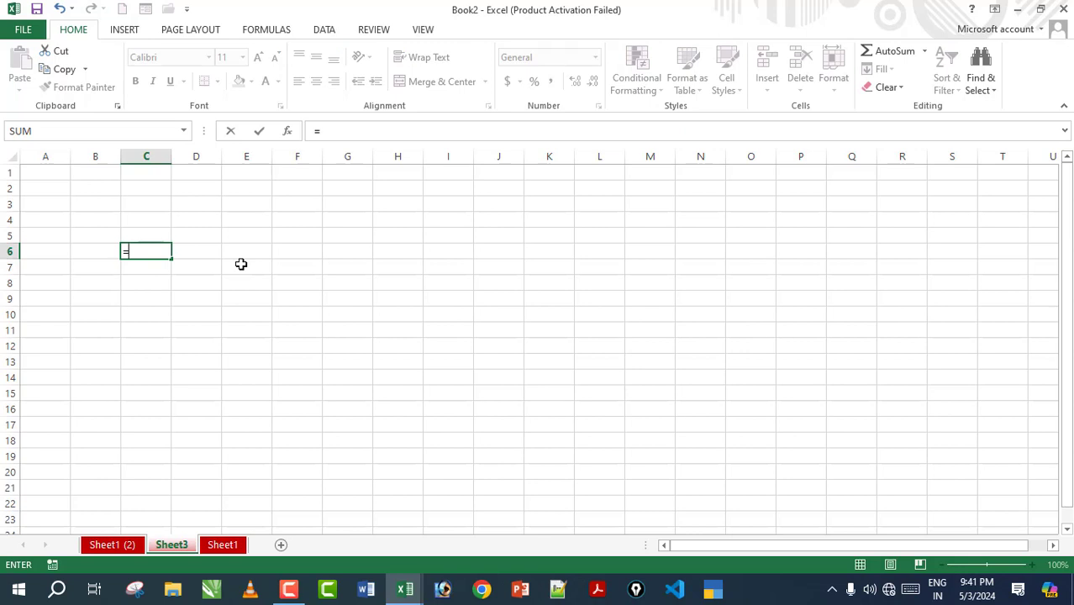
type("500+6")
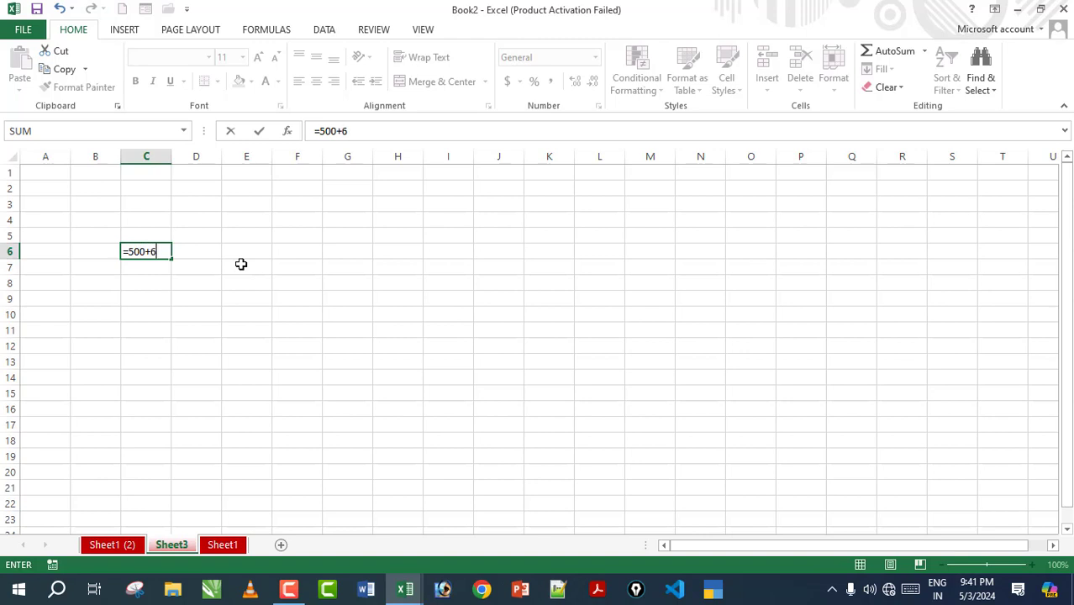
type("00+300")
key("Return")
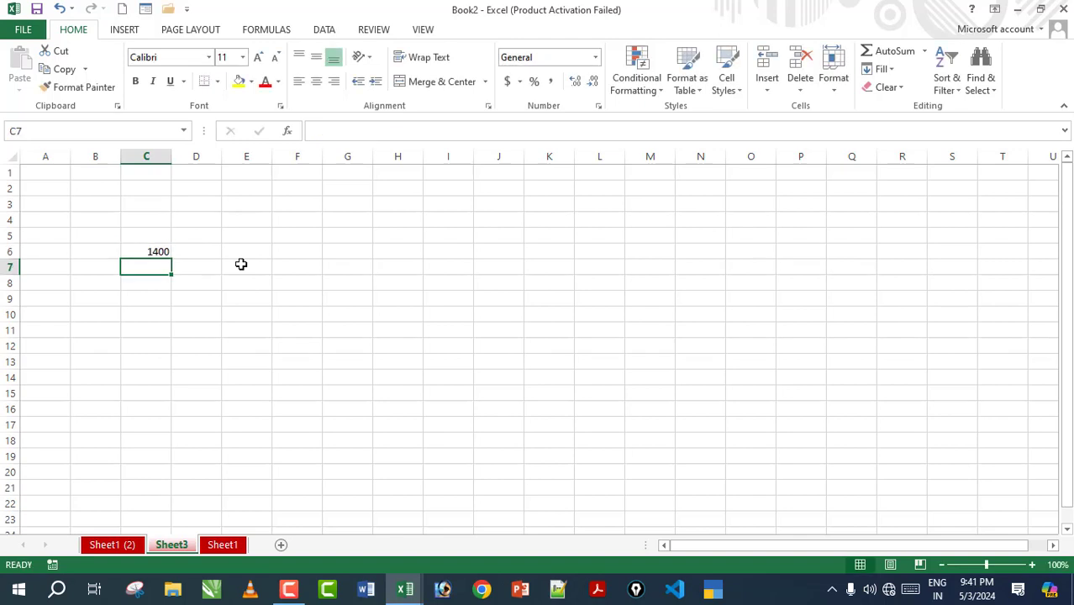
left_click(157, 251)
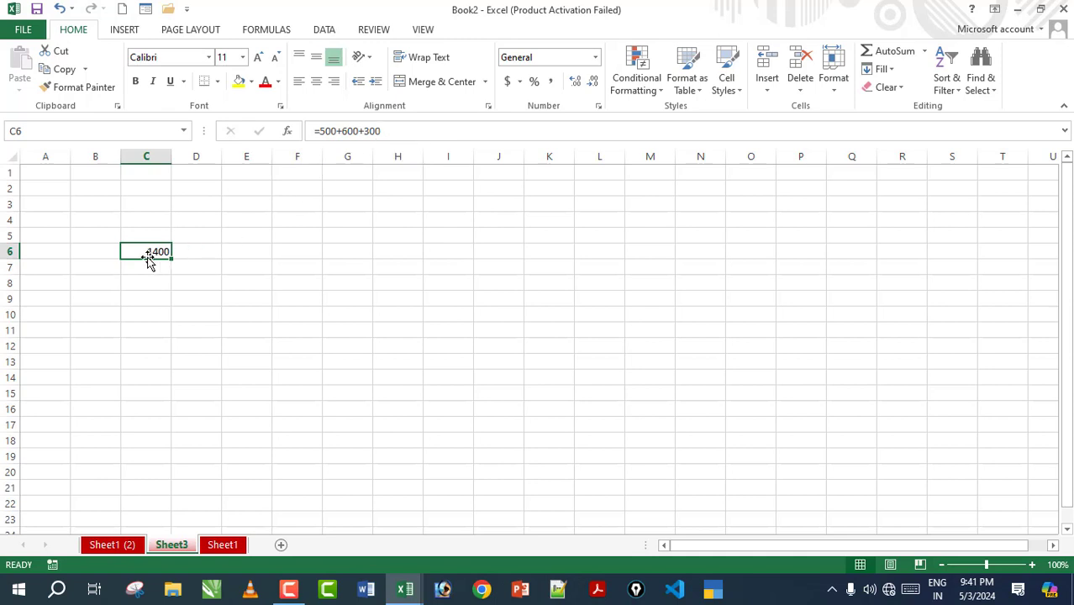
left_click(249, 251)
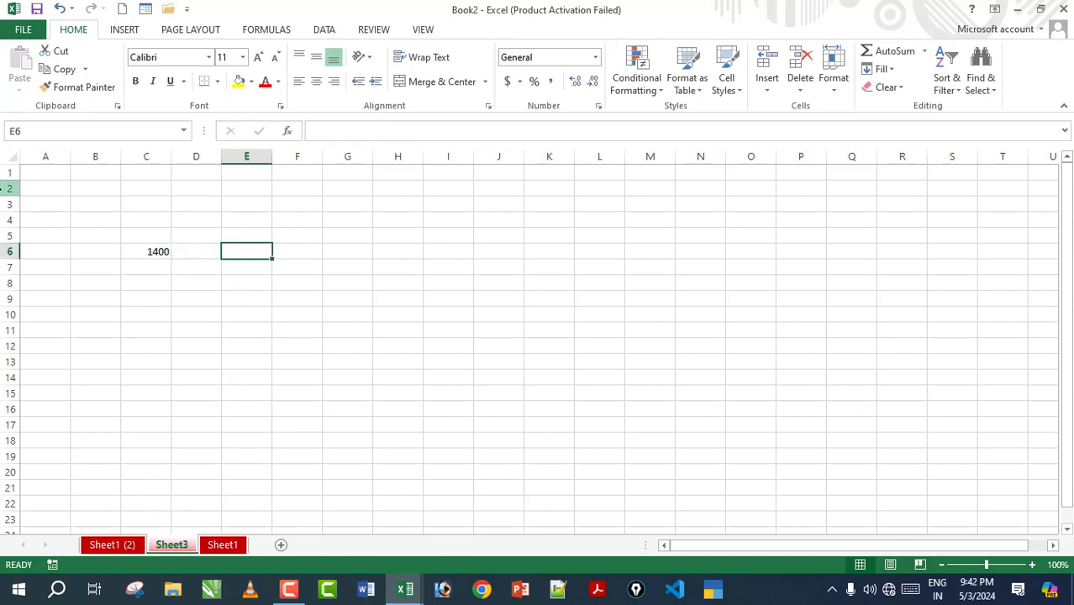
Step: Type the plain number 1400 into E6 and compare it with C6's formula
type("1400")
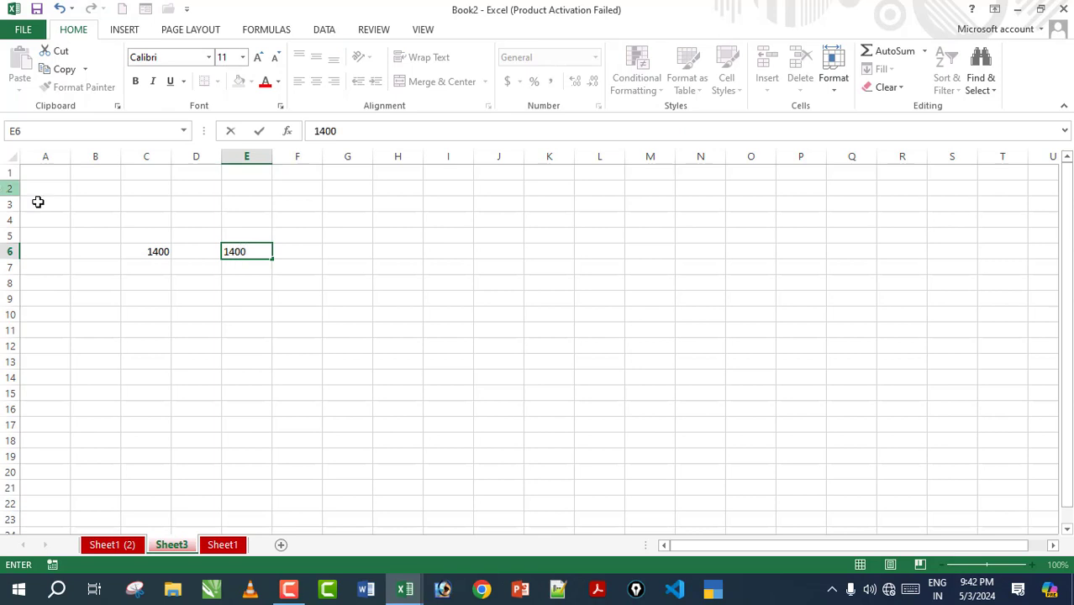
left_click(314, 379)
left_click(249, 250)
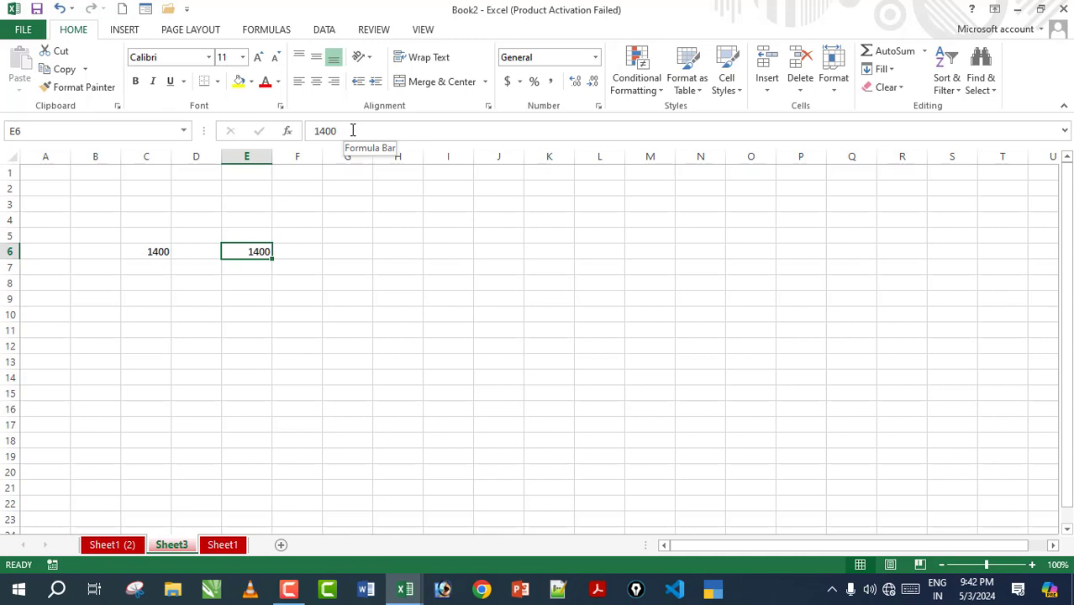
left_click(147, 251)
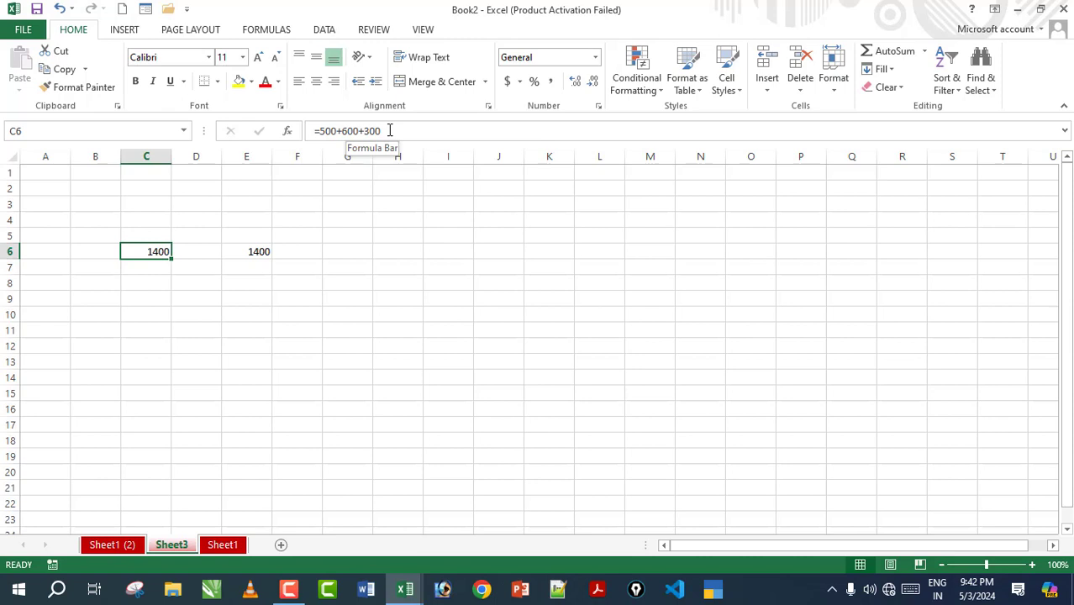
left_click(250, 301)
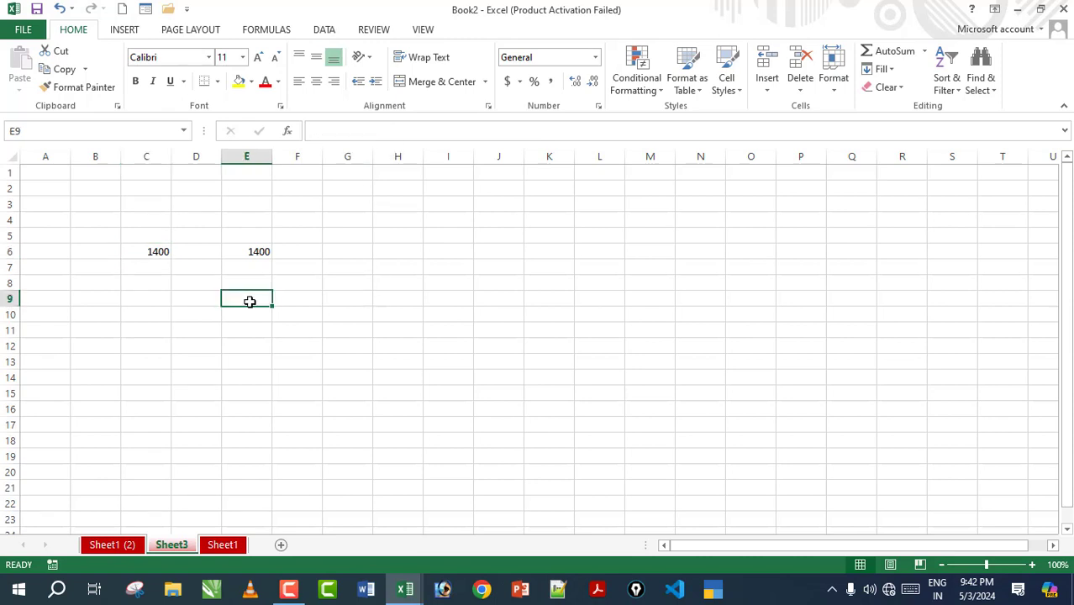
Step: Enter =500*20 in E9 so it displays 10000
type("=")
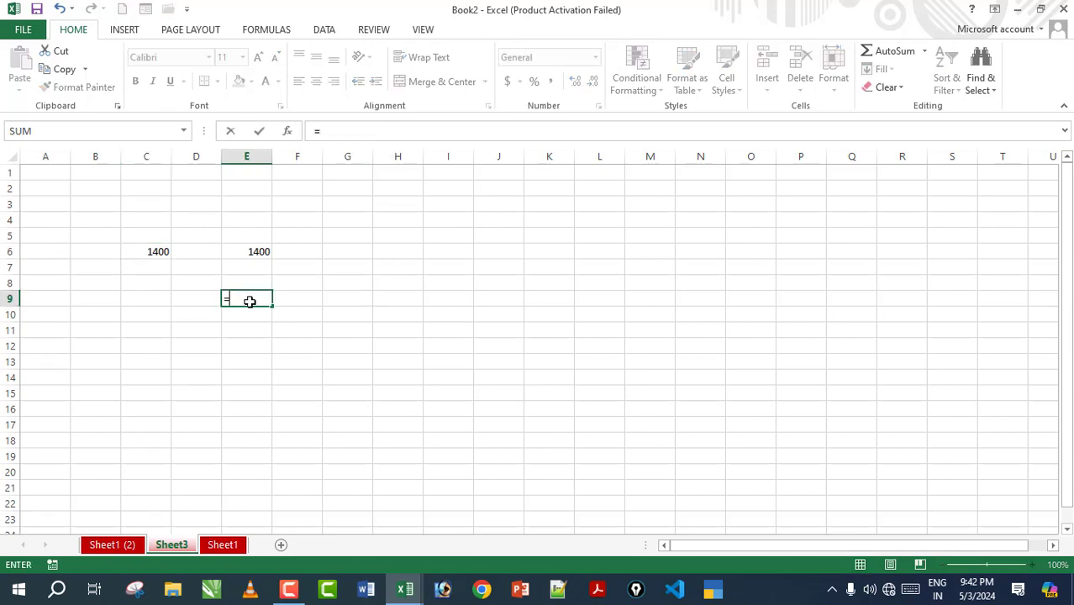
type("500")
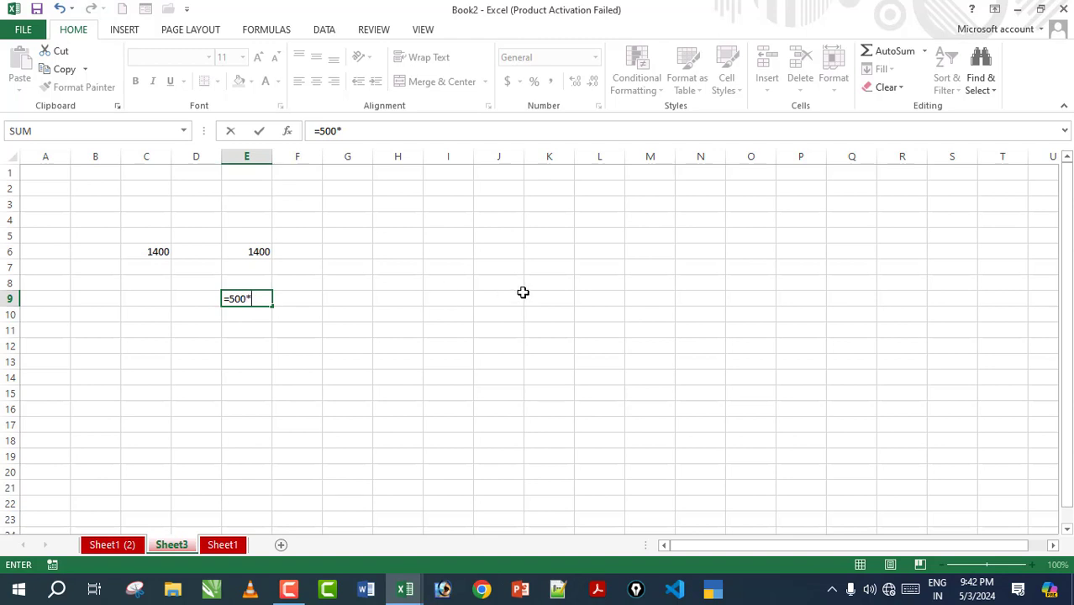
type("*20")
key("Return")
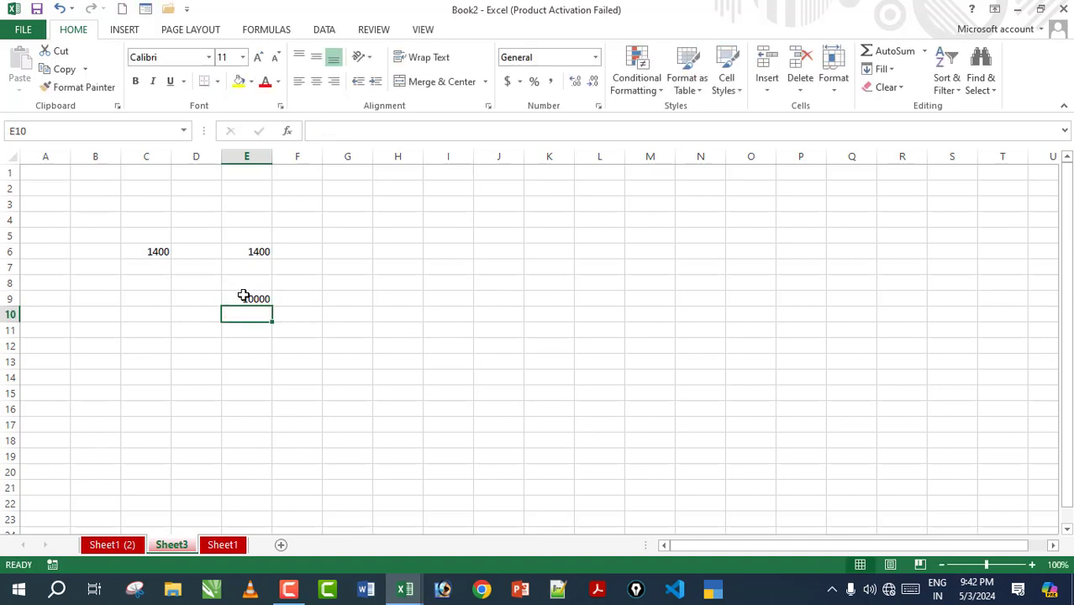
left_click(243, 296)
Step: Enter the subtraction formula =800-600 in G6
left_click(332, 253)
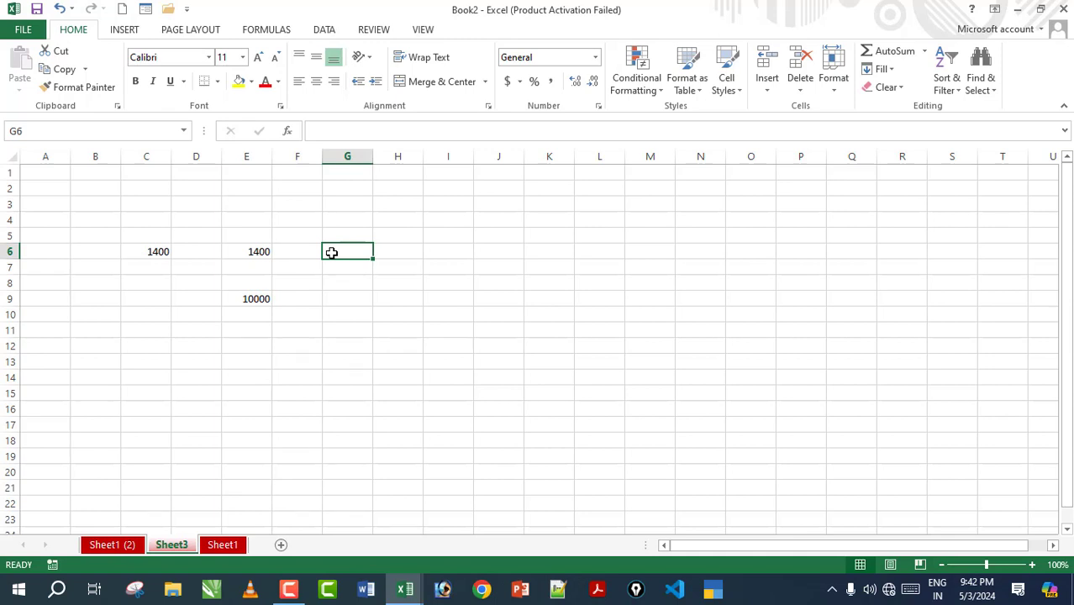
type("=8")
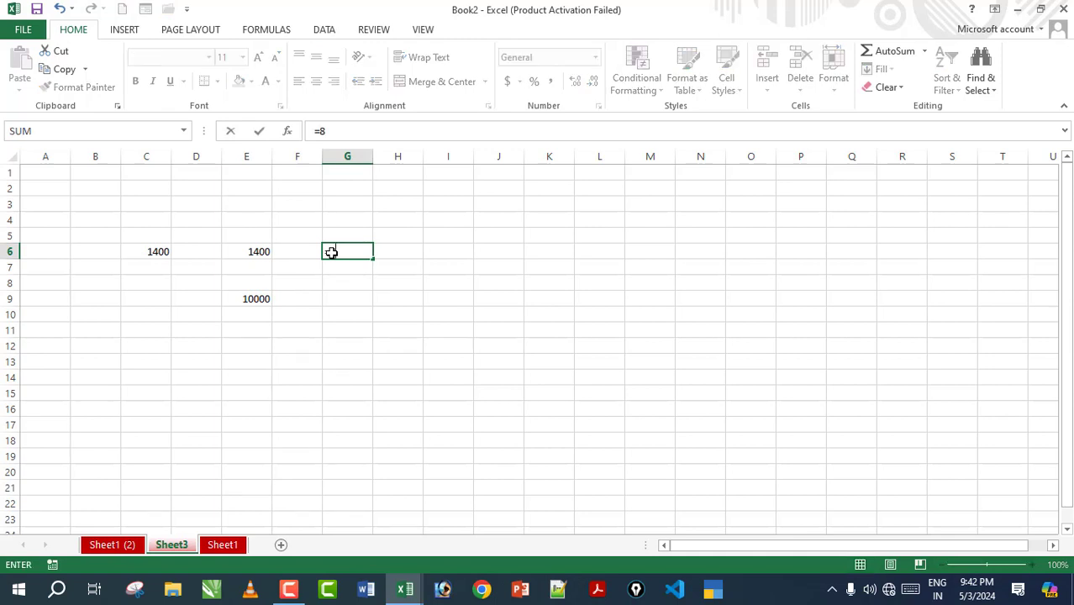
type("00-600")
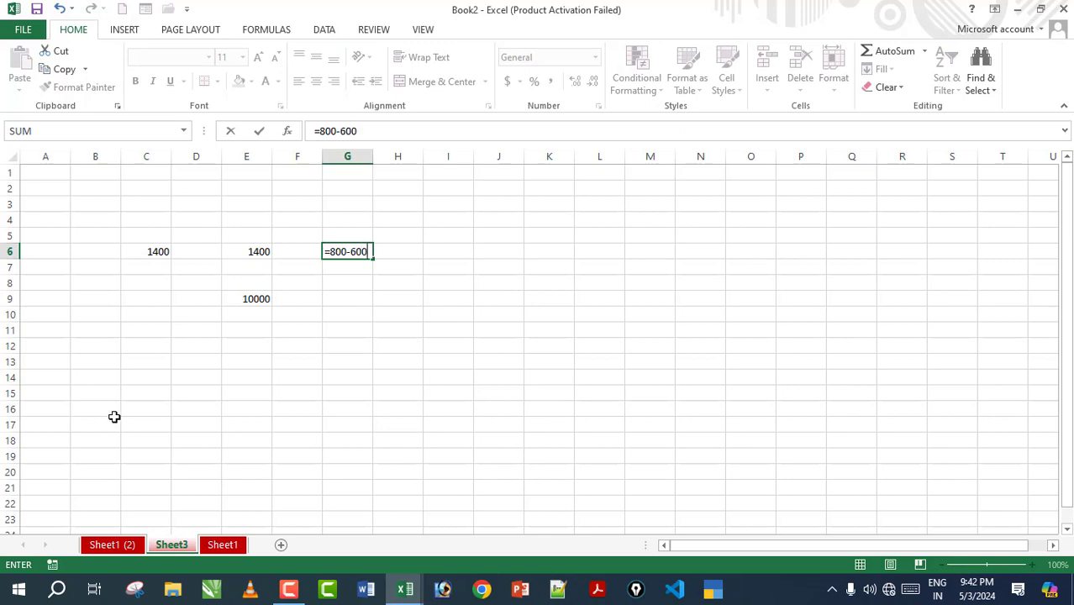
key("Return")
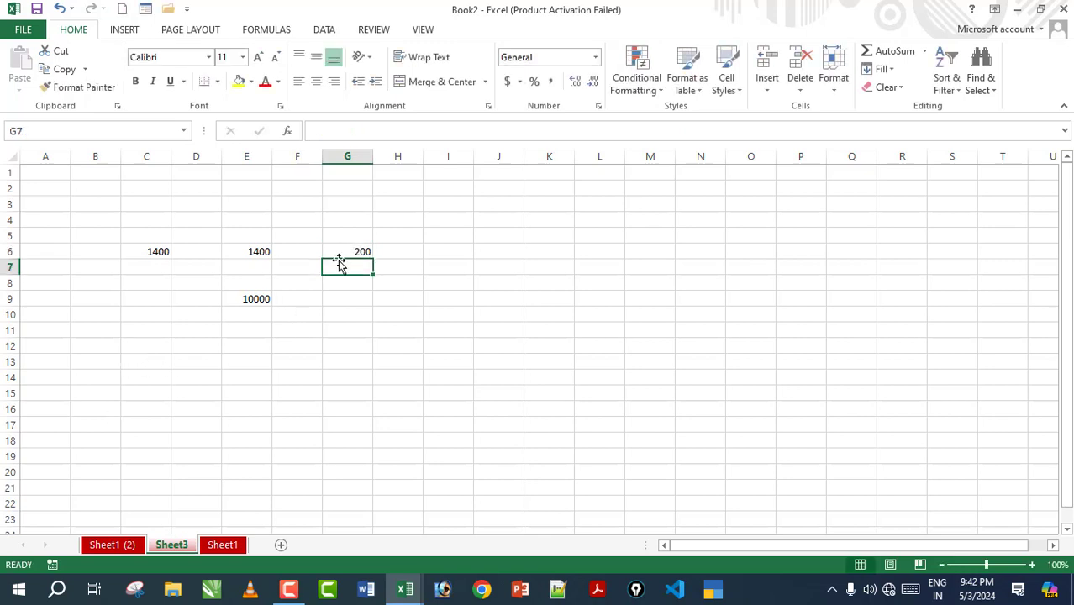
Step: Type 800/2 into G9 without an equals sign
left_click(345, 301)
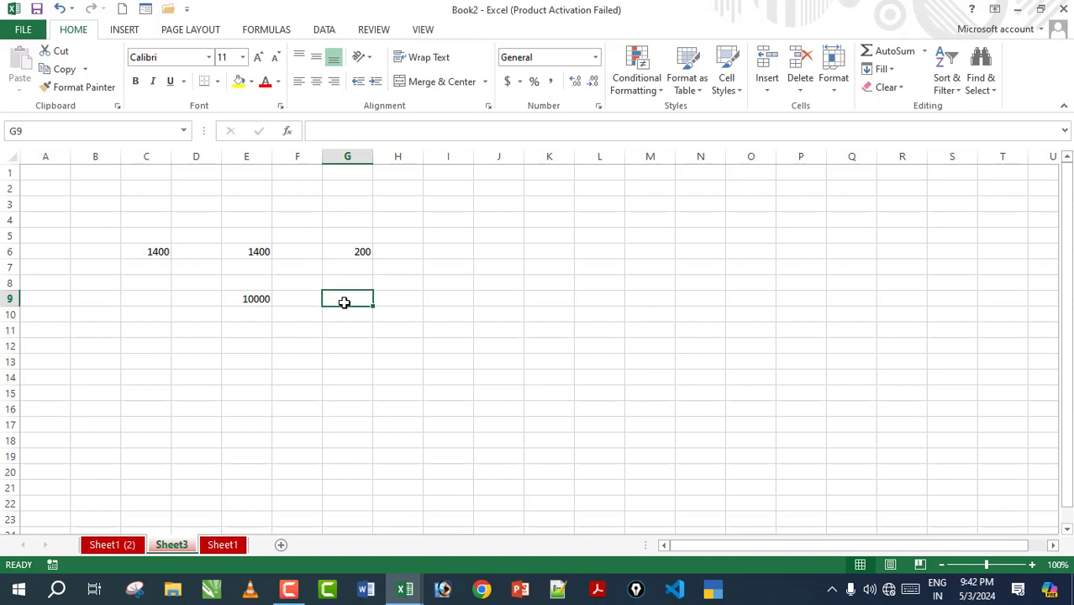
type("800/2")
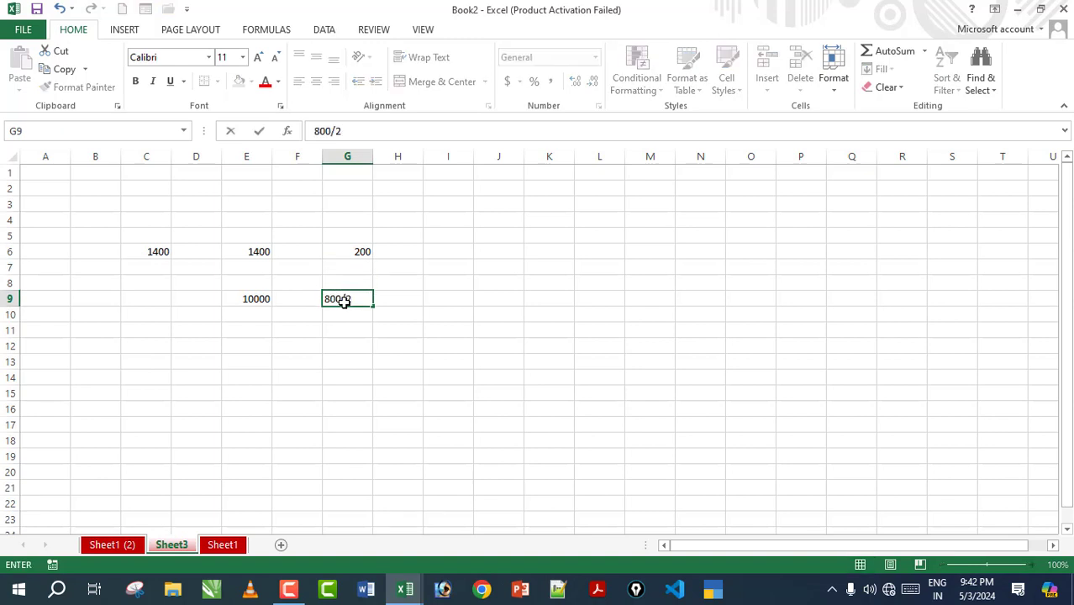
key("Return")
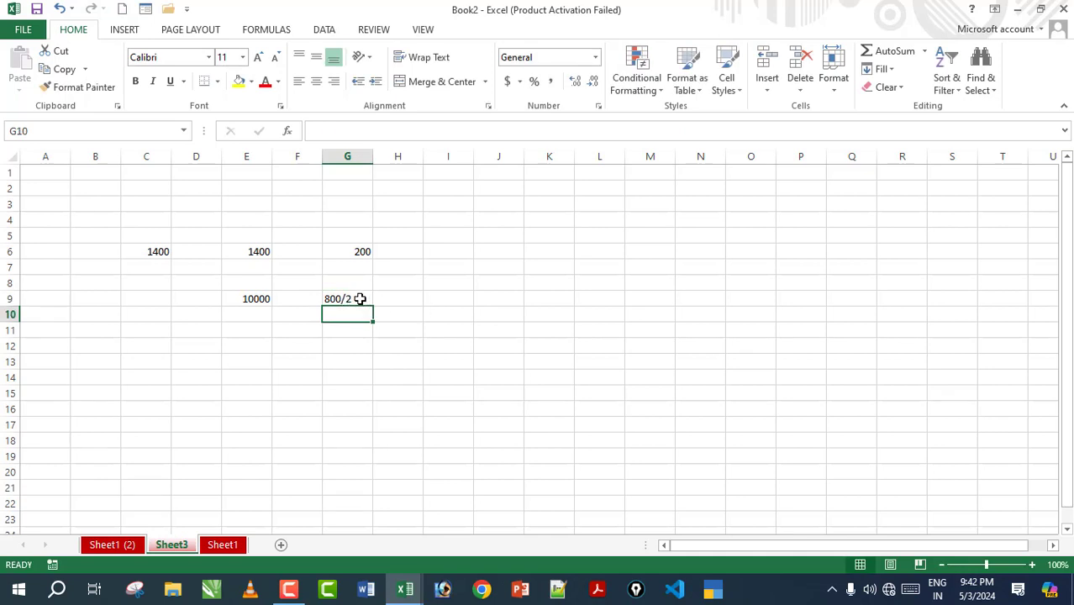
Step: Re-enter G9 as the formula =800/2 so it shows 400
left_click(359, 299)
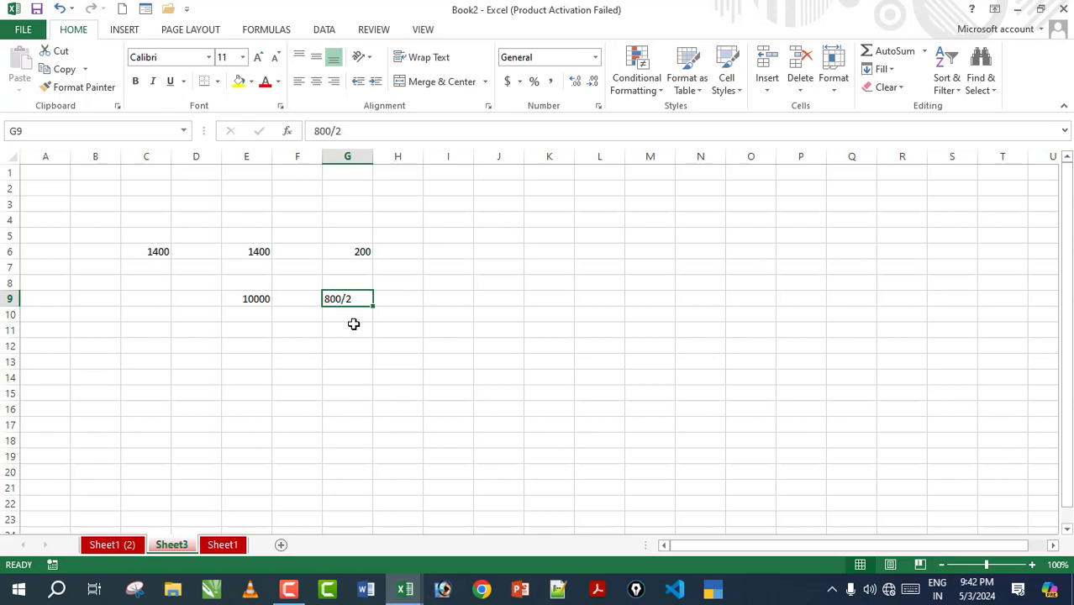
type("=800")
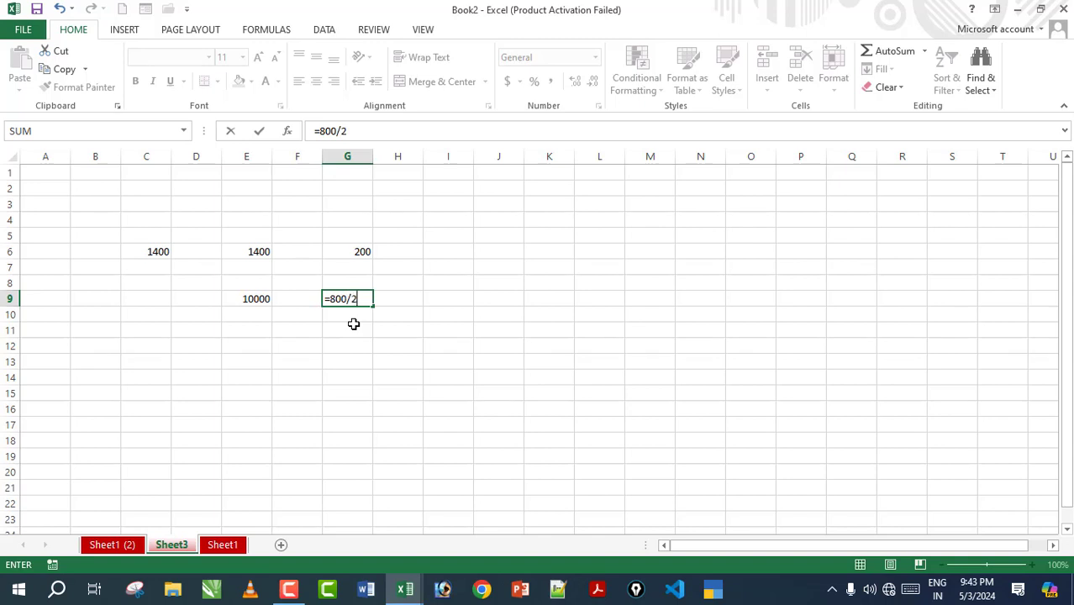
key("Return")
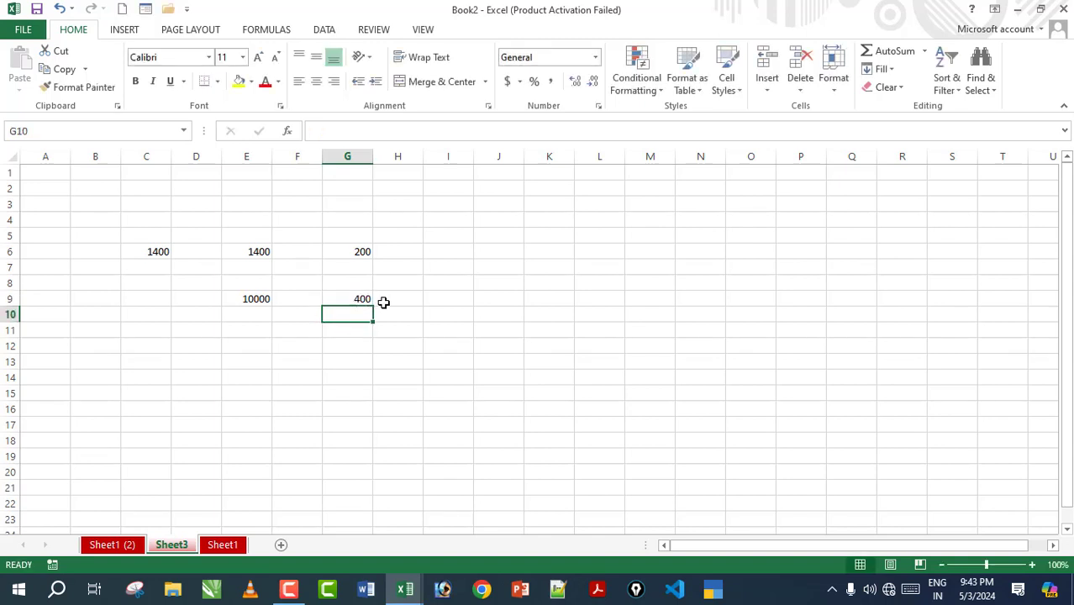
left_click(390, 302)
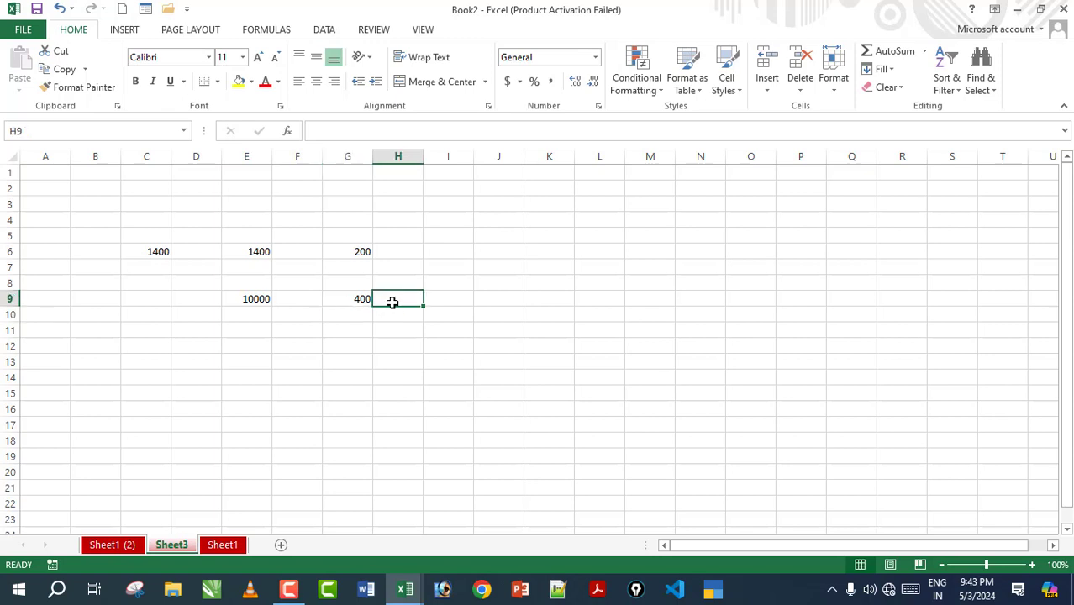
Step: Enter =900+600+3200 in H9 (4700) and plain-text 900+600+300 in H7
type("=")
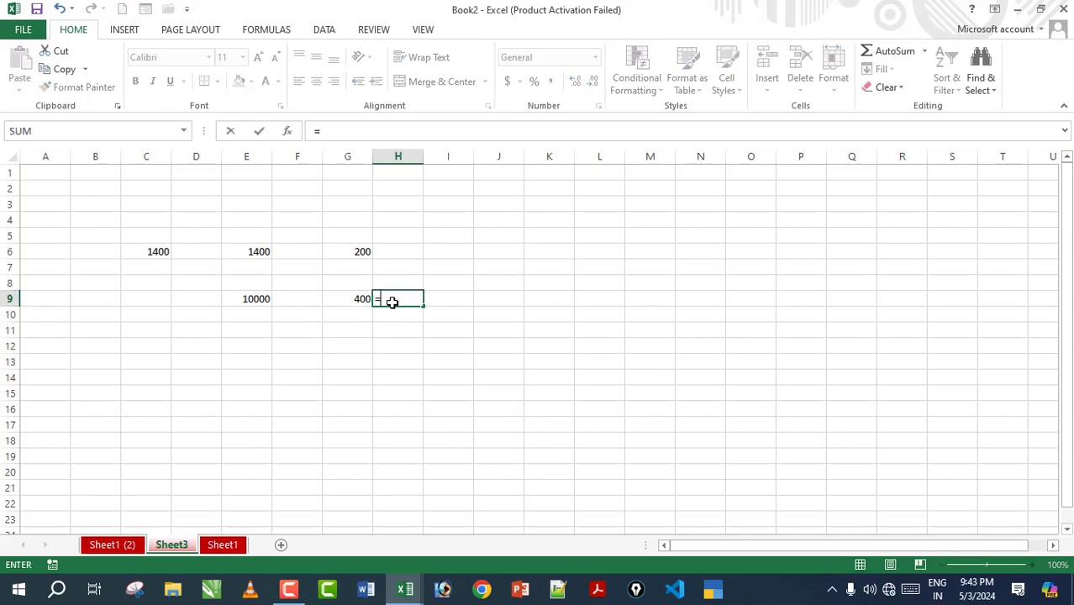
type("900+600+3200")
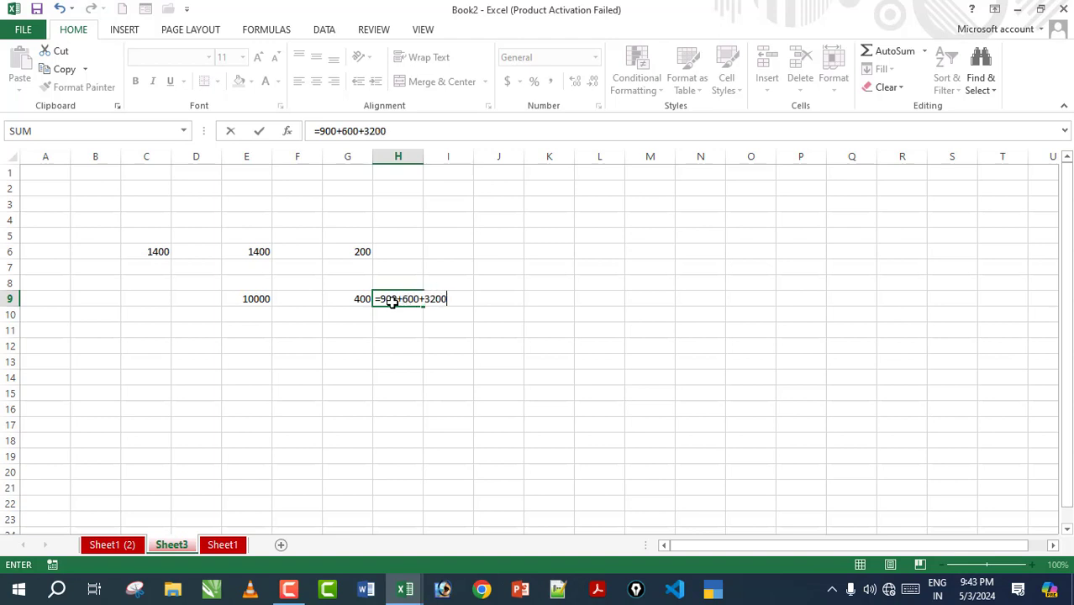
key("Return")
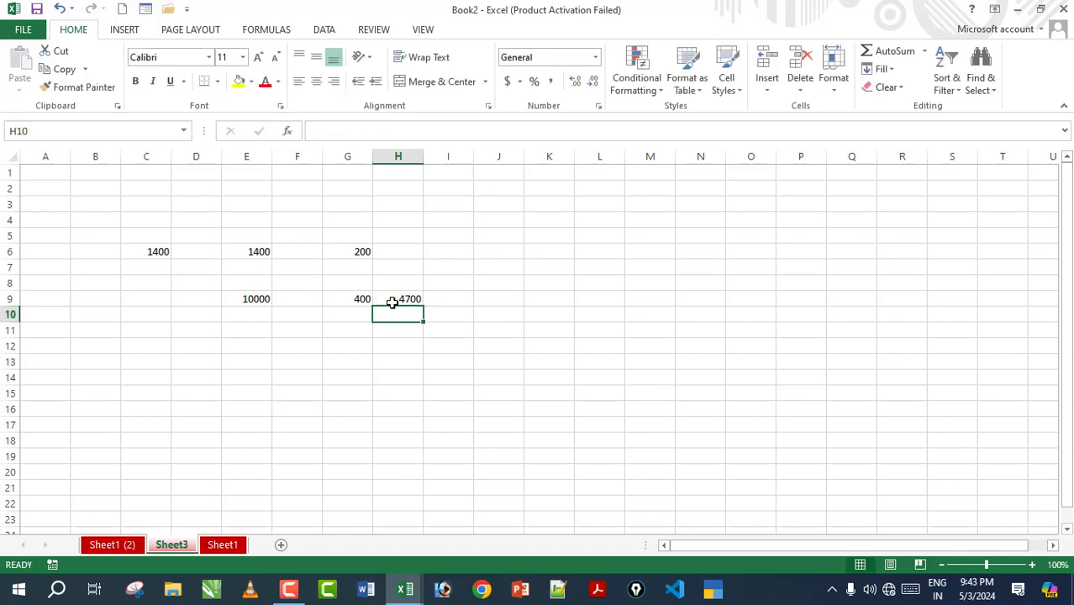
left_click(407, 270)
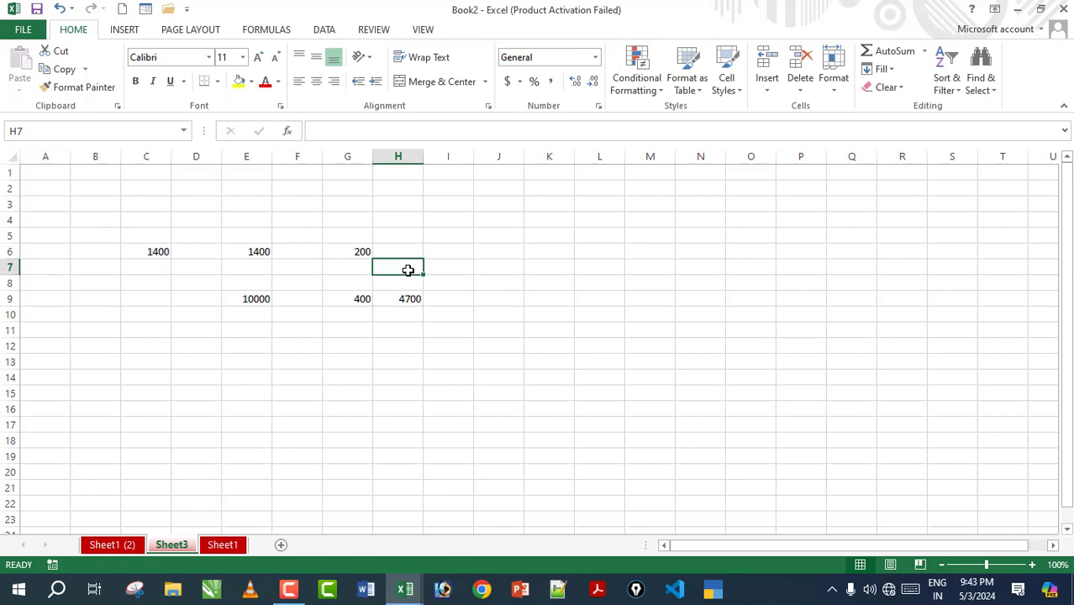
type("900+60")
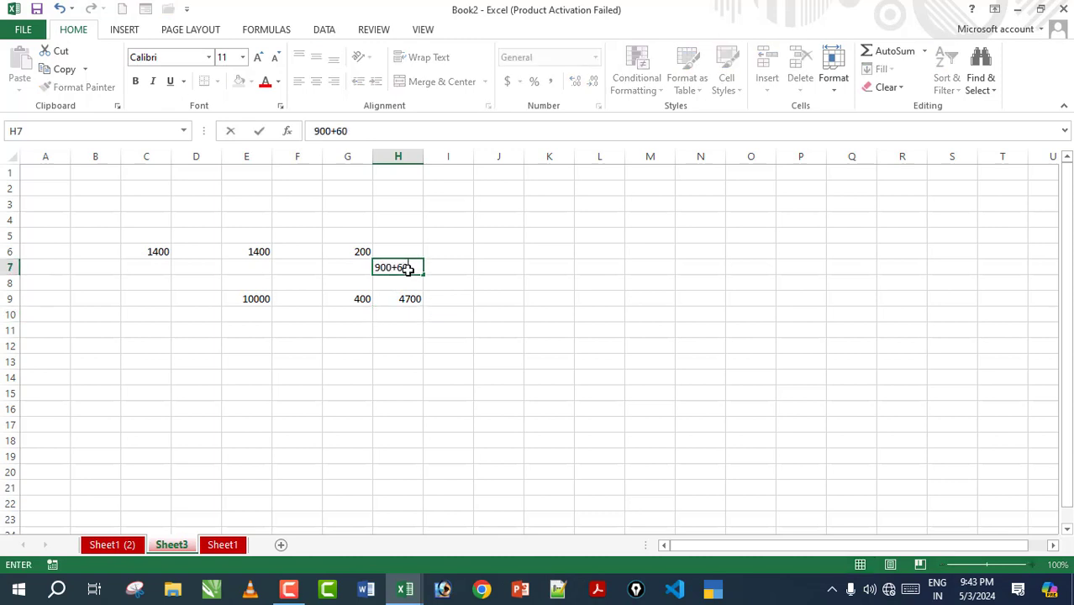
type("0+300")
key("Return")
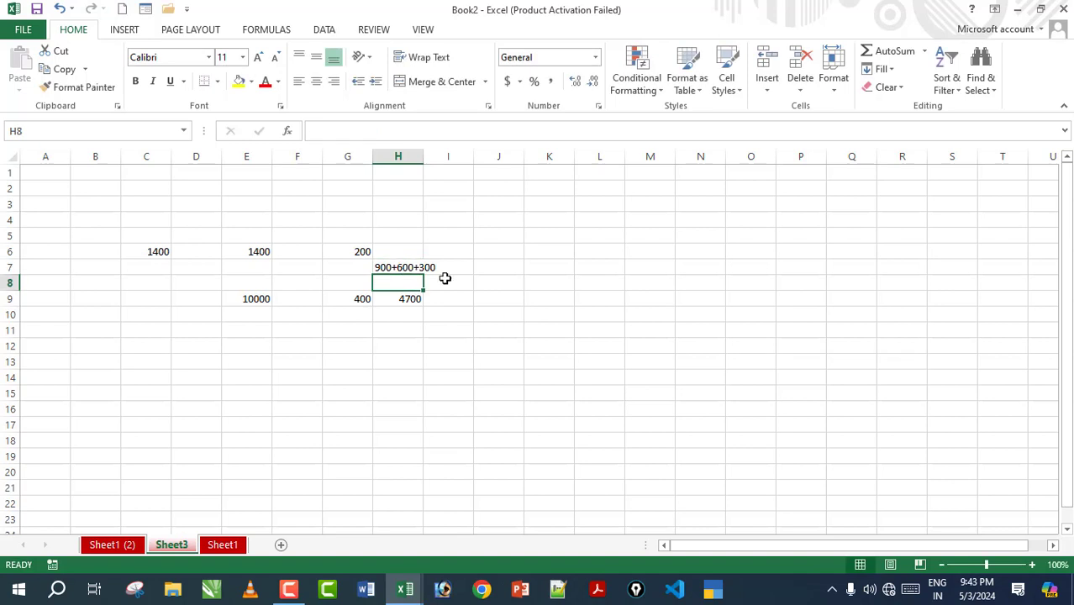
left_click(397, 269)
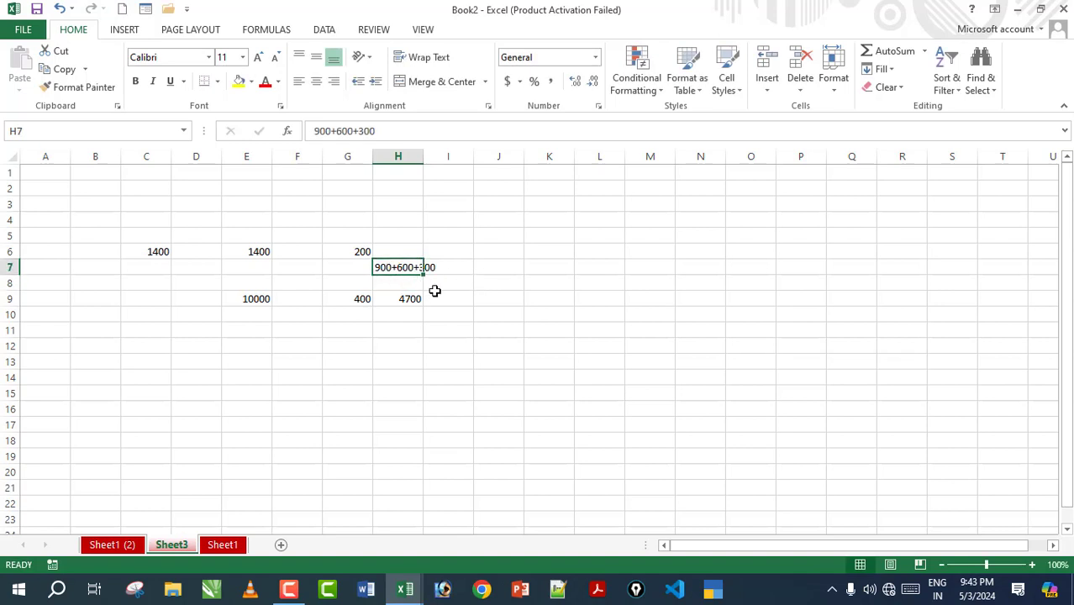
left_click(486, 267)
left_click(479, 237)
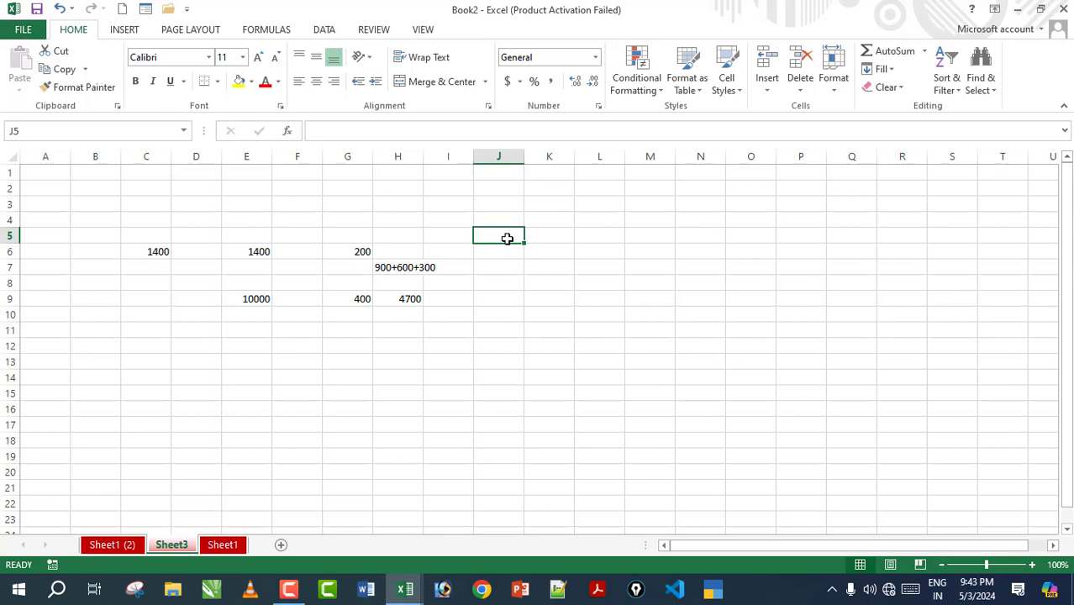
Step: Type jan in J5 and AutoFill the month names down to J17
type("jan")
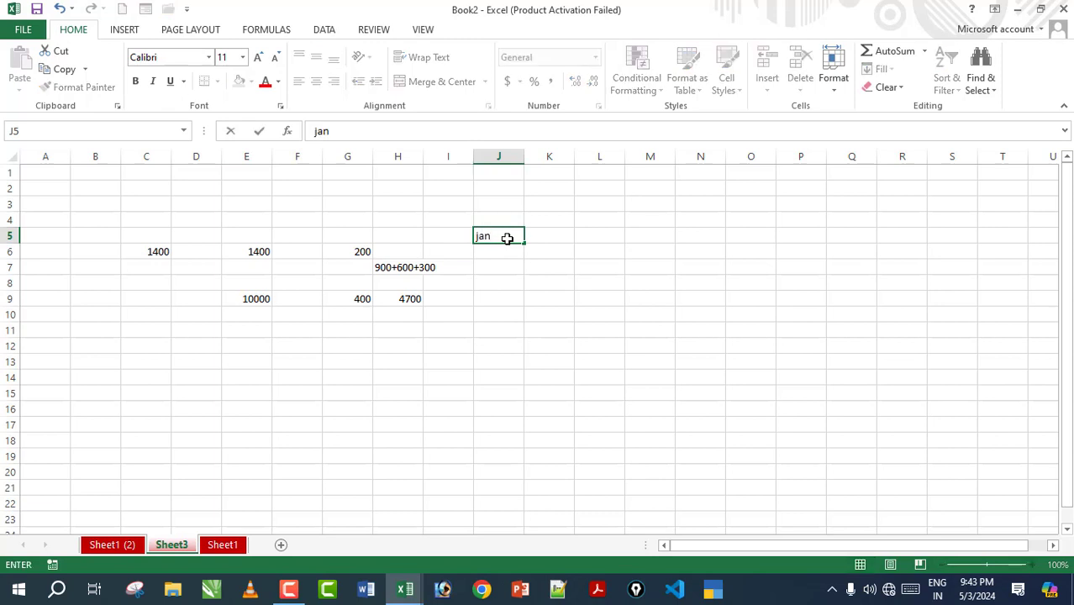
left_click(526, 261)
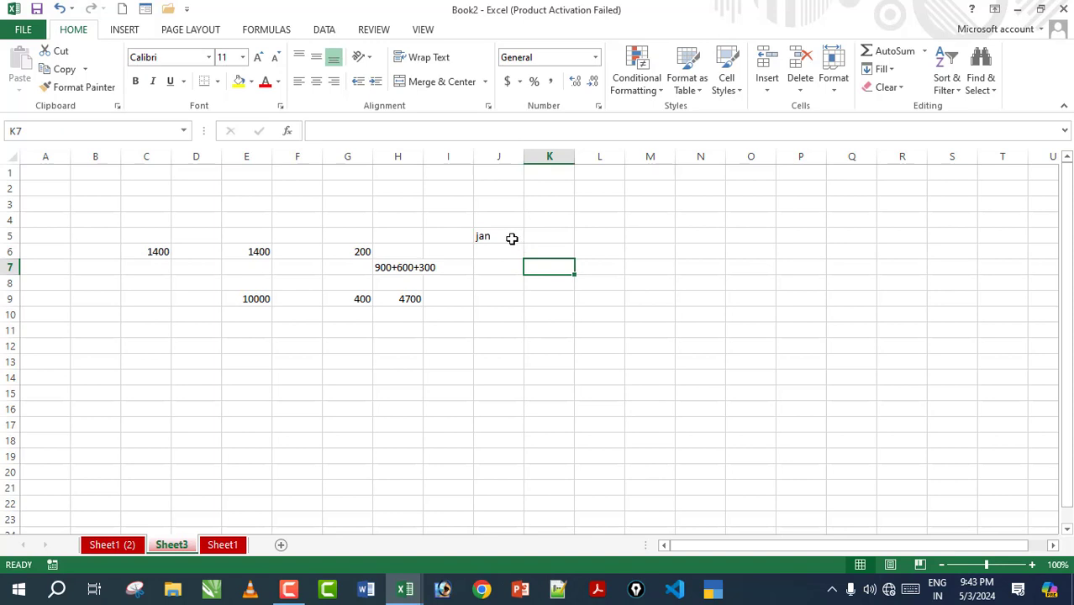
left_click(511, 237)
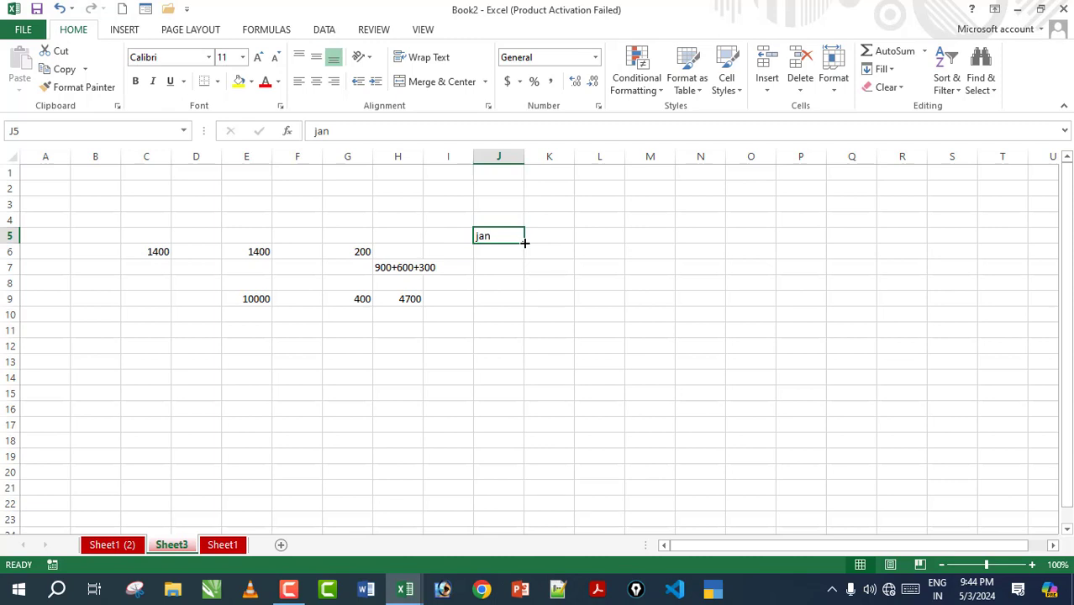
left_click_drag(524, 243, 527, 436)
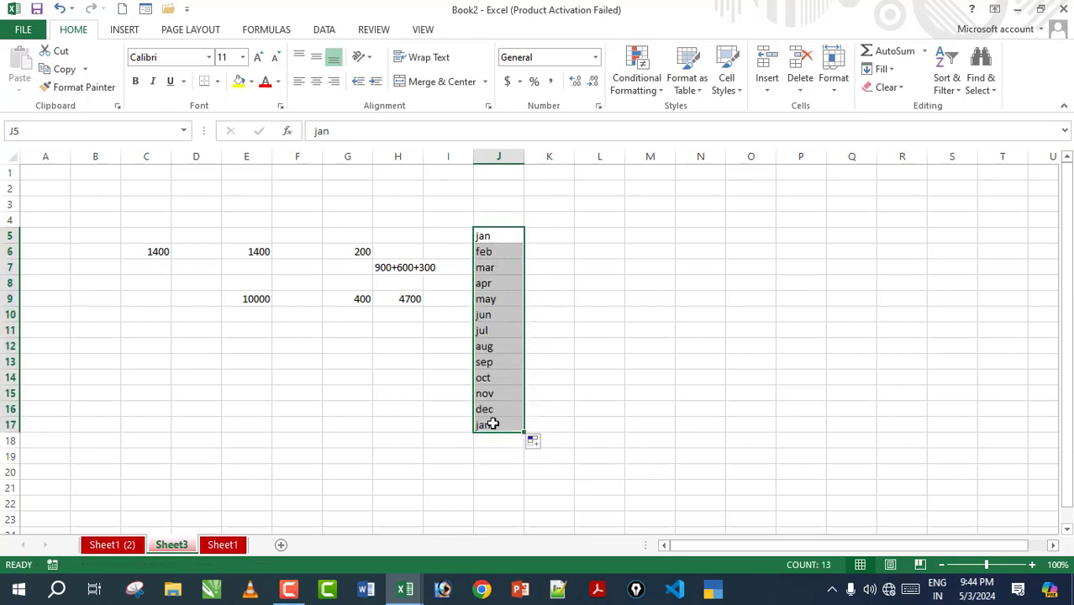
left_click(580, 238)
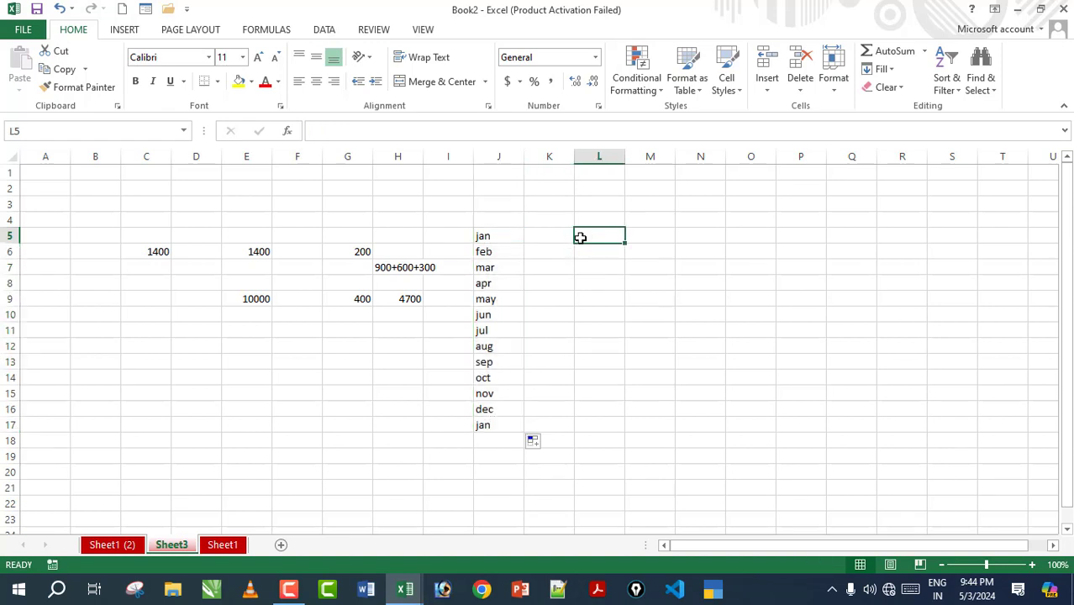
Step: Type sunday in L5 and AutoFill weekdays down to L17
type("sunday")
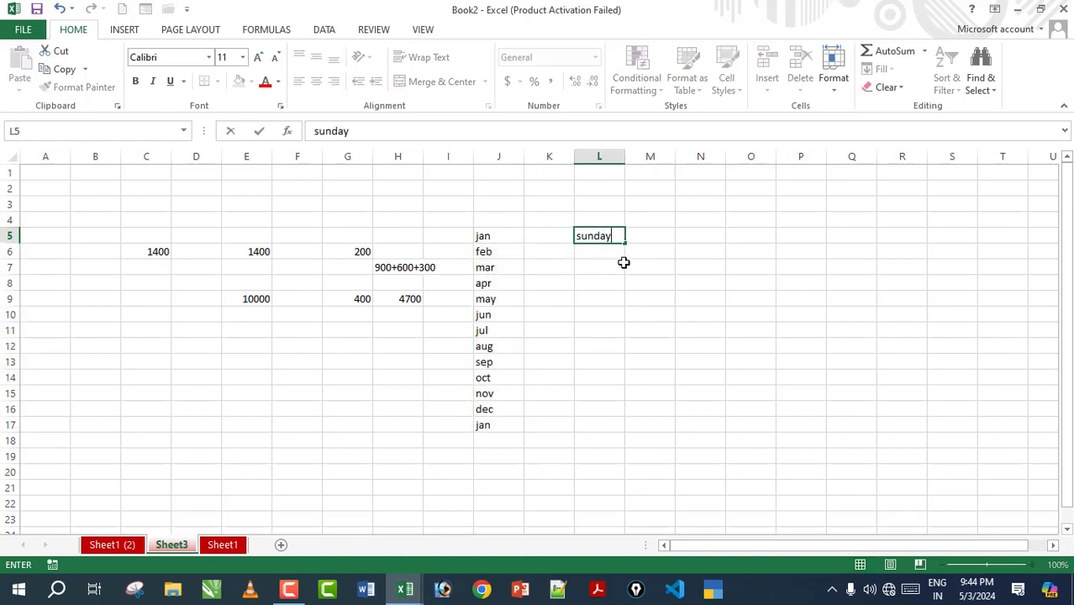
key("Return")
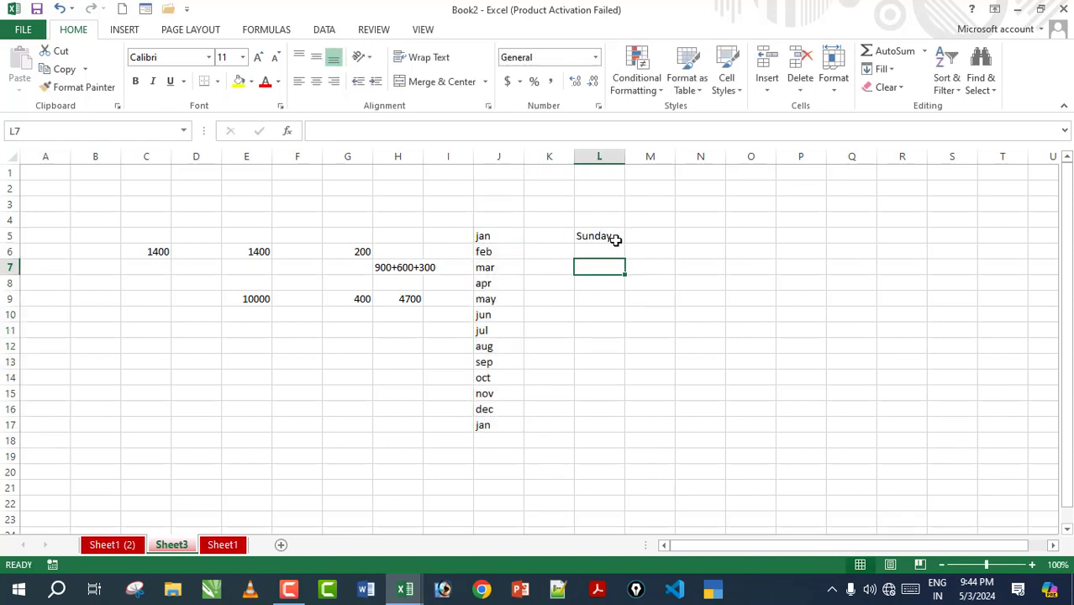
left_click(616, 237)
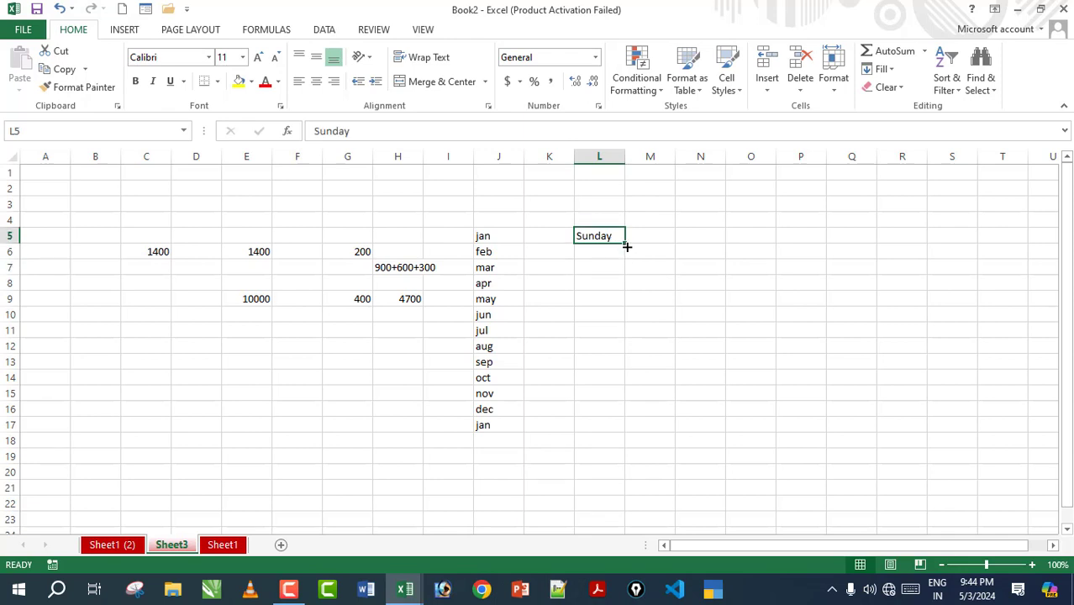
left_click_drag(626, 244, 632, 440)
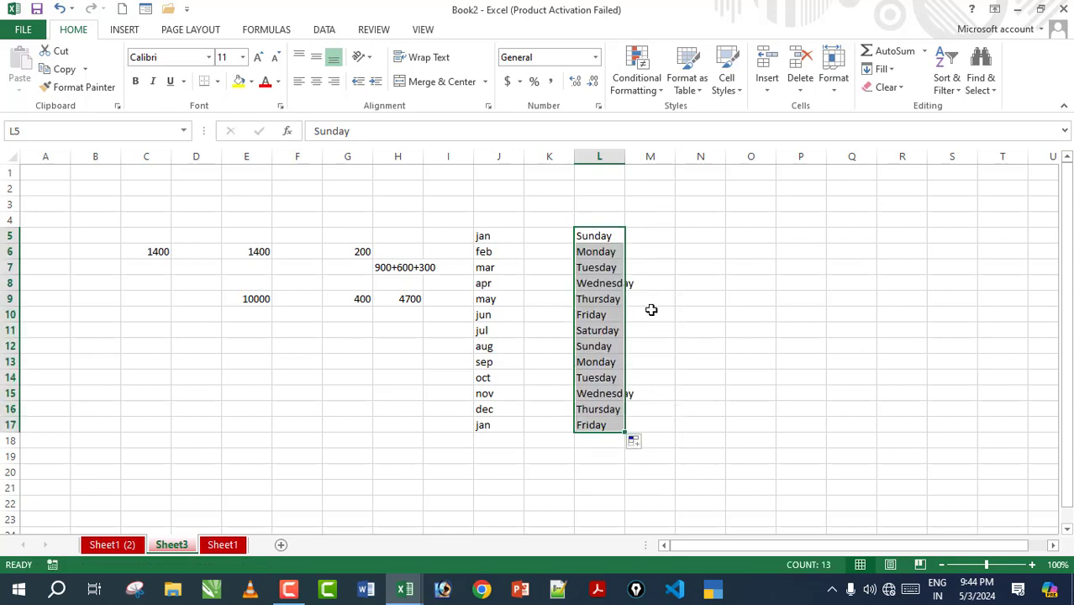
left_click(652, 249)
Step: Type sunday in N5 and AutoFill weekdays down to N17
left_click(663, 236)
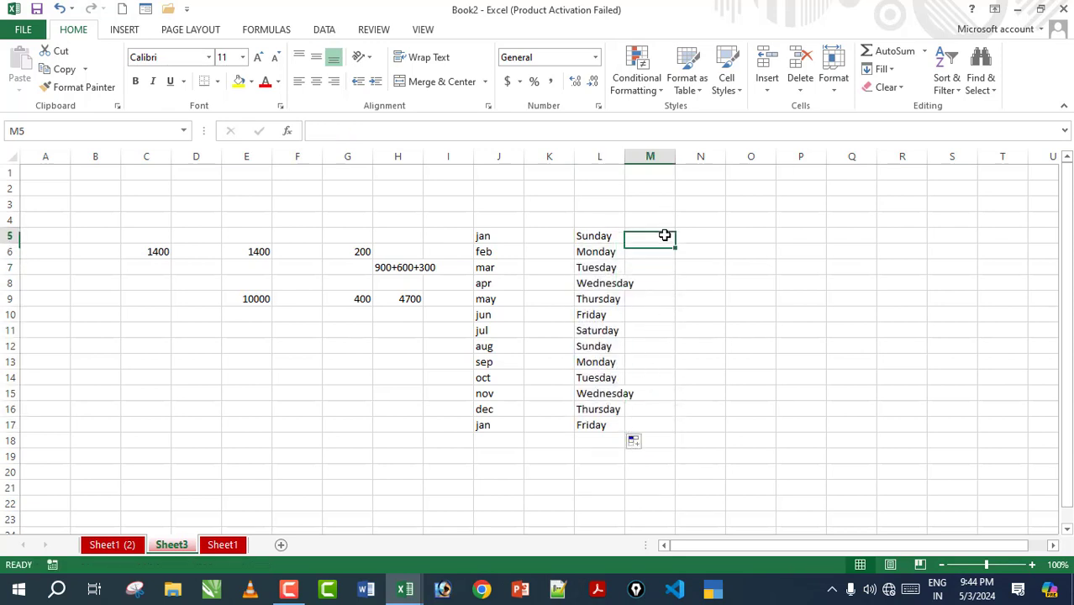
left_click(693, 235)
type("sunday")
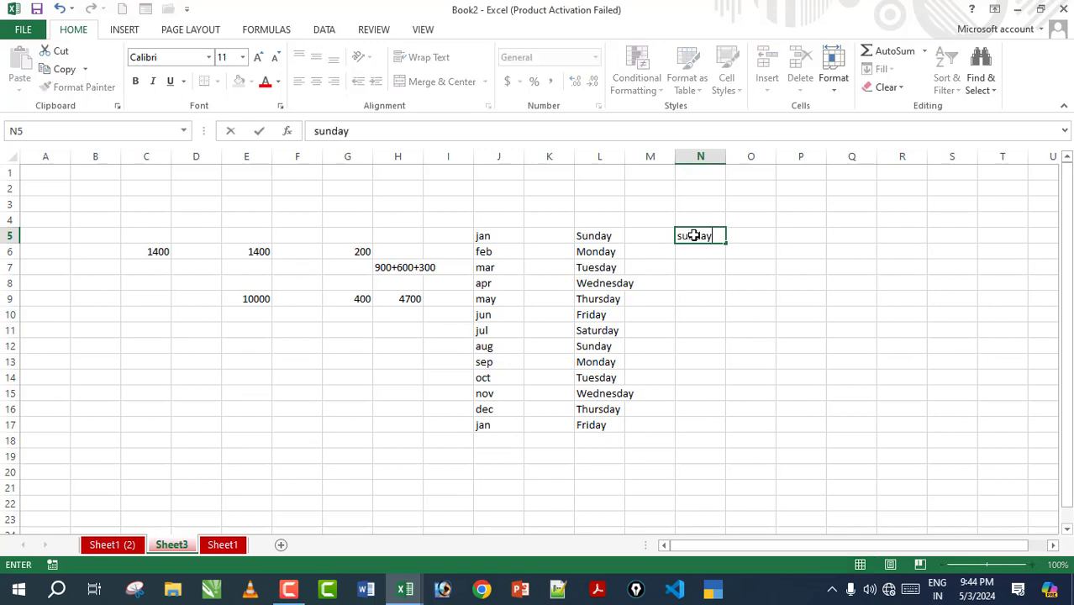
left_click(750, 282)
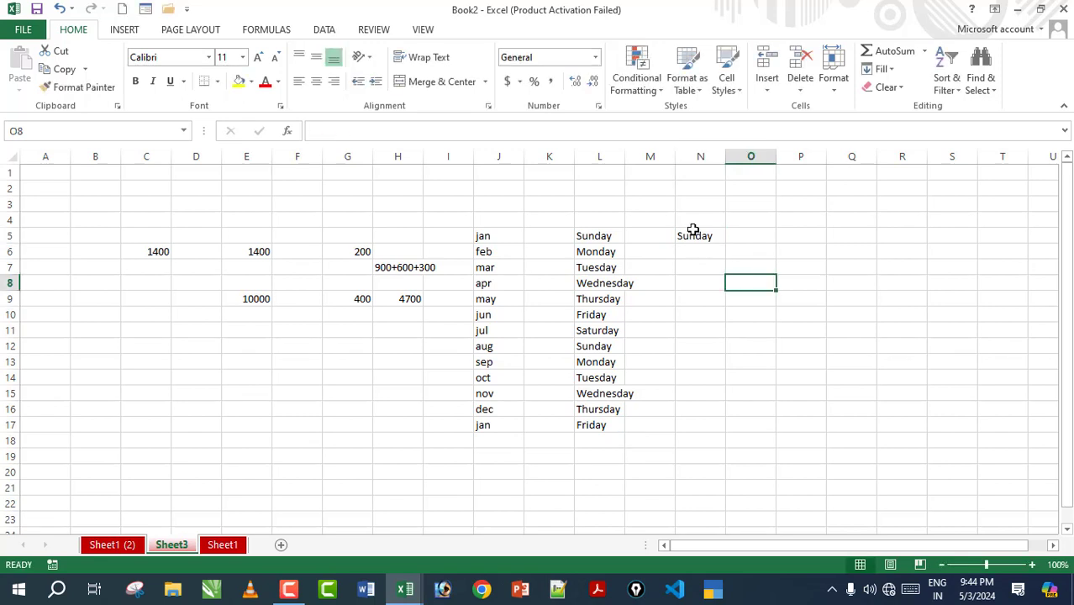
left_click(693, 234)
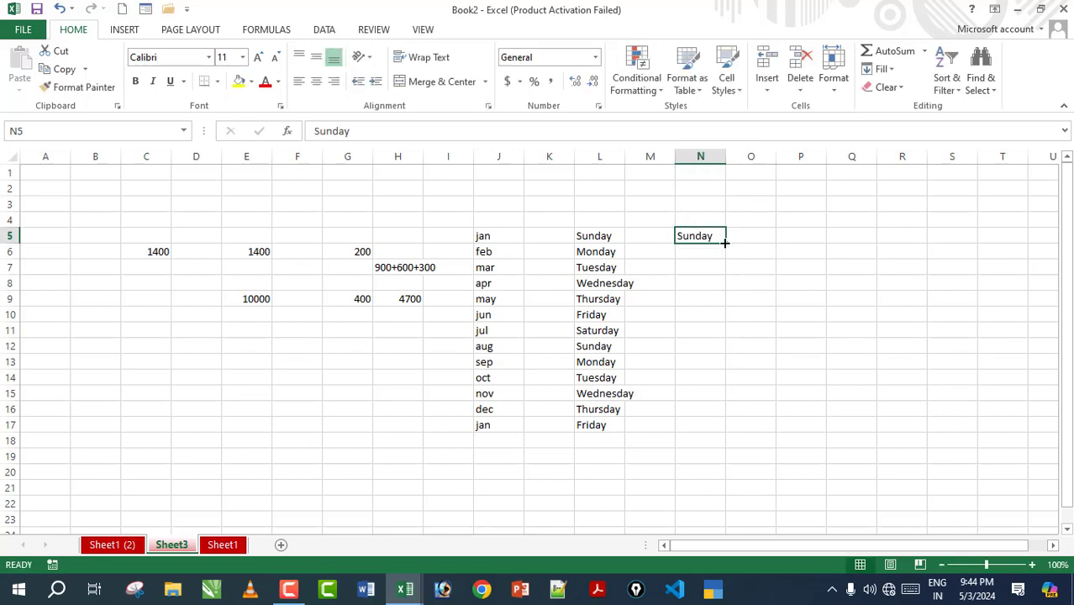
left_click_drag(702, 236, 696, 434)
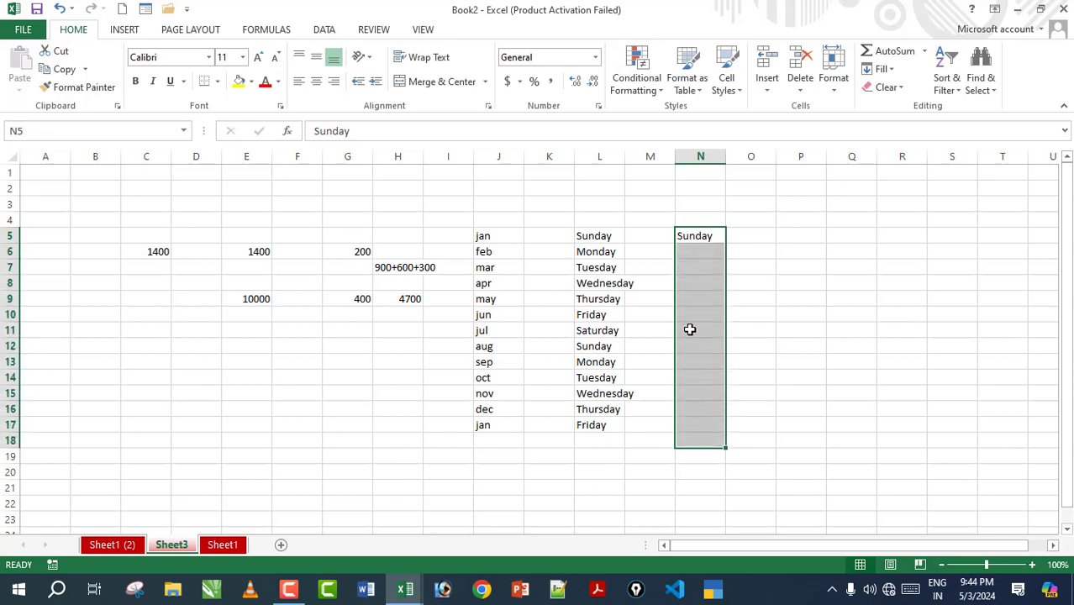
left_click(780, 345)
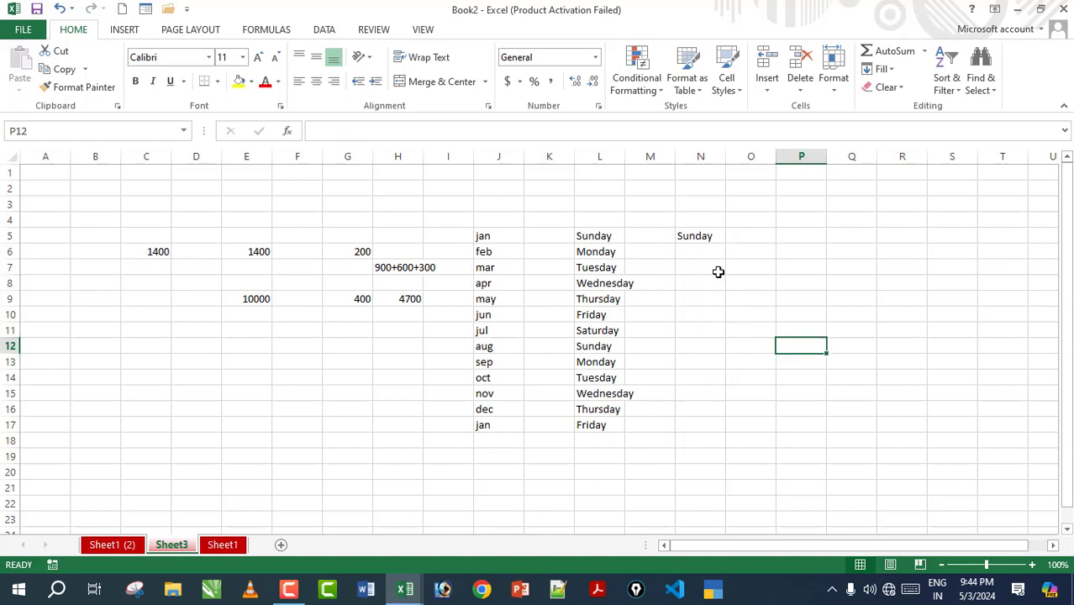
left_click(697, 235)
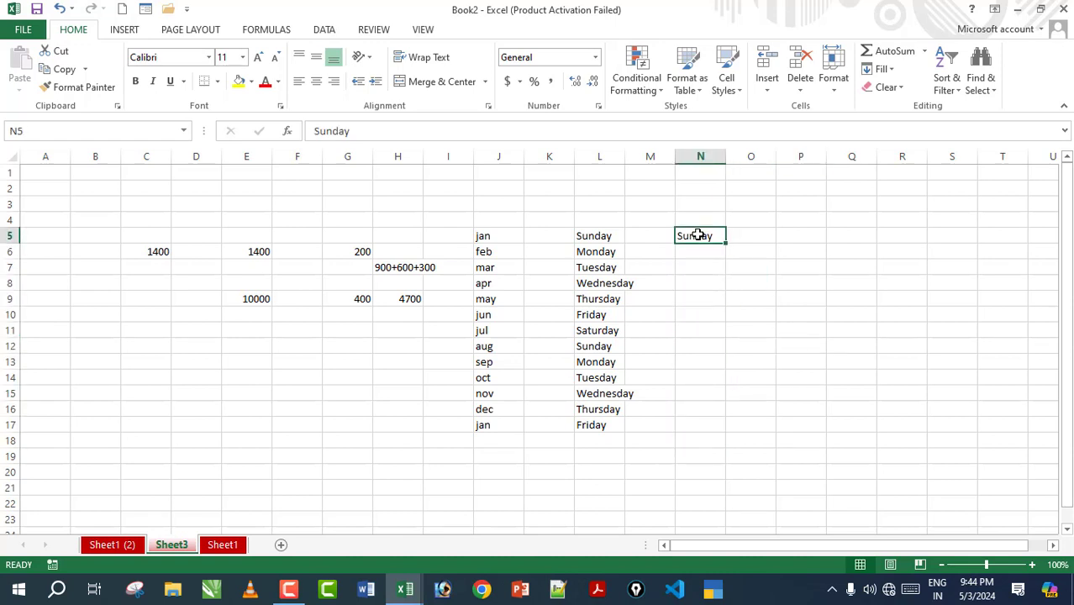
left_click_drag(697, 235, 695, 515)
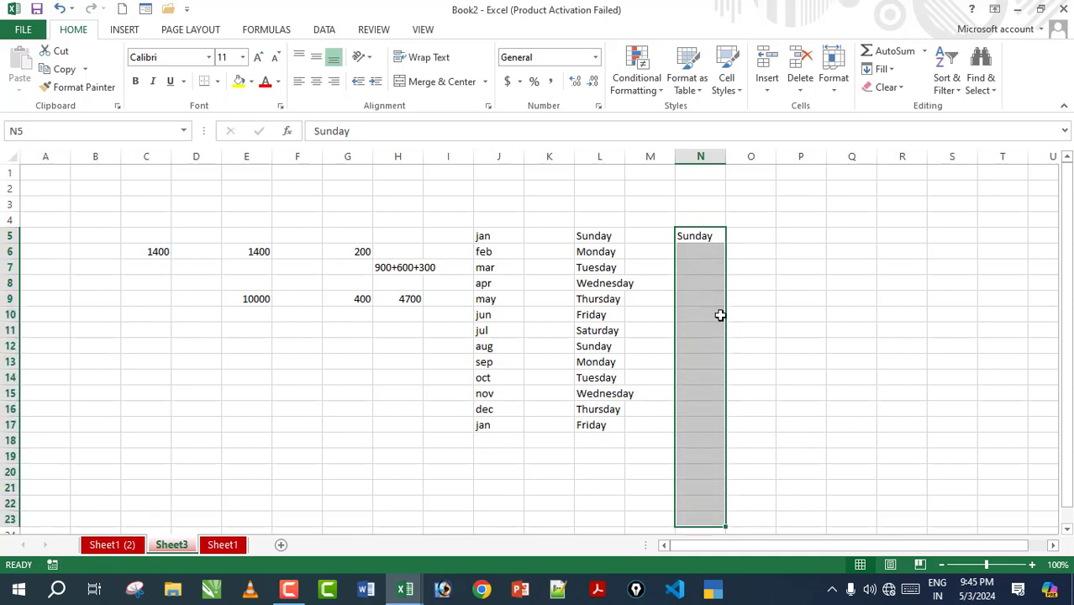
left_click(709, 237)
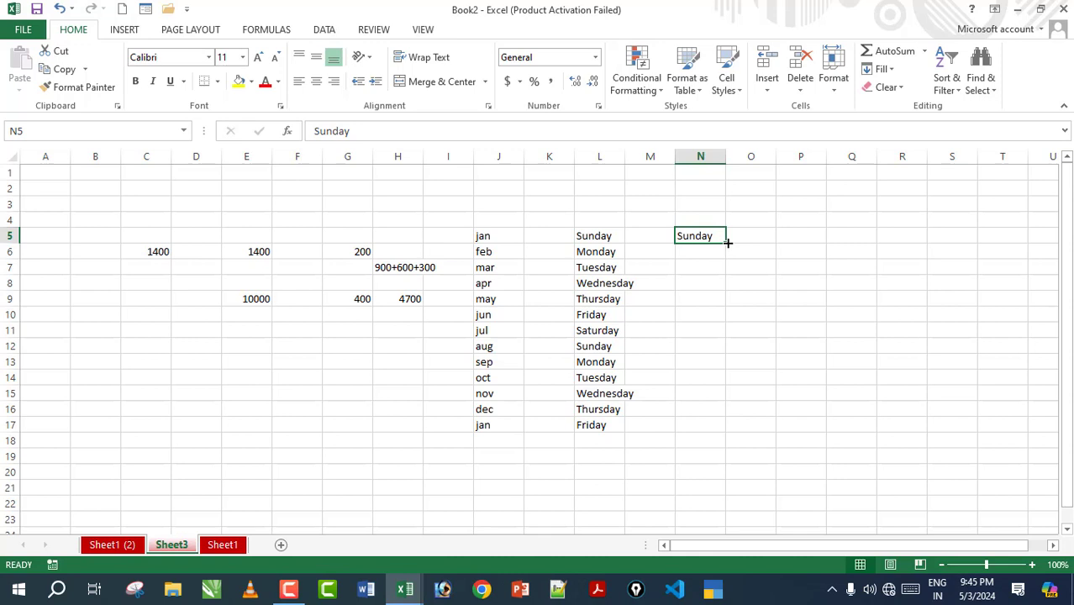
left_click_drag(728, 243, 719, 433)
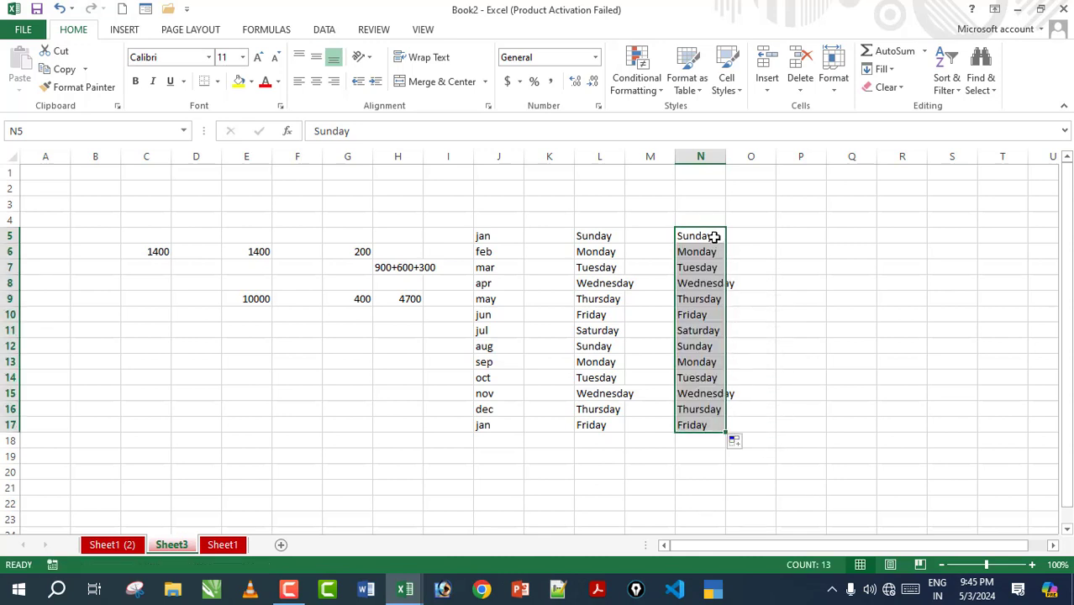
left_click(782, 235)
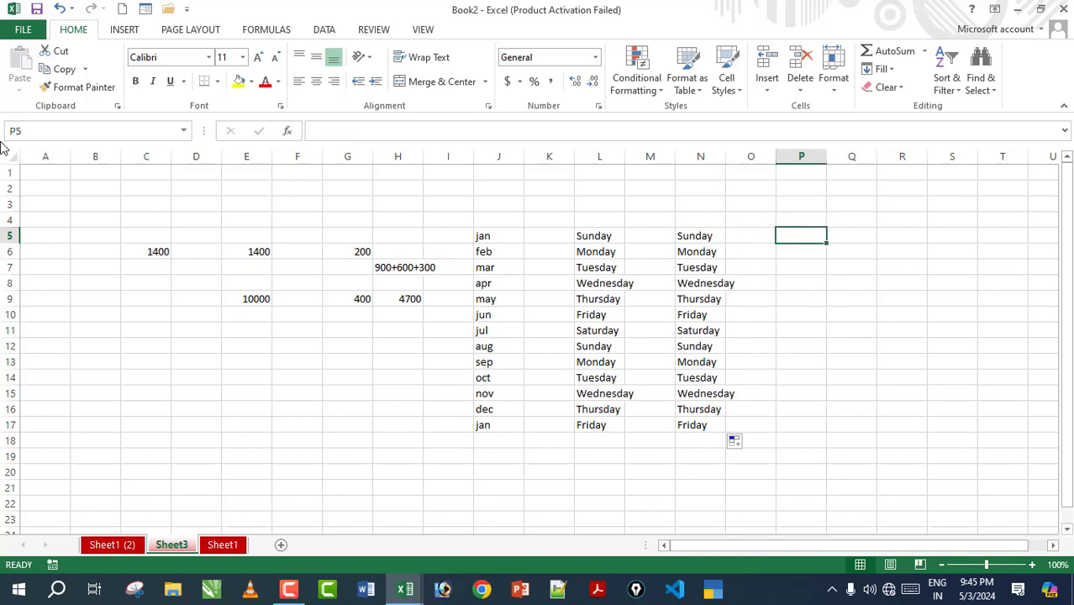
Step: Enter 1 in P5 and 2 in P6, undoing a fill that only repeated 1s
type("1")
key("Return")
type("2")
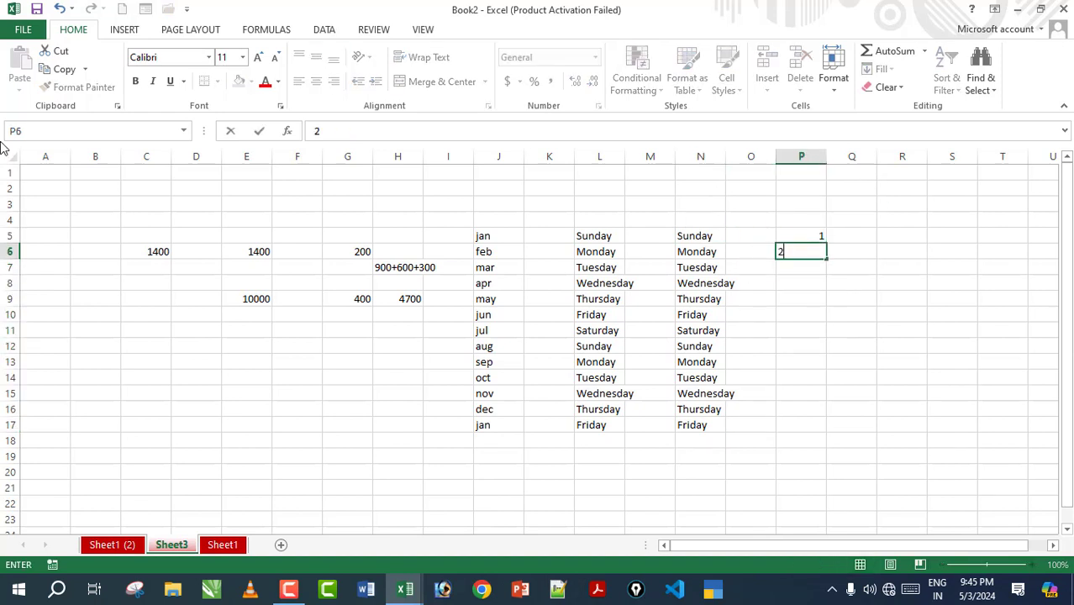
left_click(796, 295)
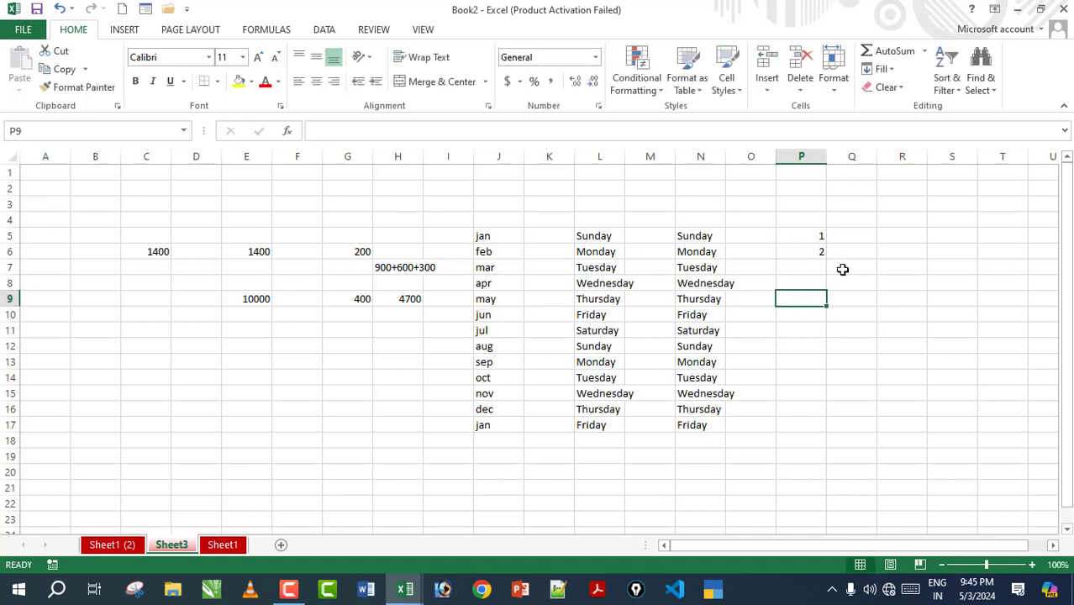
left_click(797, 237)
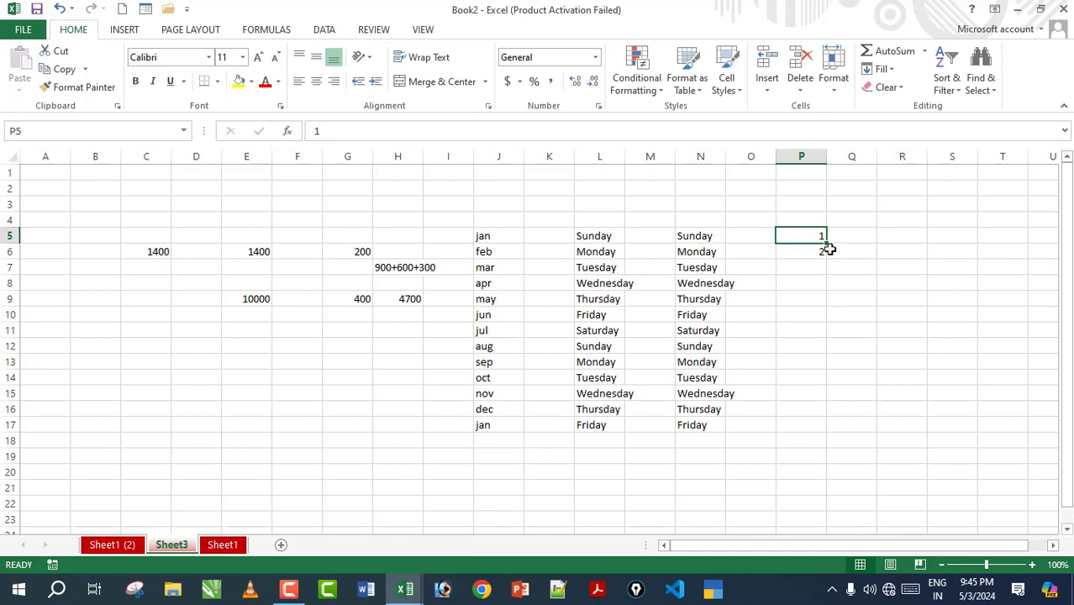
left_click_drag(827, 243, 828, 431)
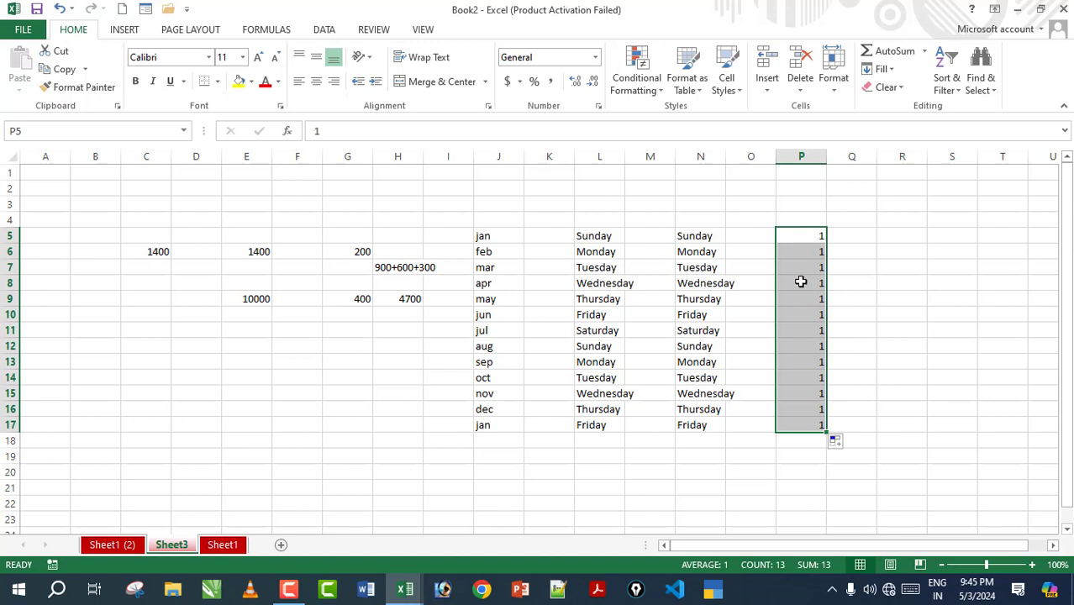
key("ctrl+z")
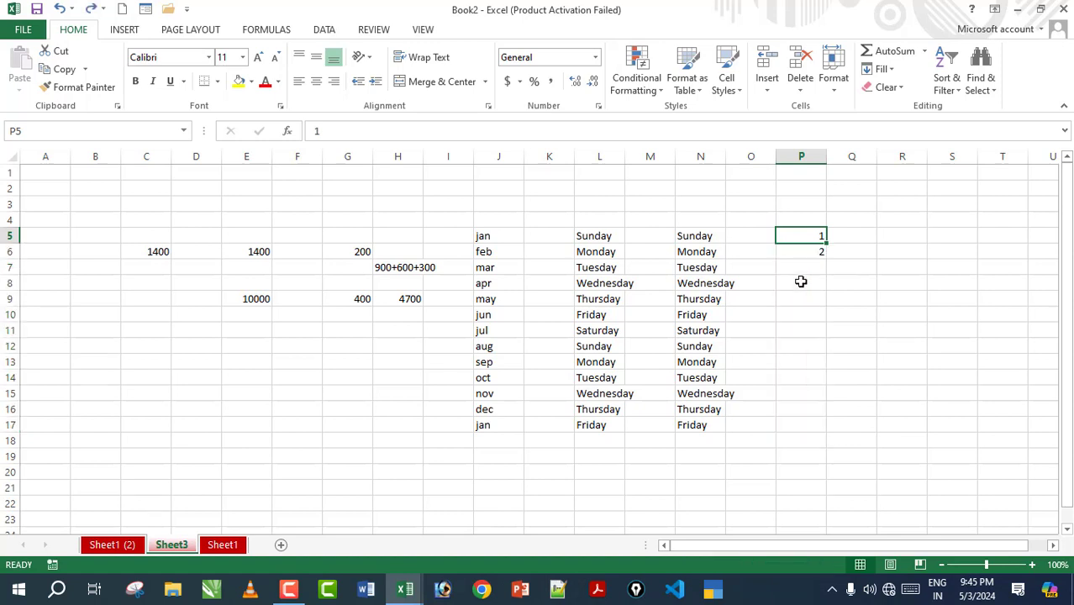
Step: Fill P5:P6 down to P17 to number the series 1 through 13
left_click(849, 256)
left_click(811, 235)
left_click_drag(795, 235, 809, 250)
left_click(807, 238)
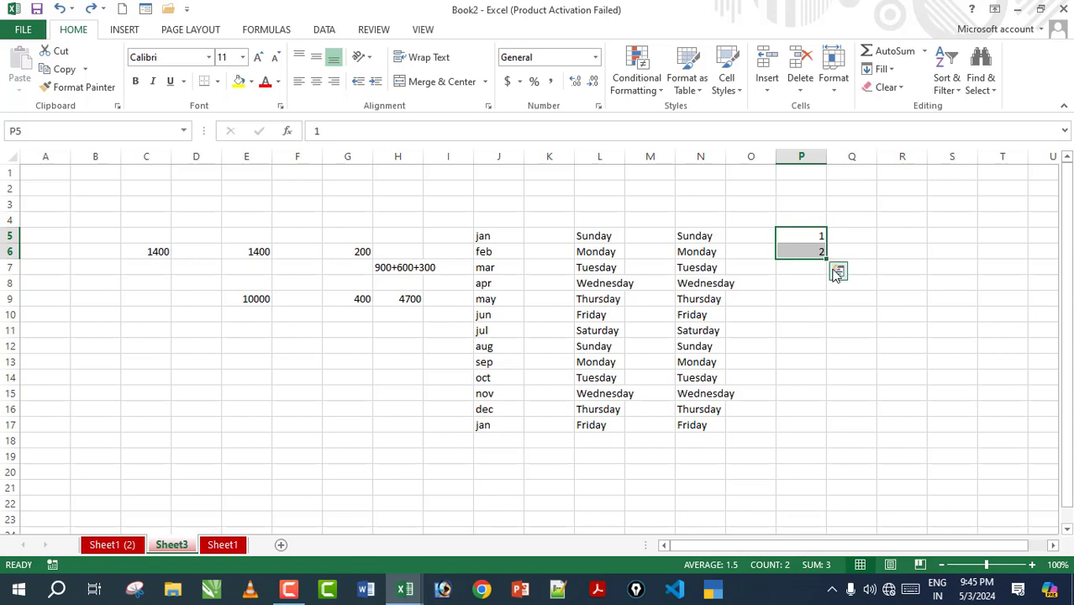
left_click_drag(826, 264, 817, 427)
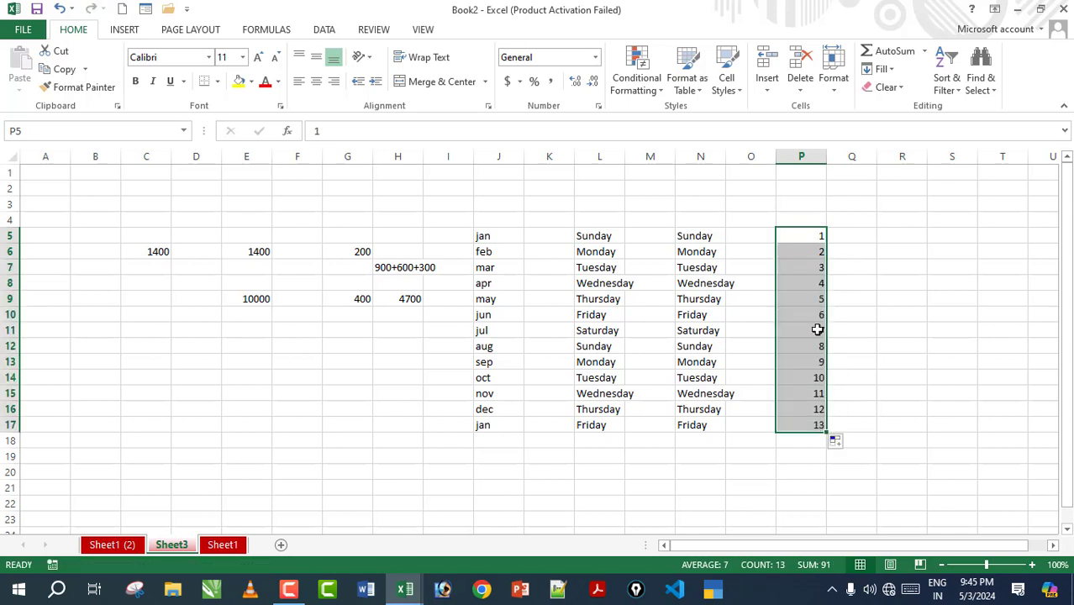
left_click(890, 234)
Step: Enter 5 and 10 in R5:R6 and fill down to R17, giving 5 through 65
type("5")
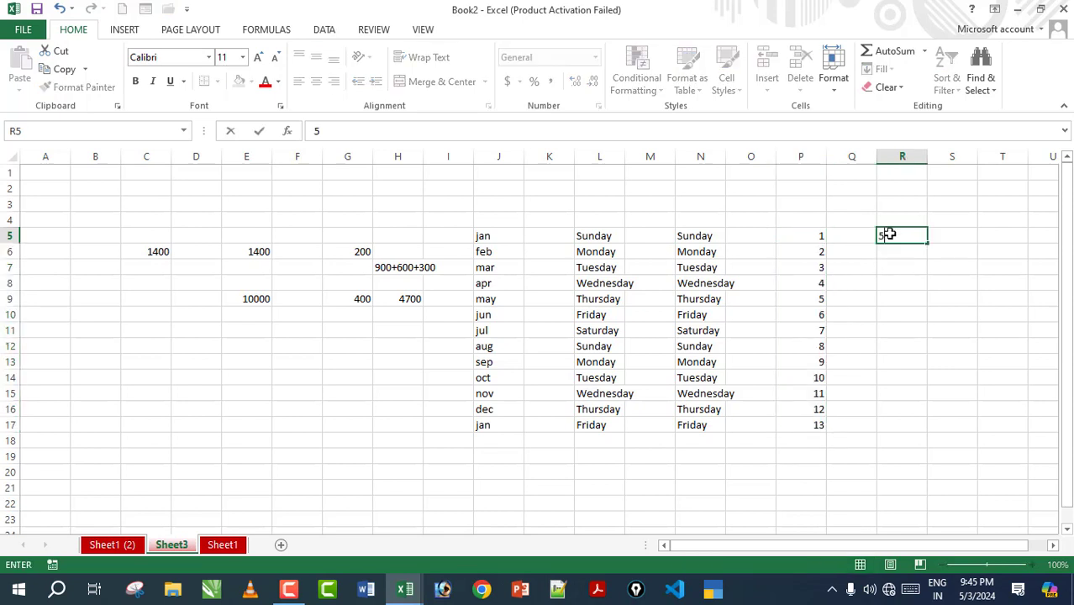
key("Return")
type("10")
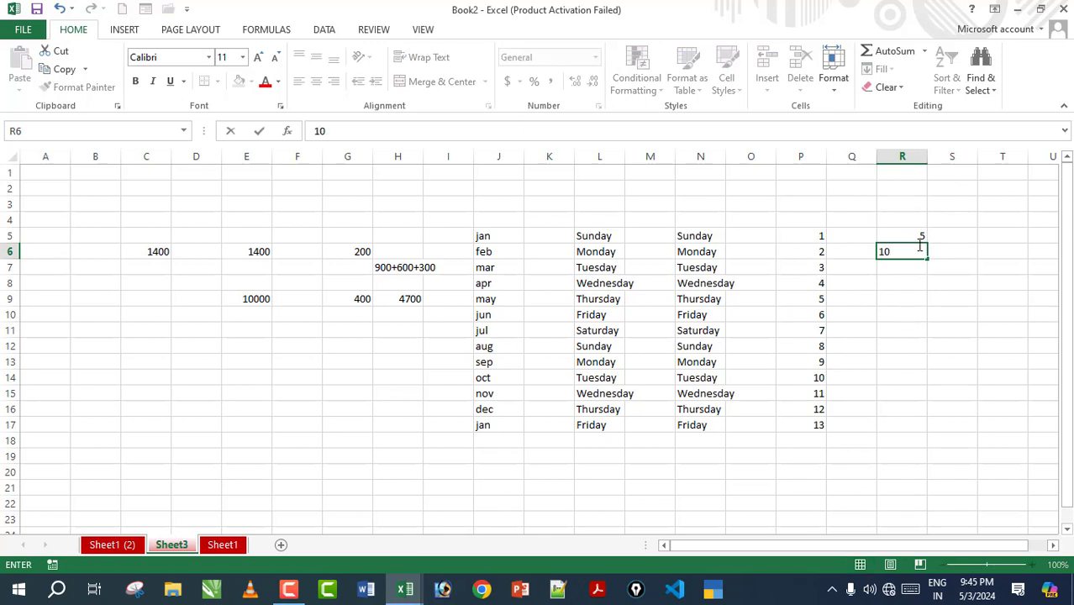
left_click(918, 285)
left_click(919, 239)
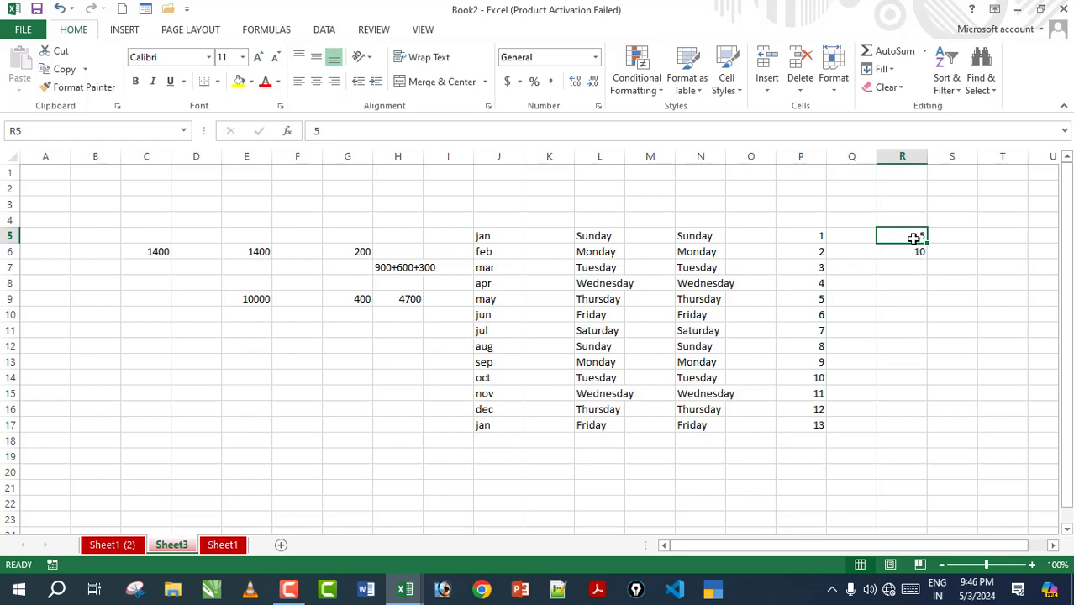
left_click(913, 269)
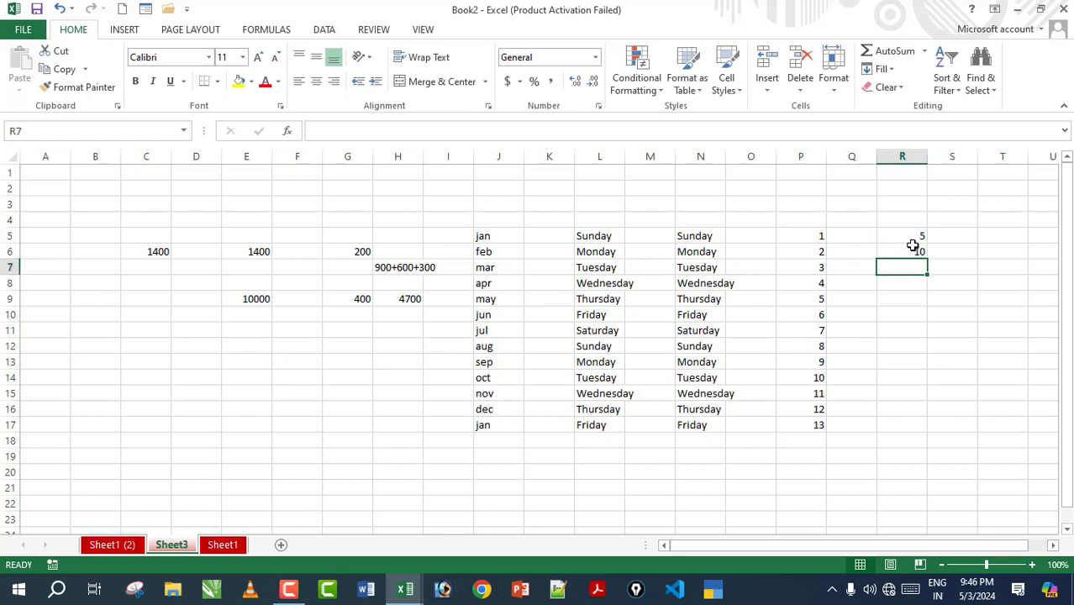
left_click(908, 236)
left_click_drag(907, 236, 906, 250)
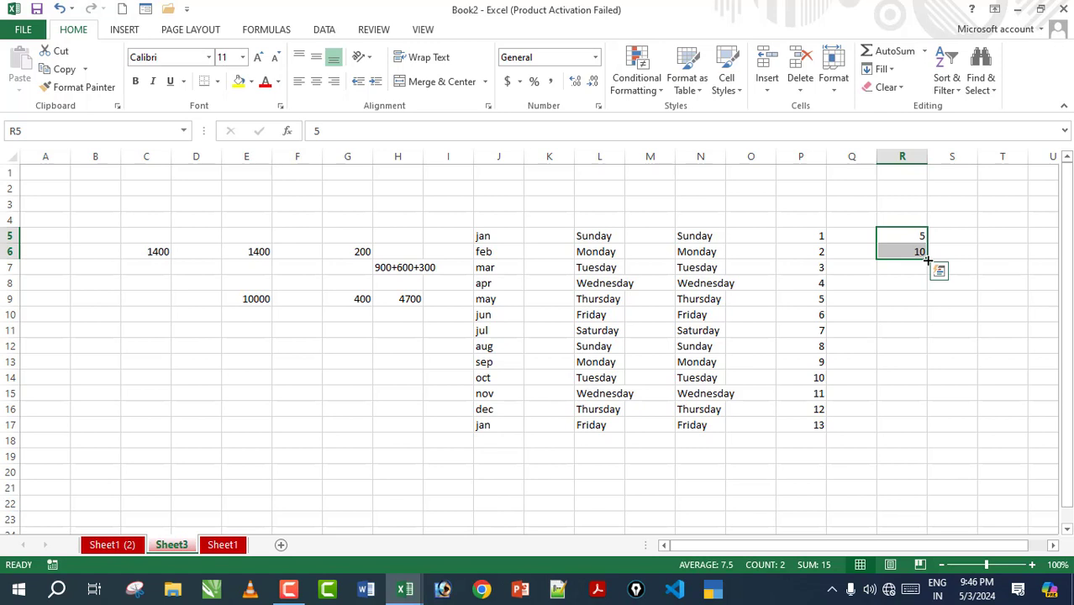
left_click_drag(928, 261, 933, 437)
left_click(957, 491)
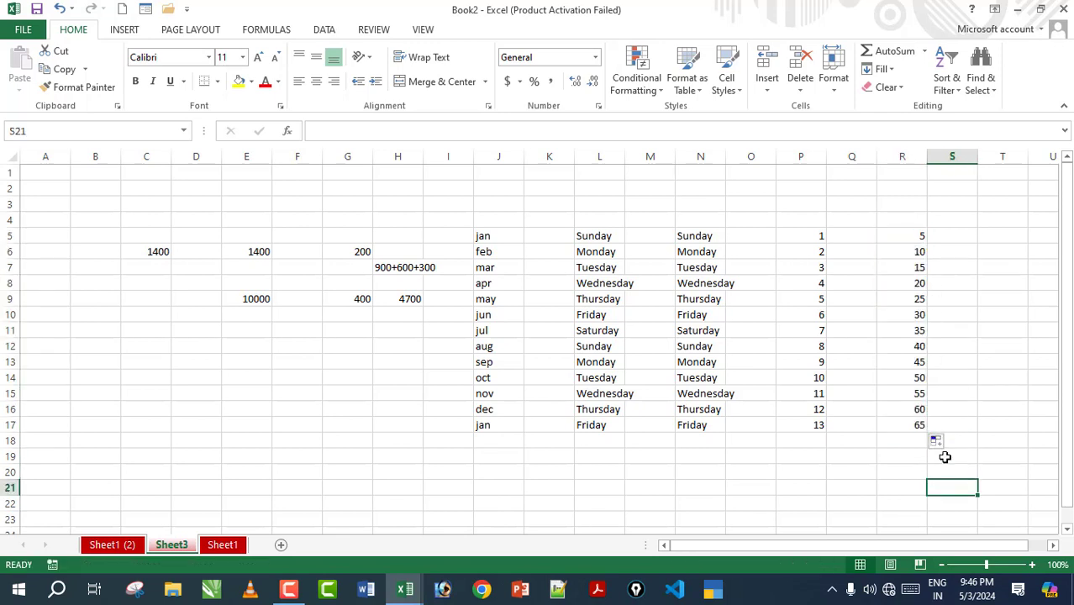
Step: Move the numbers 1–13 from column P into K5:K17 beside the months
left_click(809, 239)
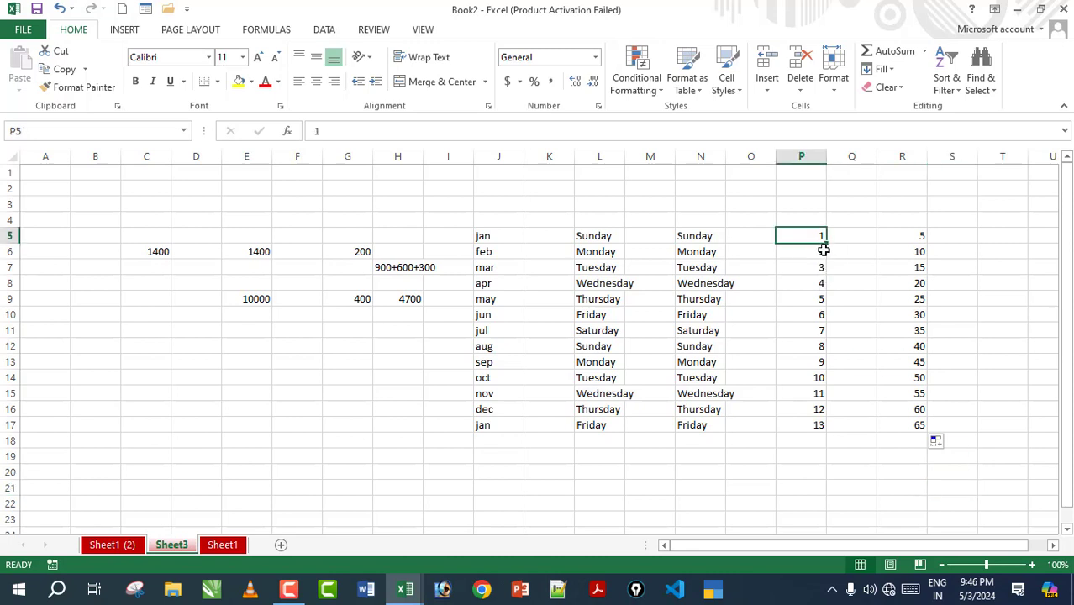
left_click(865, 317)
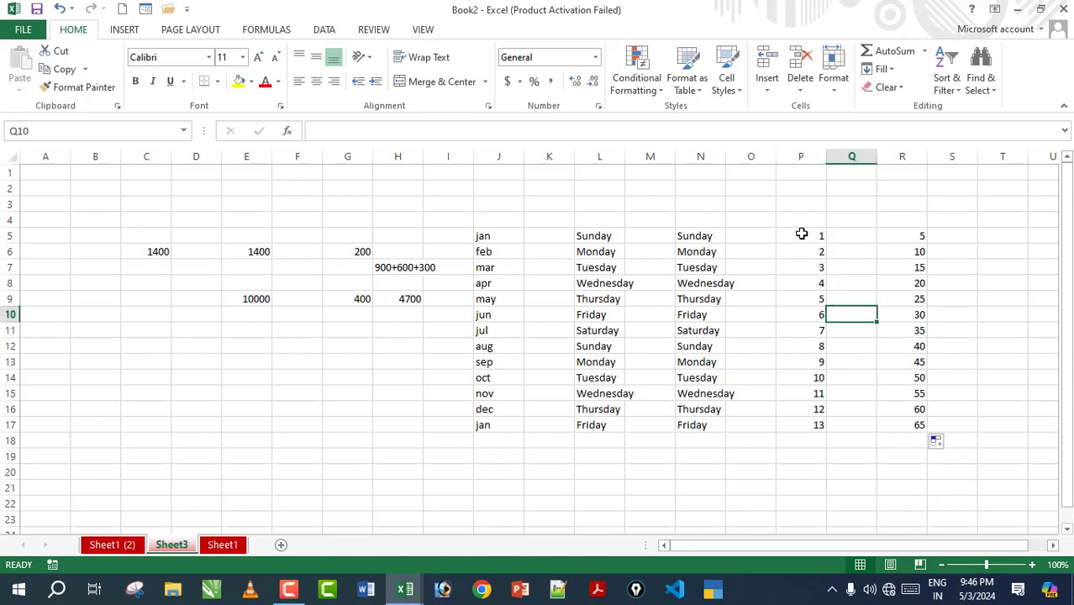
left_click_drag(802, 237, 806, 425)
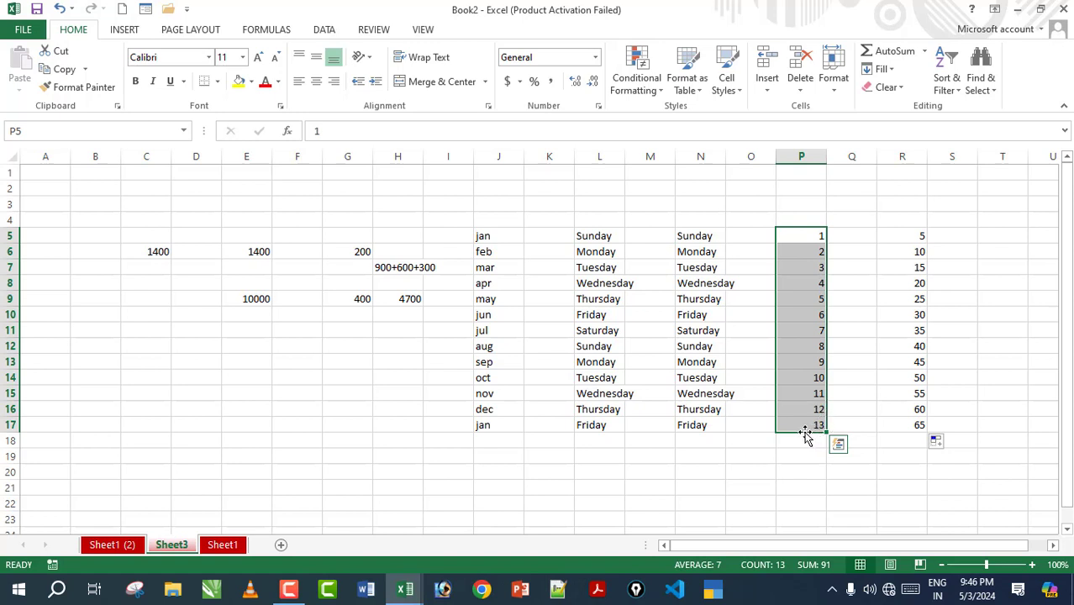
left_click_drag(806, 436, 550, 432)
left_click_drag(610, 235, 813, 425)
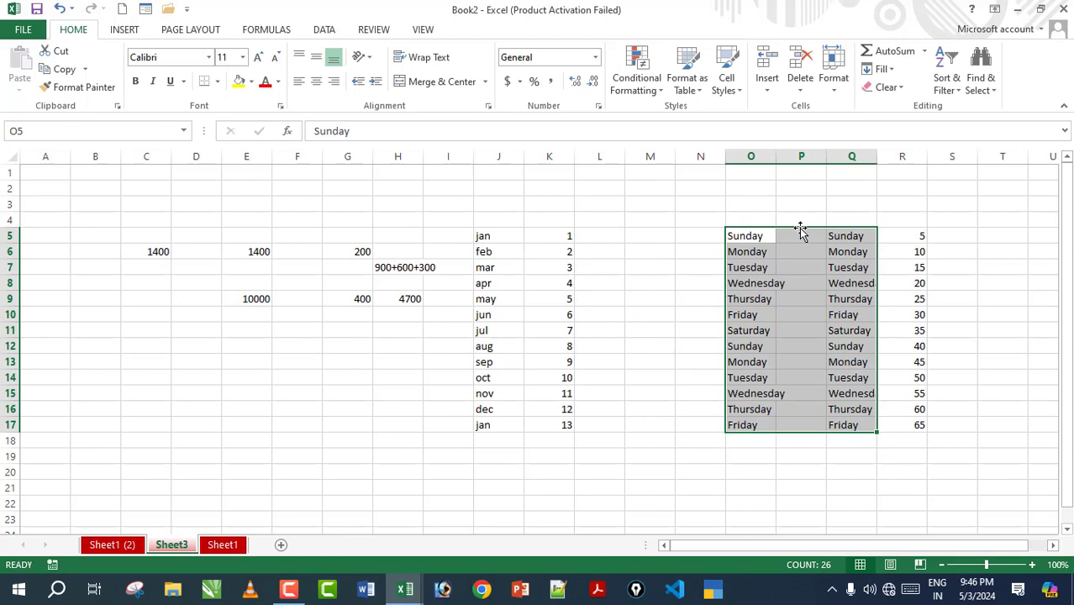
Step: Move the weekday block so it starts at C12, then add a new blank worksheet
left_click_drag(801, 232, 174, 356)
left_click(691, 301)
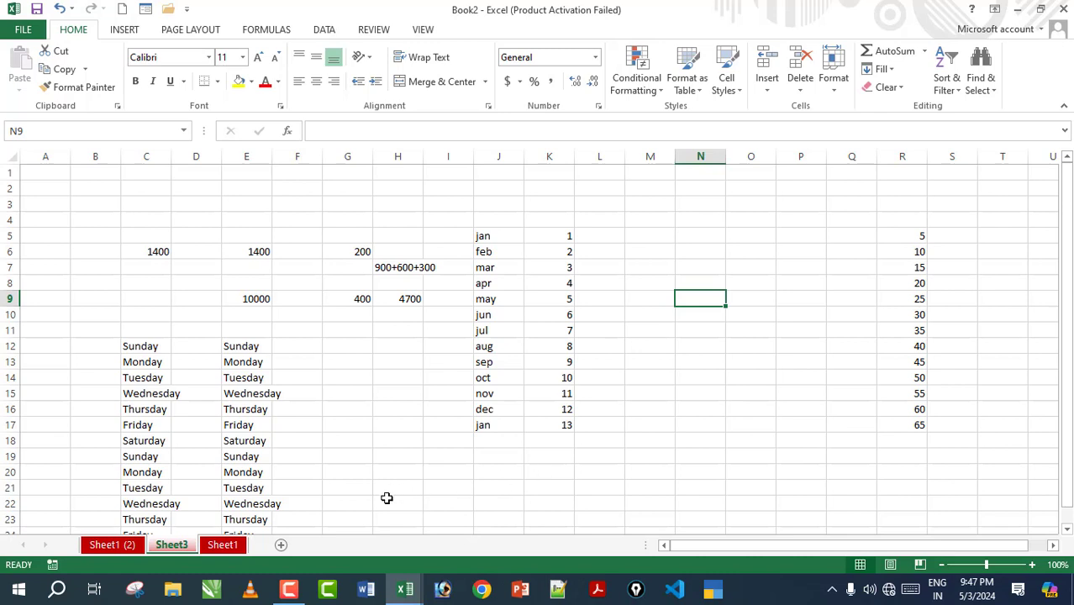
left_click(281, 546)
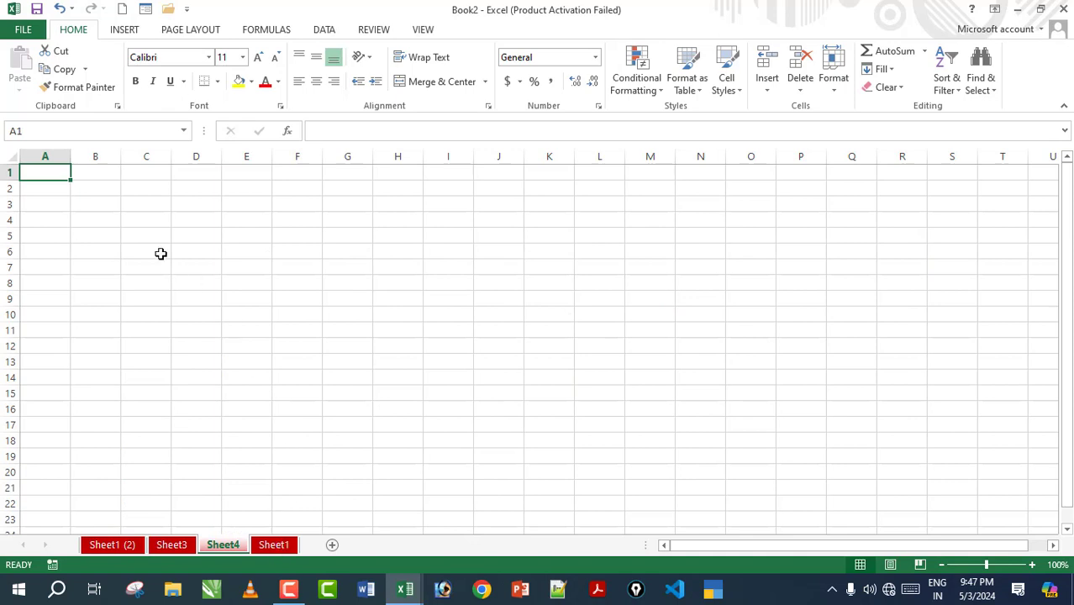
Step: On the new sheet, enter headings Sr. in A1 and Name in B1
left_click(136, 237)
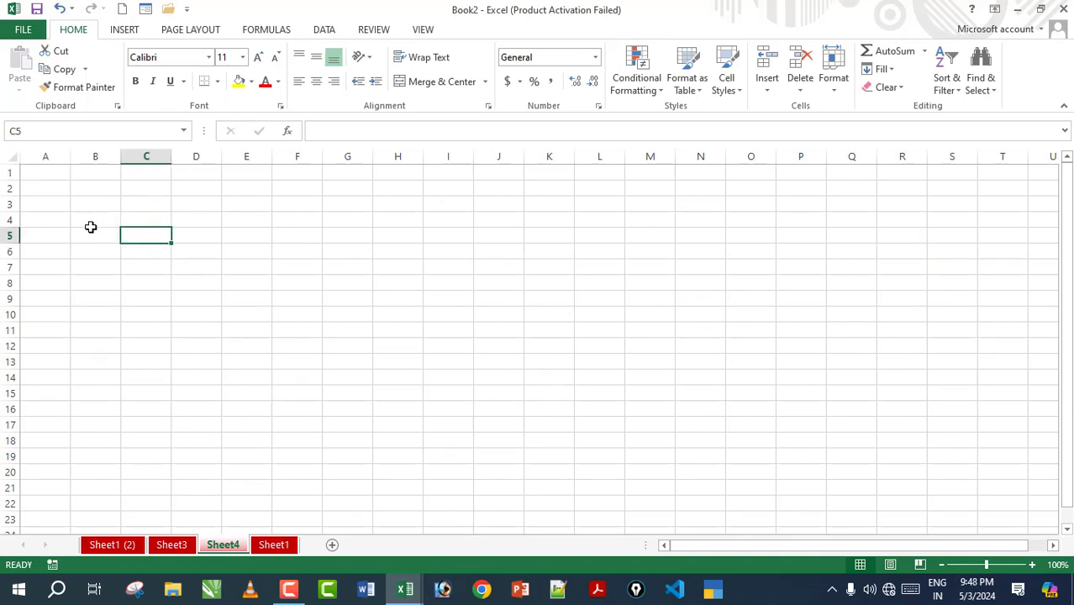
left_click(34, 174)
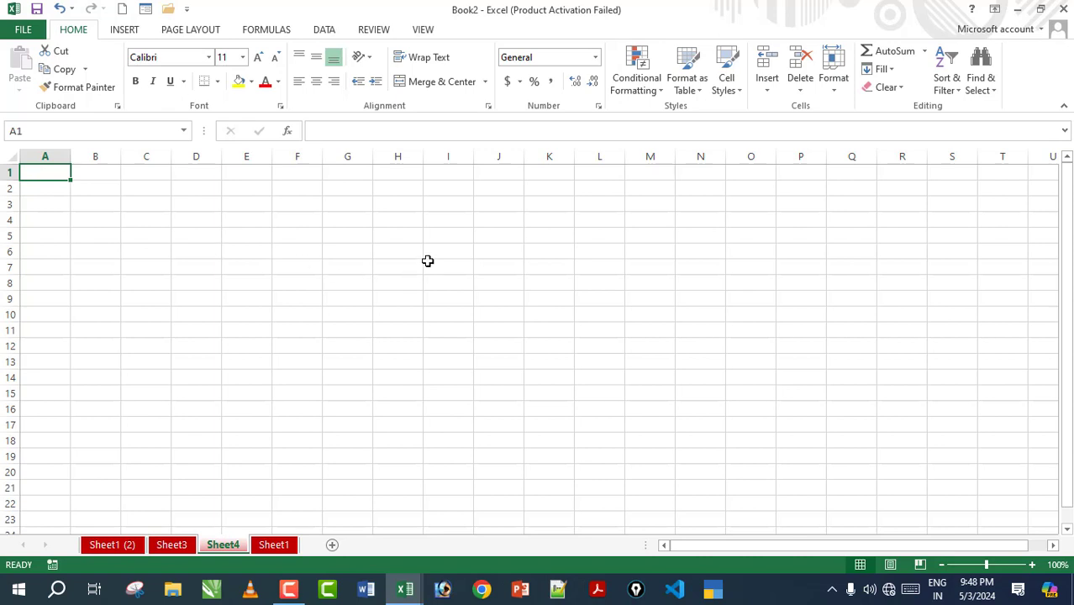
type("Sr.")
key("Tab")
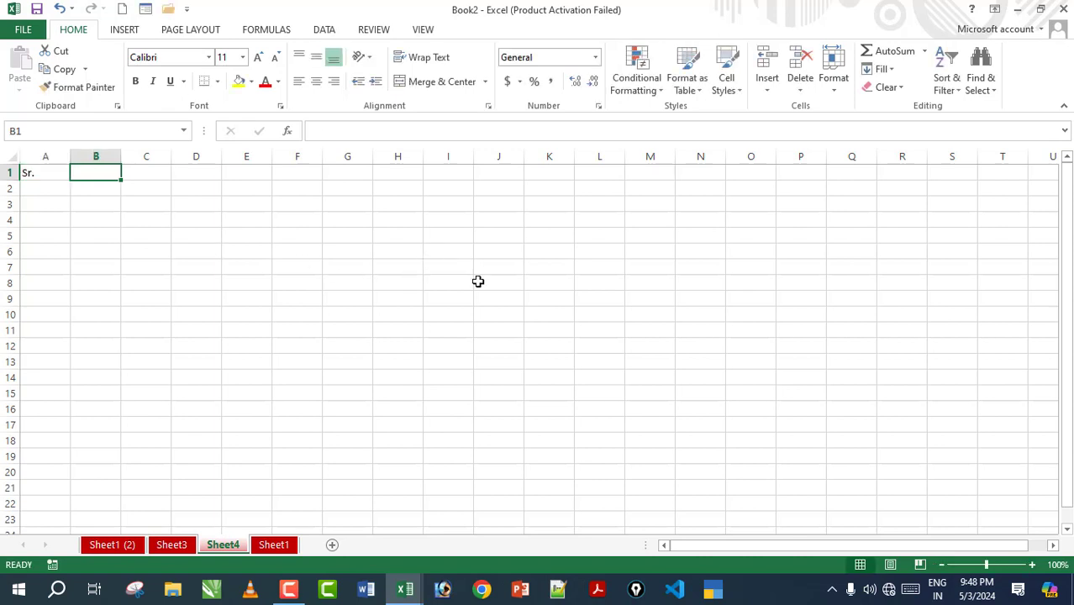
type("Name")
key("Tab")
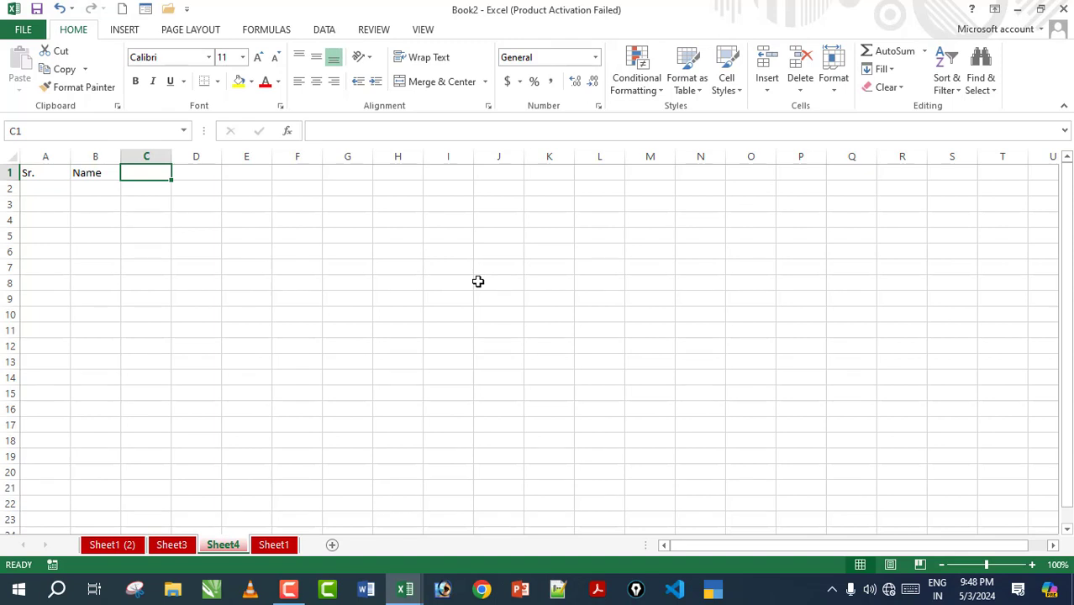
Step: Edit the B1 heading to read 'Name of Student'
left_click(109, 171)
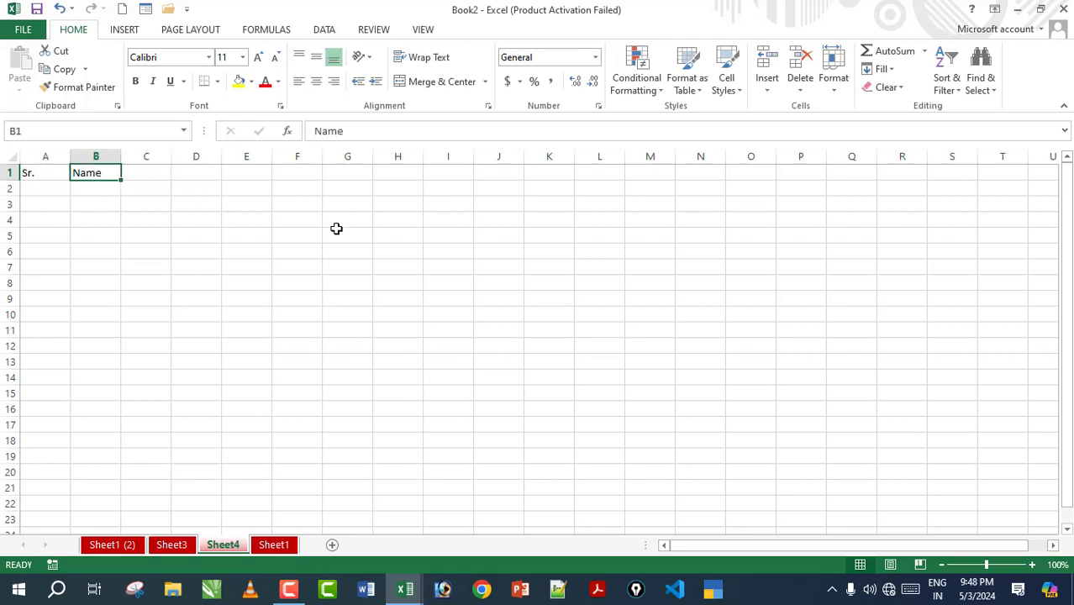
double_click(106, 173)
left_click(94, 235)
left_click(102, 177)
double_click(103, 175)
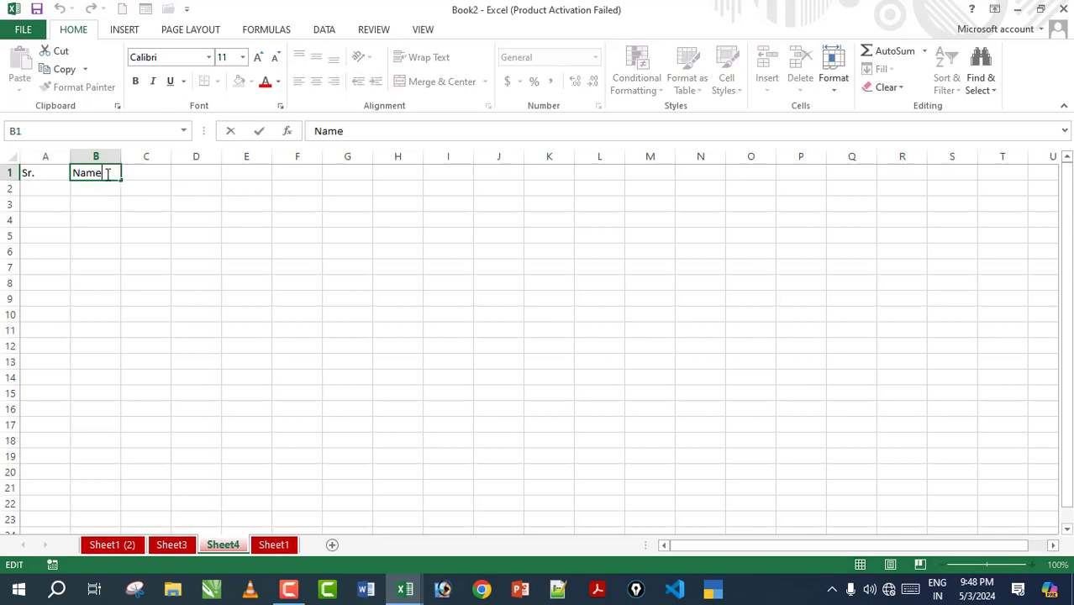
left_click(107, 186)
double_click(109, 174)
type("of St")
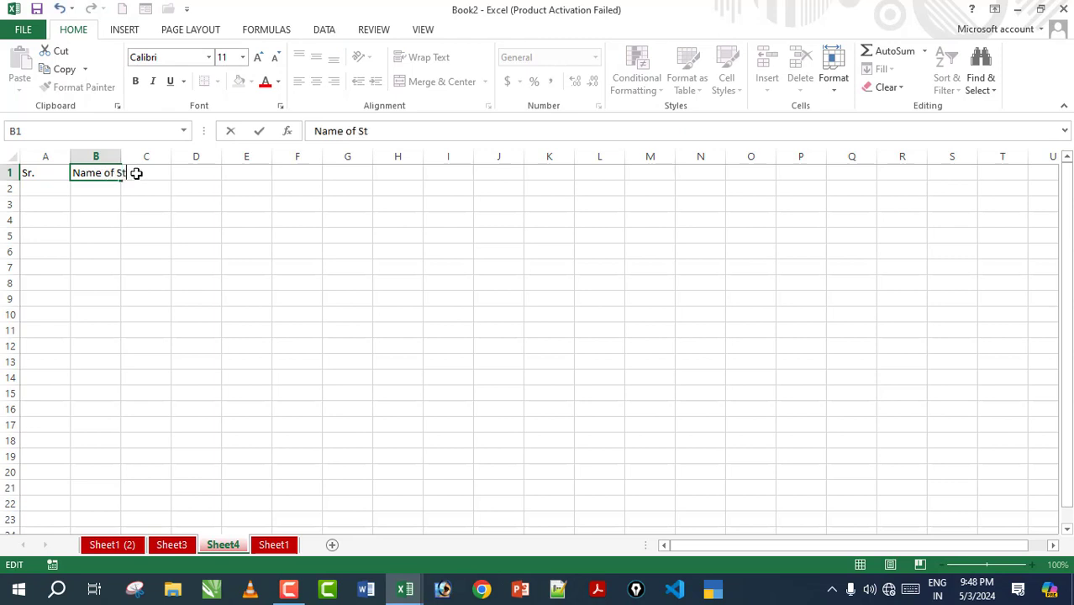
type("udent")
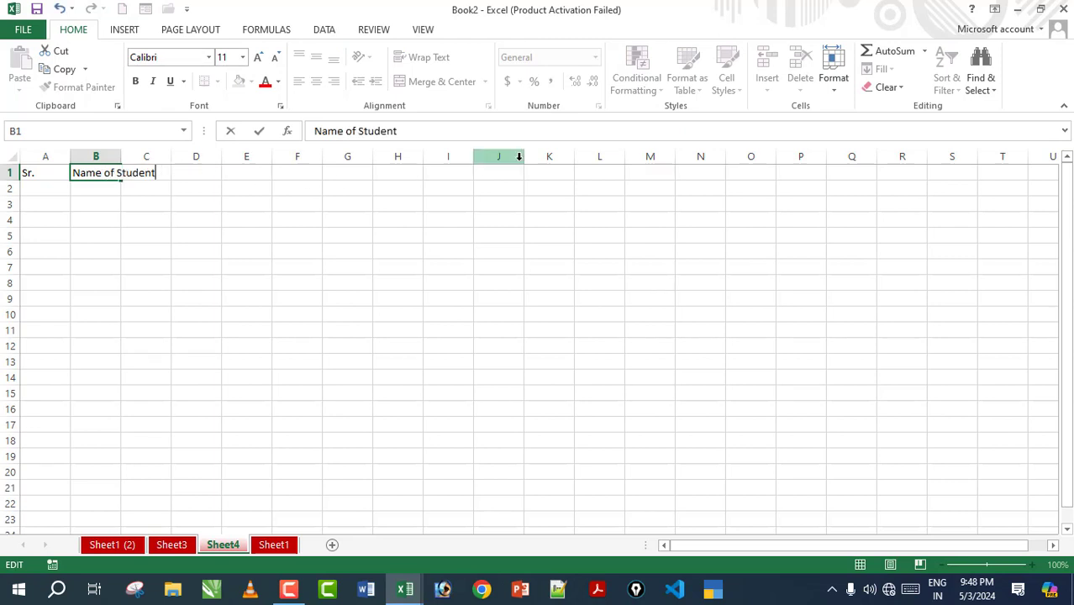
key("Tab")
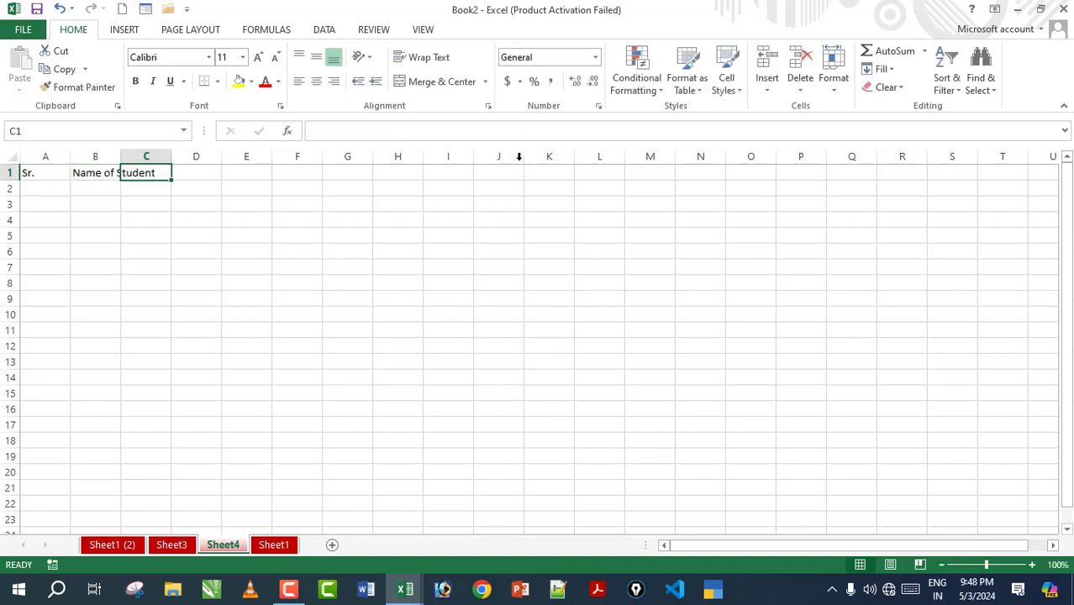
Step: Add headings father's name in C1 and contact no in D1
type("father's name")
key("Tab")
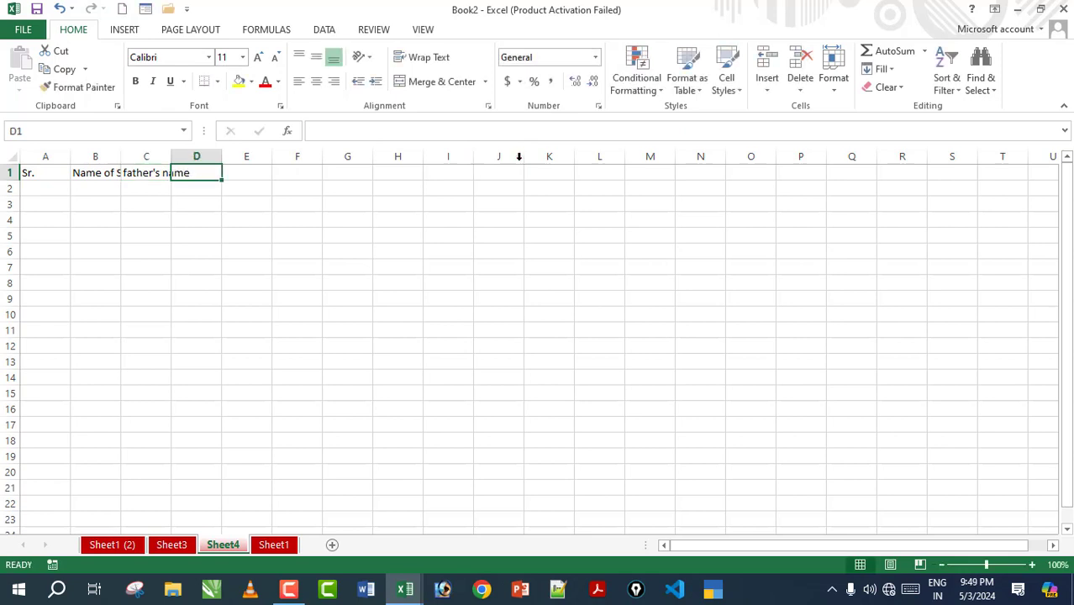
type("contact no")
key("Return")
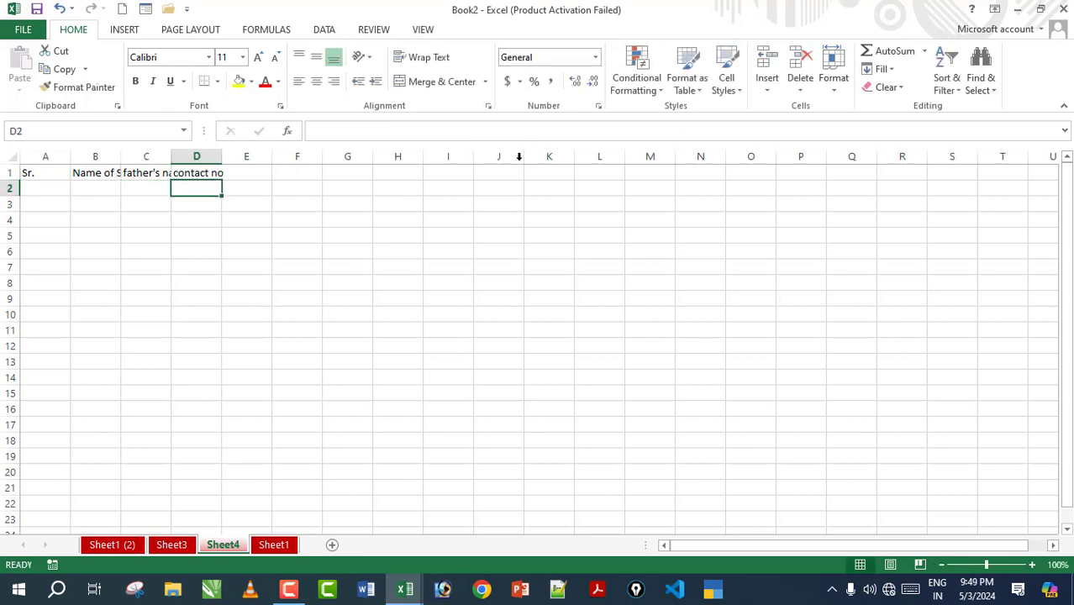
left_click(223, 312)
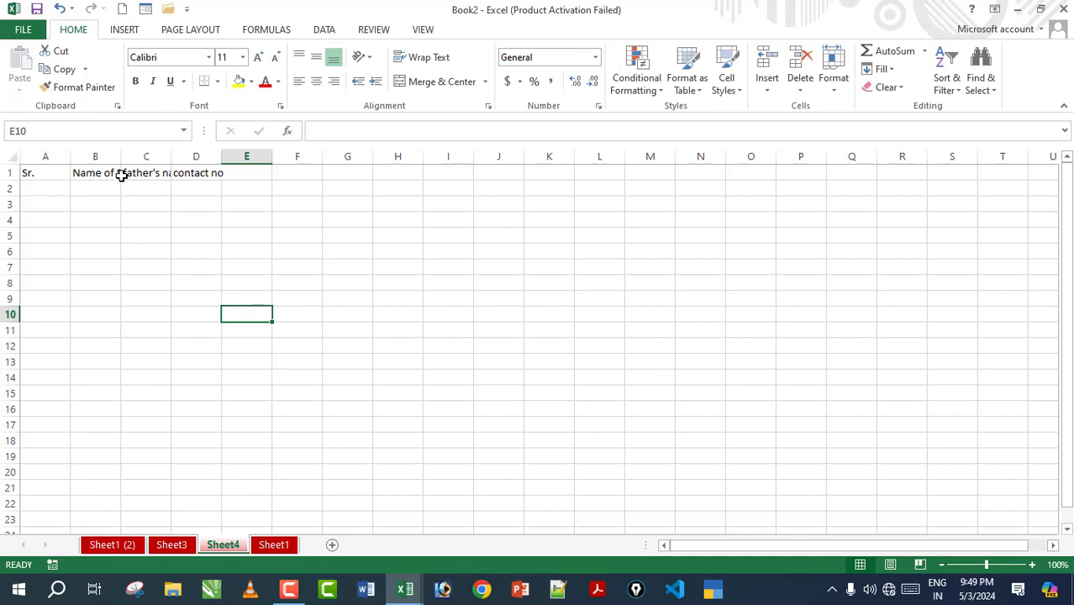
Step: Auto-fit columns A through D to their row-1 headings
left_click_drag(45, 176, 241, 173)
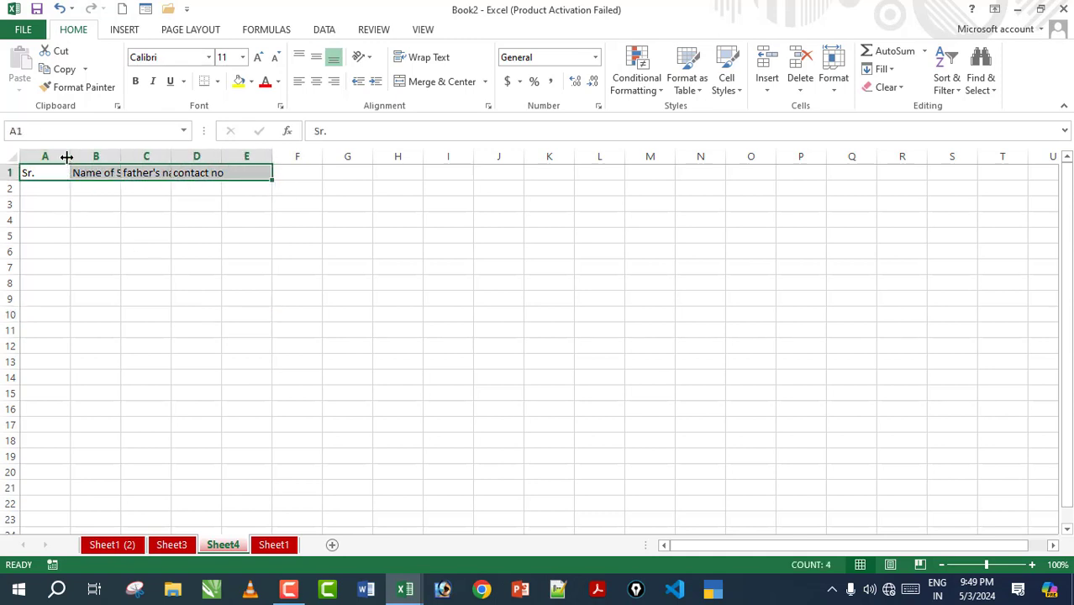
double_click(67, 157)
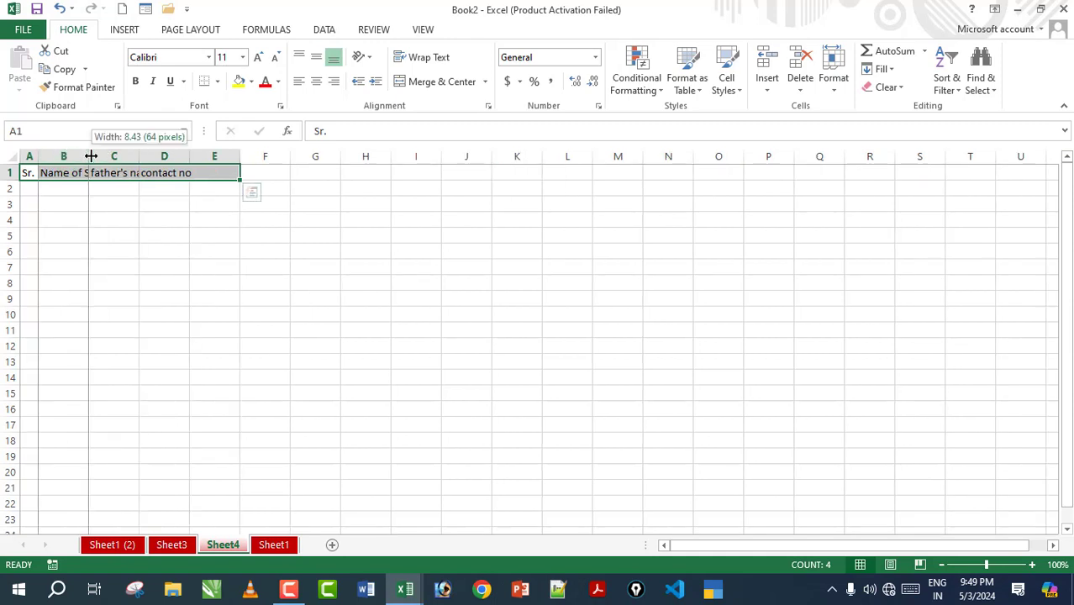
double_click(89, 157)
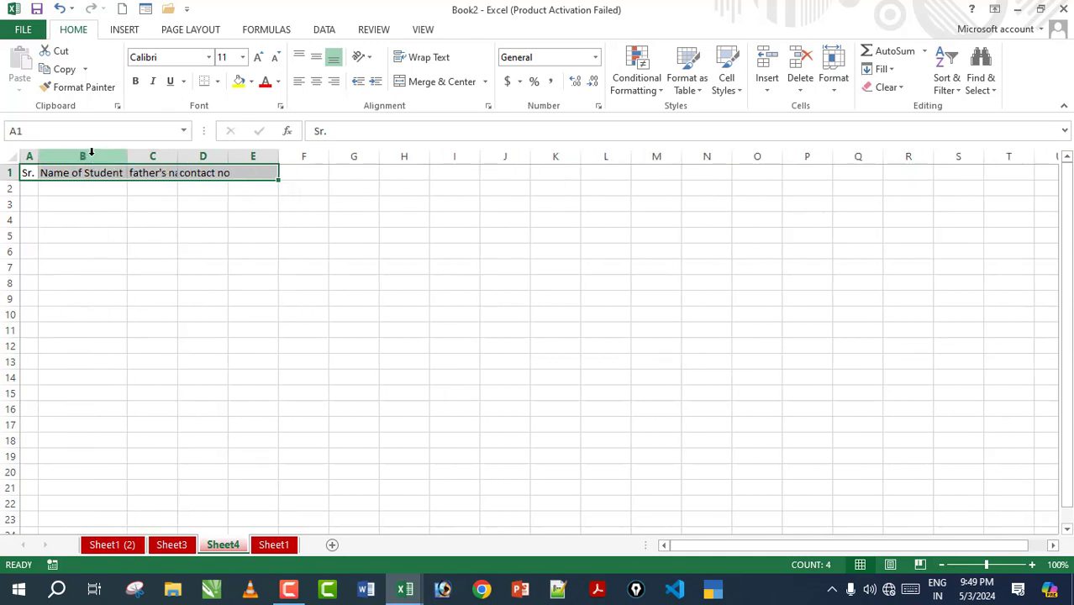
double_click(178, 157)
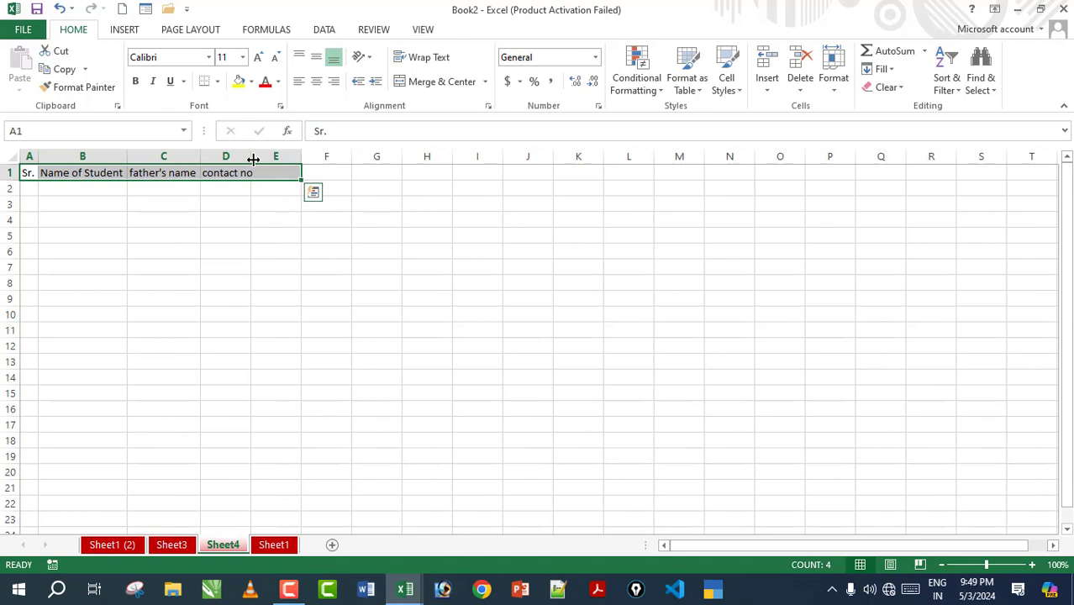
double_click(253, 159)
left_click(333, 222)
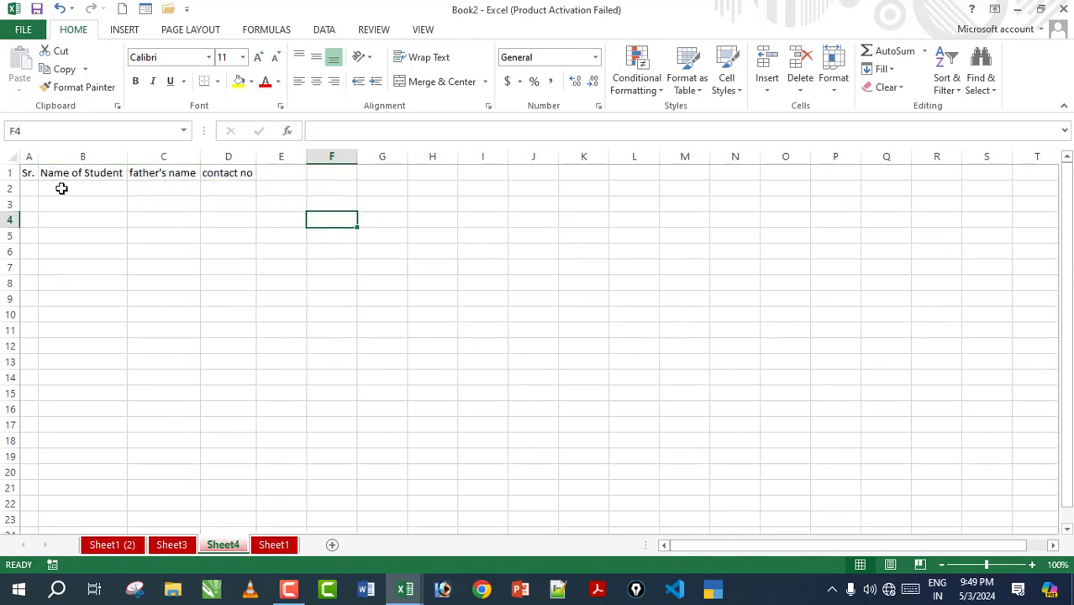
Step: Widen columns A–D further, with D at 20.43, and select A1:D20
left_click_drag(38, 158, 50, 158)
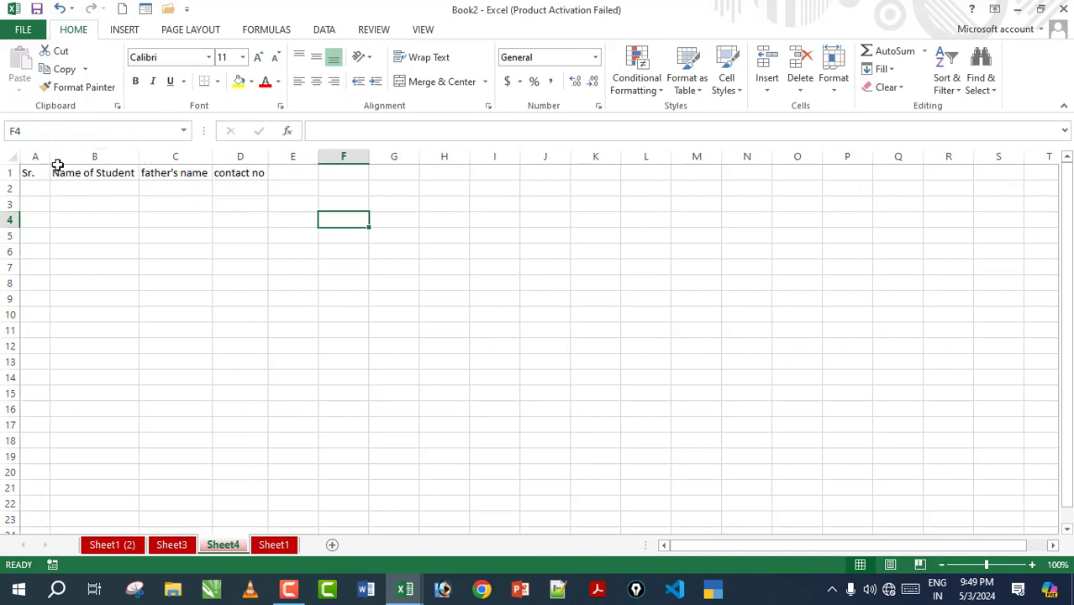
left_click_drag(138, 158, 182, 158)
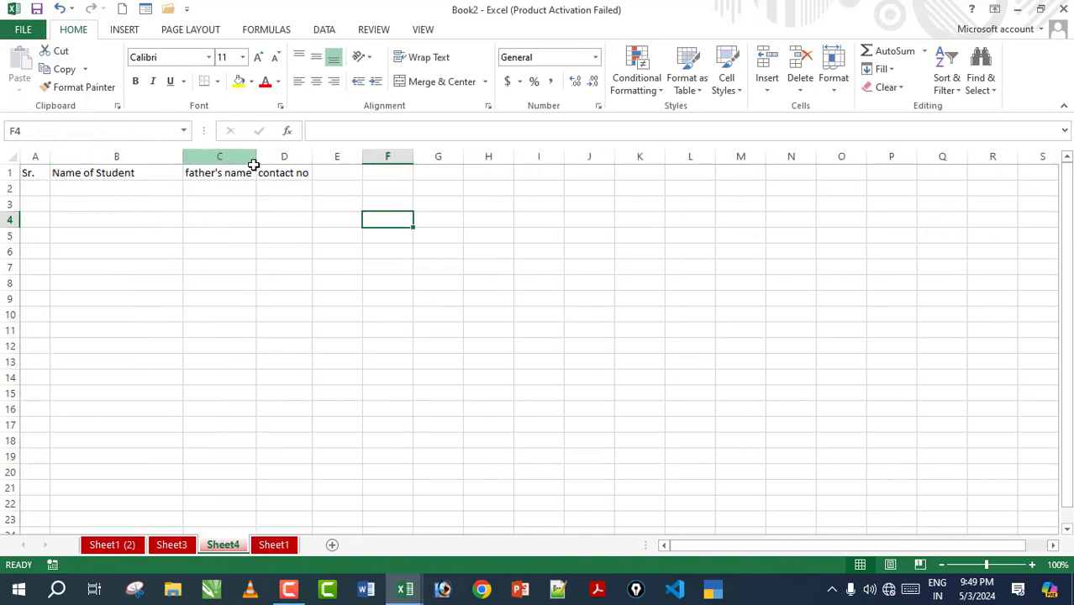
left_click_drag(257, 158, 371, 178)
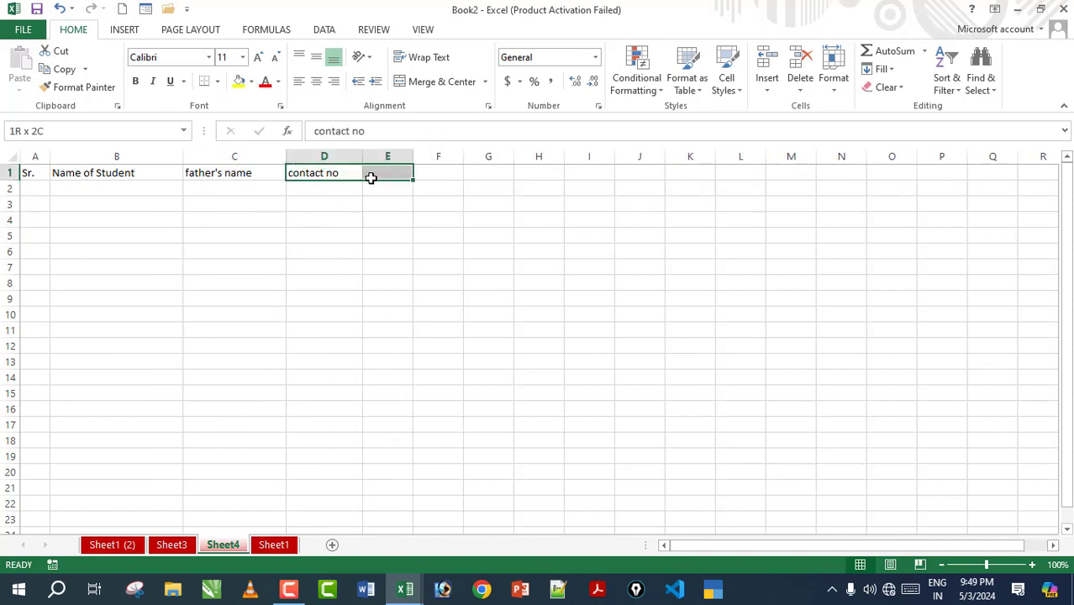
left_click(345, 202)
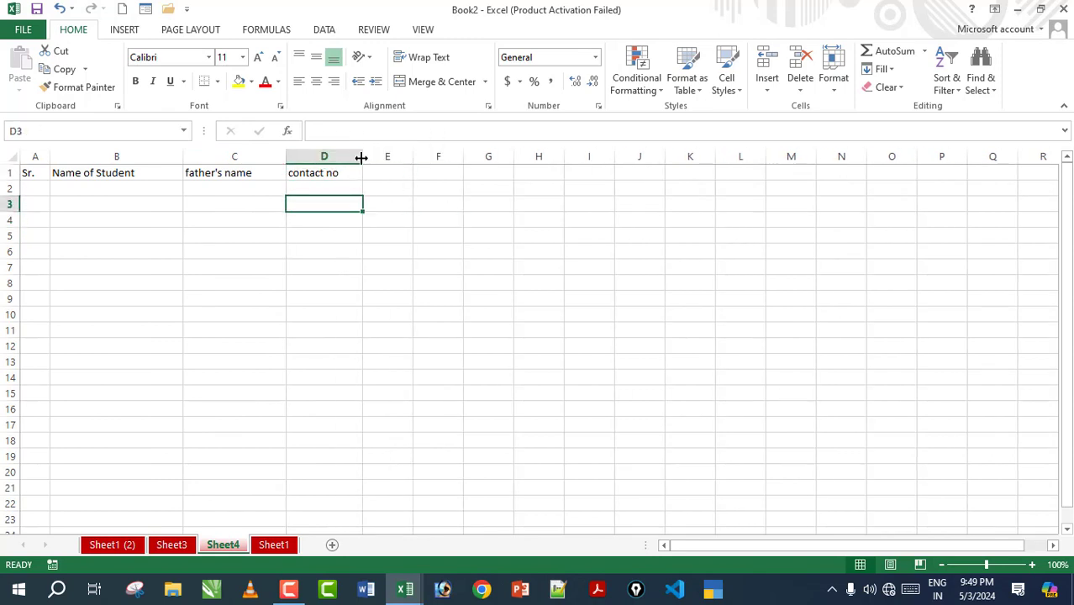
left_click_drag(365, 158, 401, 162)
left_click(340, 309)
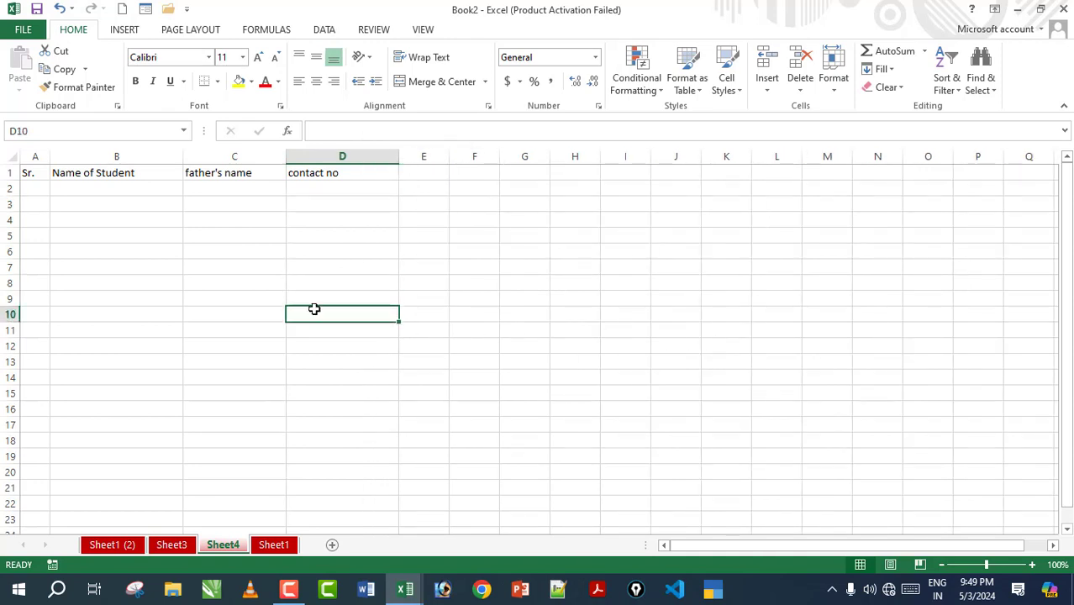
left_click_drag(33, 172, 338, 479)
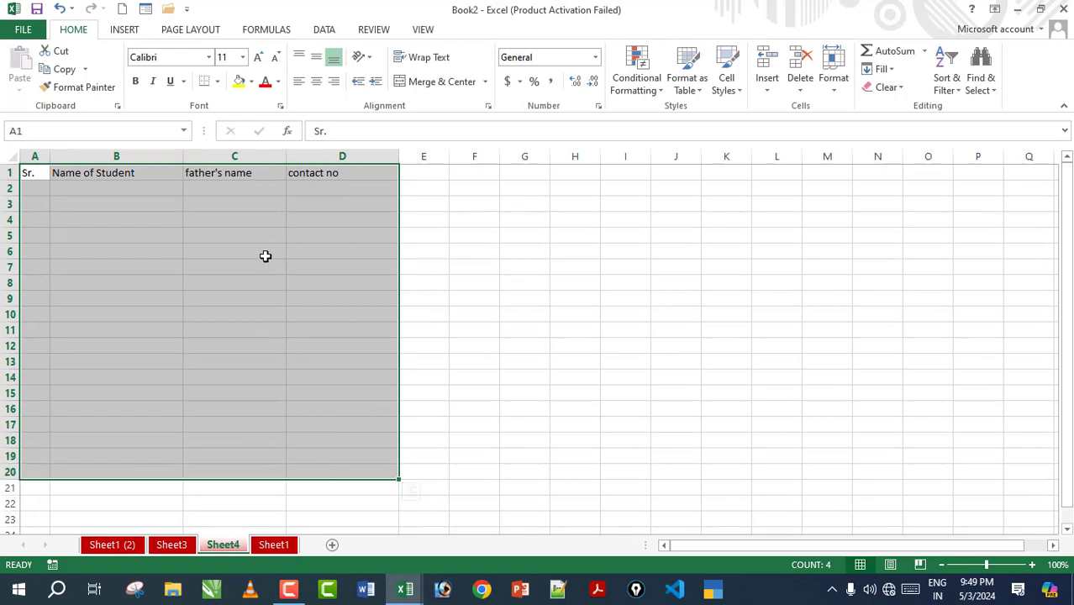
Step: Use Draw Border Grid to rule every cell of A1:D21
left_click(217, 82)
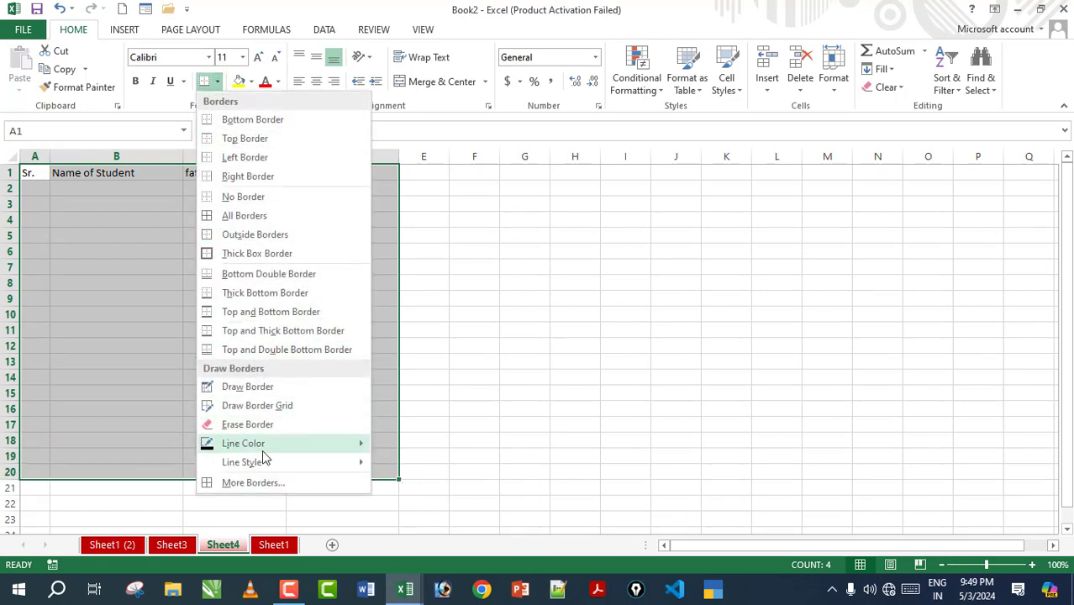
left_click(252, 406)
mouse_move(34, 179)
left_mouse_down()
mouse_move(179, 249)
mouse_move(346, 381)
mouse_move(336, 486)
left_mouse_up()
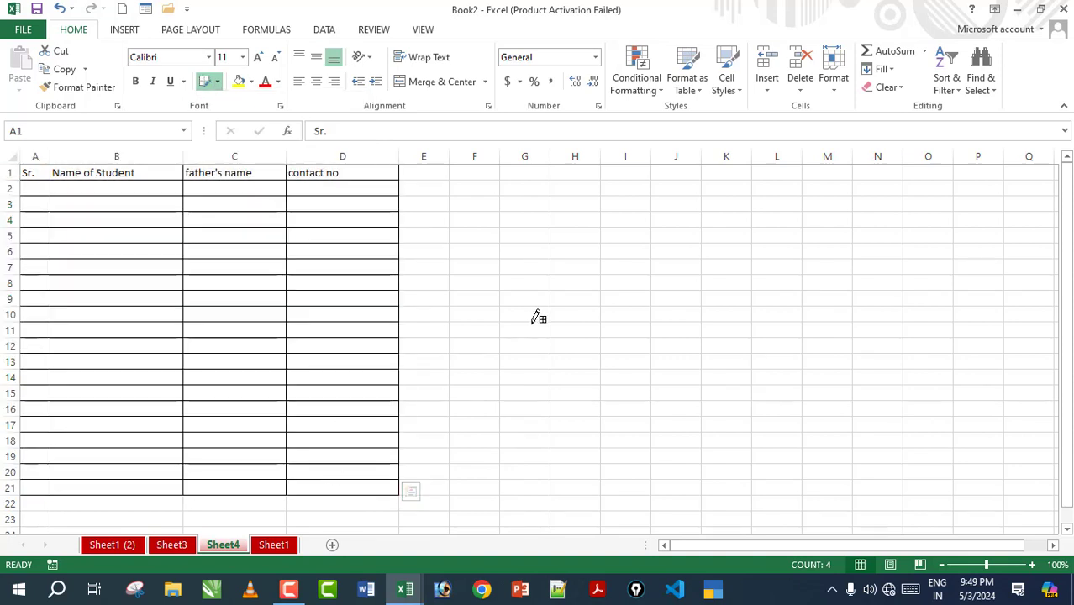
key("Escape")
left_click(523, 299)
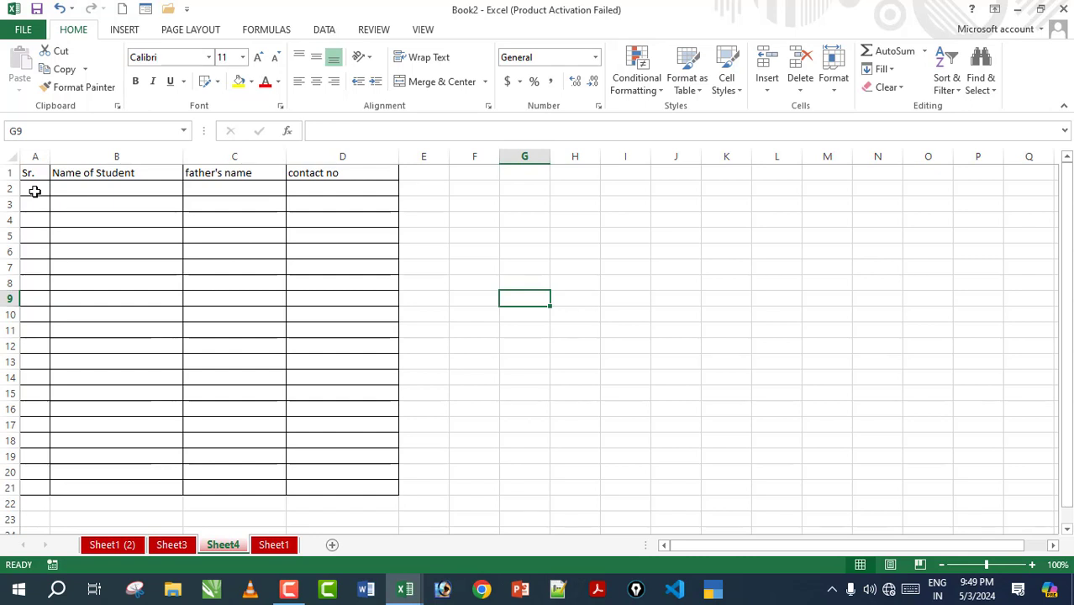
Step: Enter 1 and 2 in A2:A3 and fill serial numbers down to row 20
left_click(34, 192)
type("1")
key("Return")
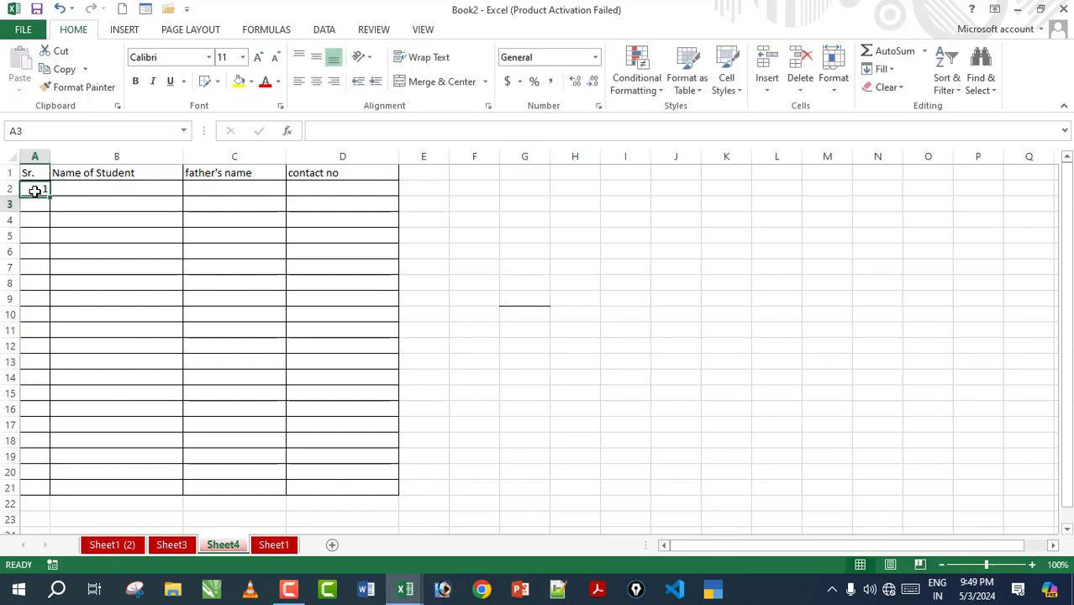
type("2")
left_click(74, 218)
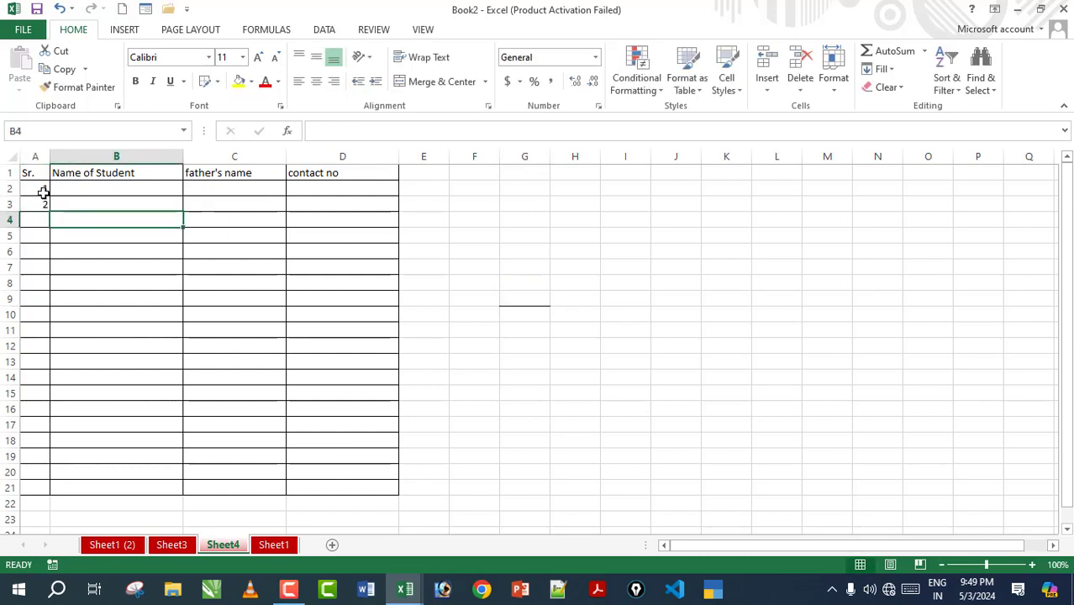
left_click_drag(42, 190, 12, 471)
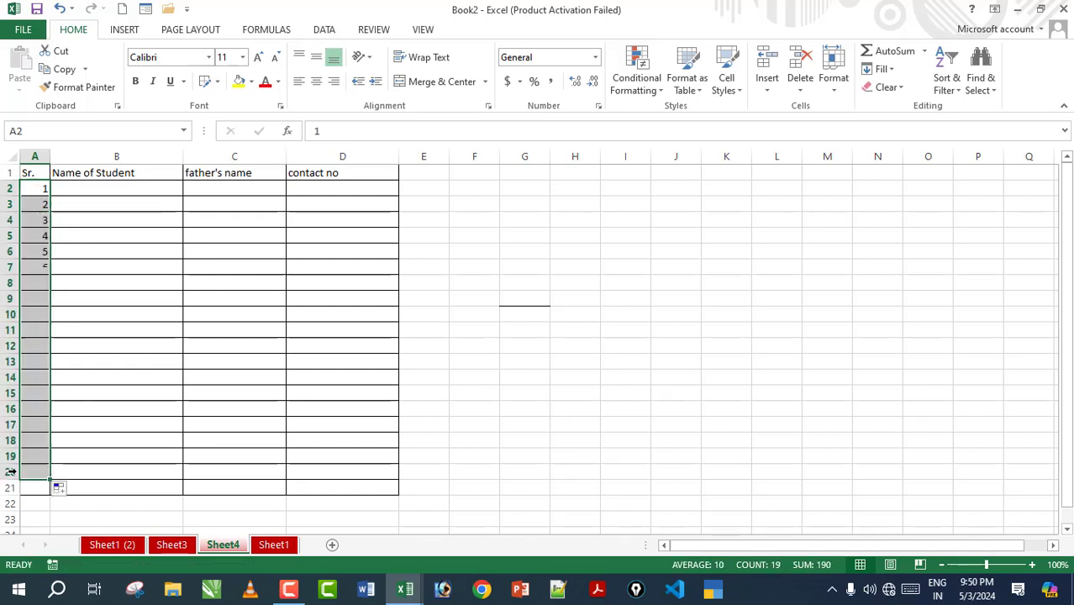
Step: Enter two student names in column B, fill them down, and copy them into the father's name column
left_click(133, 190)
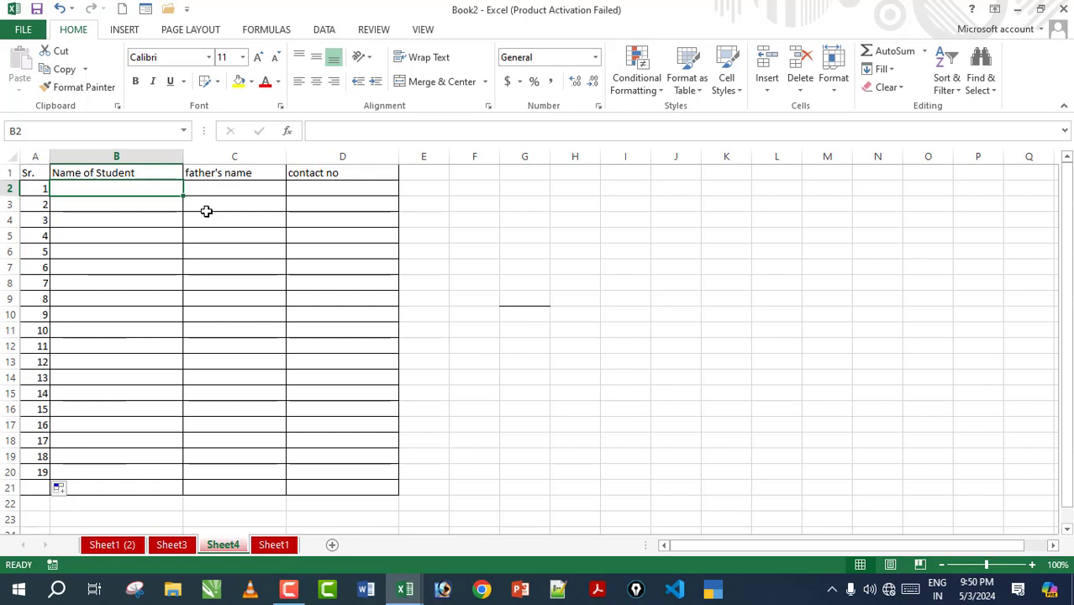
key("Return")
type("S")
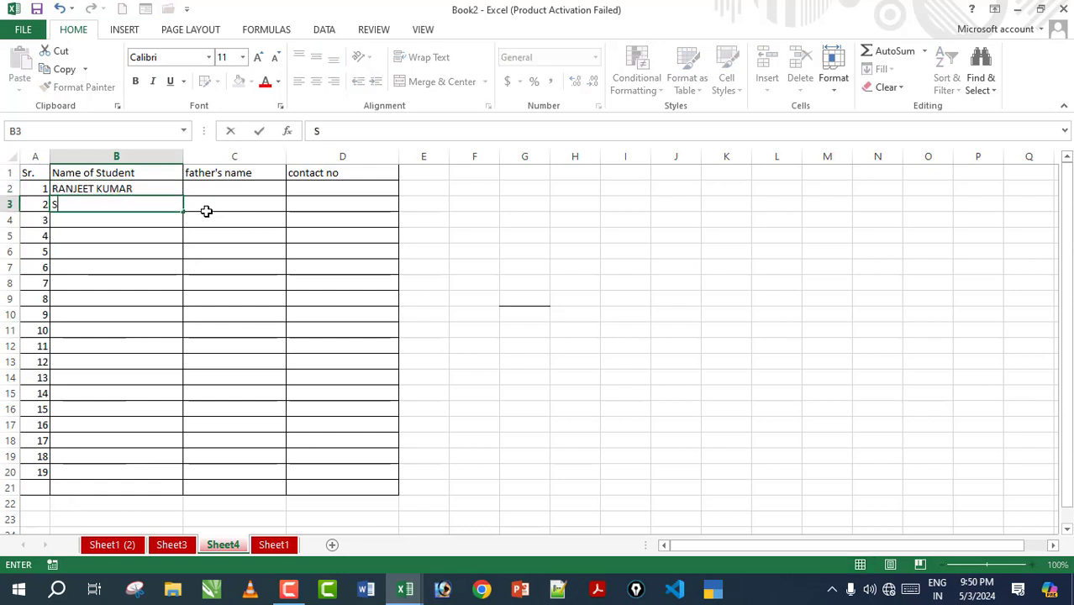
type("URESH")
key("Return")
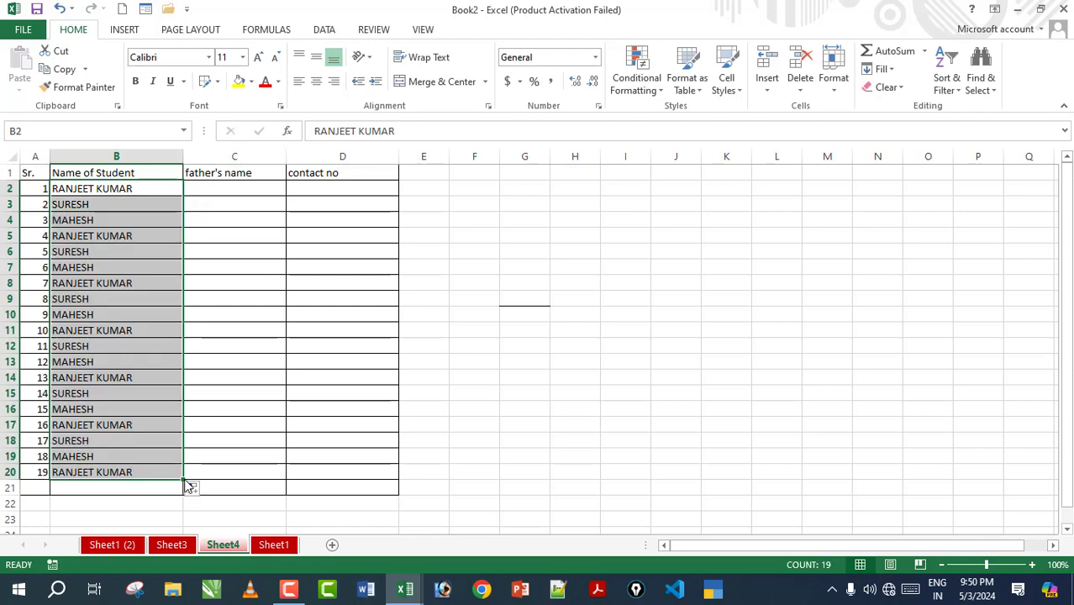
left_click_drag(183, 483, 286, 483)
Step: Enter a starting contact number in D2, fill it down, and select A1:D21
left_click(356, 192)
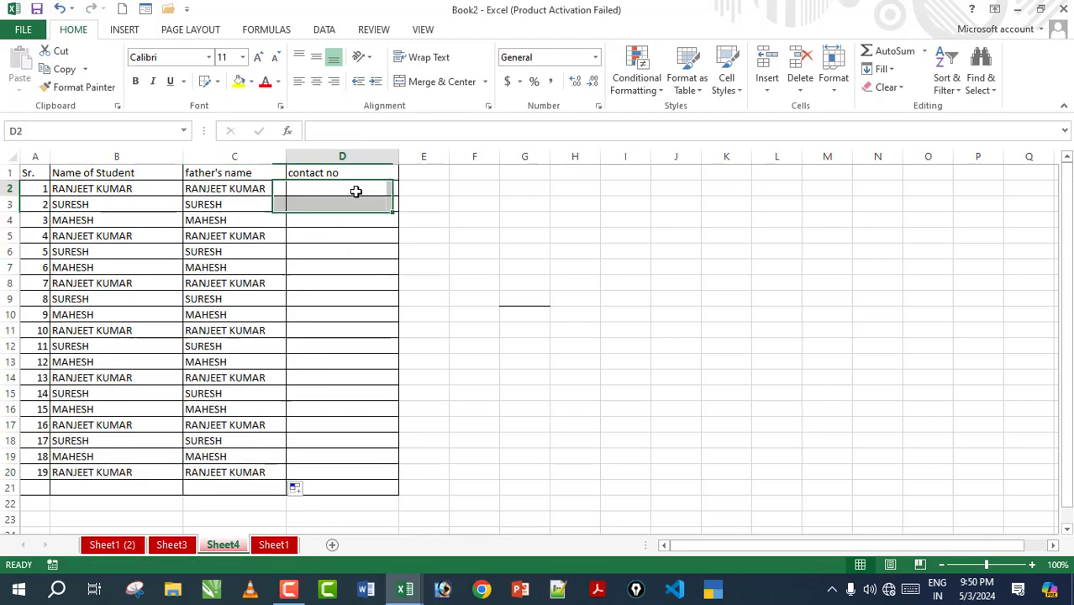
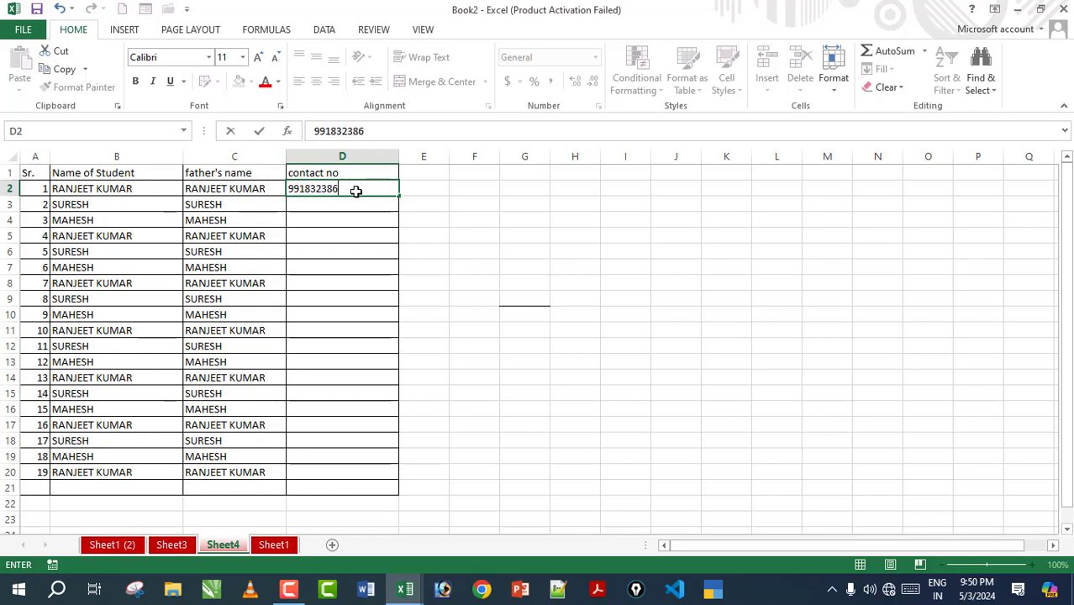
key("Return")
left_click(359, 193)
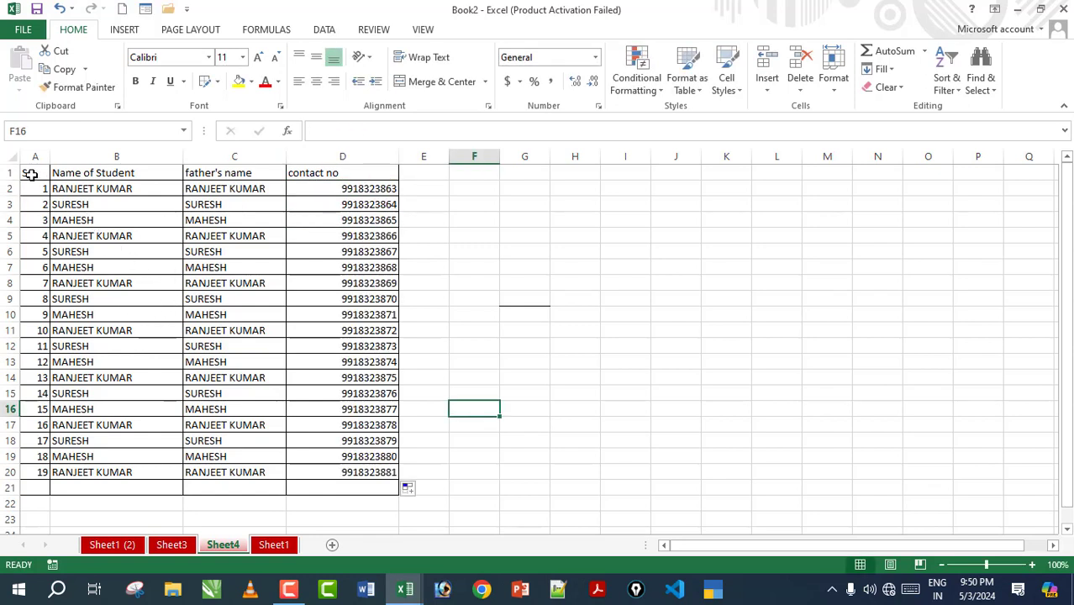
left_click_drag(30, 174, 357, 490)
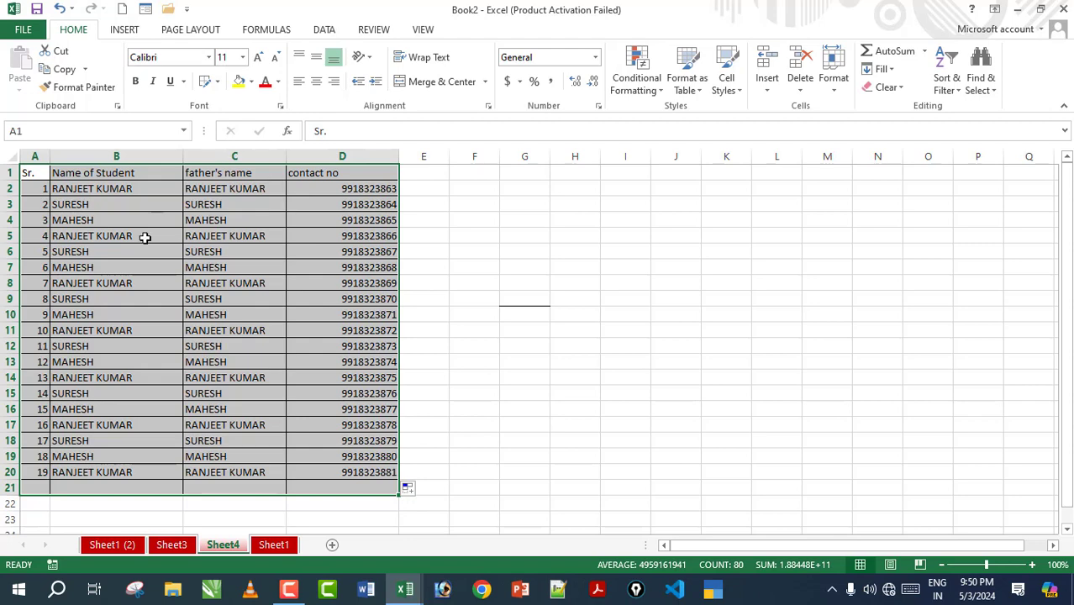
Step: Format A1:D21 as a blue banded table with headers, creating Table3
left_click(687, 84)
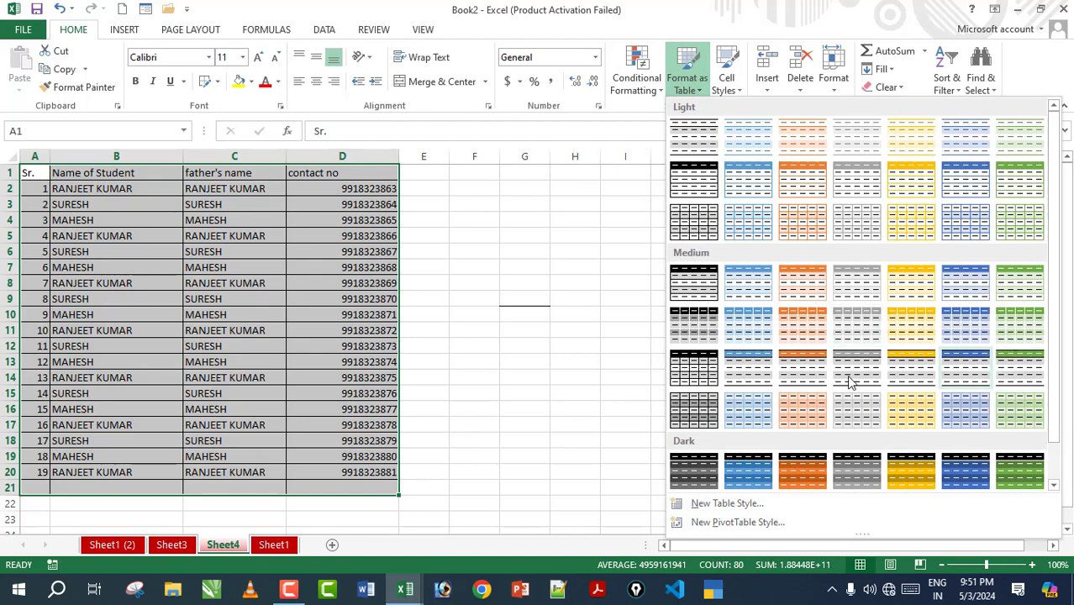
left_click(721, 371)
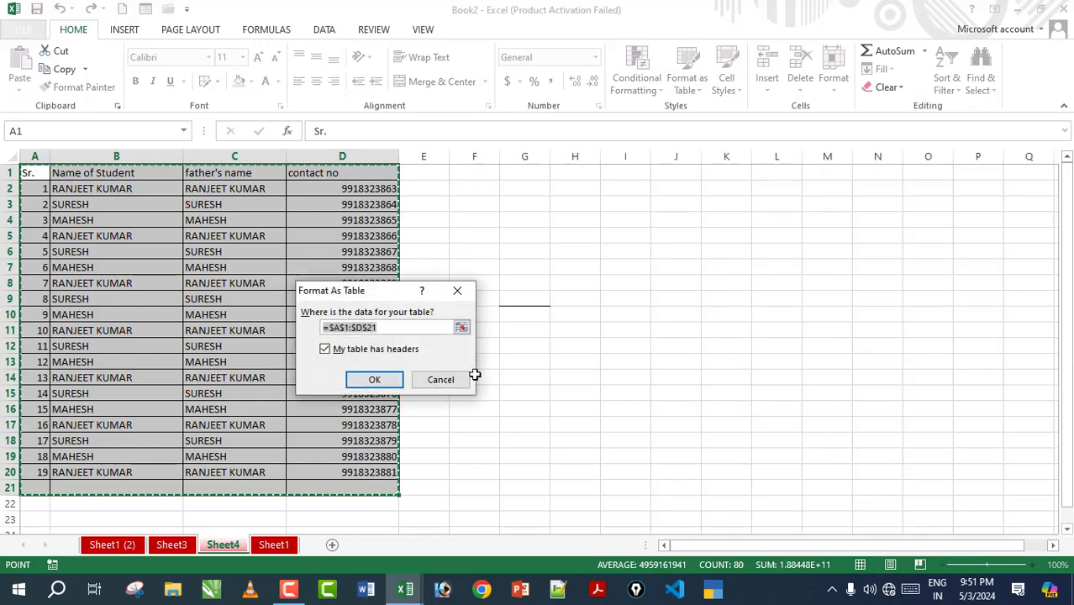
left_click(389, 380)
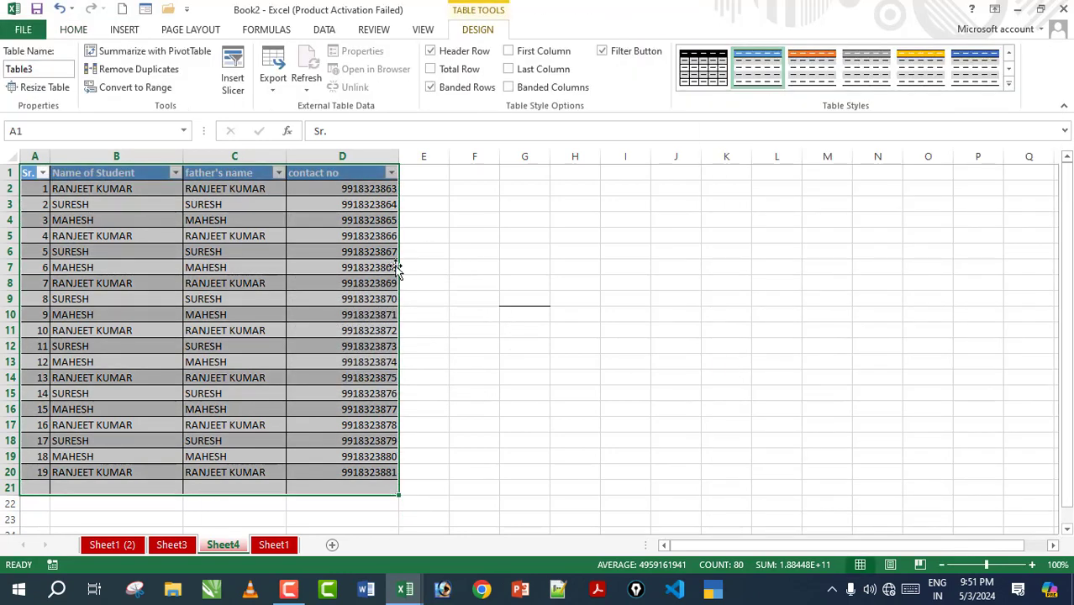
left_click(571, 269)
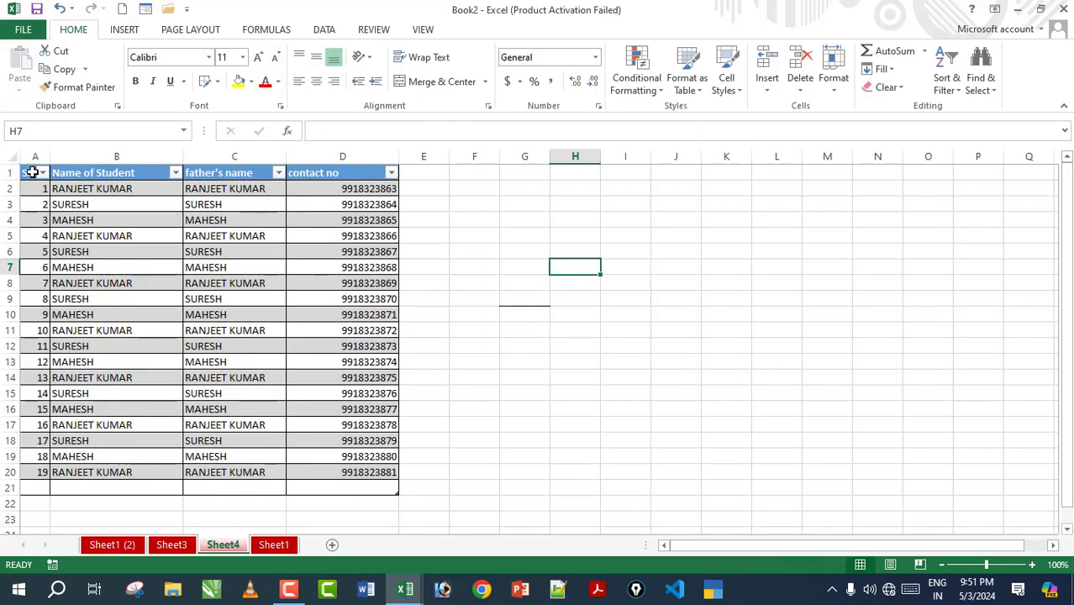
left_click(620, 282)
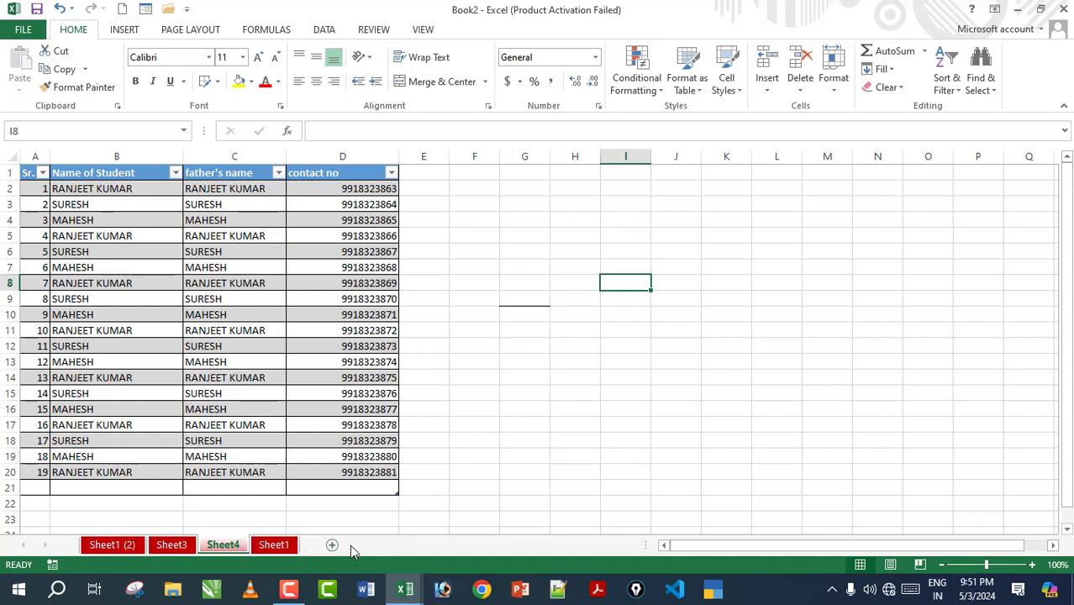
Step: Browse the existing sheets from Sheet1 (2) through Sheet3, Sheet4 and Sheet1
left_click(112, 546)
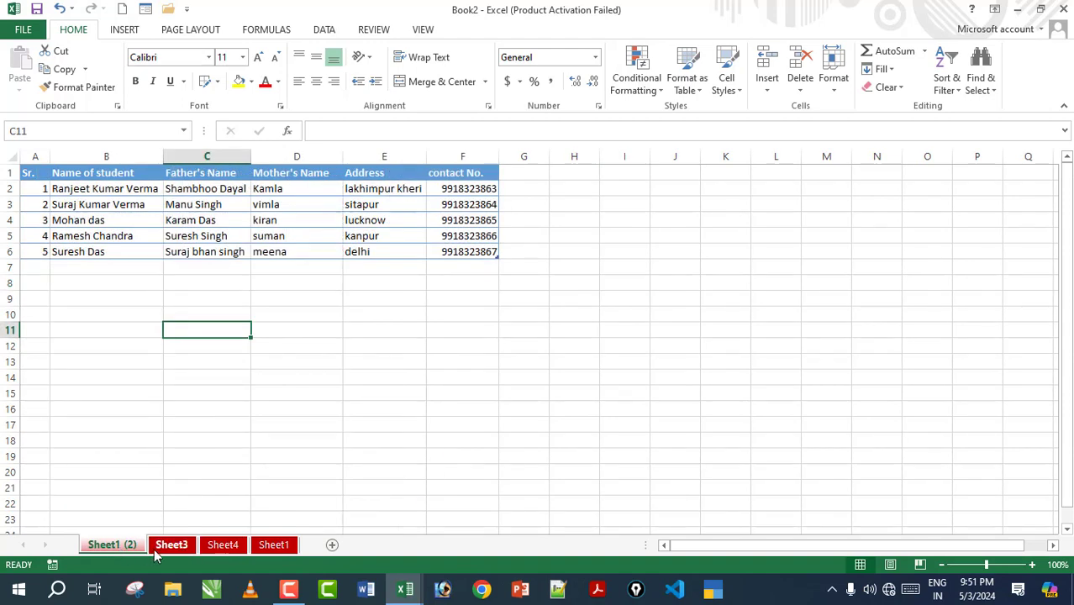
left_click(172, 545)
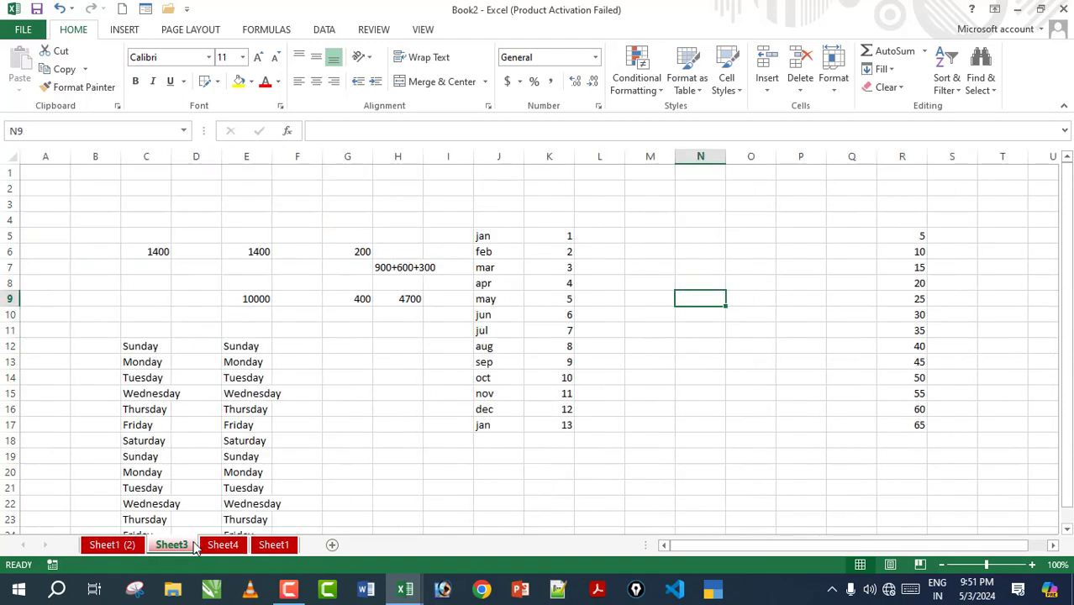
left_click(273, 545)
left_click(222, 545)
left_click(171, 545)
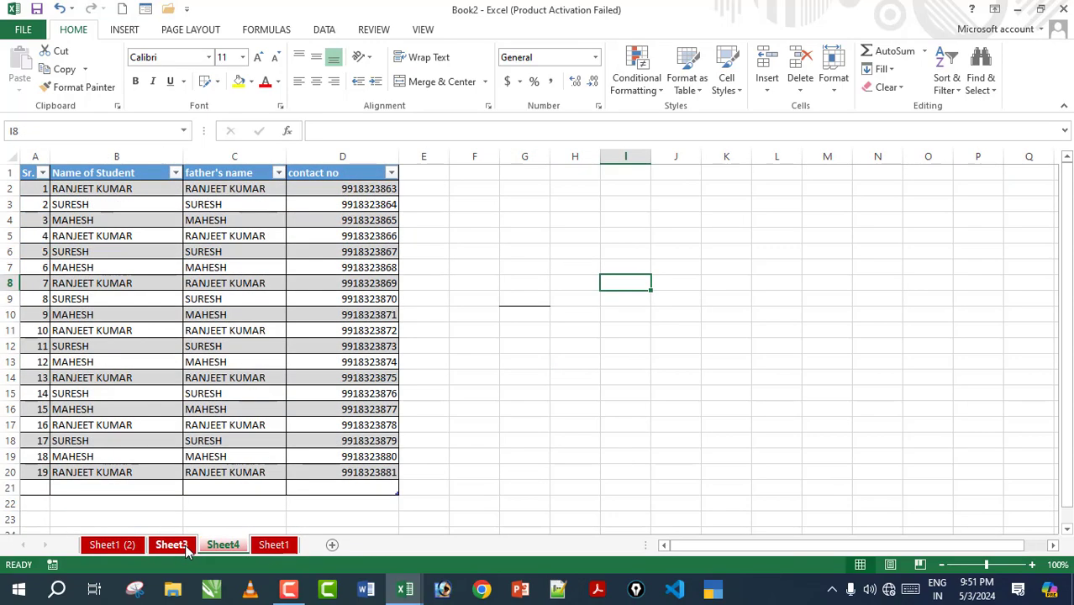
left_click(109, 545)
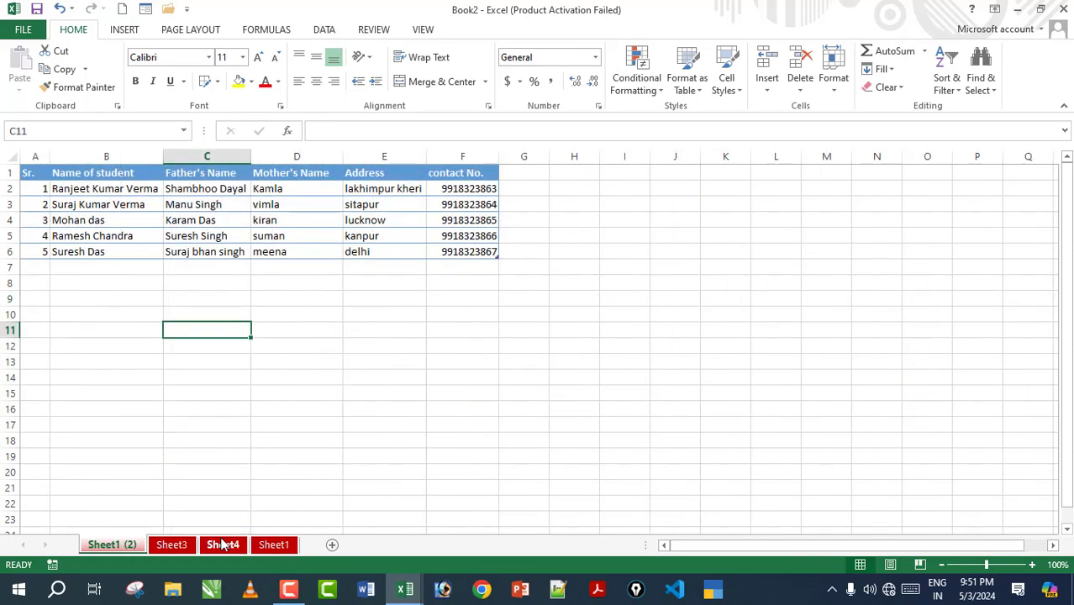
left_click(273, 544)
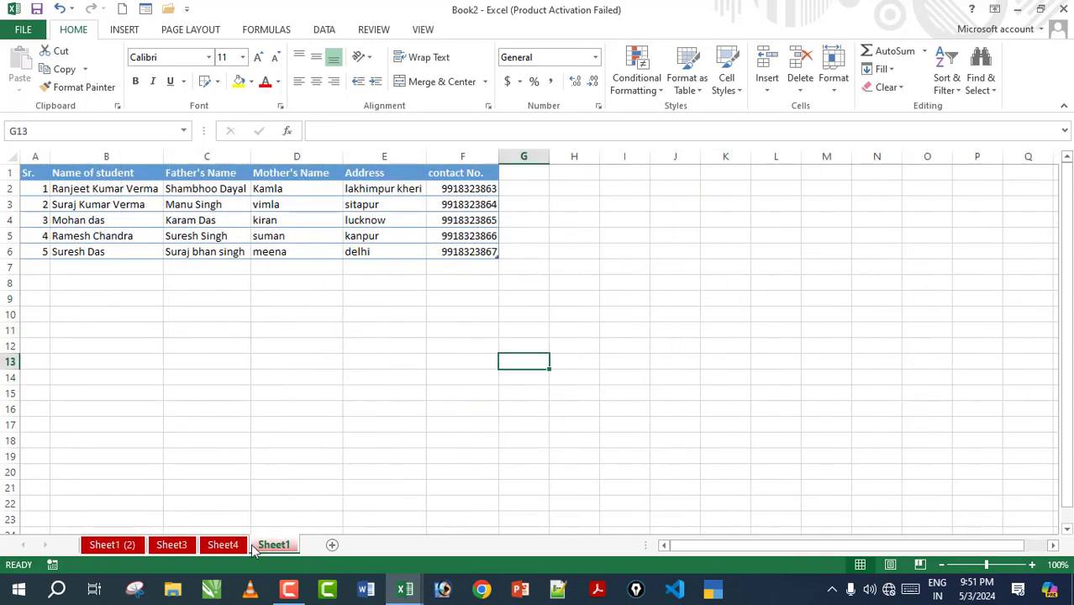
Step: Add new worksheets Sheet5 and Sheet6
left_click(332, 547)
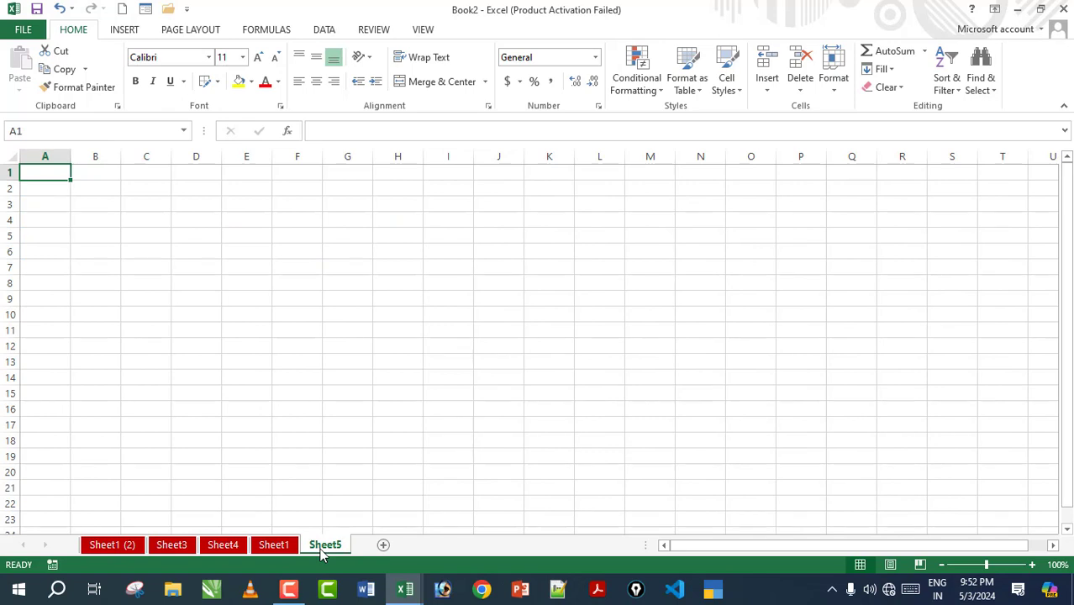
right_click(322, 548)
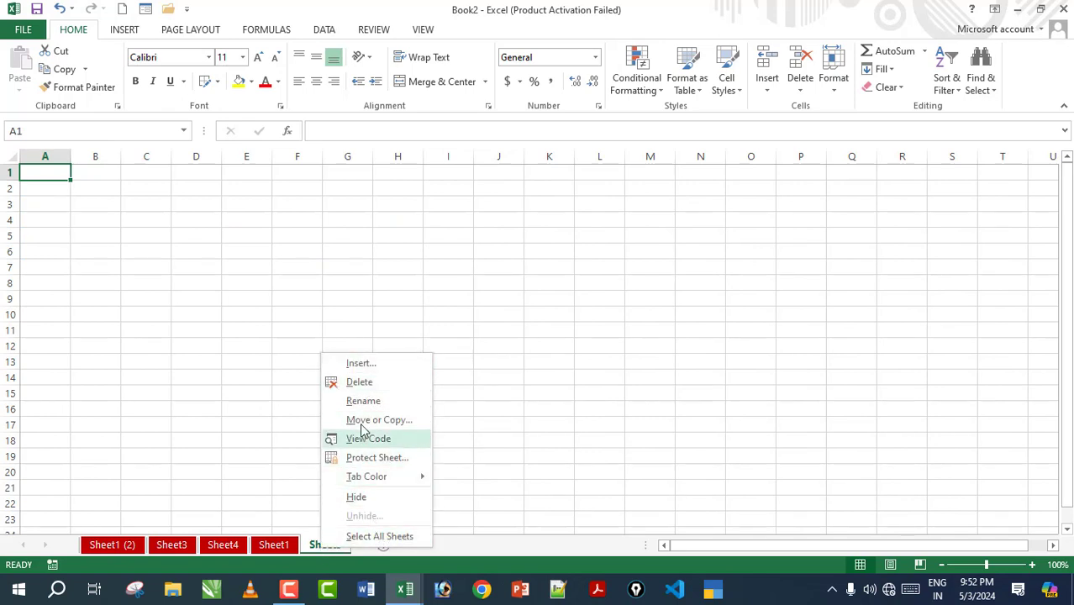
left_click(357, 364)
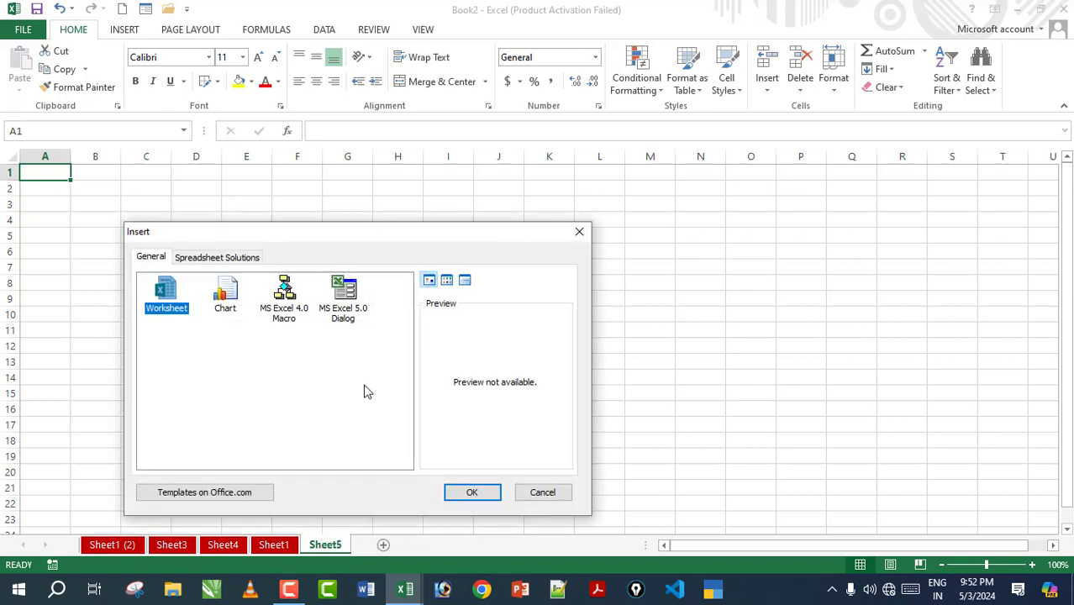
left_click(459, 496)
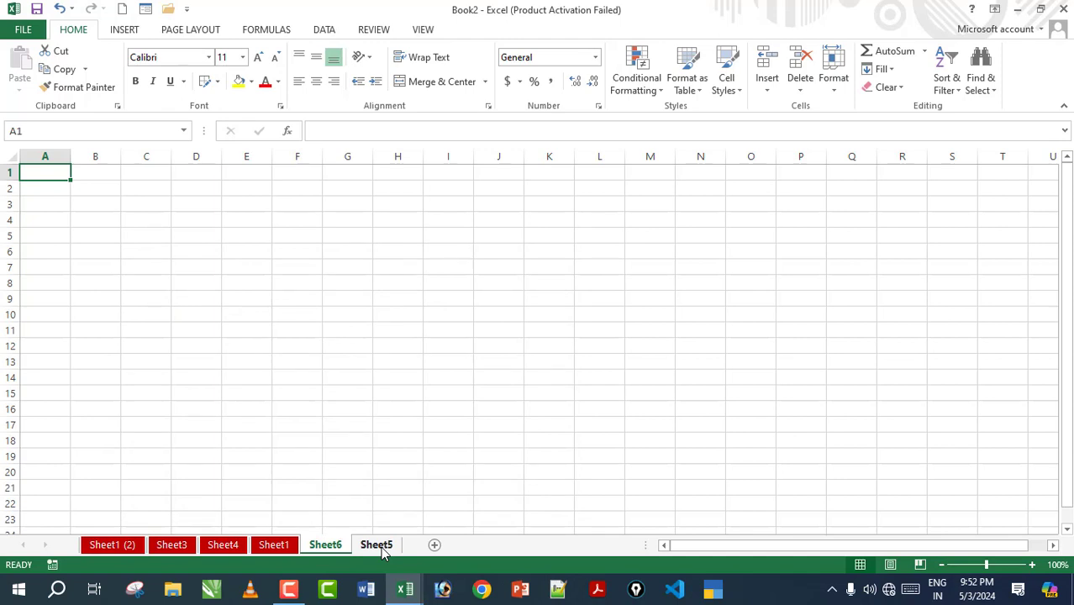
Step: Delete Sheet6, leaving the blank Sheet5, and bring up Sheet5's tab options
left_click(383, 548)
left_click(337, 547)
right_click(337, 546)
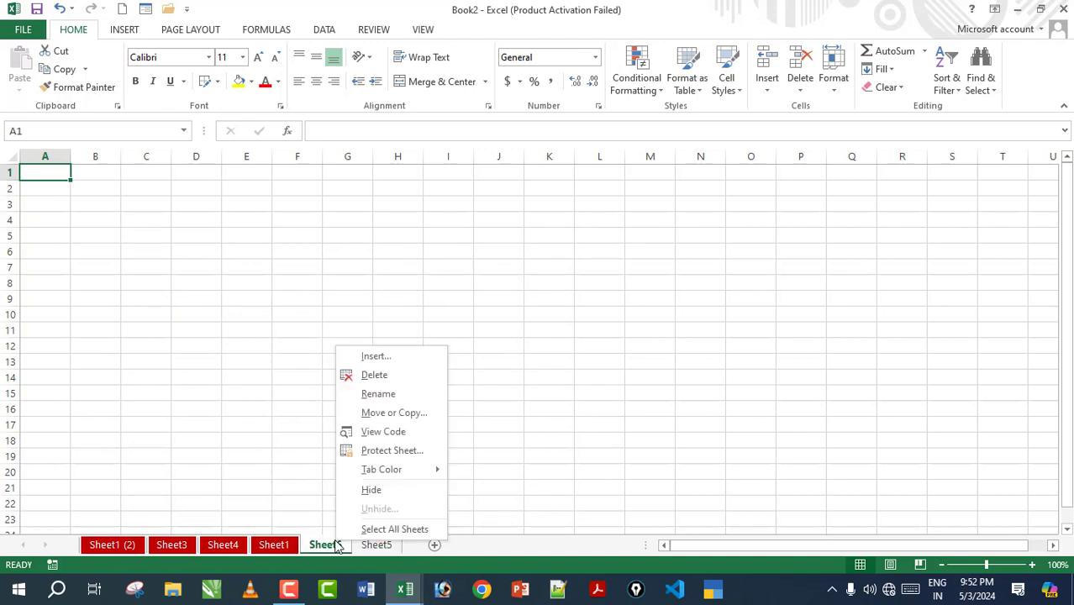
left_click(375, 376)
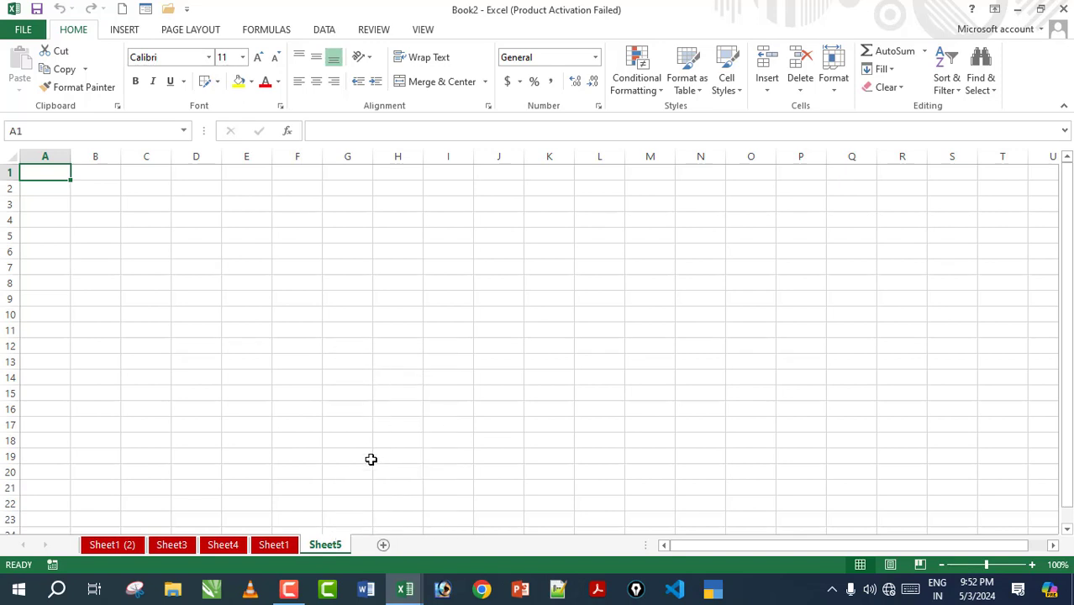
right_click(327, 550)
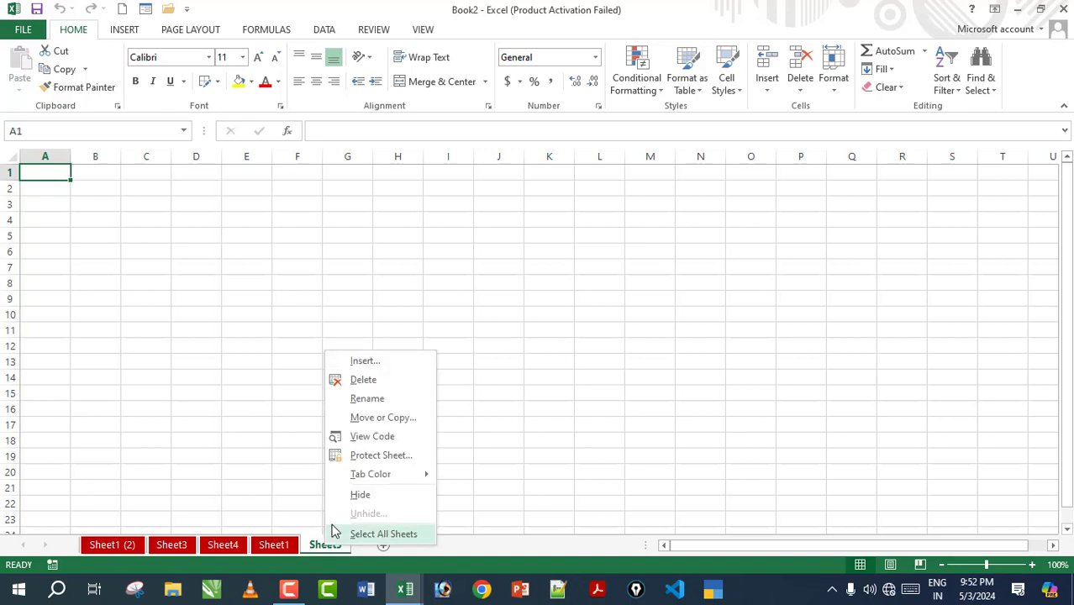
Step: Rename Sheet5 to CLASS 1 and Sheet1 to CLASS 2
left_click(369, 405)
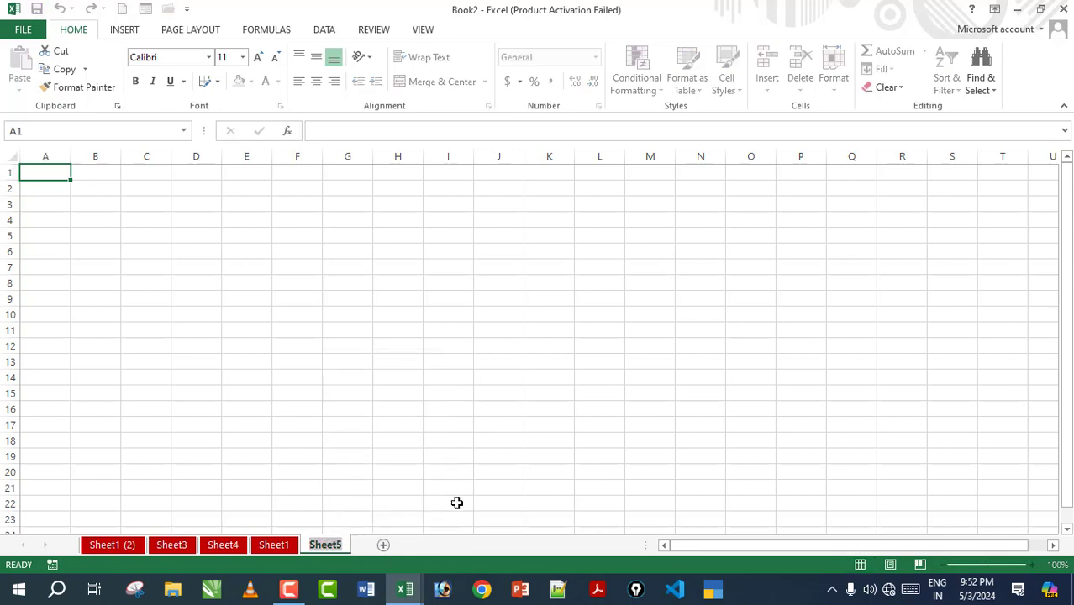
key("BackSpace")
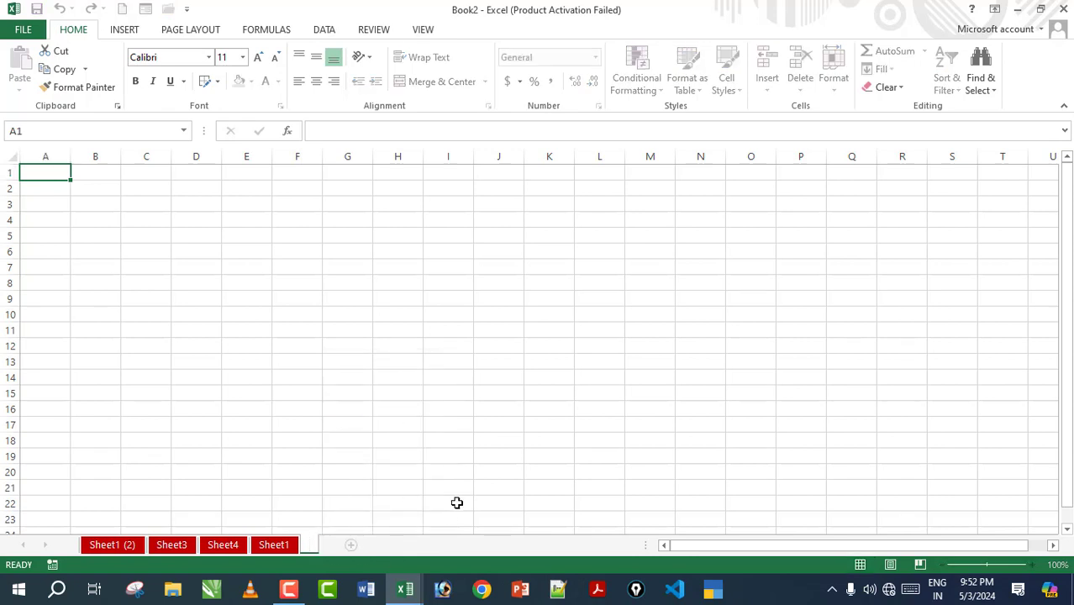
type("CLASS 1")
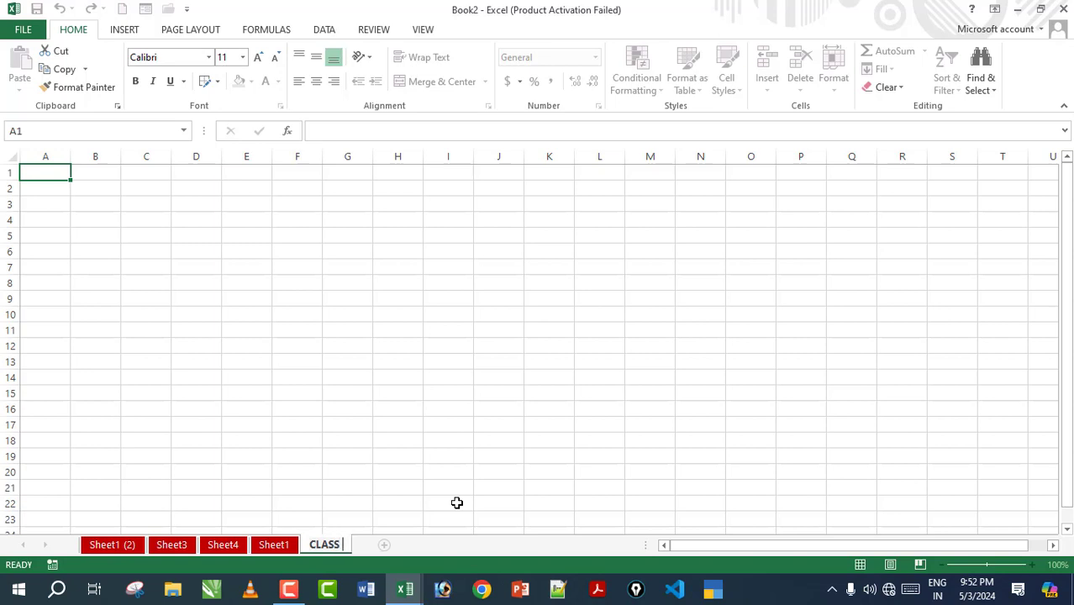
key("Return")
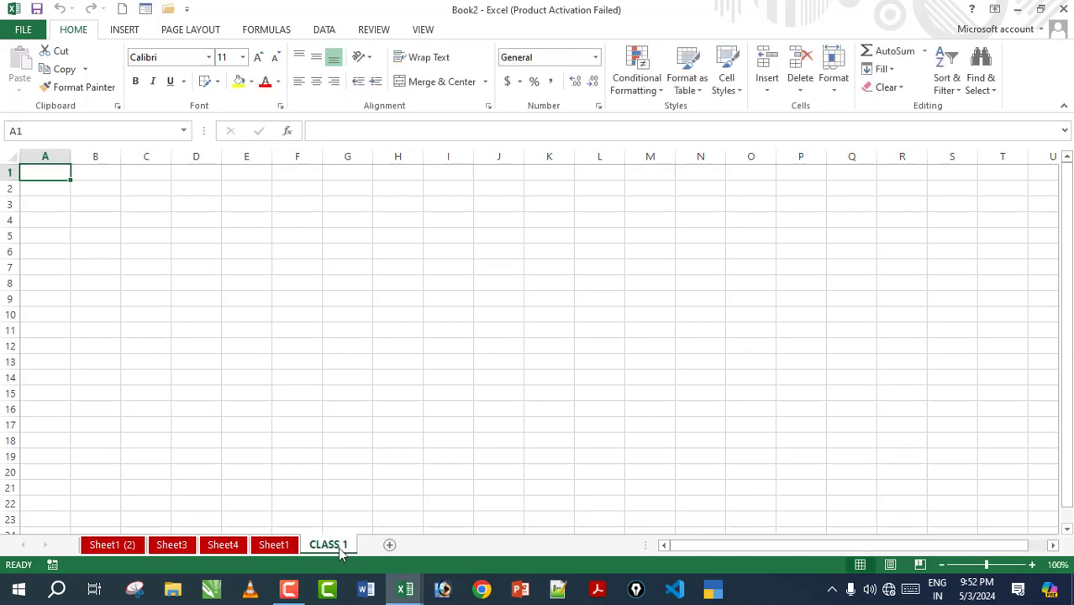
right_click(277, 546)
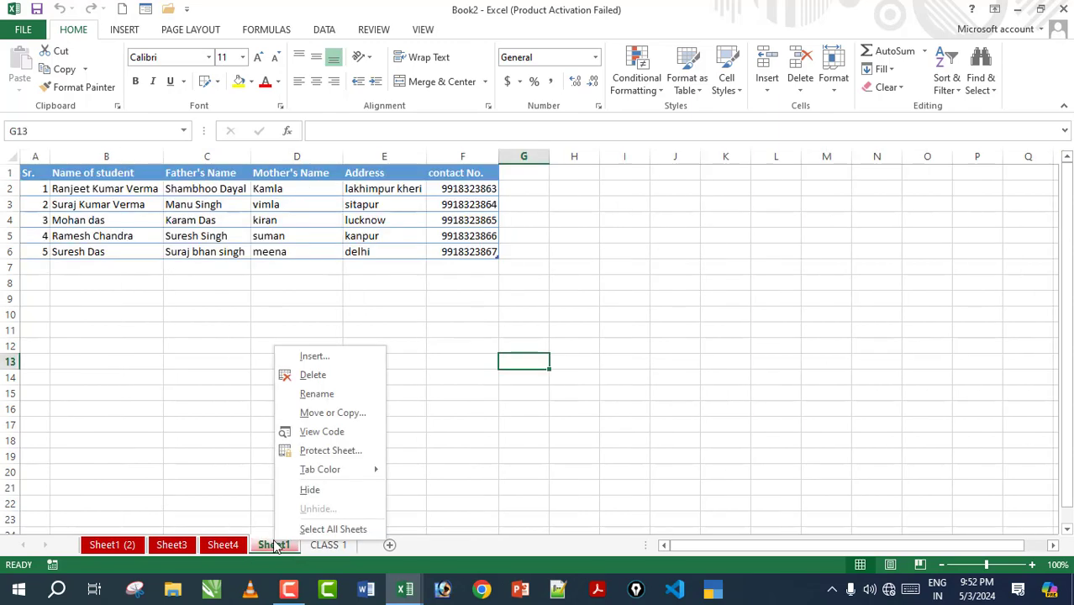
left_click(313, 392)
type("CLASS 2")
key("Return")
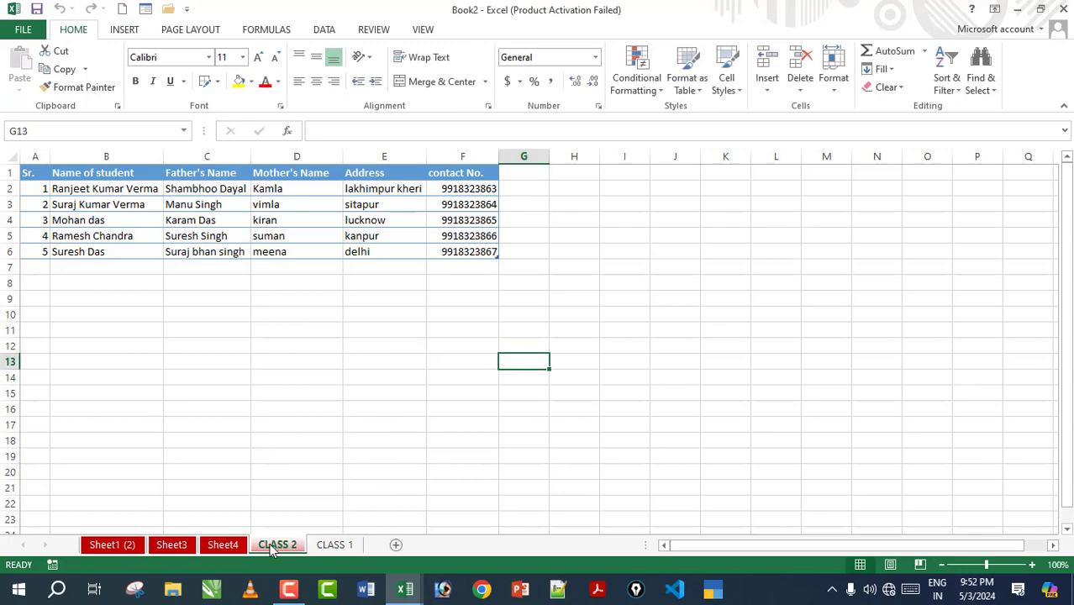
Step: Rename Sheet4 to CLASS 11
right_click(224, 544)
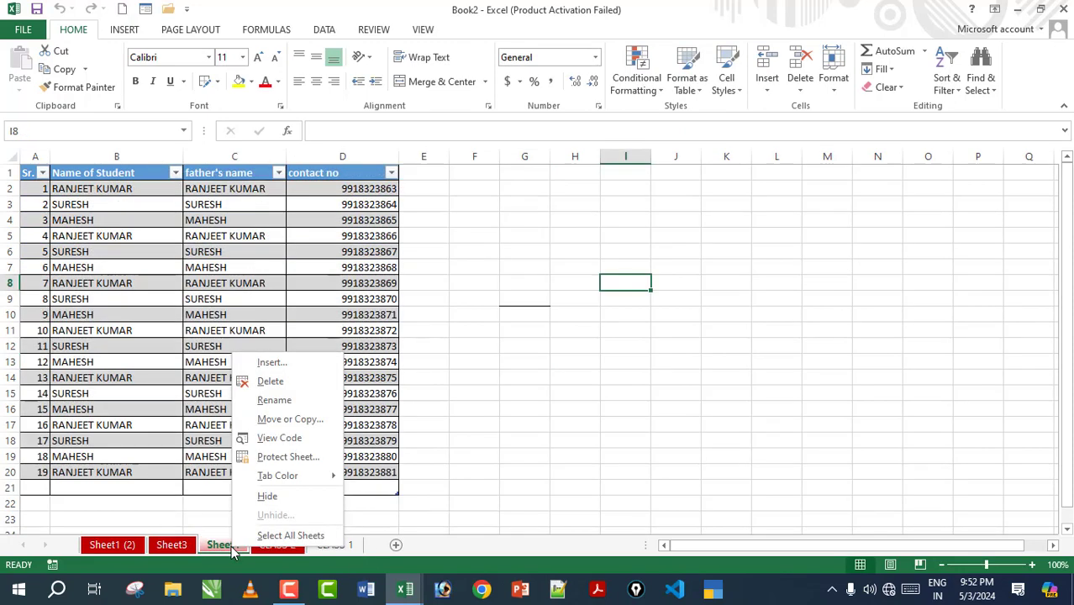
left_click(274, 401)
type("CL")
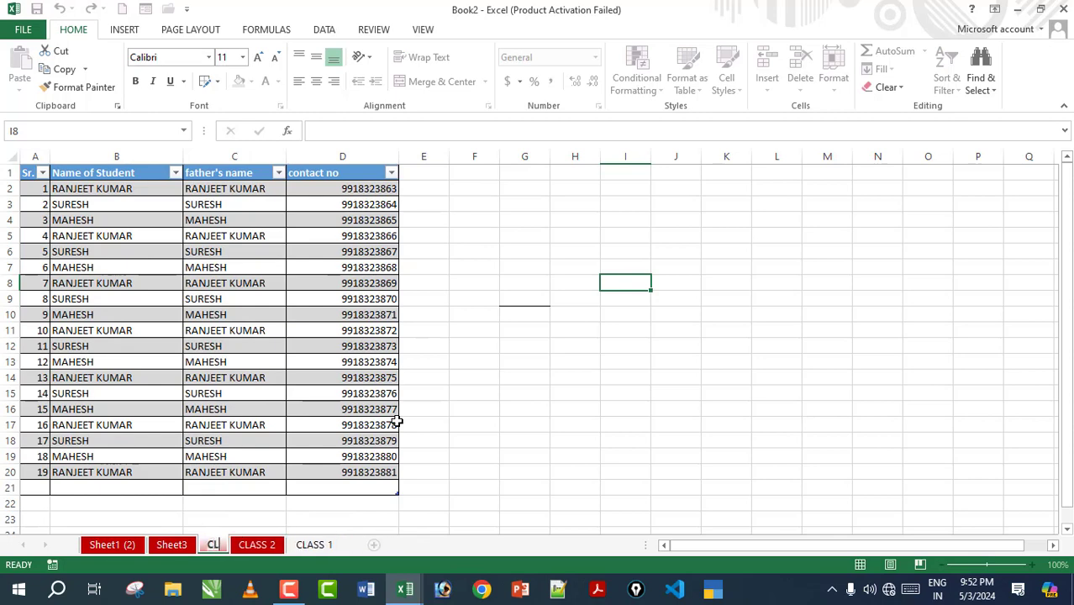
type("ASS 11")
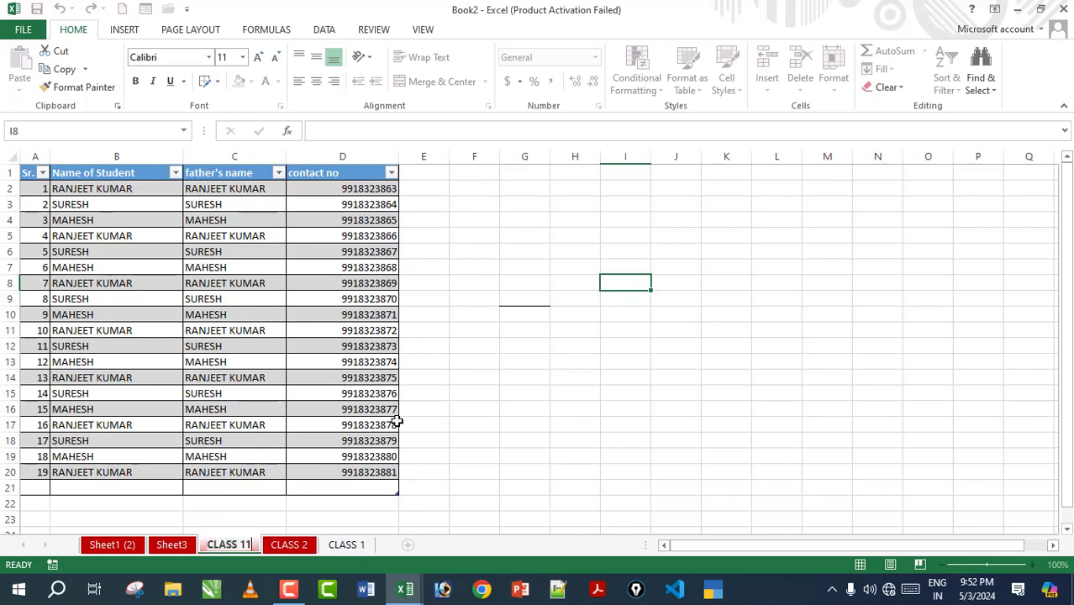
key("Return")
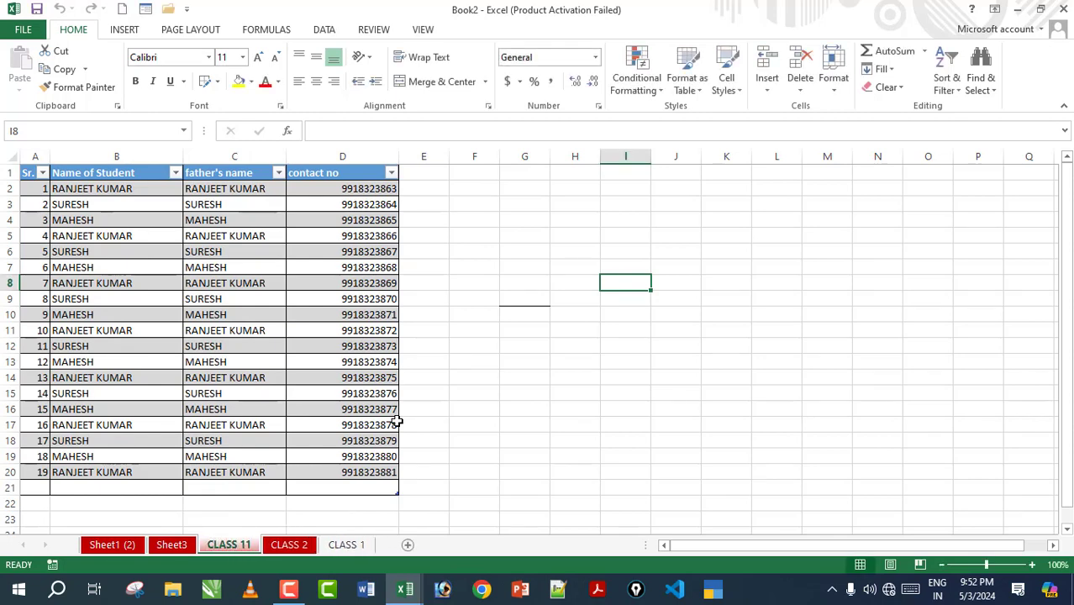
Step: Click through the CLASS 2, CLASS 11 and CLASS 1 sheets to check them
left_click(288, 546)
left_click(252, 546)
left_click(346, 545)
left_click(288, 545)
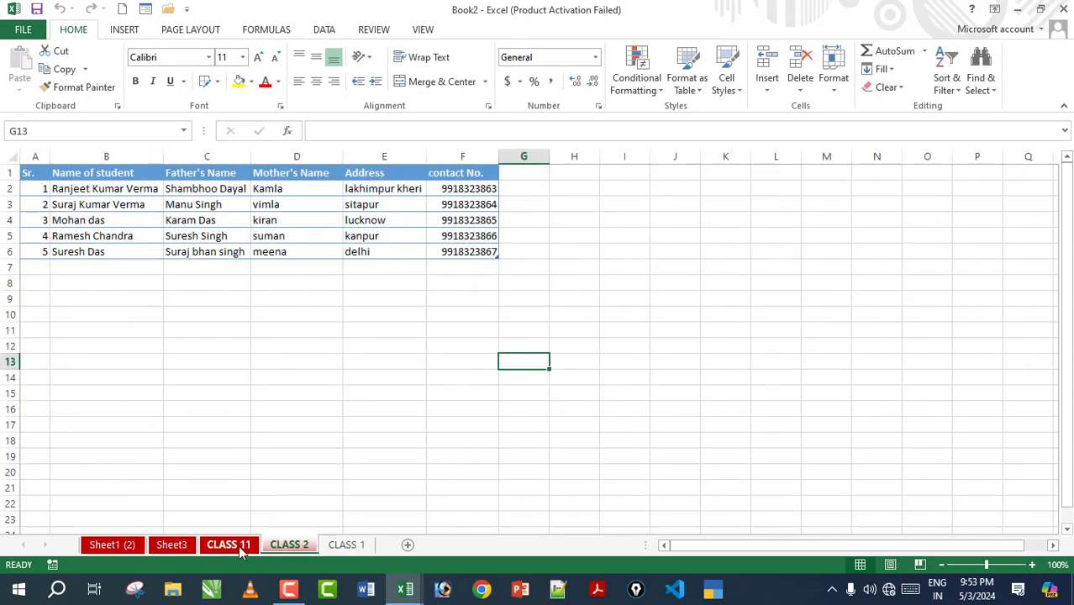
left_click(240, 546)
left_click(341, 546)
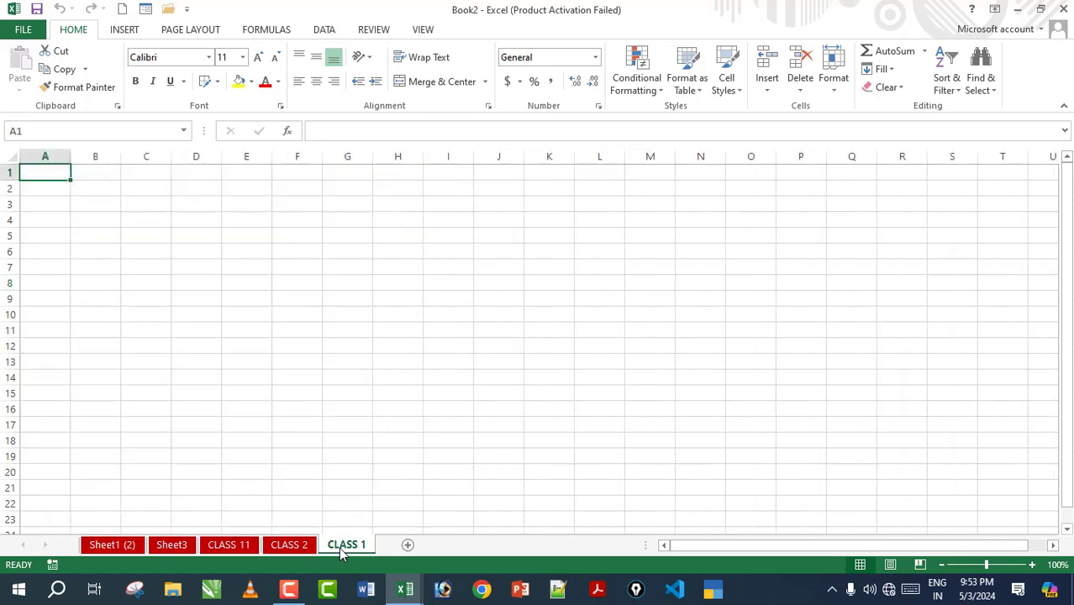
left_click(287, 546)
left_click(244, 547)
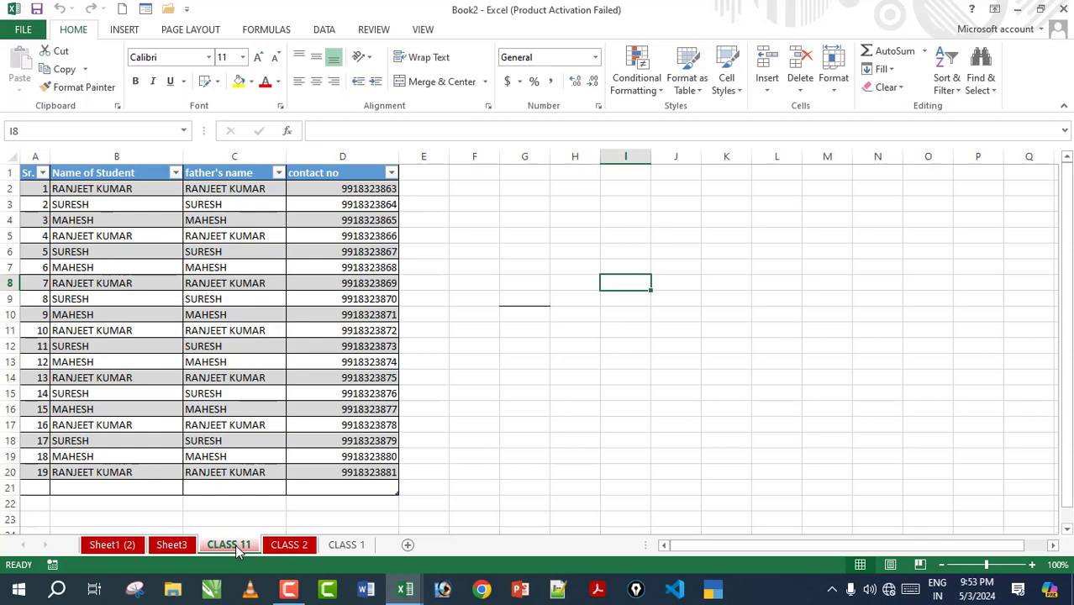
Step: Switch between the CLASS 2, CLASS 1, Sheet3 and CLASS 11 sheets
left_click(288, 546)
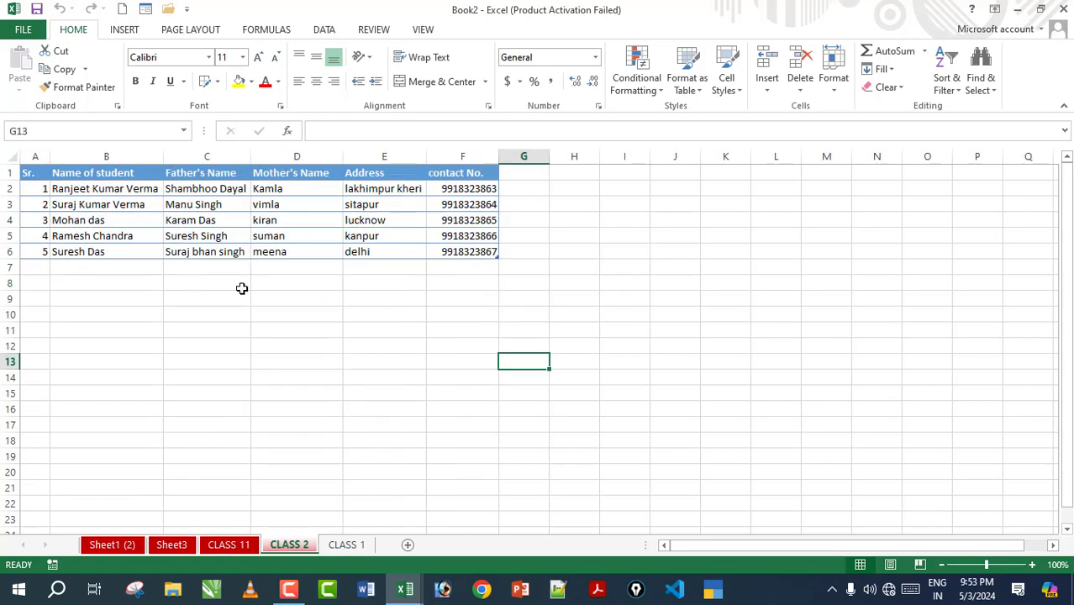
left_click(362, 551)
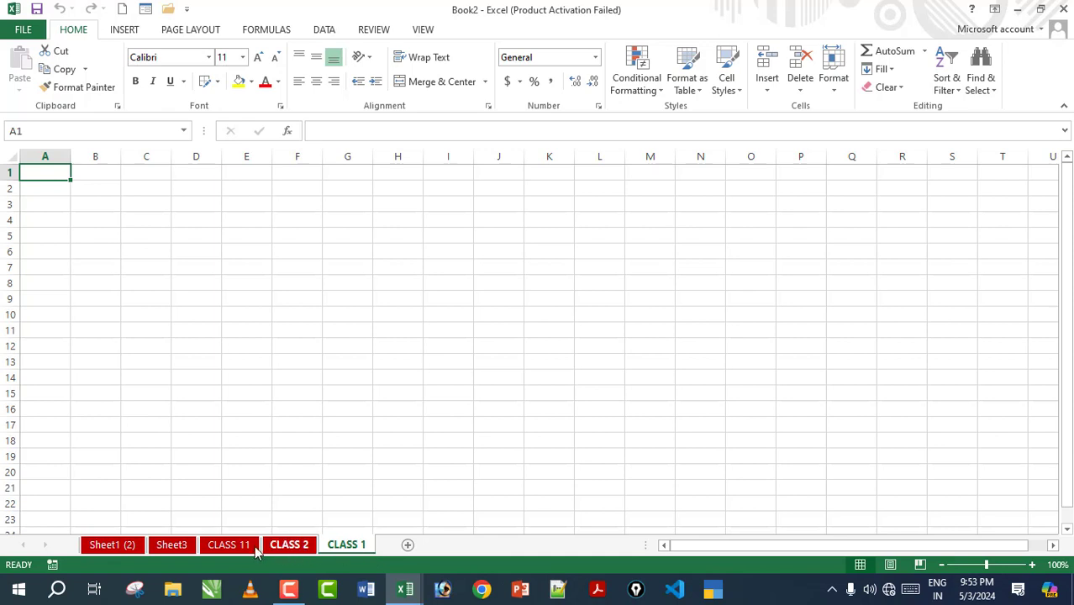
right_click(343, 551)
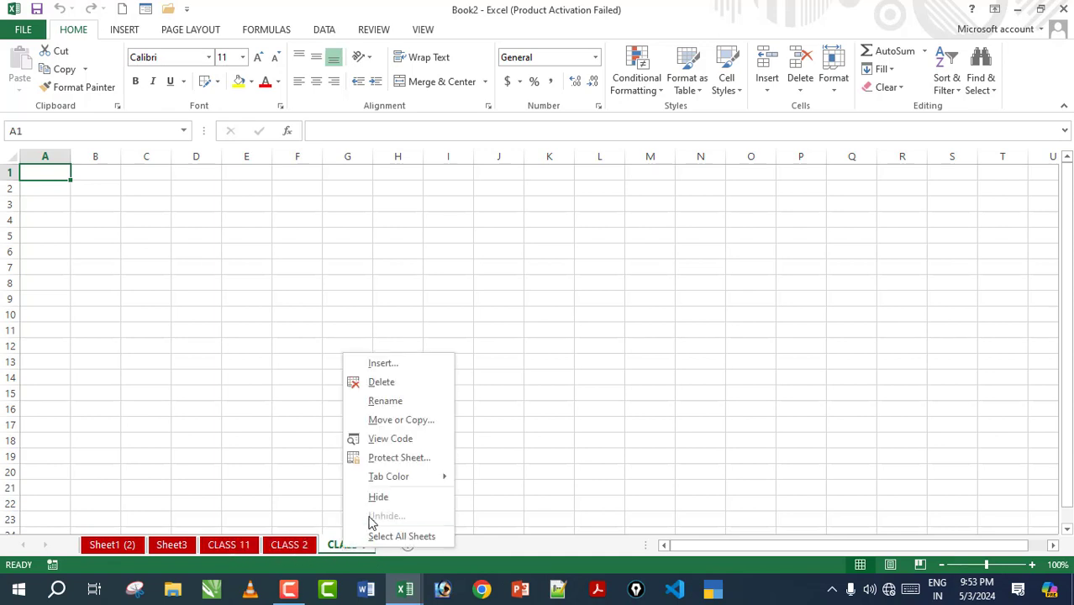
left_click(330, 550)
left_click(289, 544)
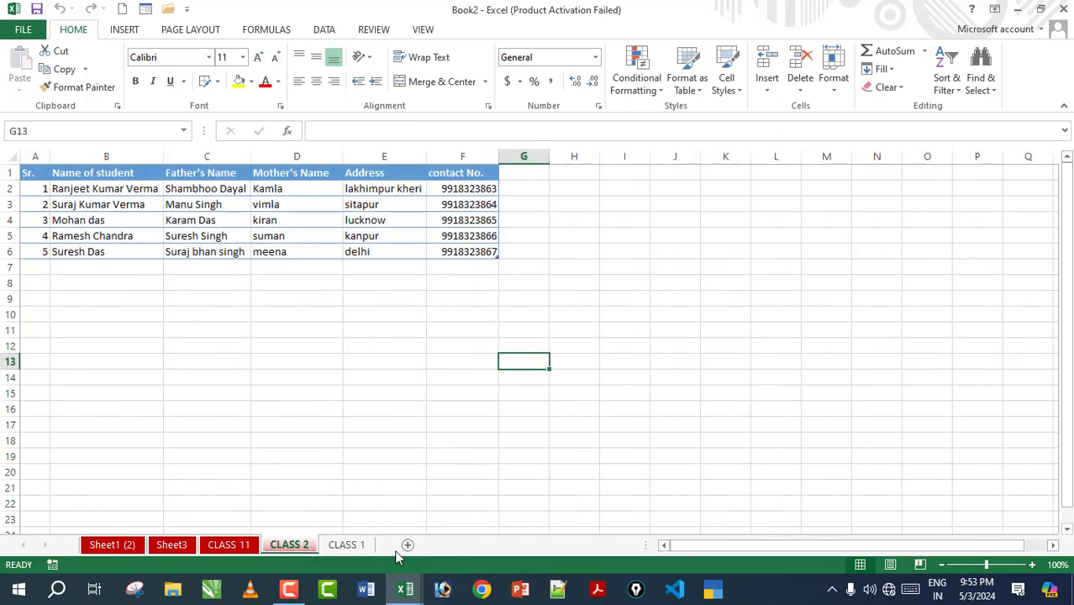
left_click(172, 547)
left_click(226, 545)
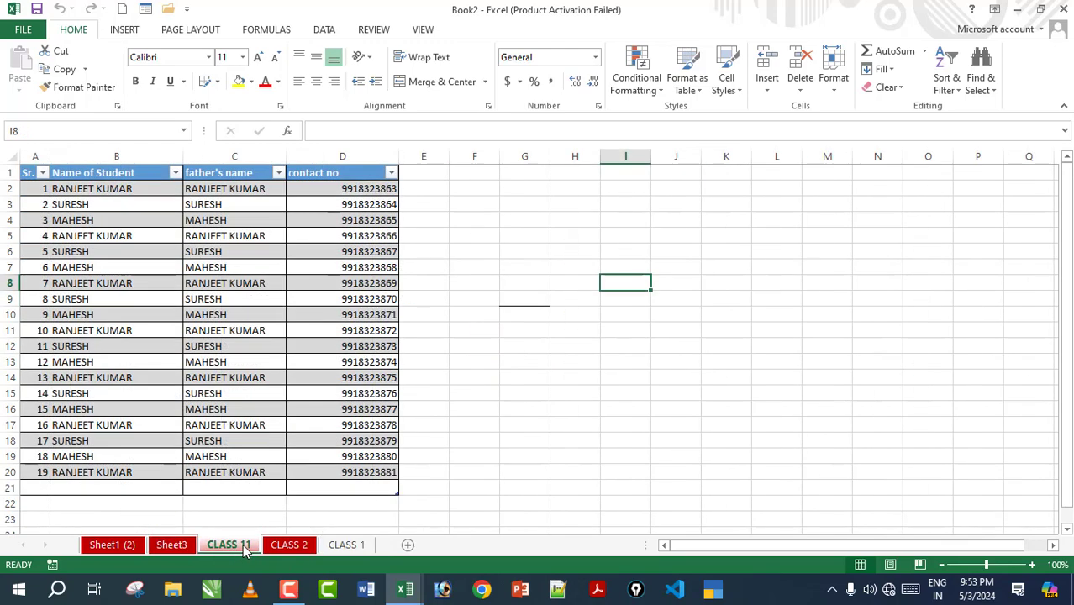
Step: Duplicate the CLASS 11 sheet through Move or Copy with Create a copy ticked
right_click(246, 550)
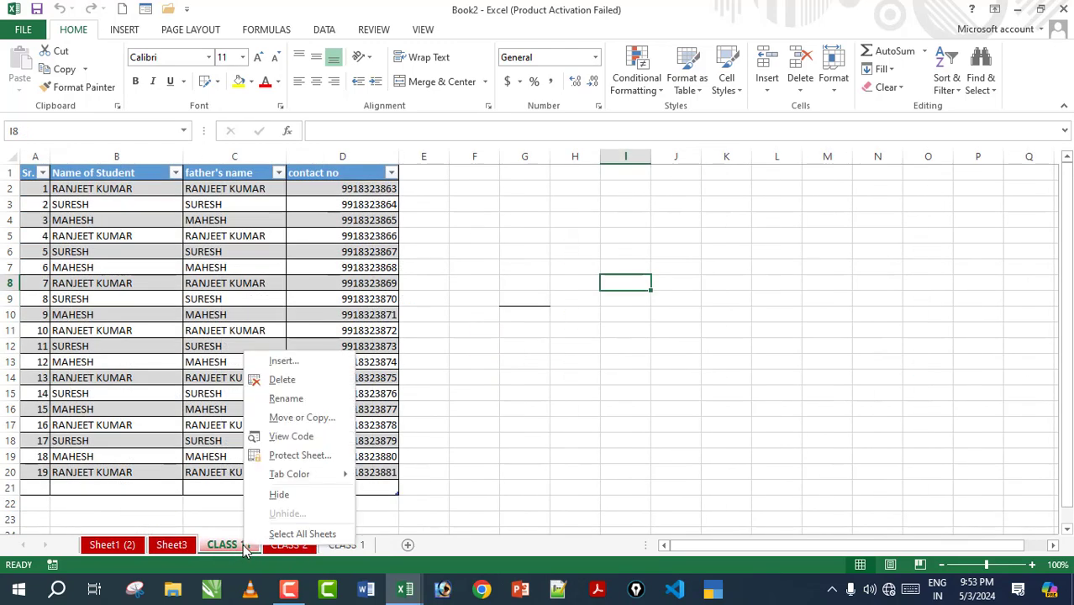
left_click(312, 418)
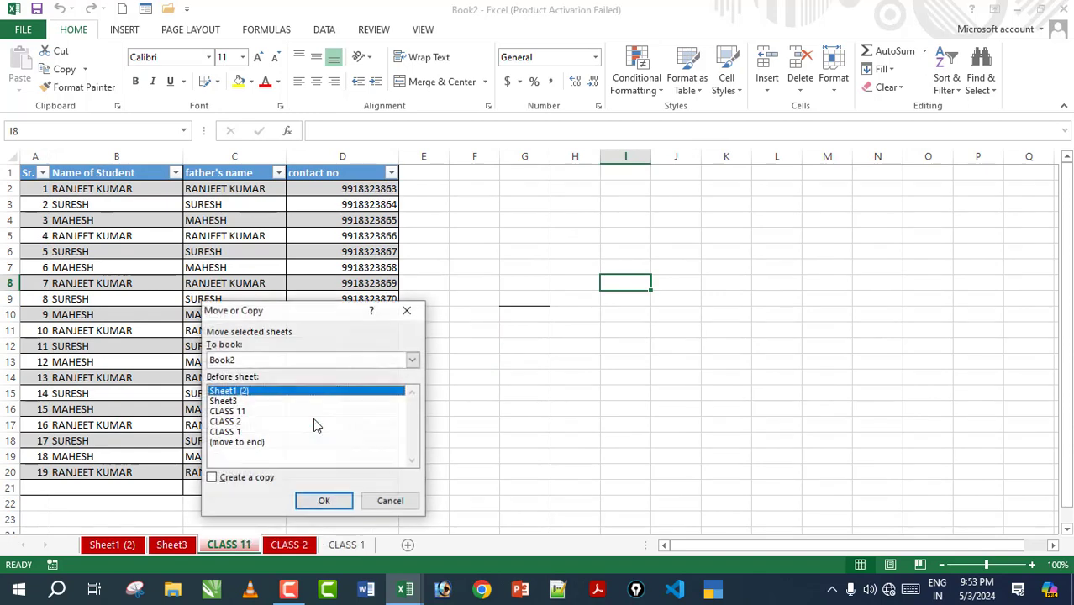
left_click(213, 478)
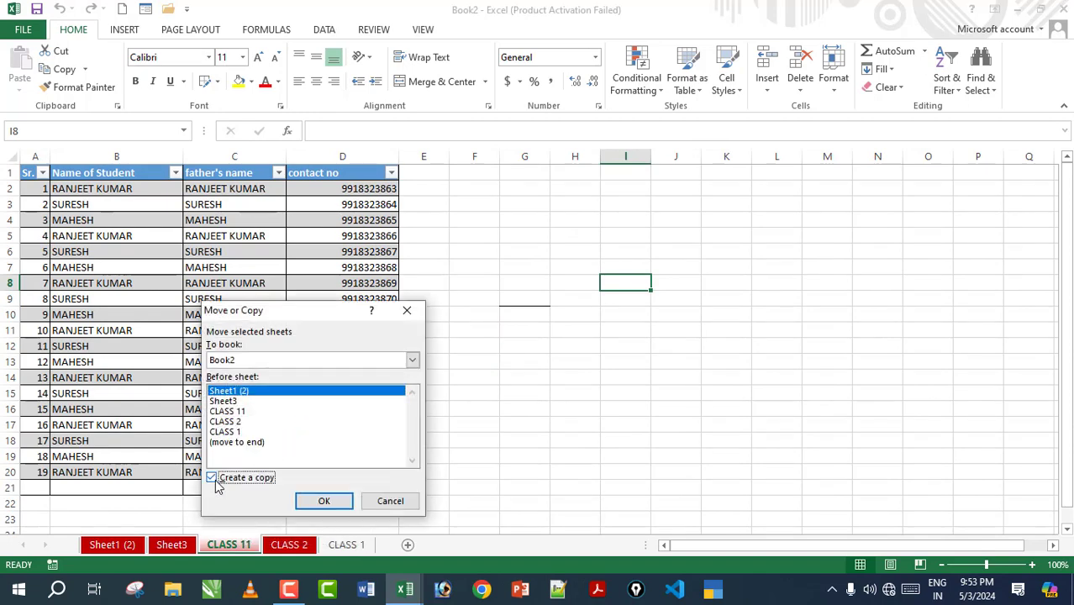
left_click(325, 502)
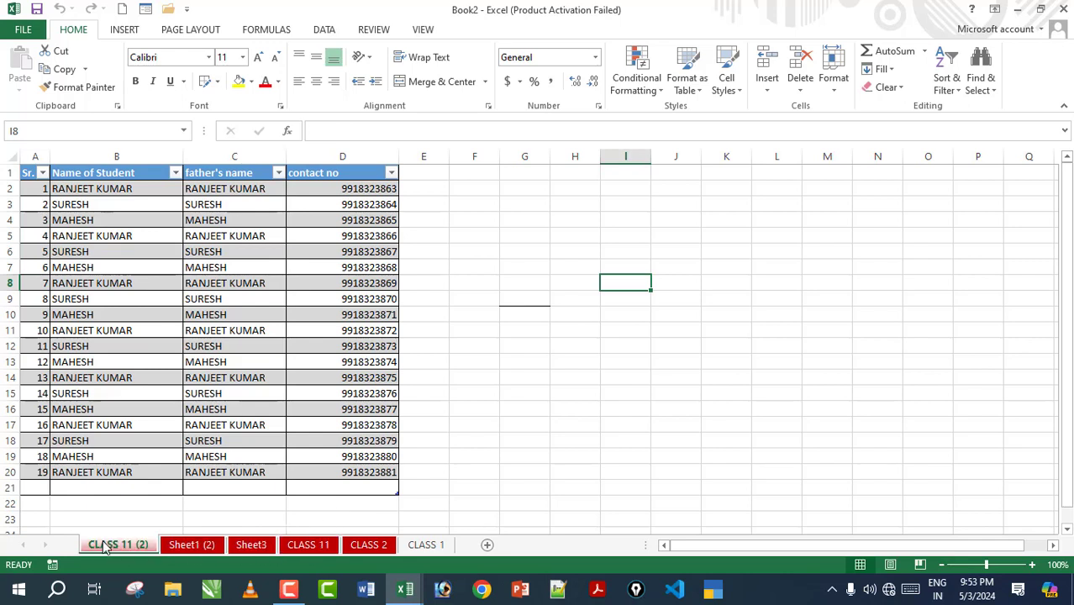
right_click(309, 547)
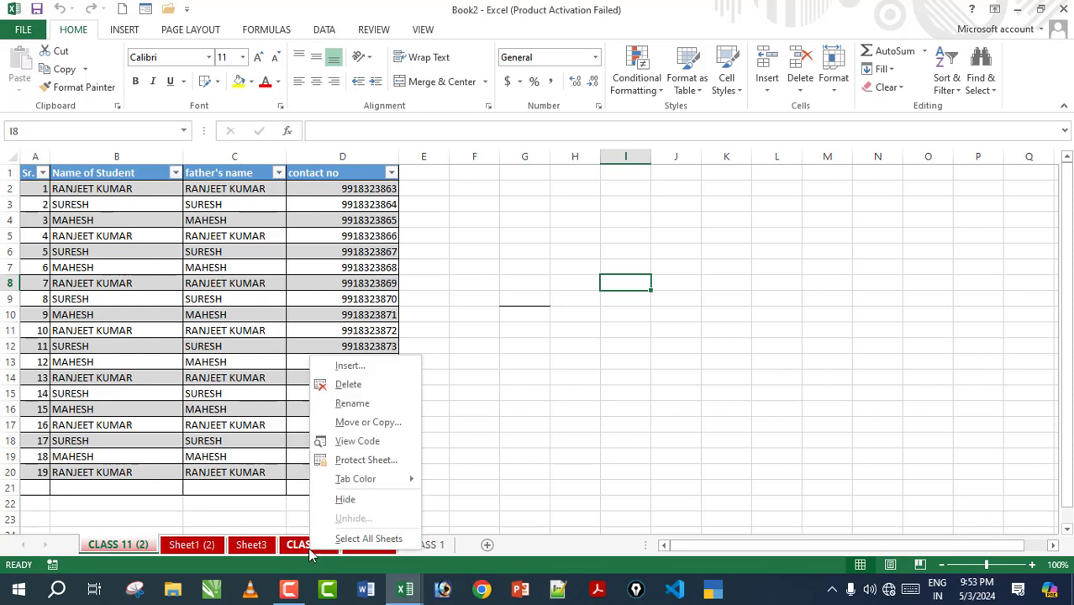
left_click(374, 462)
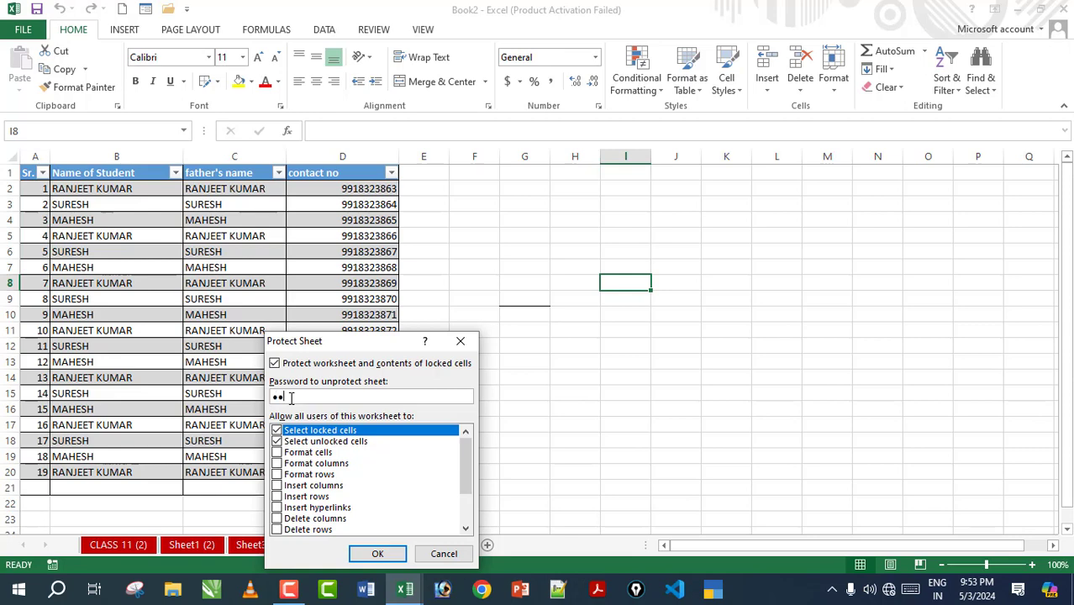
left_click(378, 554)
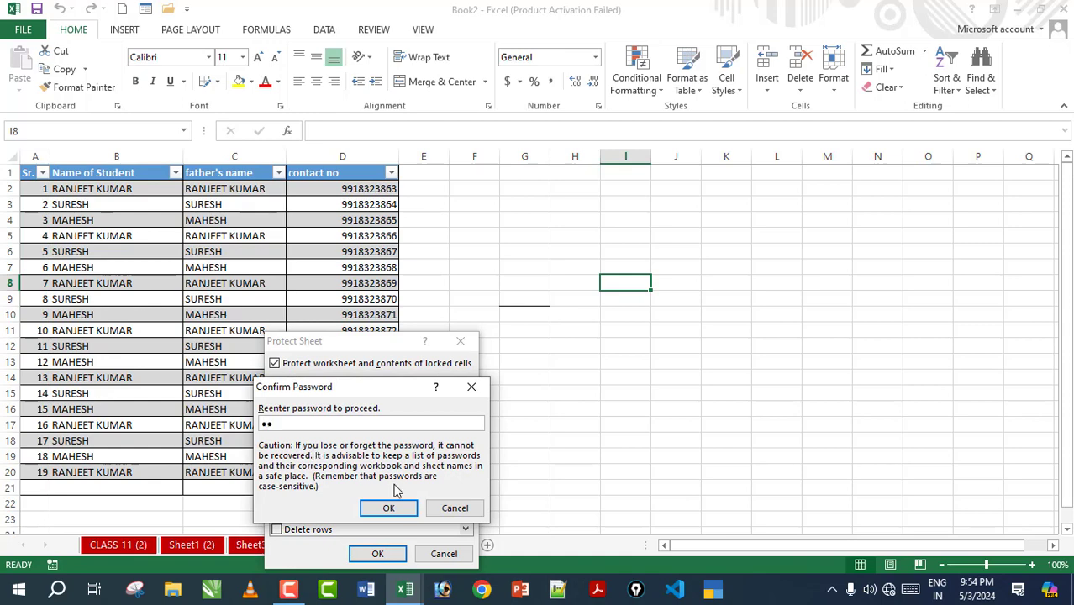
left_click(388, 507)
left_click(535, 331)
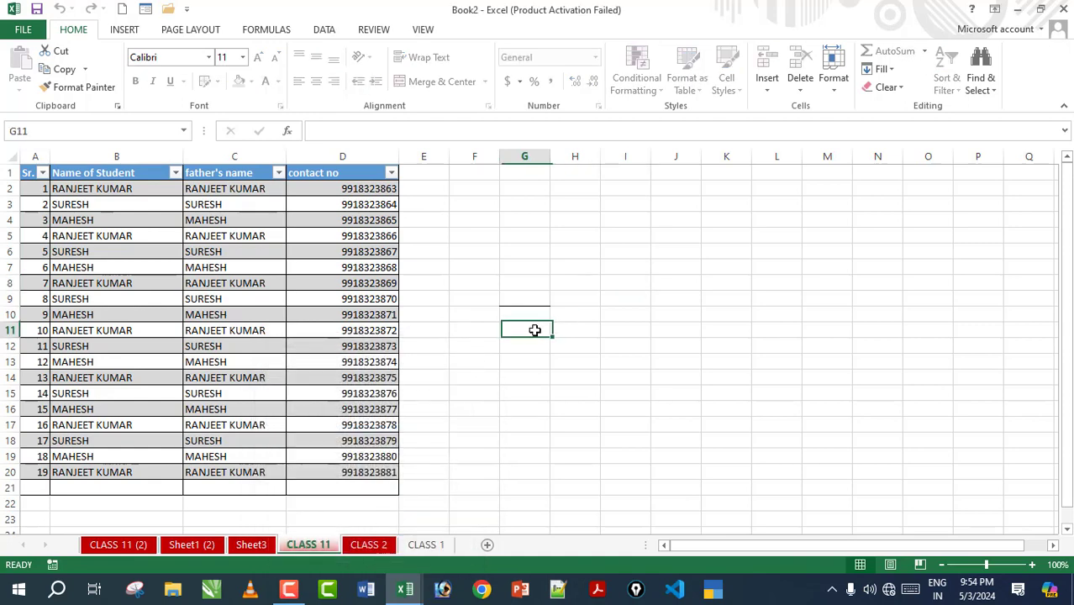
left_click(219, 264)
left_click(408, 281)
double_click(408, 282)
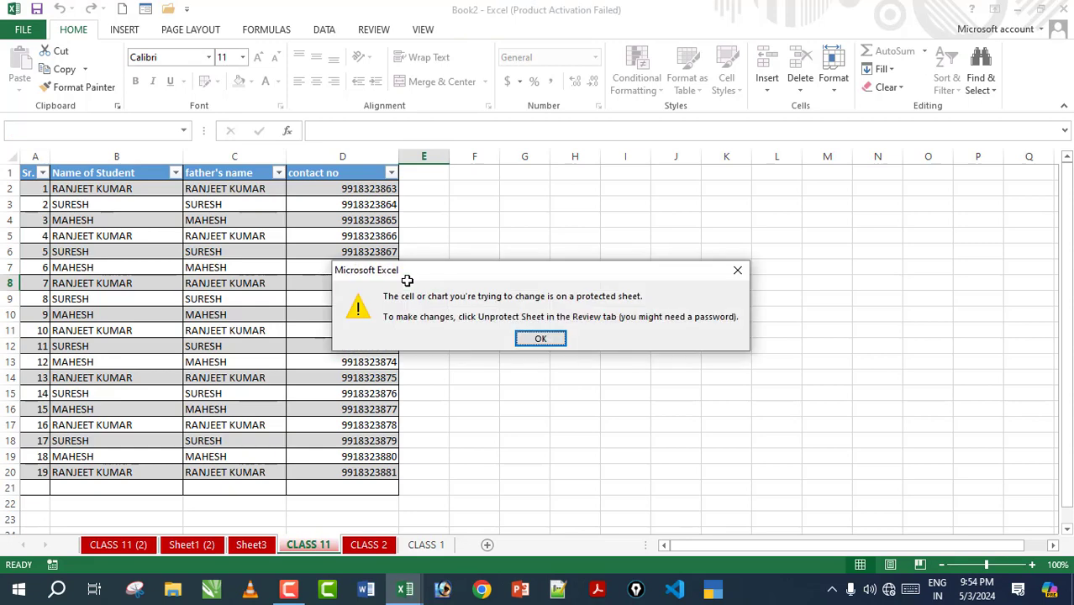
key("Return")
double_click(408, 281)
key("Return")
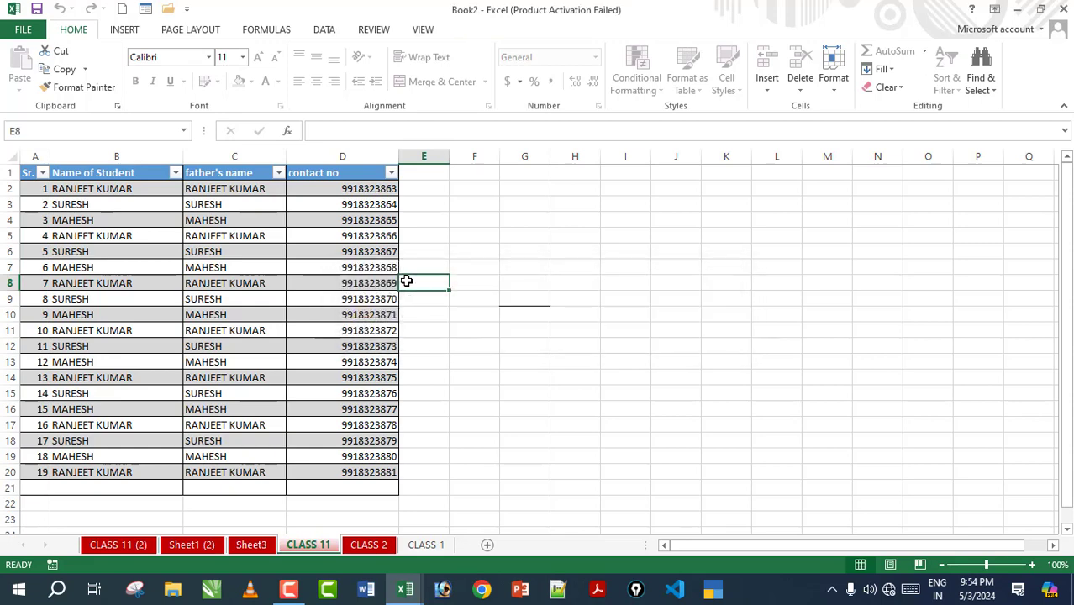
left_click_drag(90, 236, 370, 425)
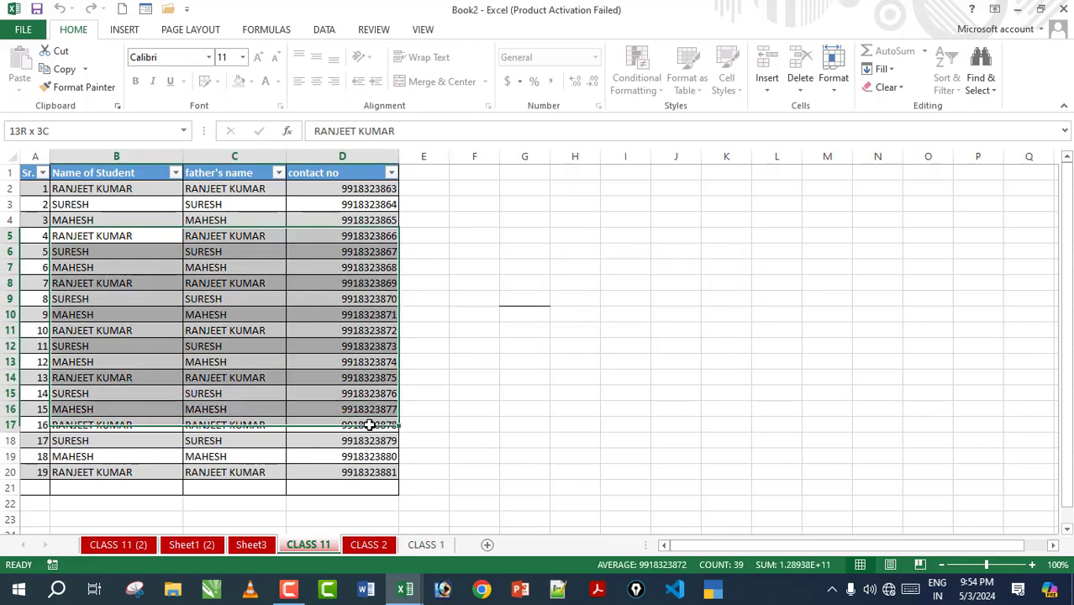
right_click(312, 329)
mouse_move(383, 395)
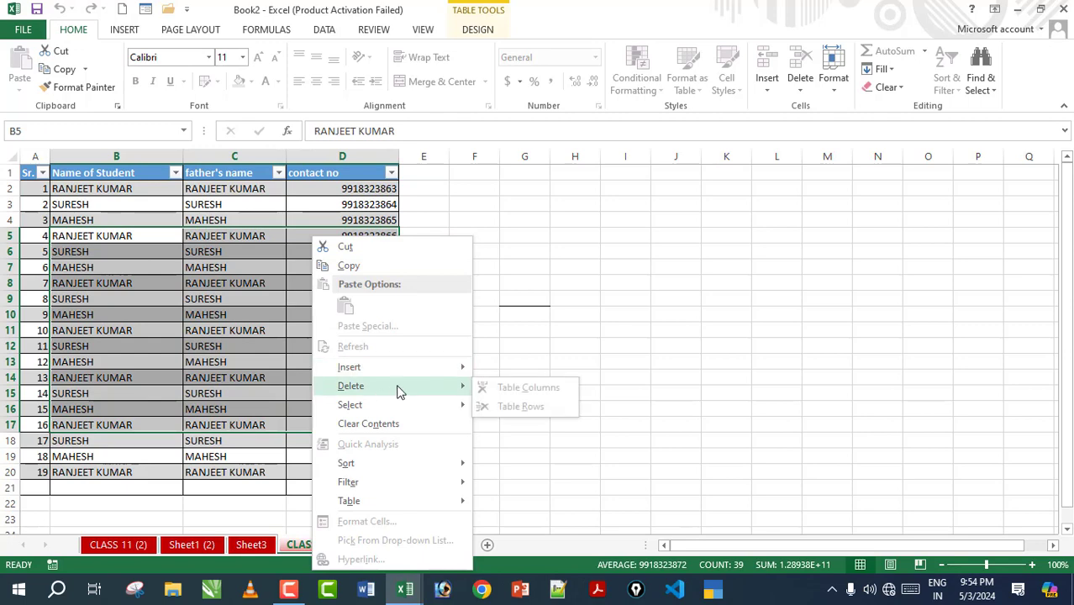
key("Escape")
left_click(152, 252)
left_click(523, 267)
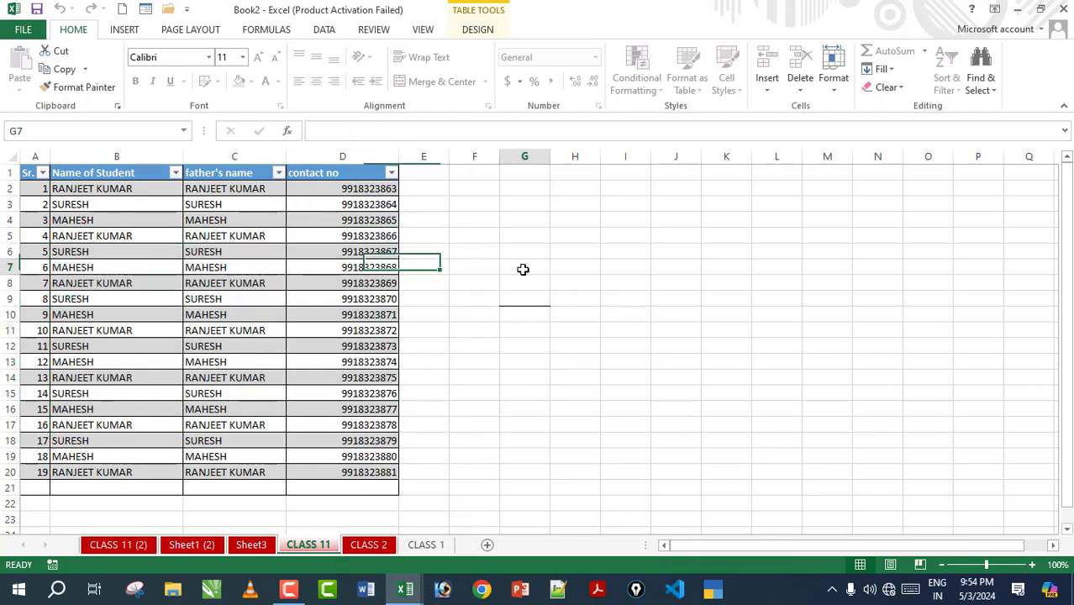
double_click(383, 269)
key("Return")
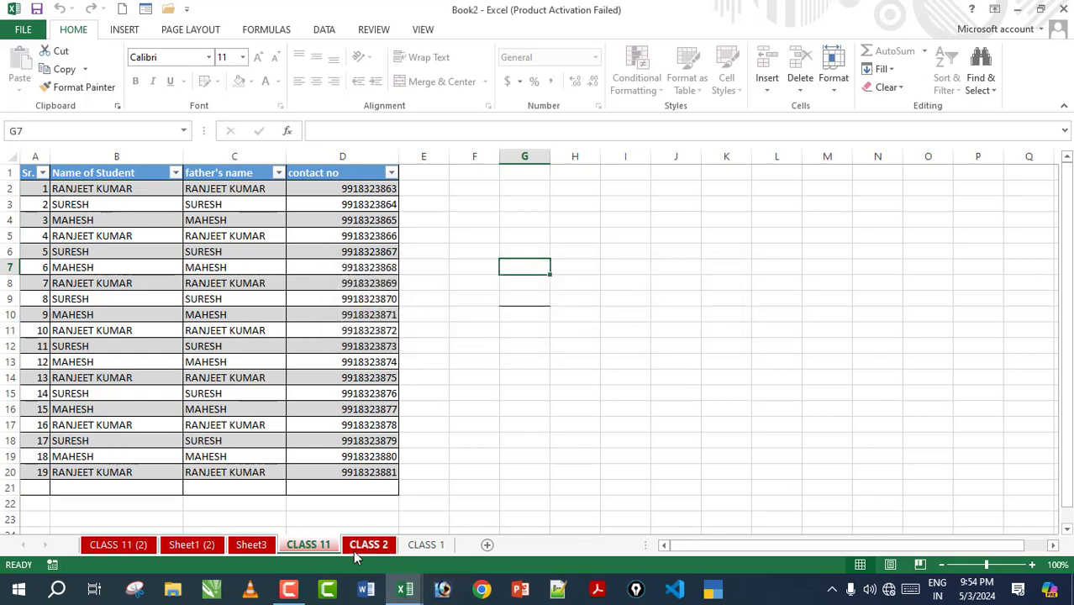
Step: Unprotect the CLASS 11 sheet by confirming its password
right_click(321, 548)
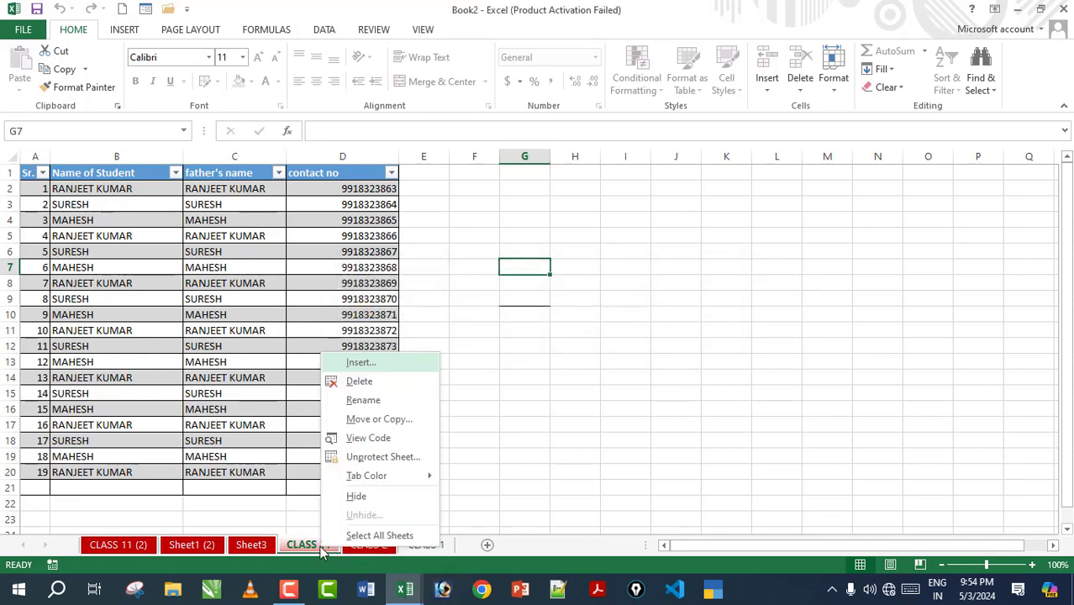
left_click(384, 457)
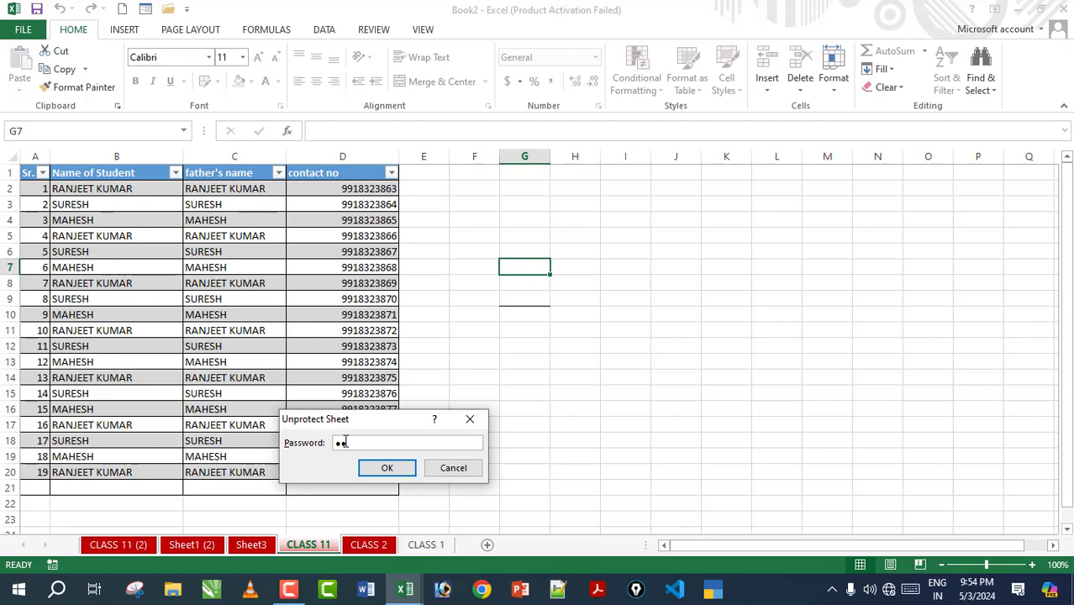
key("Return")
Step: Type test entries KLJKLJ in G11 and JKLJKLJ in G12
left_click(538, 327)
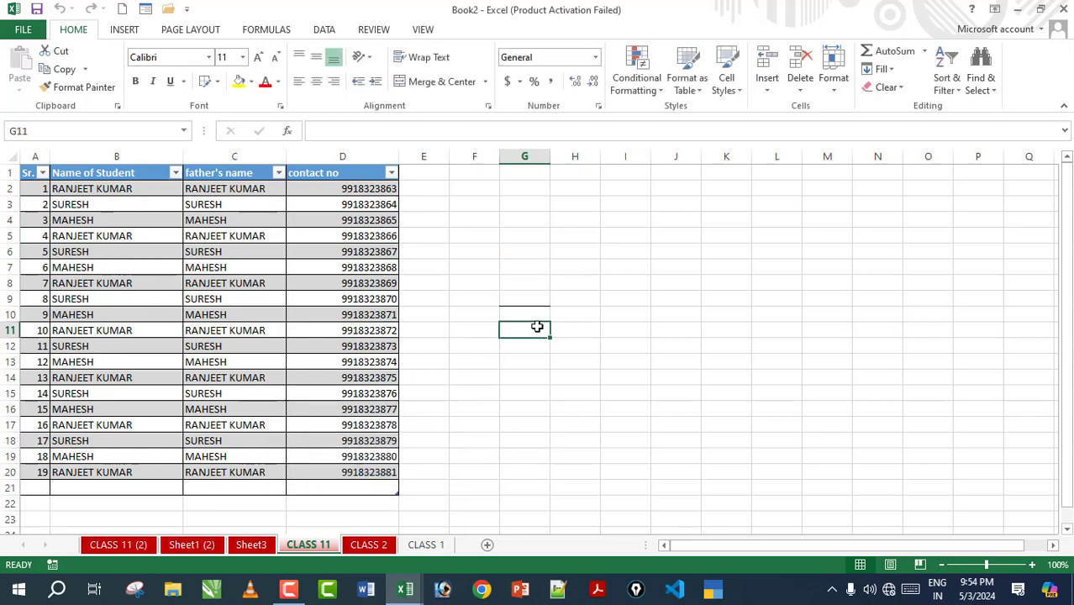
type("KLJKLJ")
key("Return")
type("JKLJKLJ")
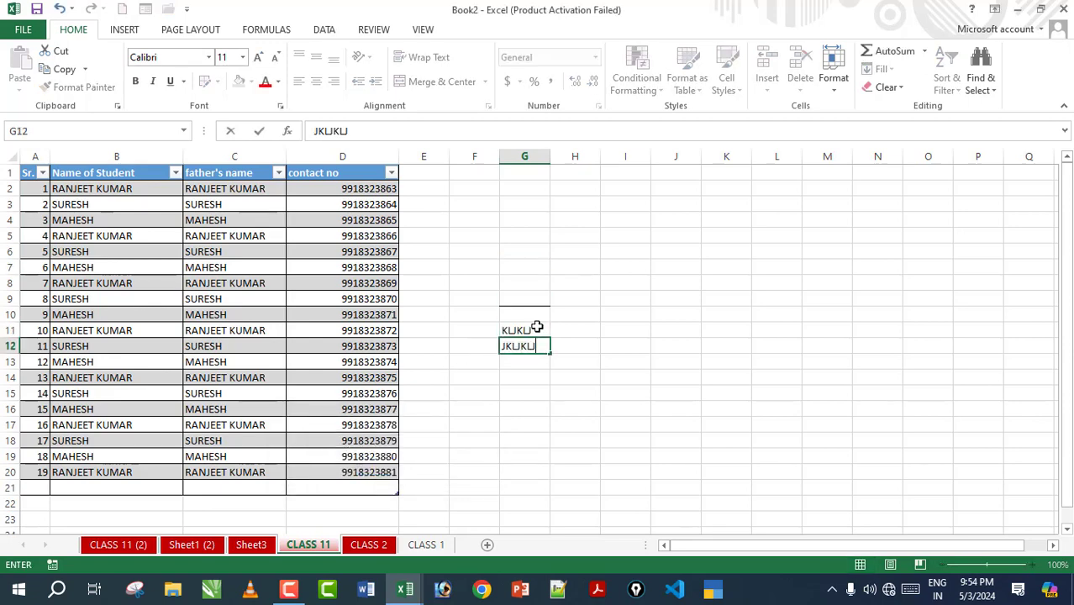
key("Return")
Step: Colour the CLASS 2 sheet tab green
right_click(311, 547)
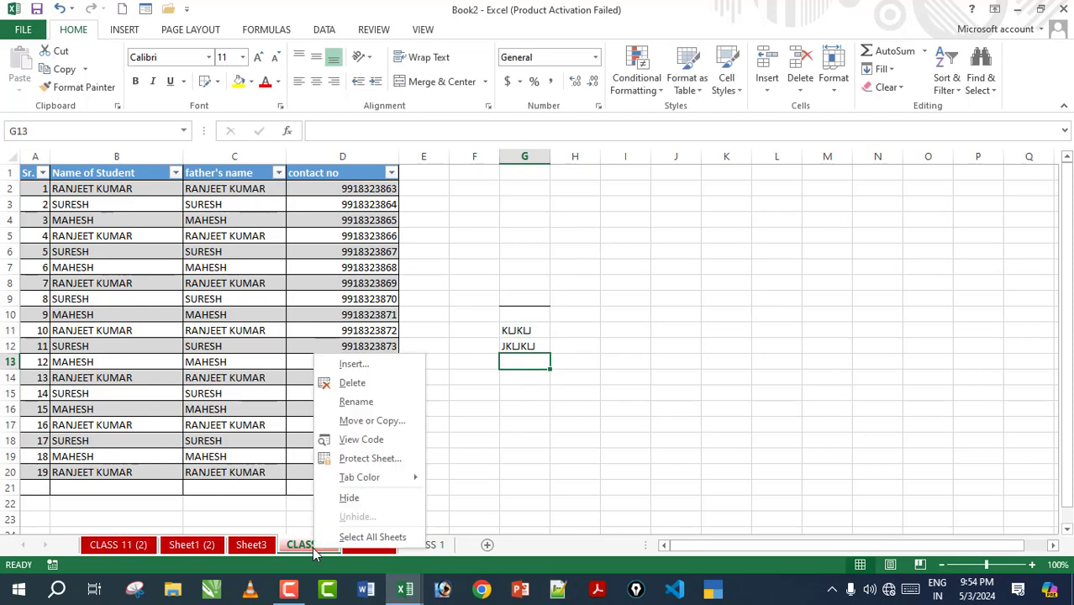
mouse_move(364, 485)
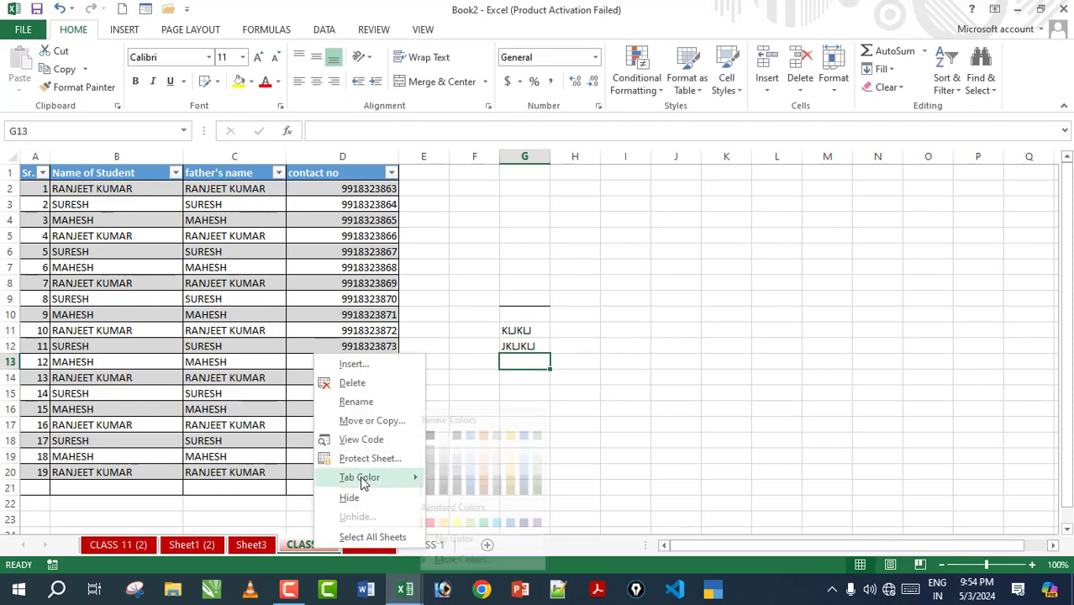
left_click(302, 548)
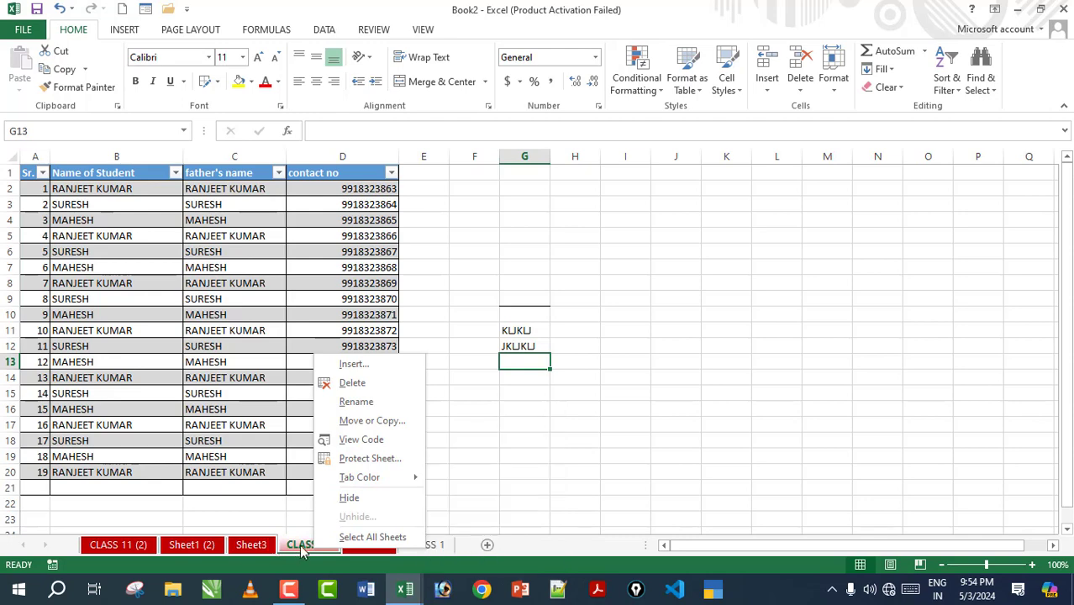
left_click(358, 548)
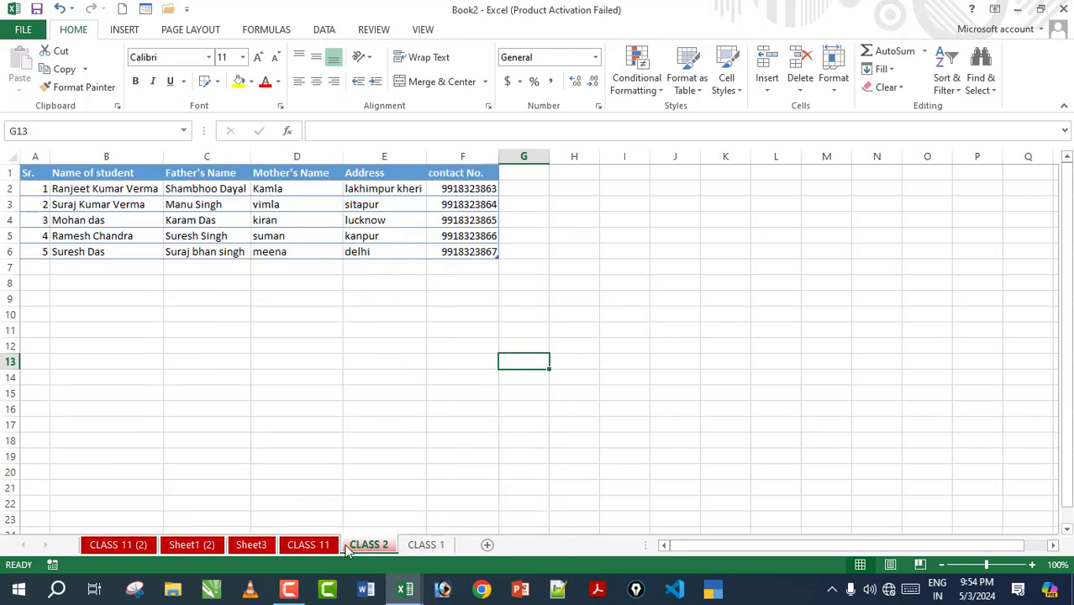
right_click(357, 548)
mouse_move(409, 476)
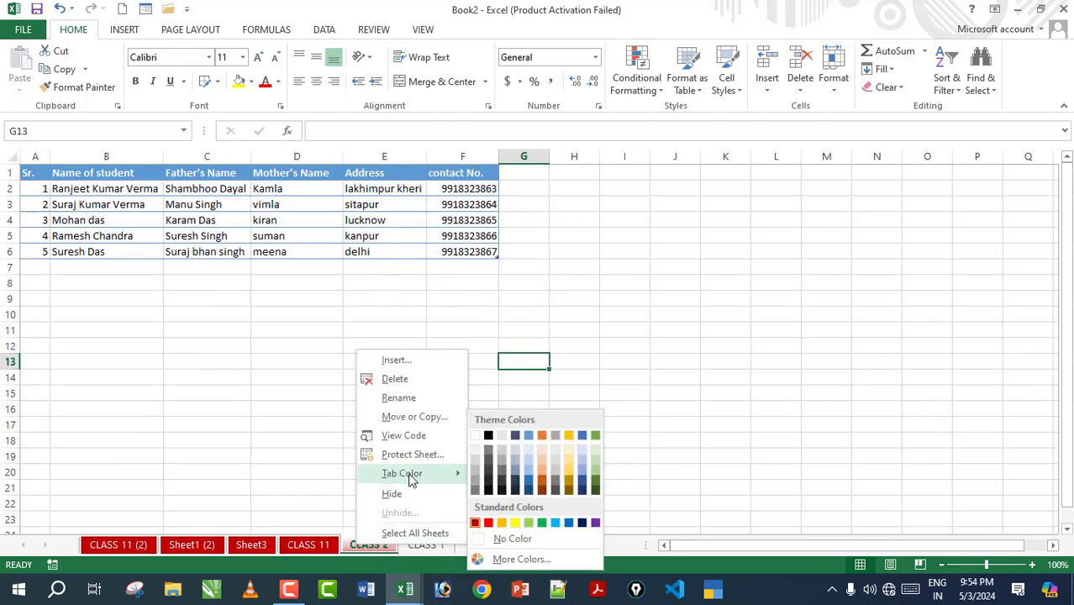
left_click(542, 523)
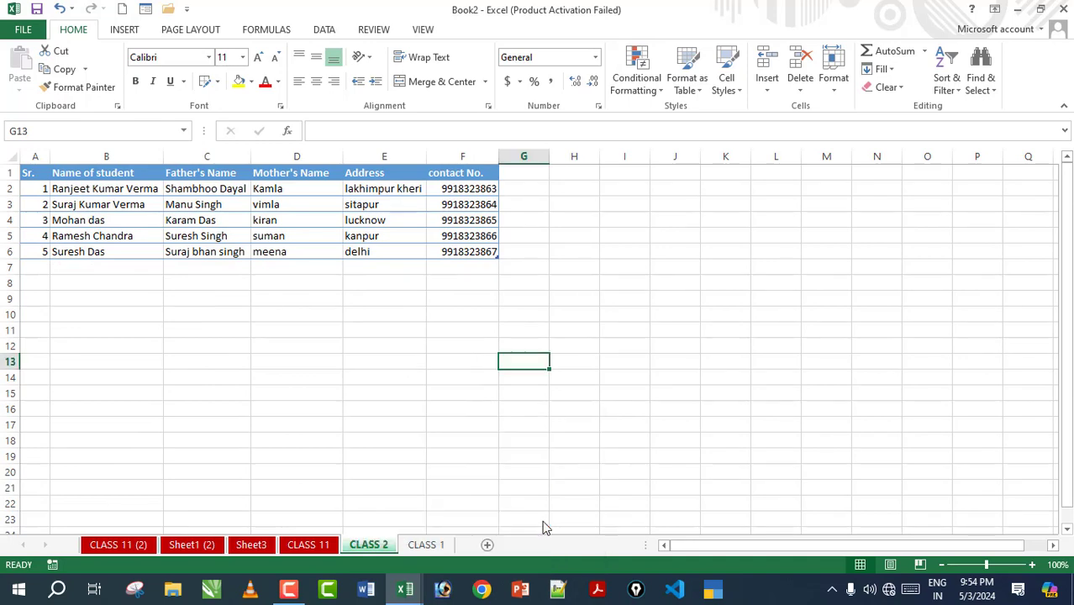
Step: Colour the CLASS 11 sheet tab dark blue-grey
left_click(428, 546)
left_click(378, 546)
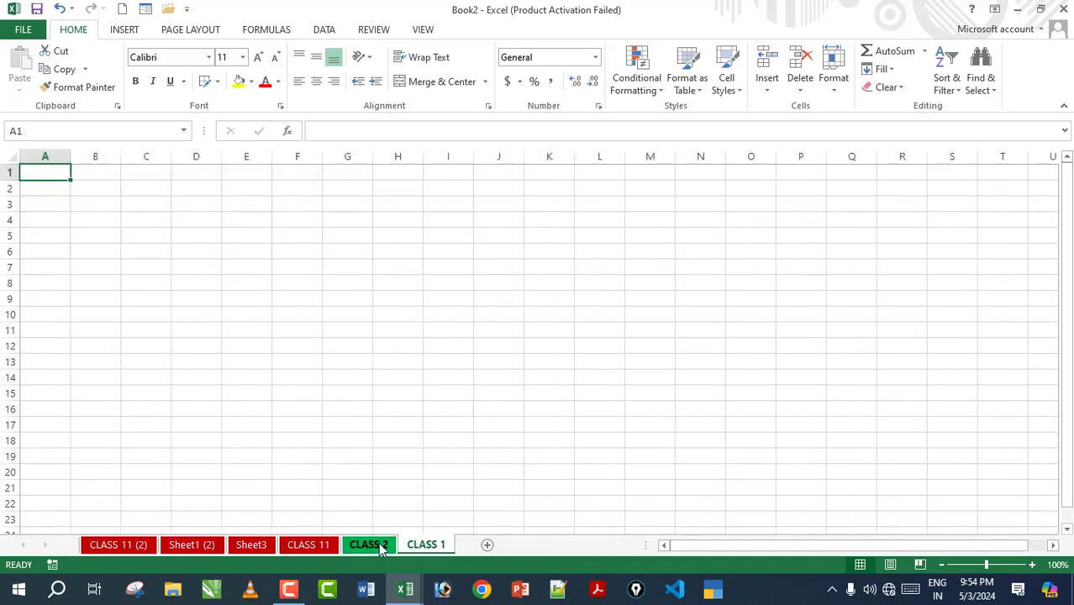
right_click(324, 546)
mouse_move(363, 476)
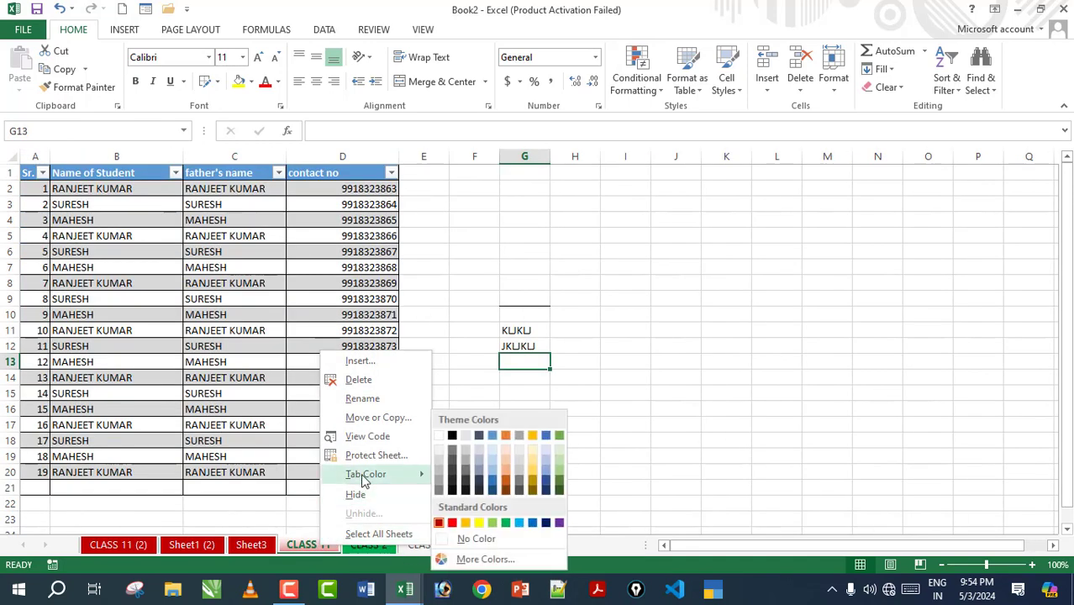
left_click(484, 443)
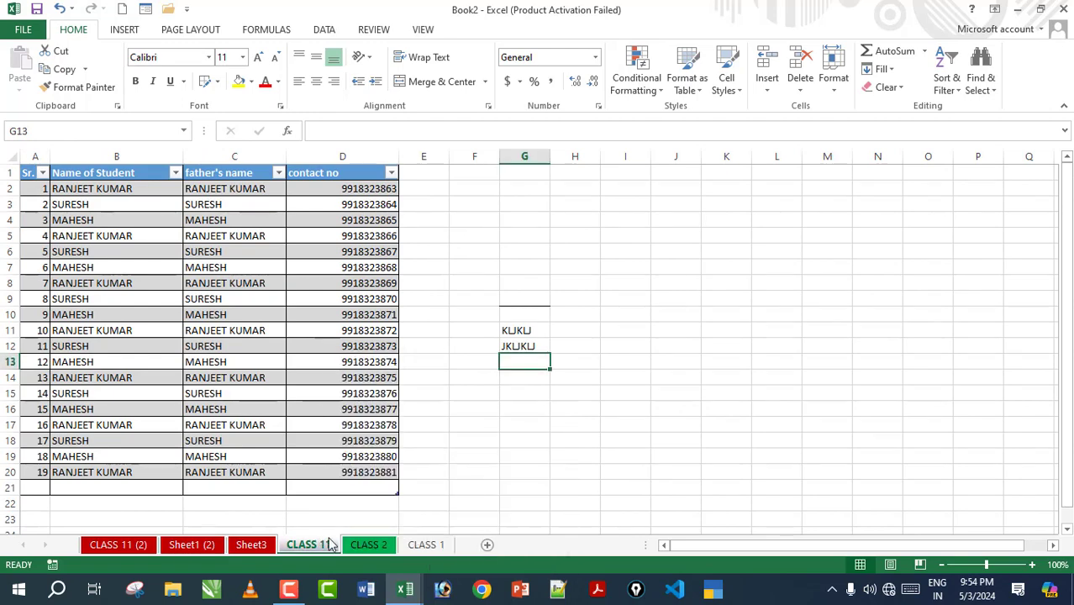
Step: Colour the Sheet3 tab light green, then return to CLASS 2
left_click(268, 547)
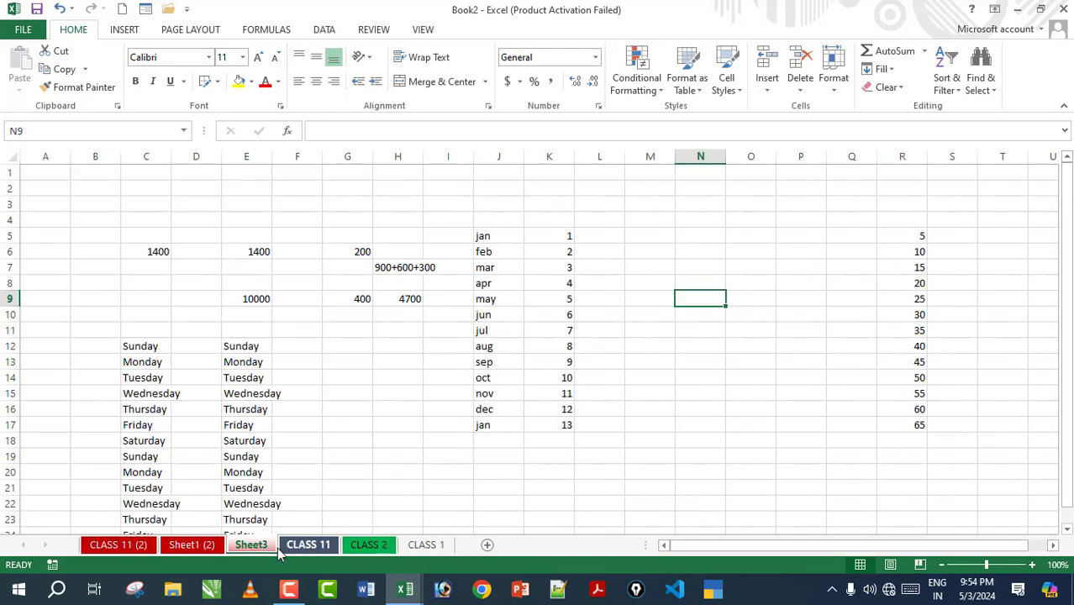
right_click(280, 551)
mouse_move(302, 476)
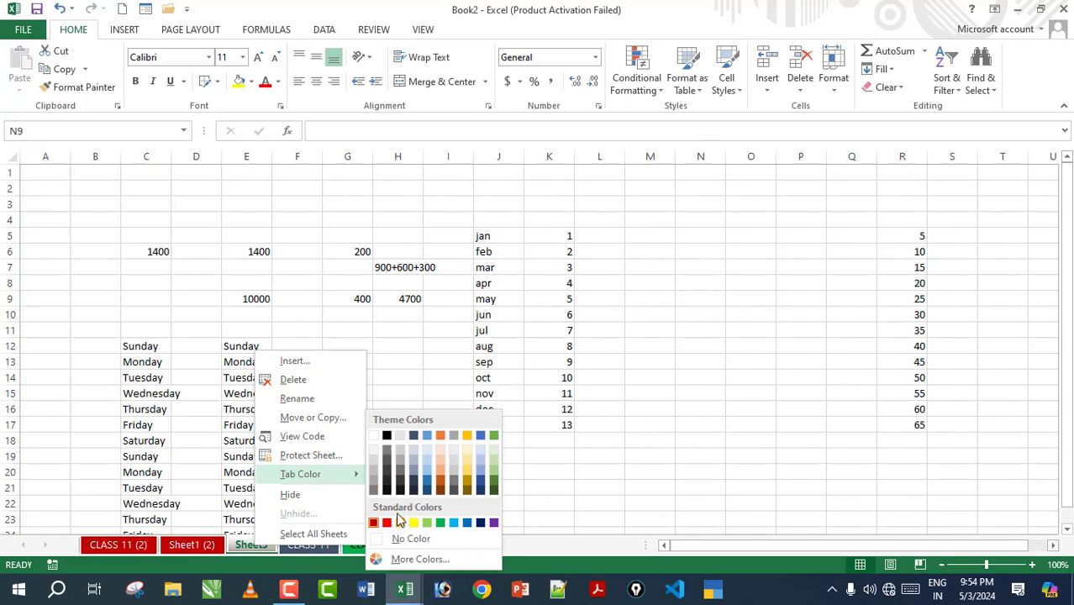
left_click(427, 523)
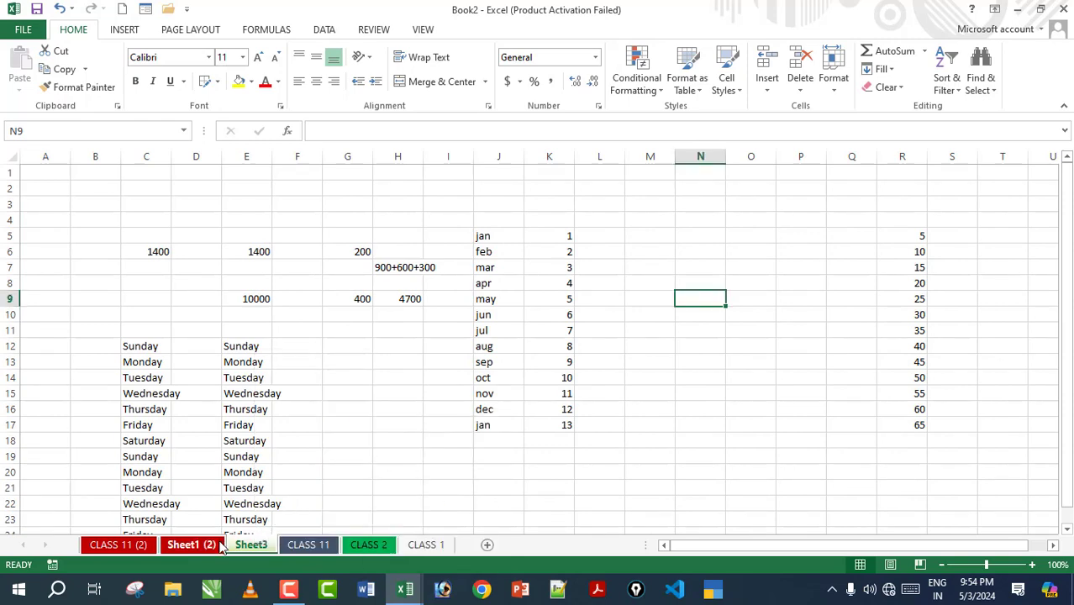
left_click(368, 544)
Step: Hide the CLASS 11 sheet, then unhide it so it returns among the tabs
right_click(383, 547)
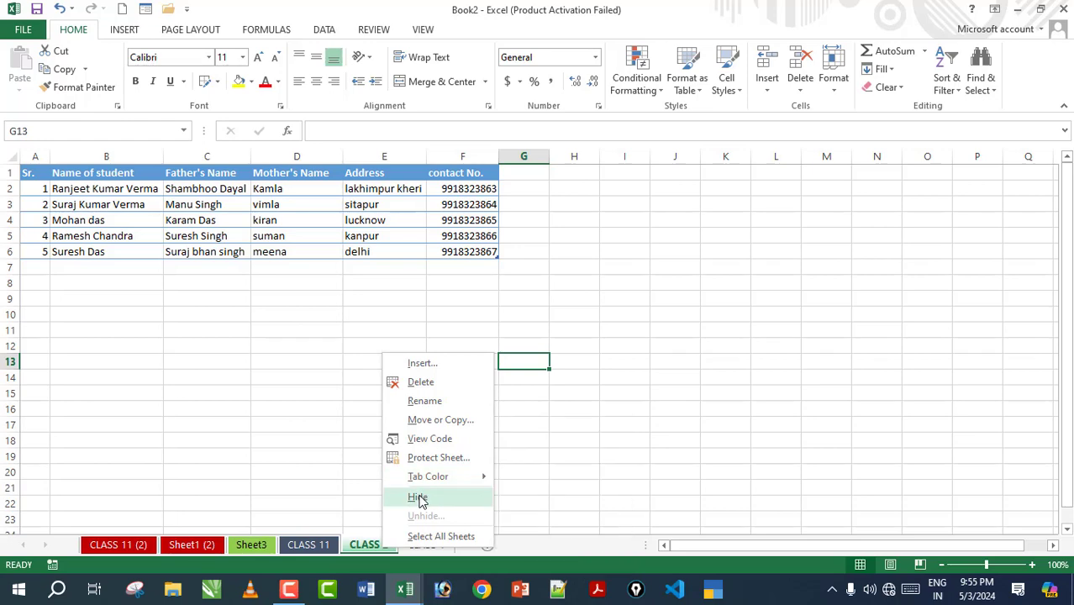
left_click(313, 550)
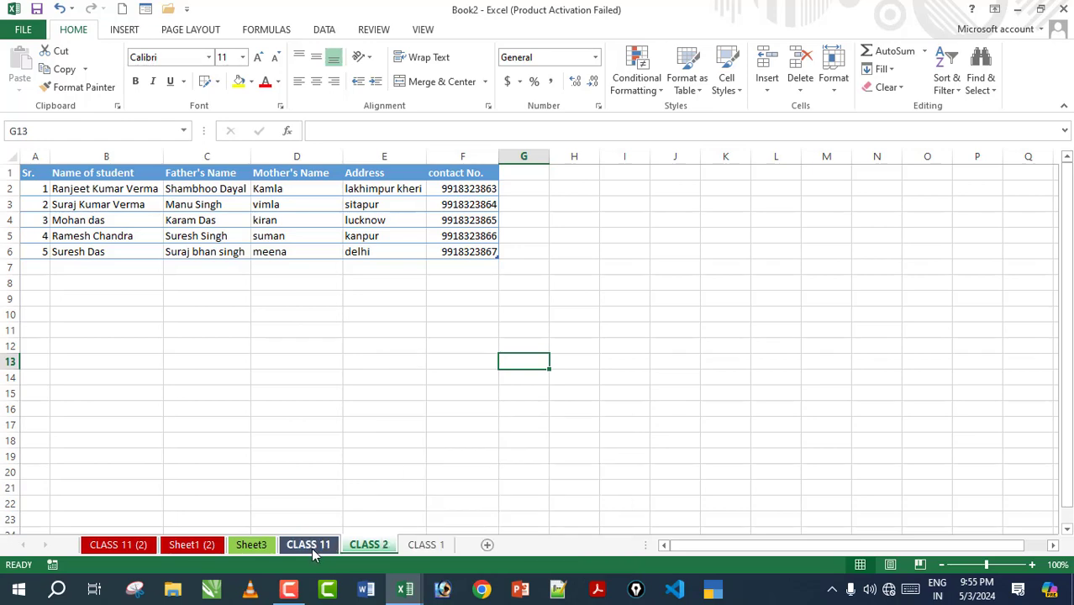
right_click(311, 548)
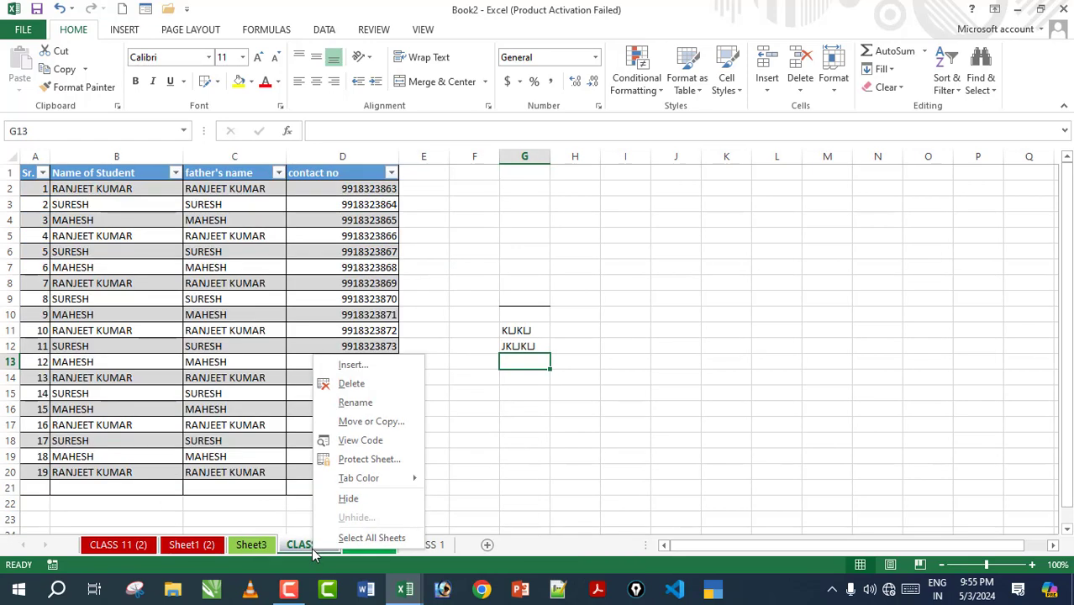
left_click(351, 501)
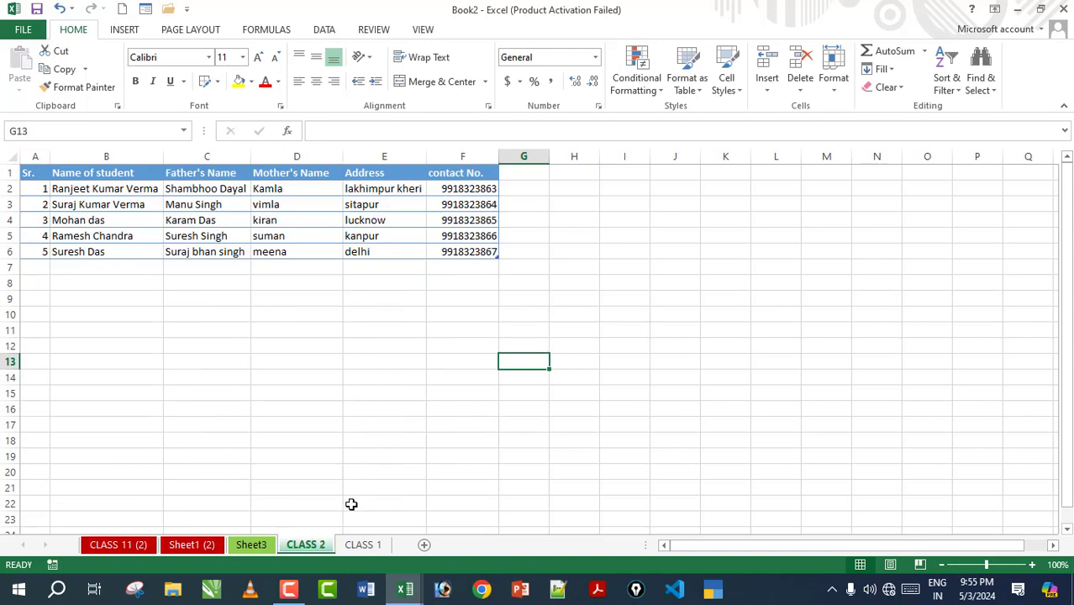
right_click(290, 548)
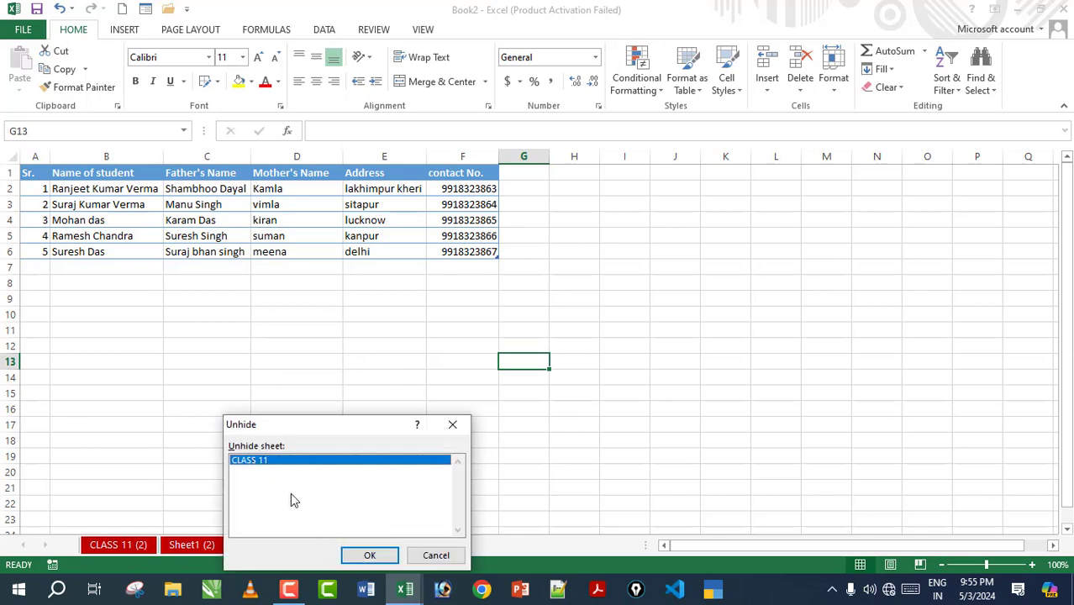
left_click(367, 556)
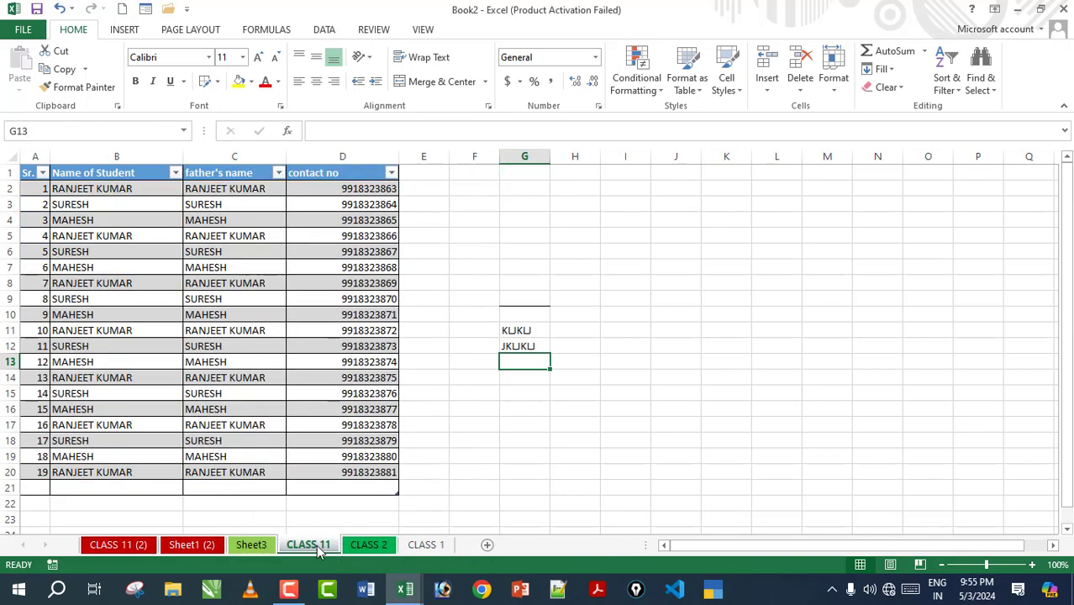
Step: Group all the sheets together, then ungroup them again
right_click(417, 544)
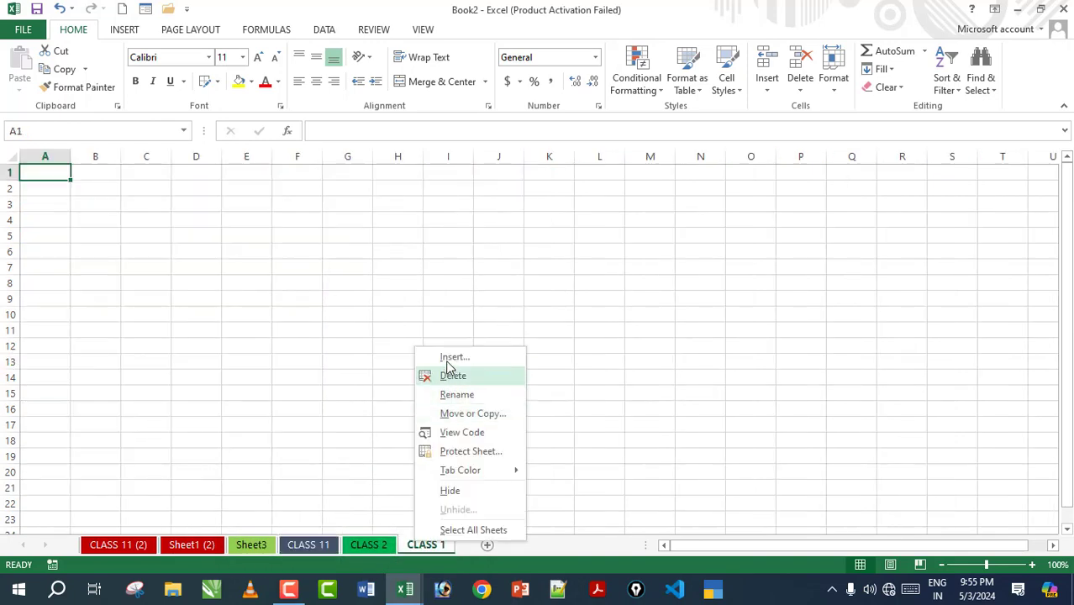
left_click(464, 530)
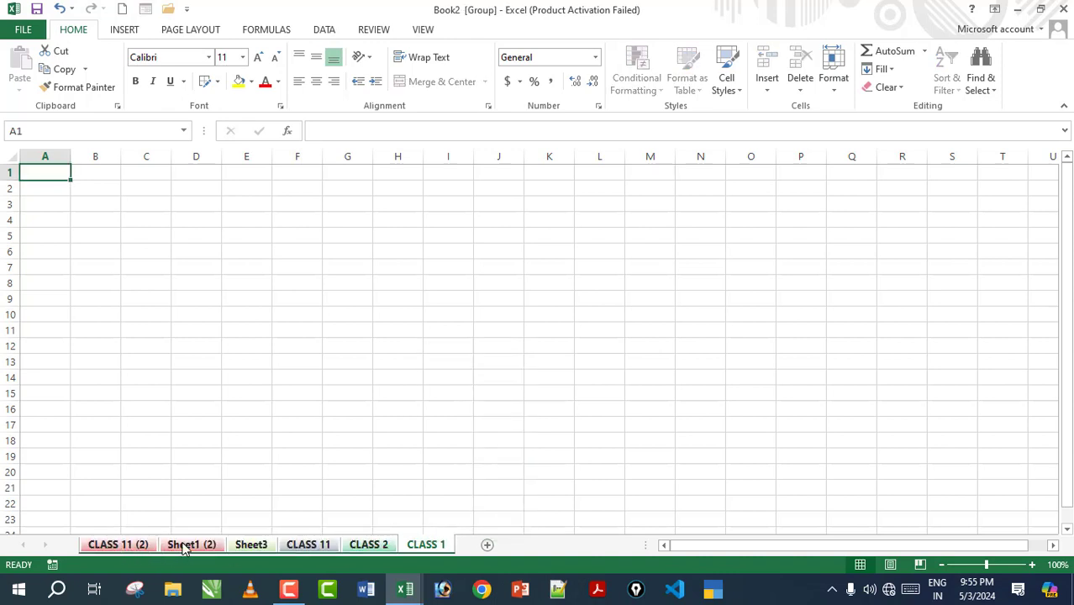
right_click(411, 546)
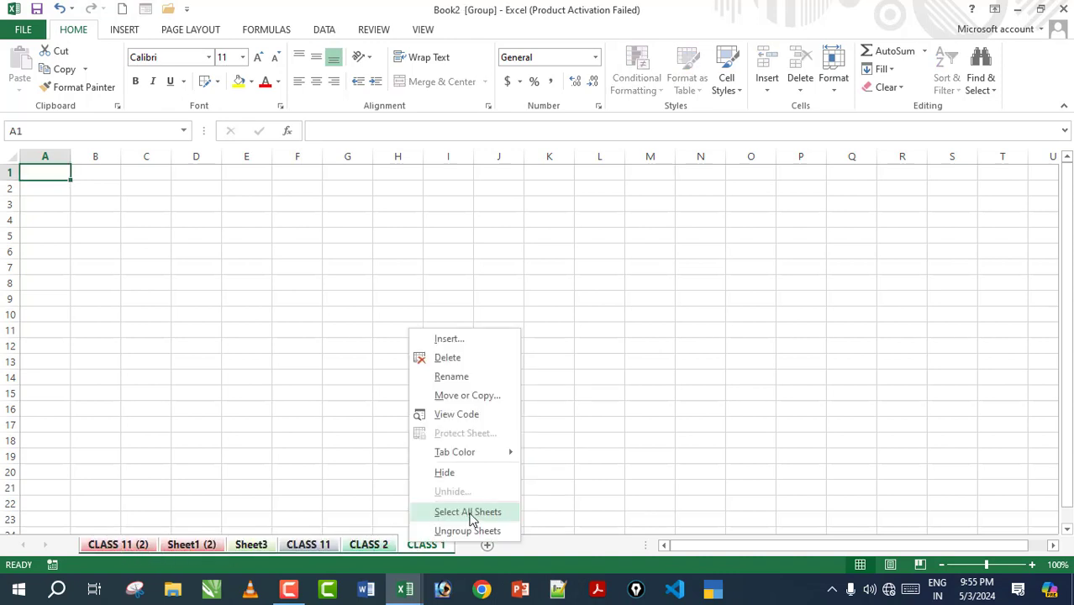
left_click(458, 532)
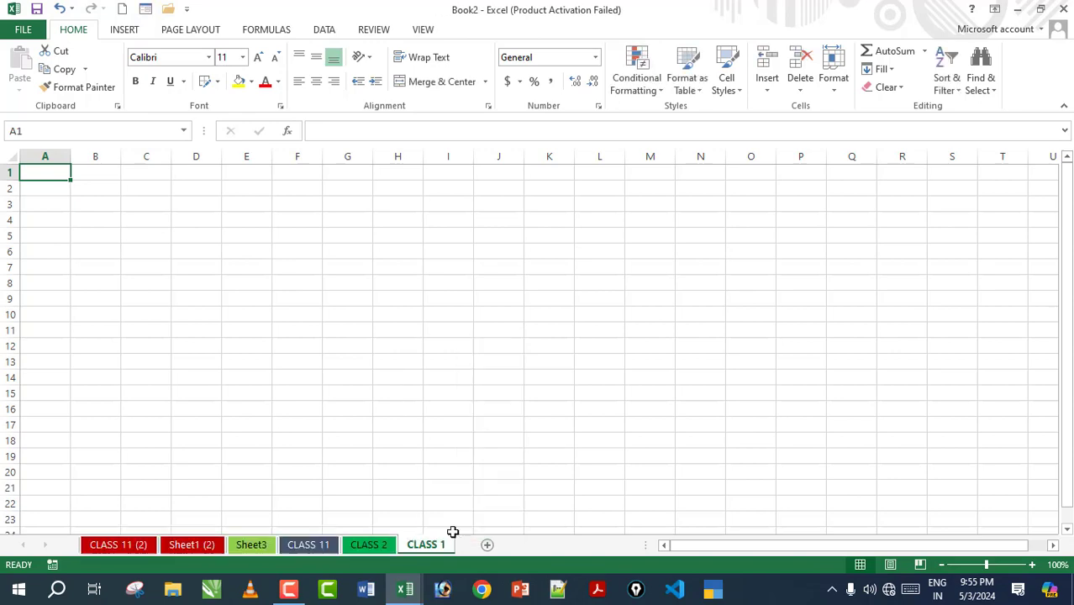
Step: Flip through the CLASS 11 (2), Sheet3, CLASS 11 and CLASS 1 sheets, ending on CLASS 2
left_click(375, 543)
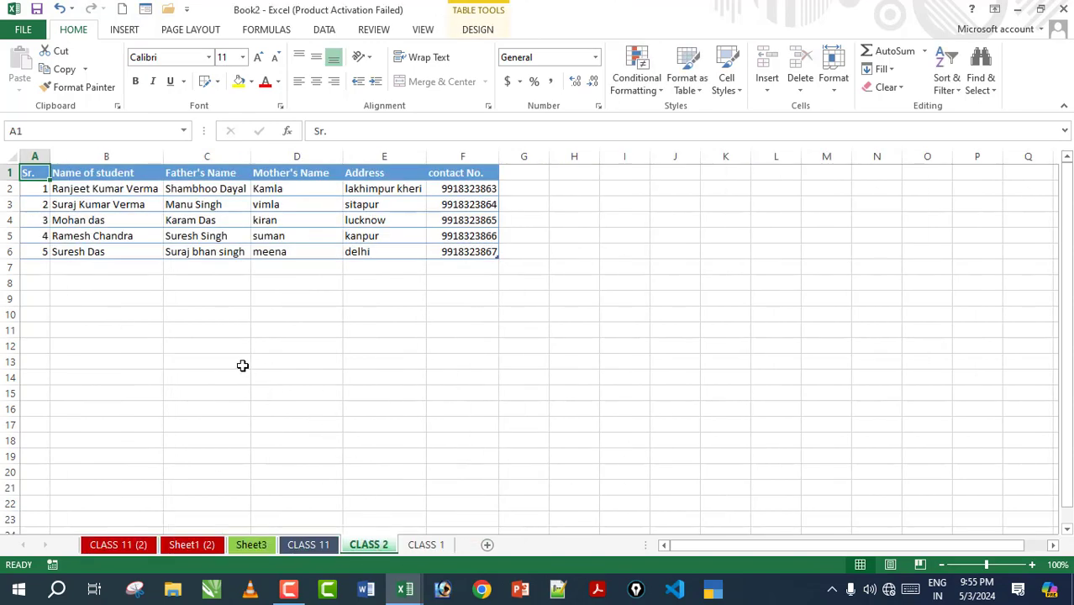
left_click(240, 364)
left_click(142, 547)
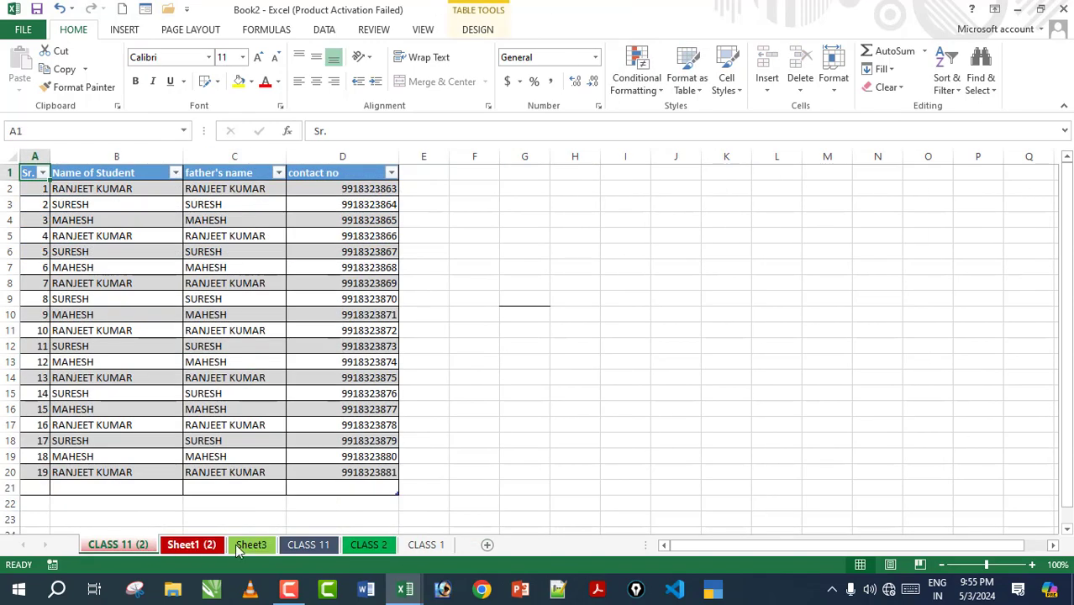
left_click(251, 544)
left_click(310, 544)
left_click(363, 544)
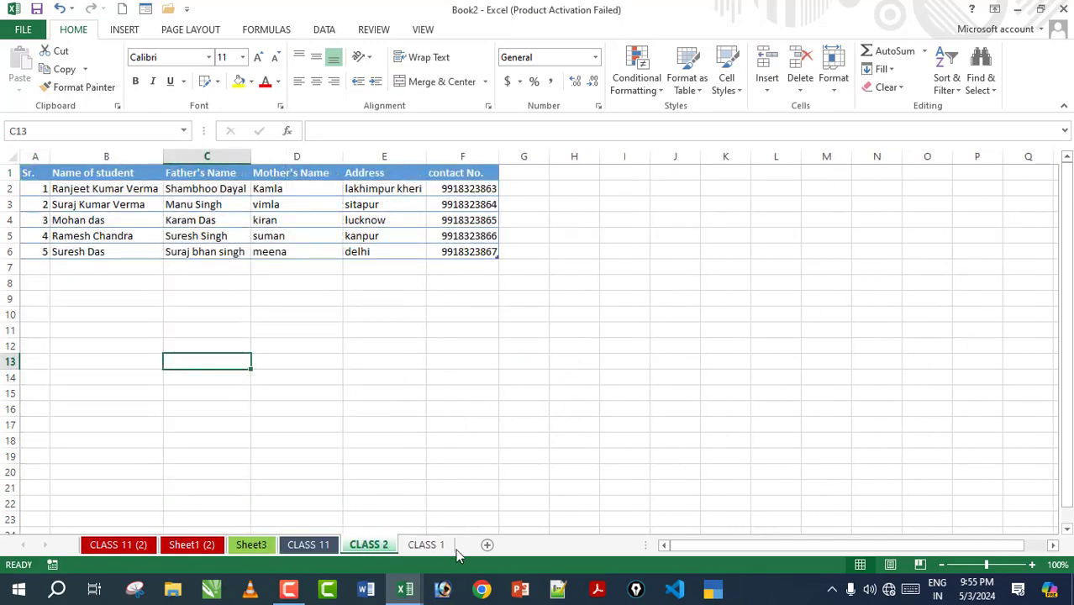
left_click(425, 545)
left_click(369, 544)
left_click(309, 544)
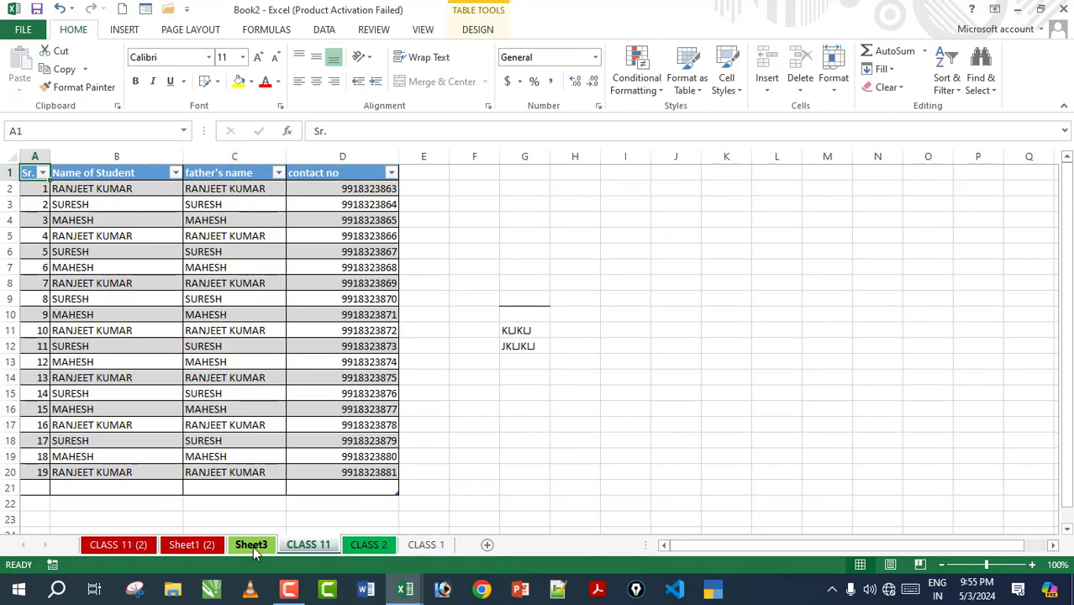
left_click(252, 544)
left_click(357, 546)
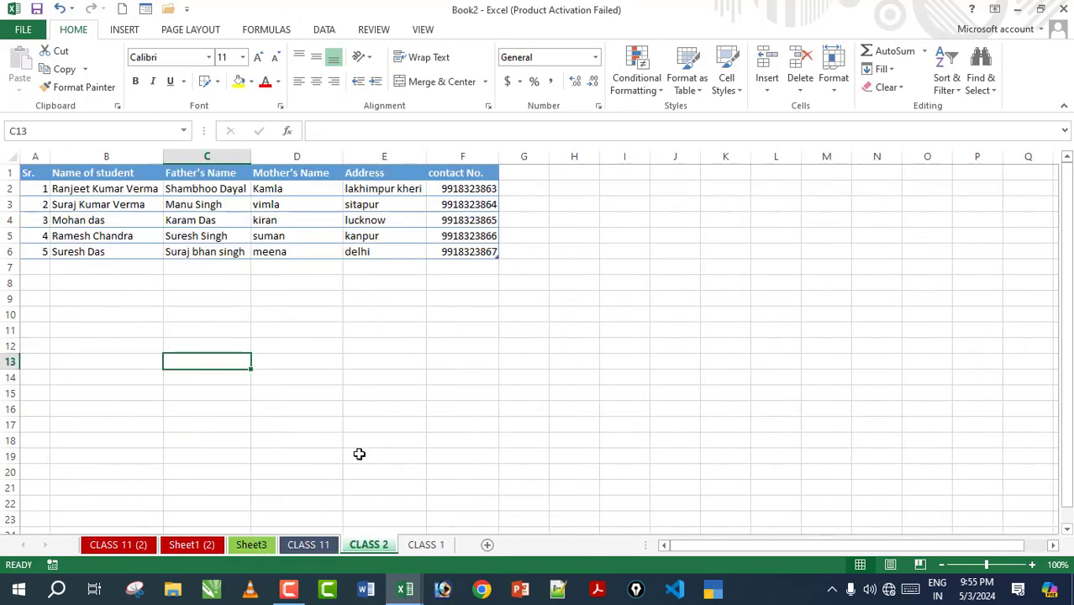
left_click(279, 331)
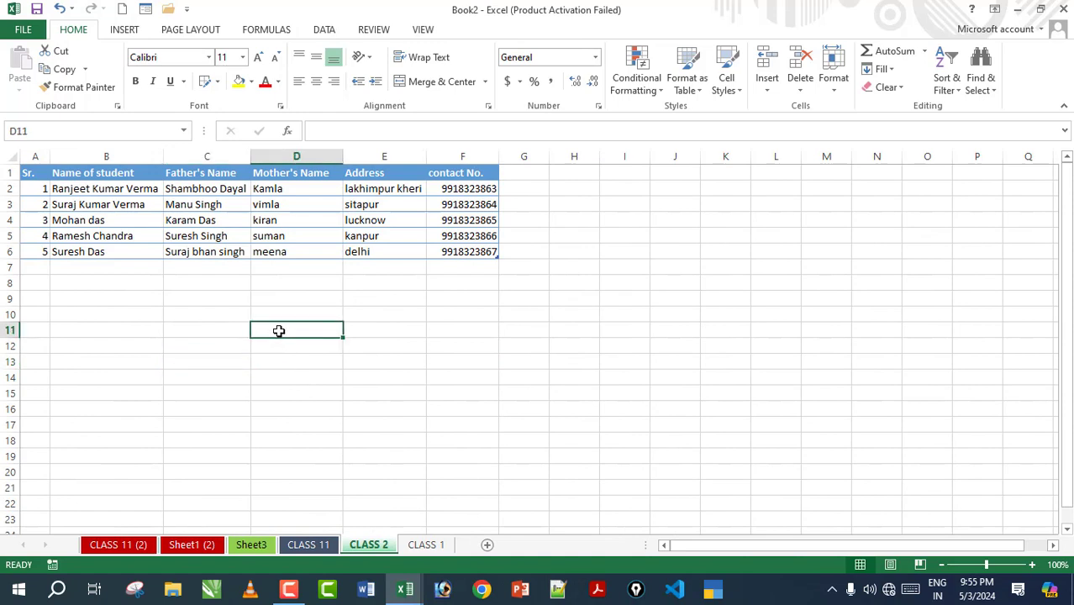
left_click(452, 380)
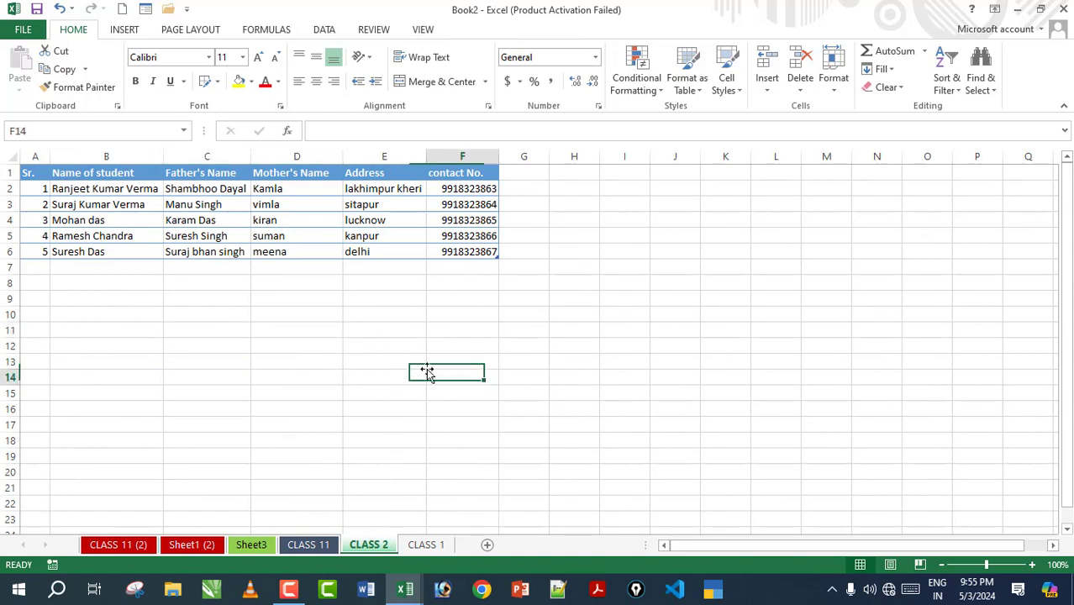
Step: Drag the student table down to B3, then cut it back to A1
left_click_drag(28, 176, 454, 263)
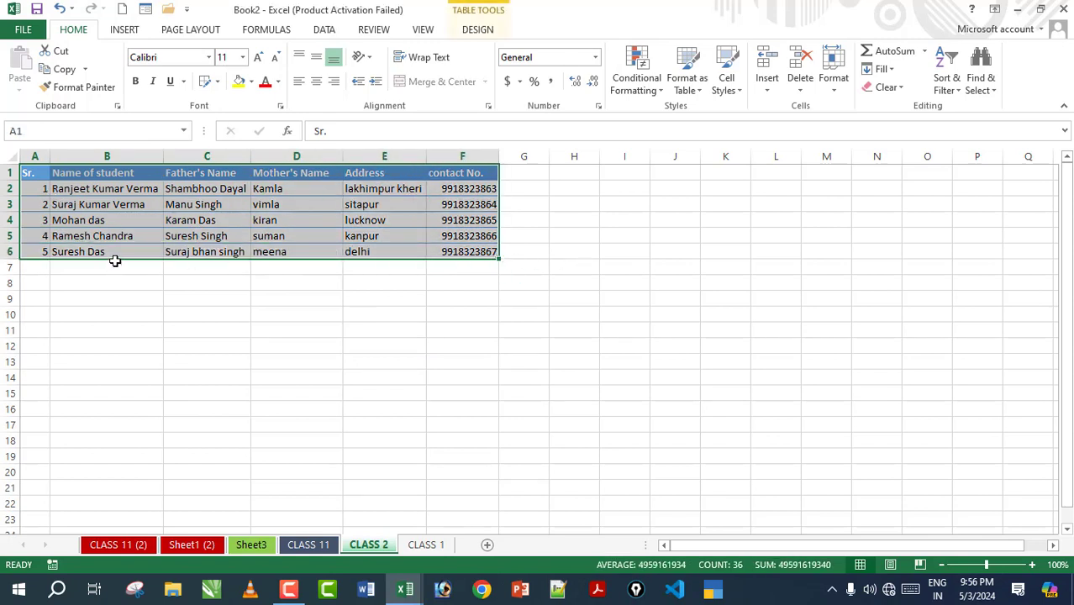
left_click_drag(115, 263, 208, 291)
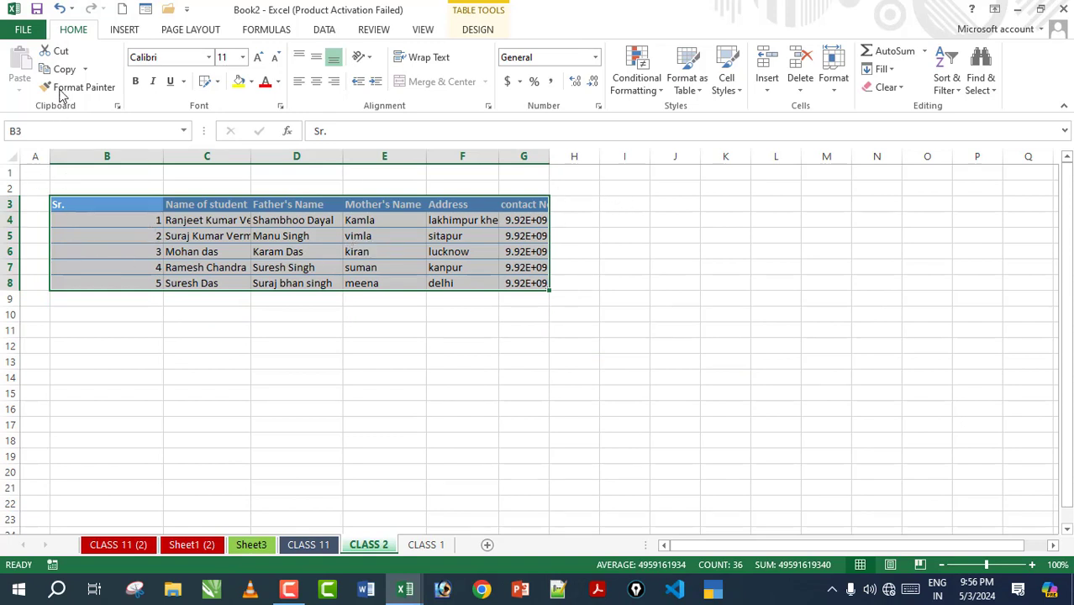
left_click(58, 51)
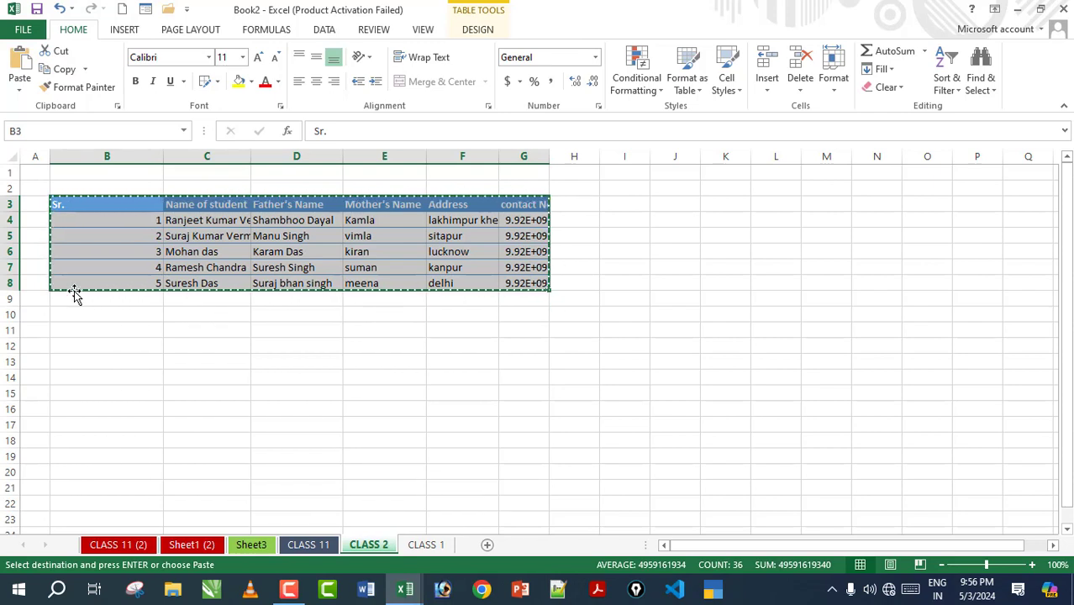
left_click(36, 173)
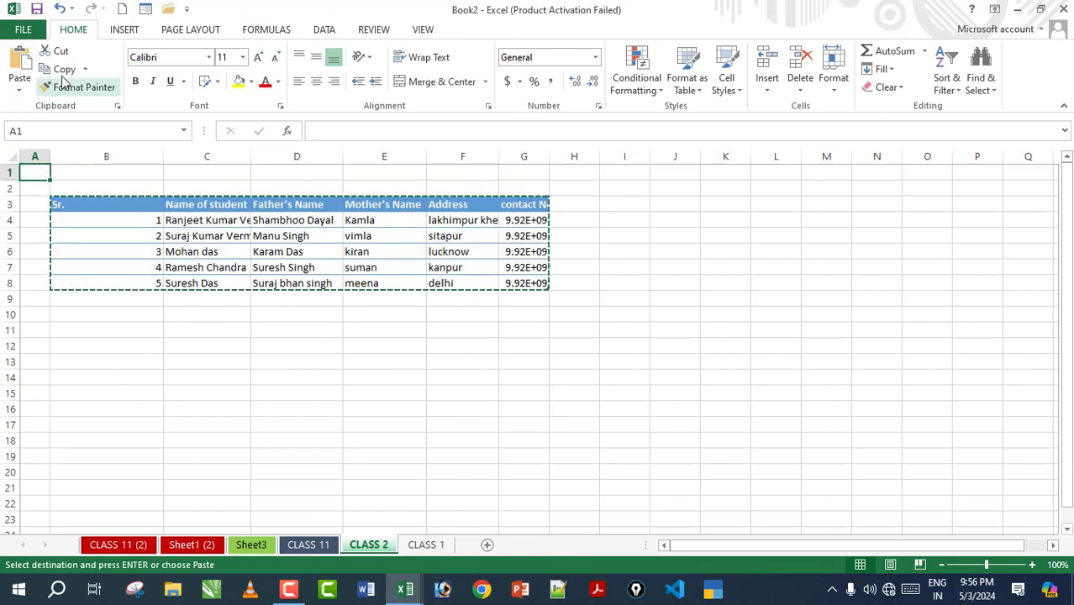
left_click(19, 66)
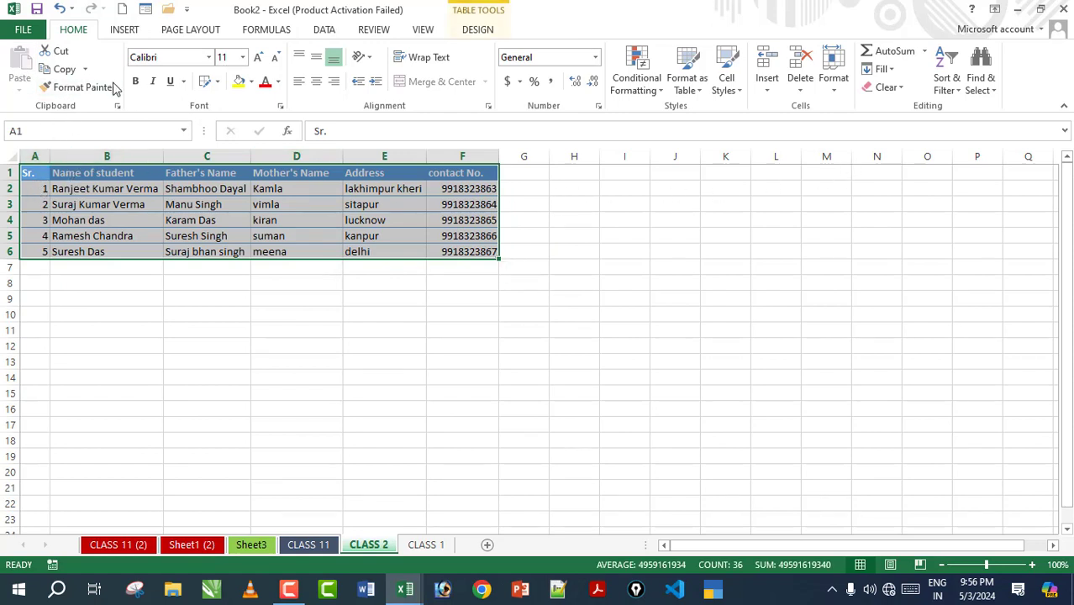
Step: Copy the student table A1:F6 and paste it at I1
left_click(65, 70)
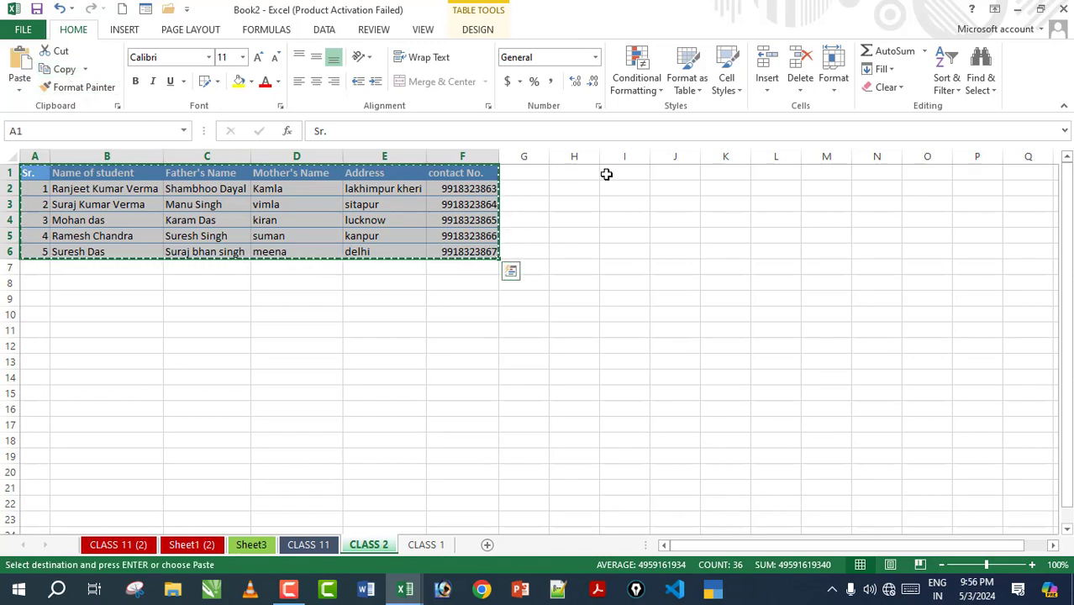
left_click(606, 174)
left_click(19, 68)
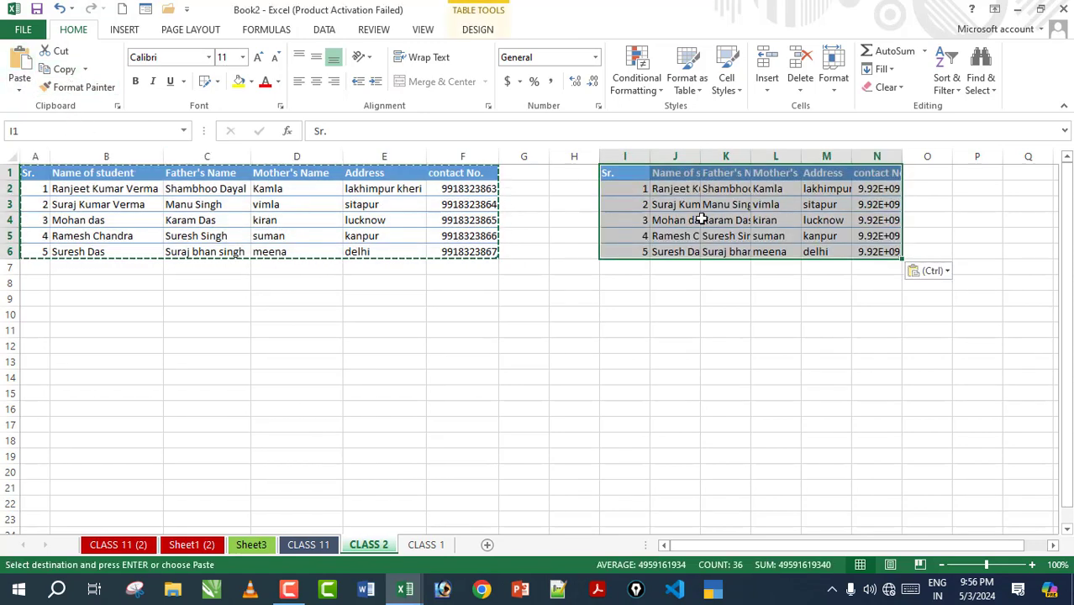
Step: AutoFit columns N through I to the copied contents and clear the copy marquee
double_click(903, 157)
double_click(853, 157)
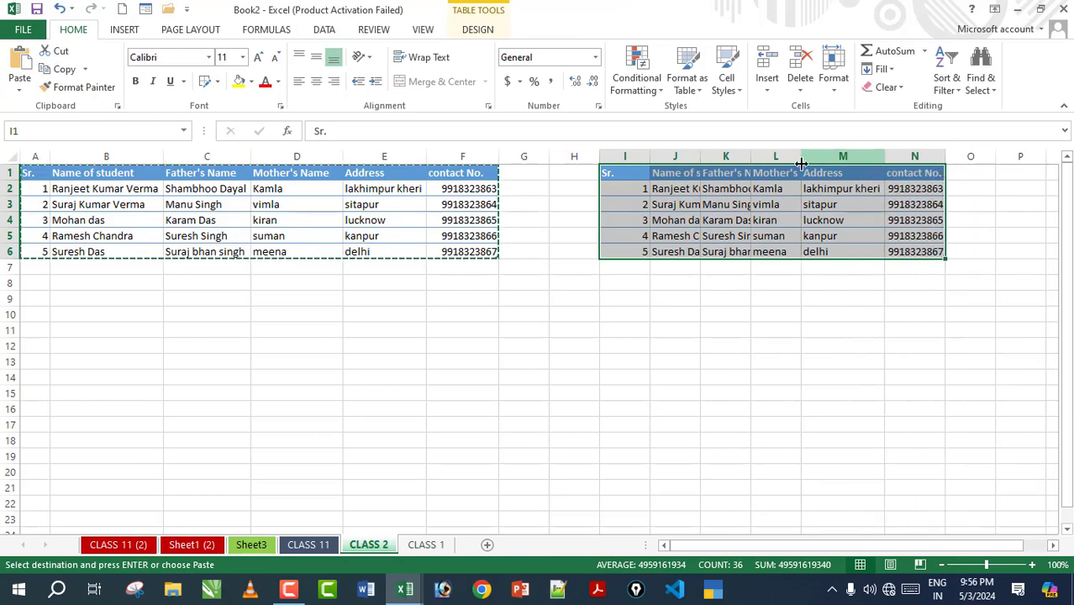
double_click(801, 157)
double_click(751, 157)
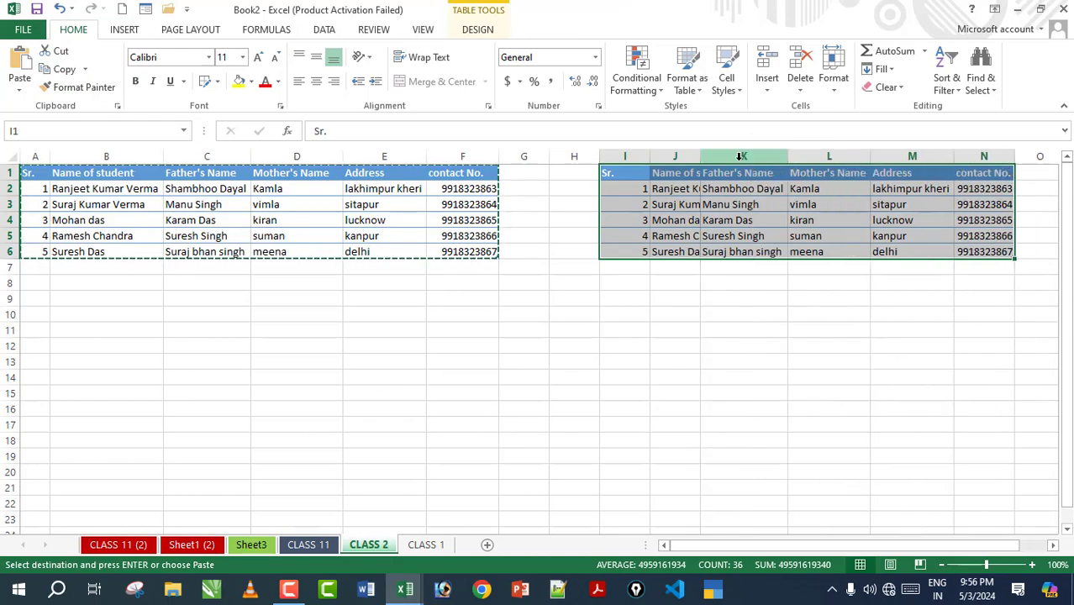
double_click(700, 158)
double_click(650, 162)
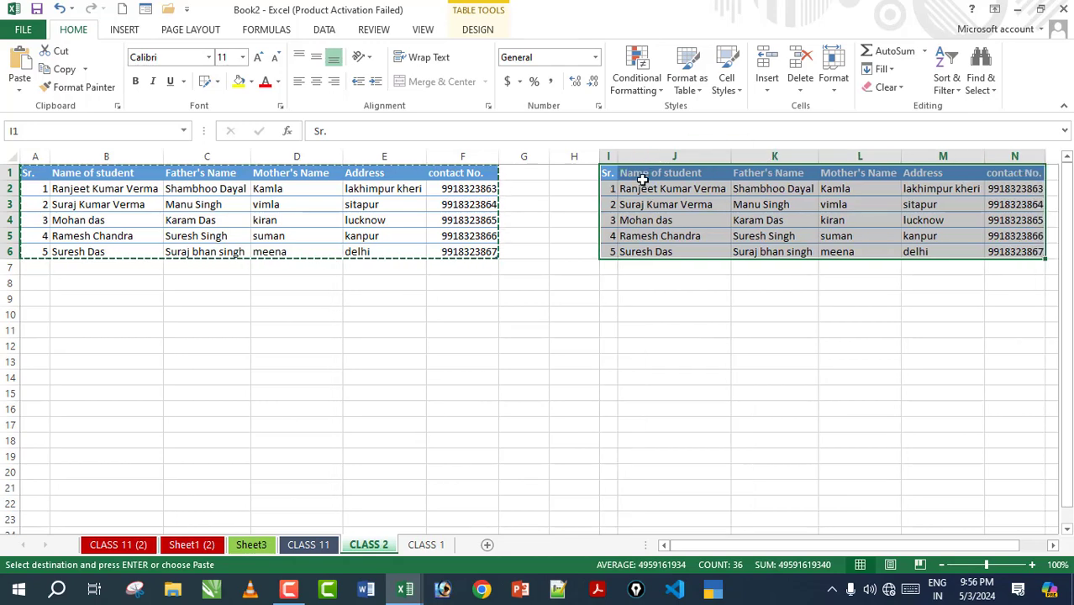
left_click(700, 366)
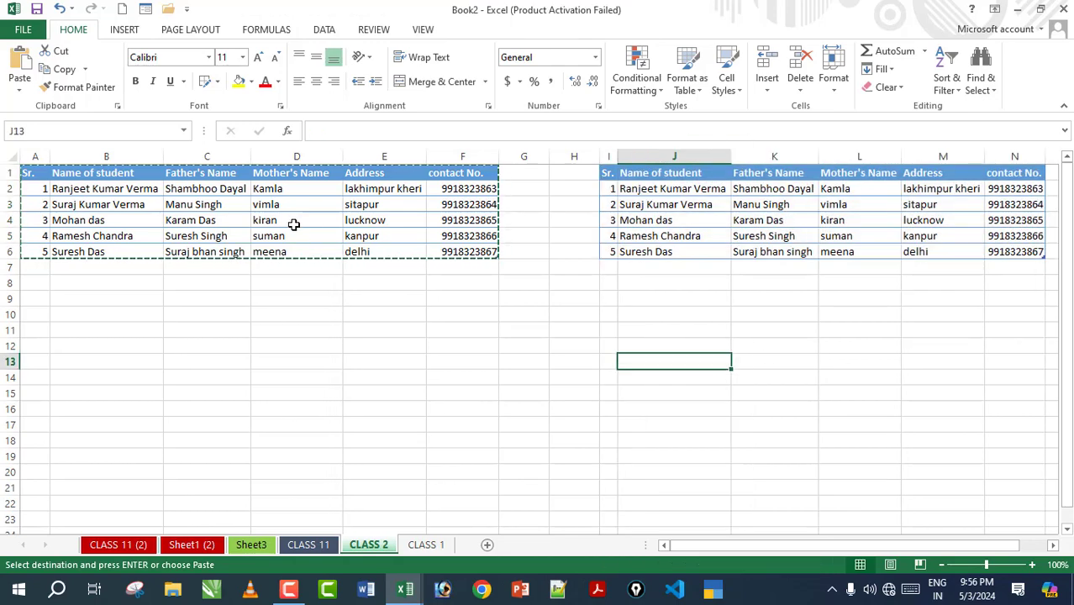
left_click(206, 344)
key("Escape")
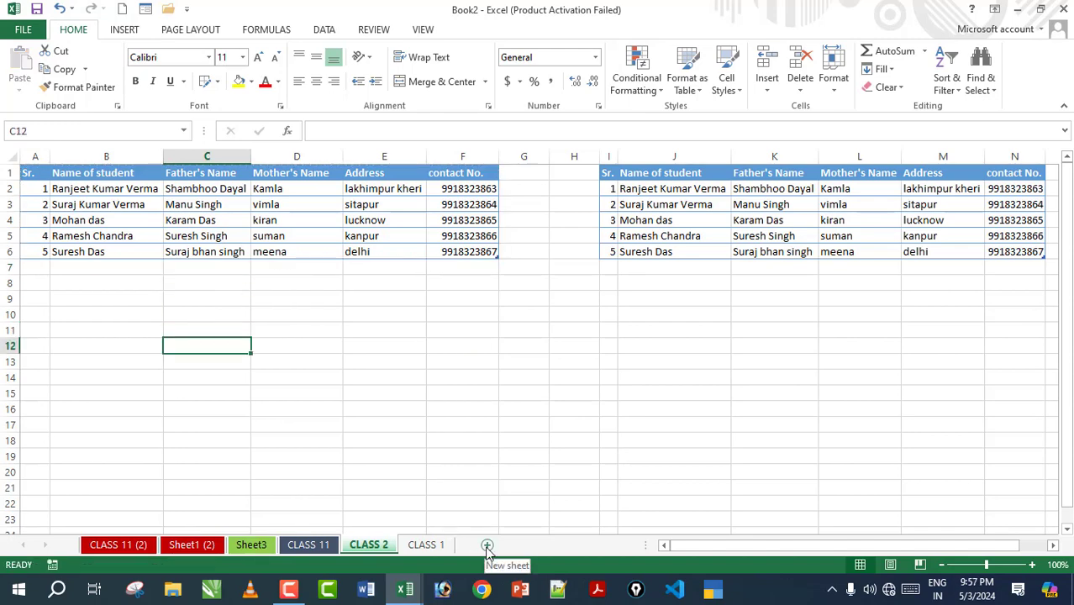
Step: Add a new worksheet and rename it BILLING
left_click(488, 546)
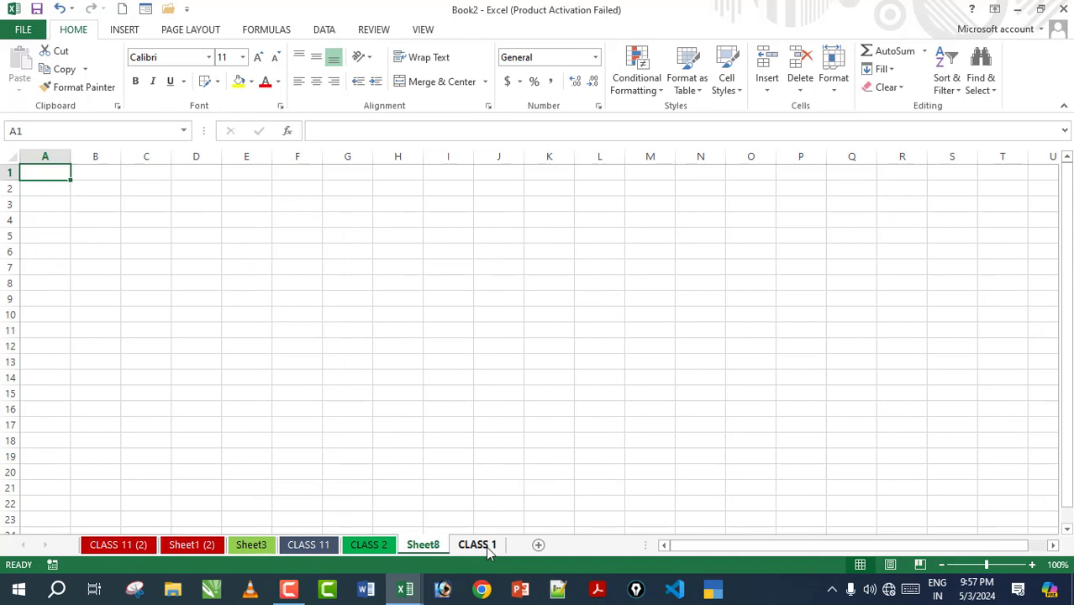
left_click(487, 546)
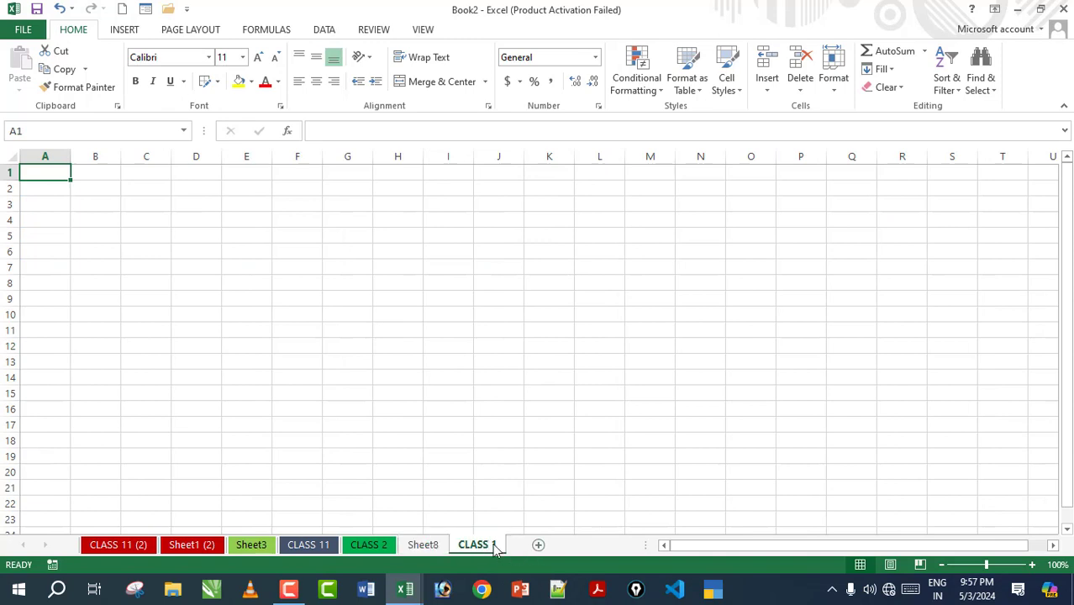
right_click(428, 545)
left_click(483, 397)
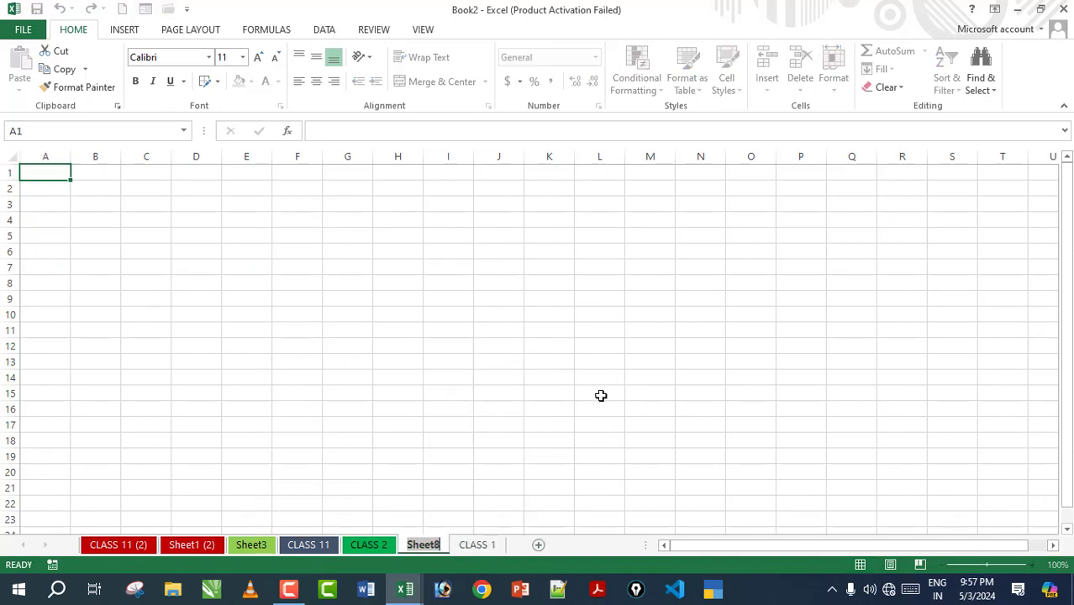
type("BILLING")
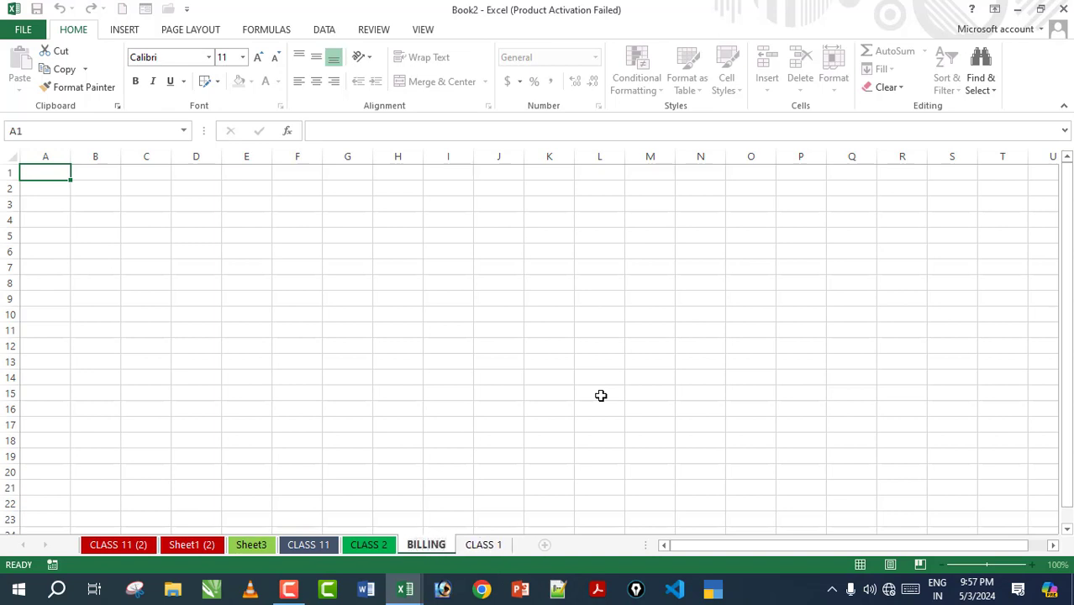
left_click(427, 449)
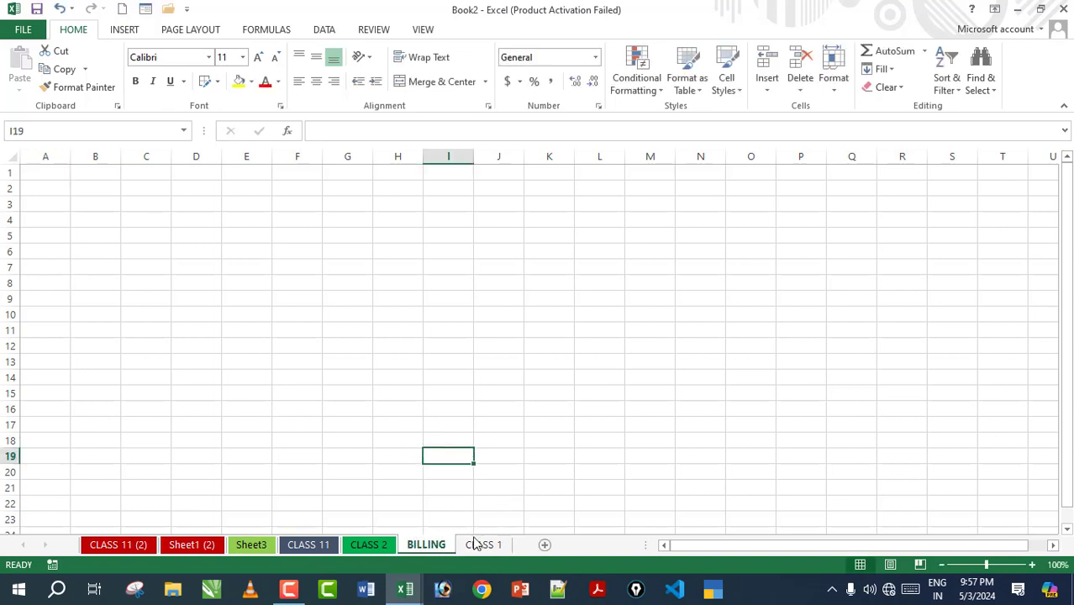
Step: Enter headers PRODUCT, QTY, RATE, AMOUNT, DISC 5% and Net amount across B3:G3
left_click(93, 205)
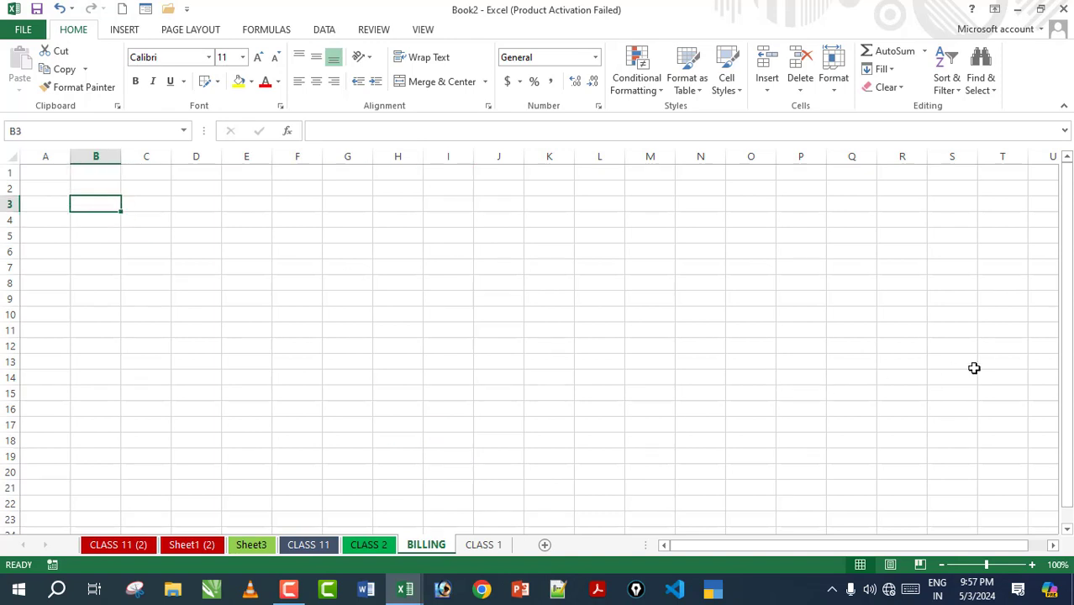
type("PRODUCT")
key("Tab")
type("QTY")
key("Tab")
type("R")
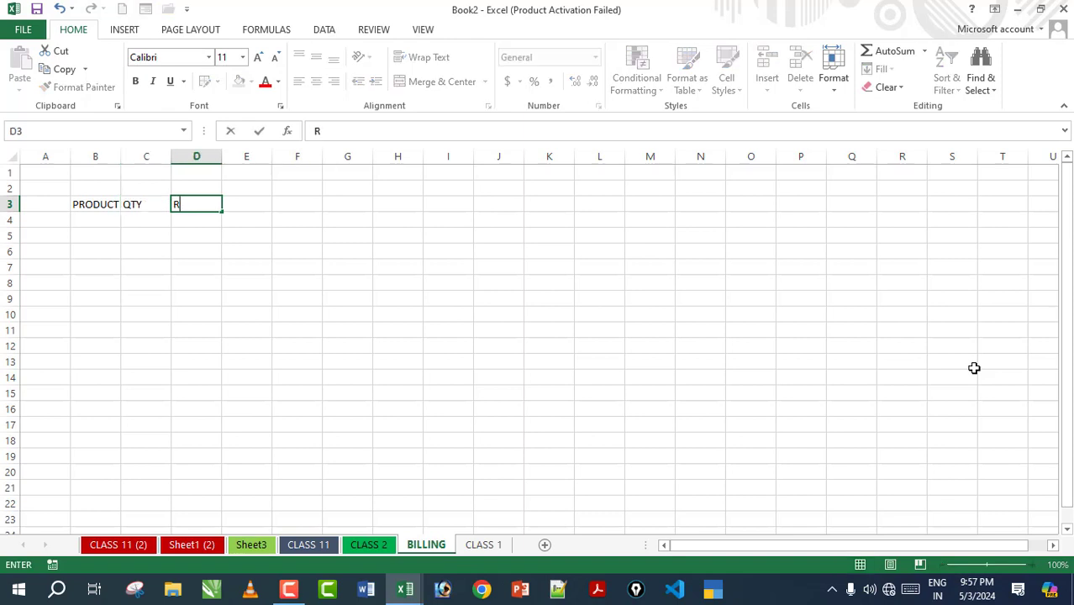
type("ATE")
key("Tab")
type("AMO")
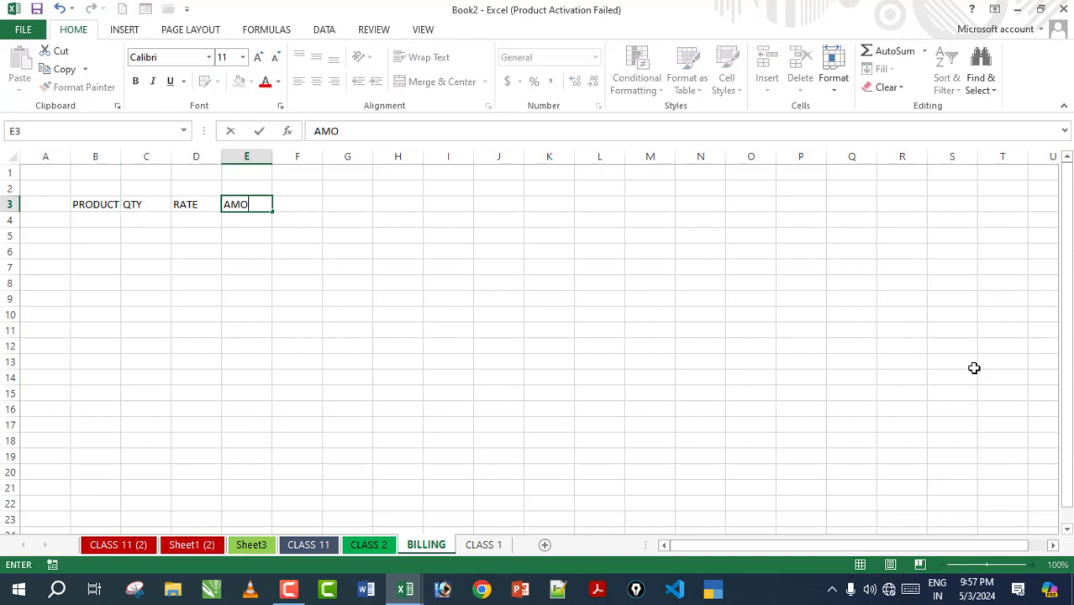
type("UNT")
key("Tab")
type("DISC 5%")
key("Tab")
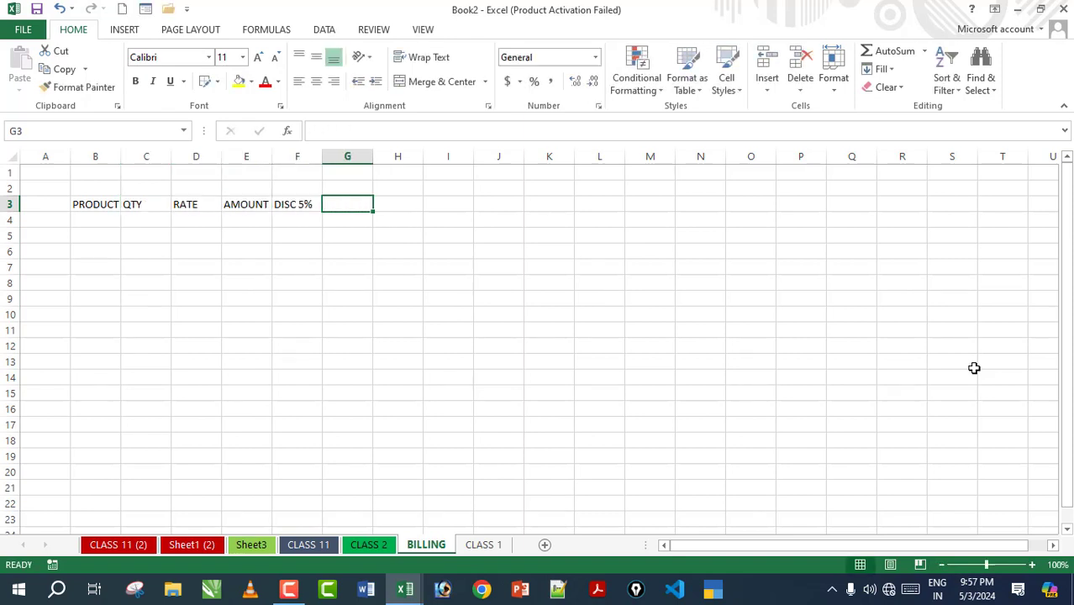
type("Net amount")
key("Down")
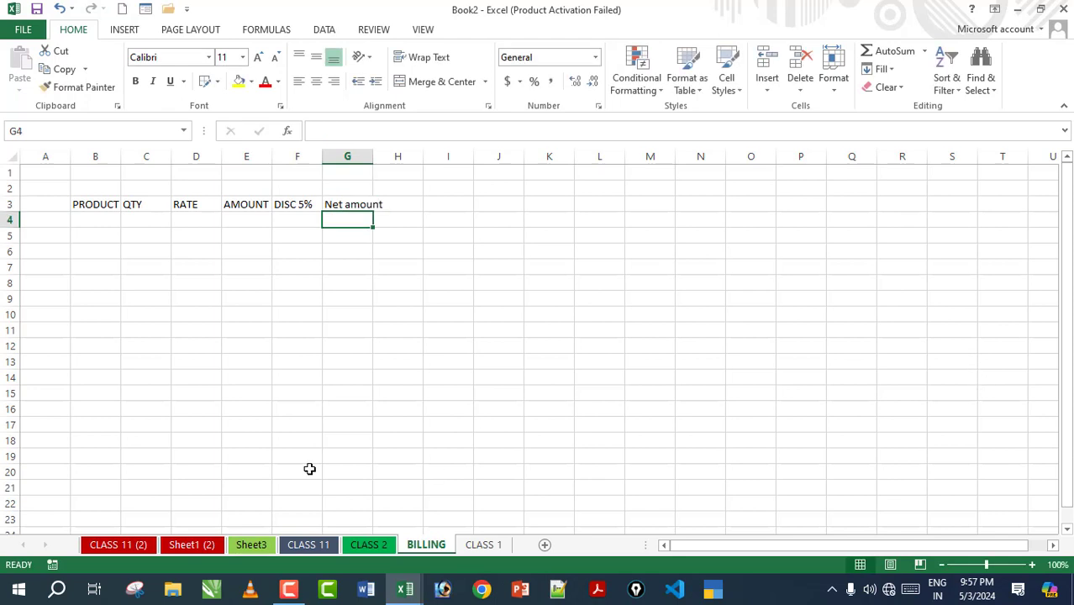
Step: Widen columns B and G to fit PRODUCT and Net amount, then select B3:G21
left_click_drag(309, 472, 303, 455)
left_click_drag(95, 204, 448, 223)
left_click(398, 282)
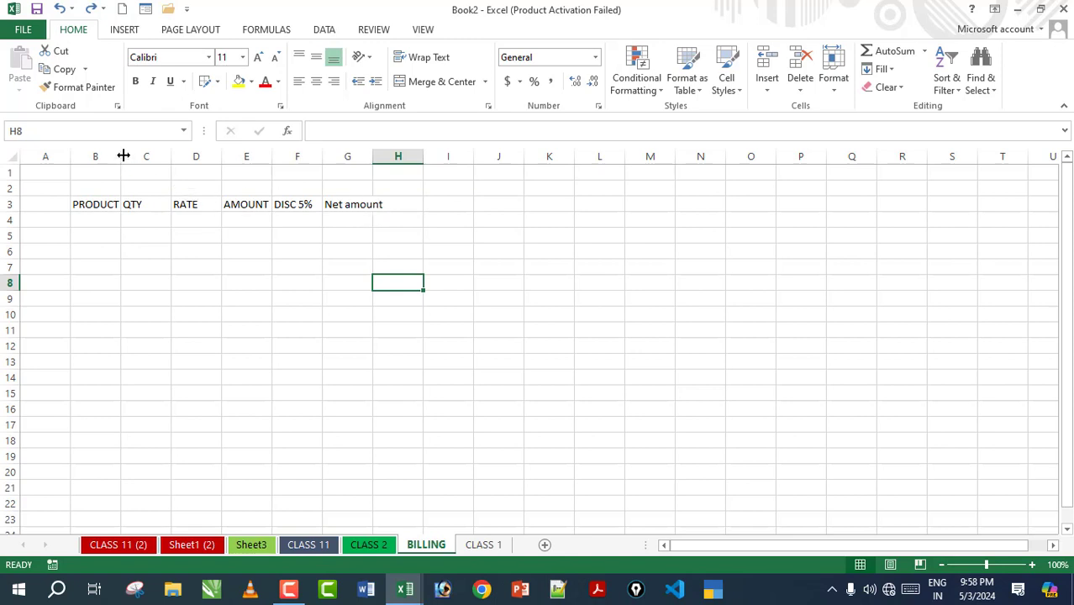
left_click_drag(123, 155, 367, 156)
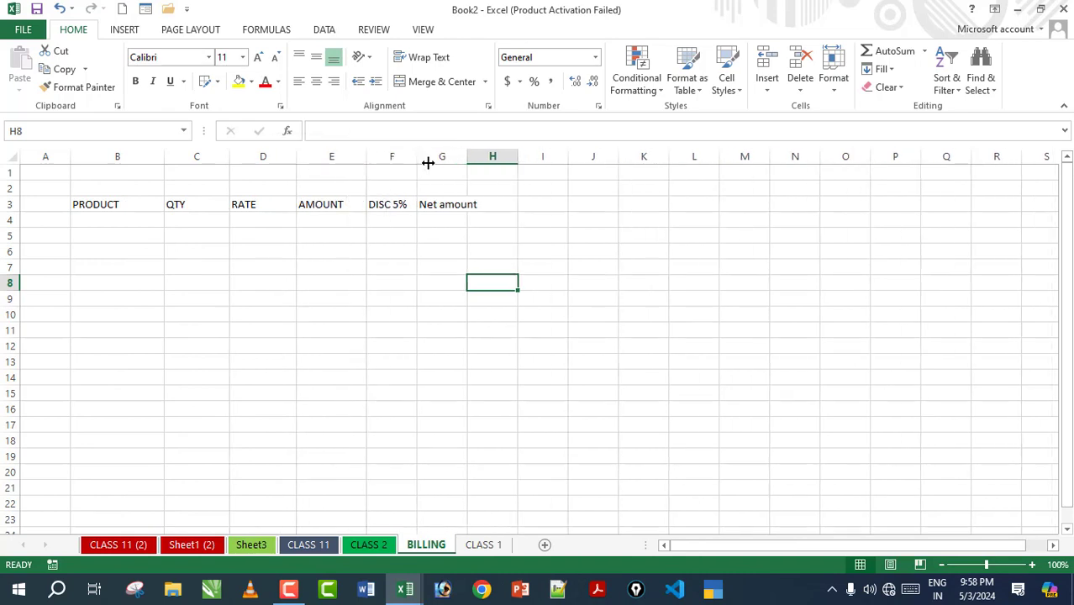
left_click_drag(468, 157, 504, 157)
left_click(538, 349)
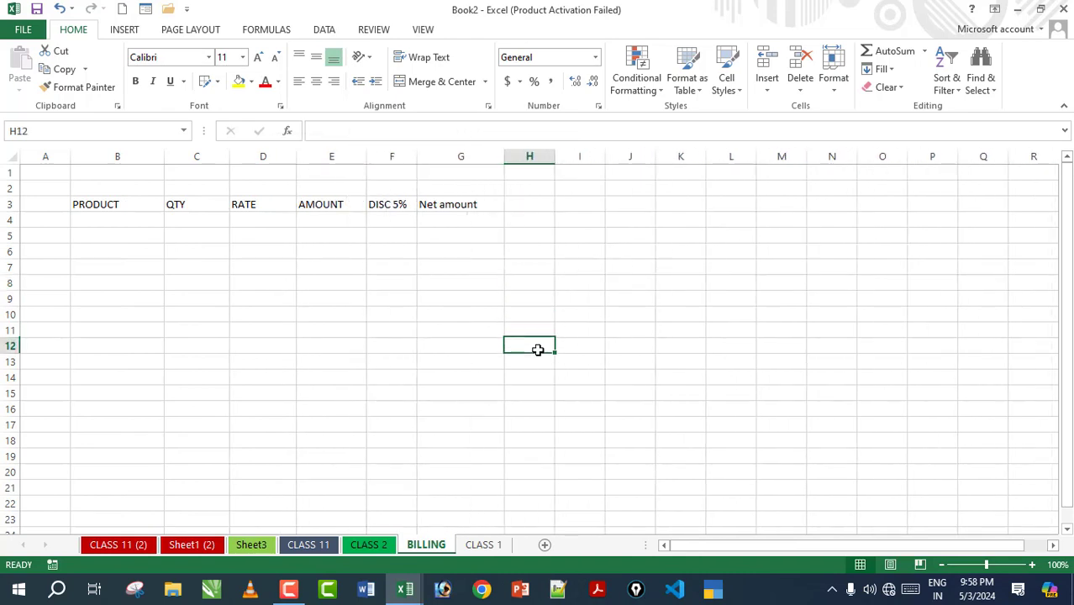
left_click_drag(79, 205, 473, 494)
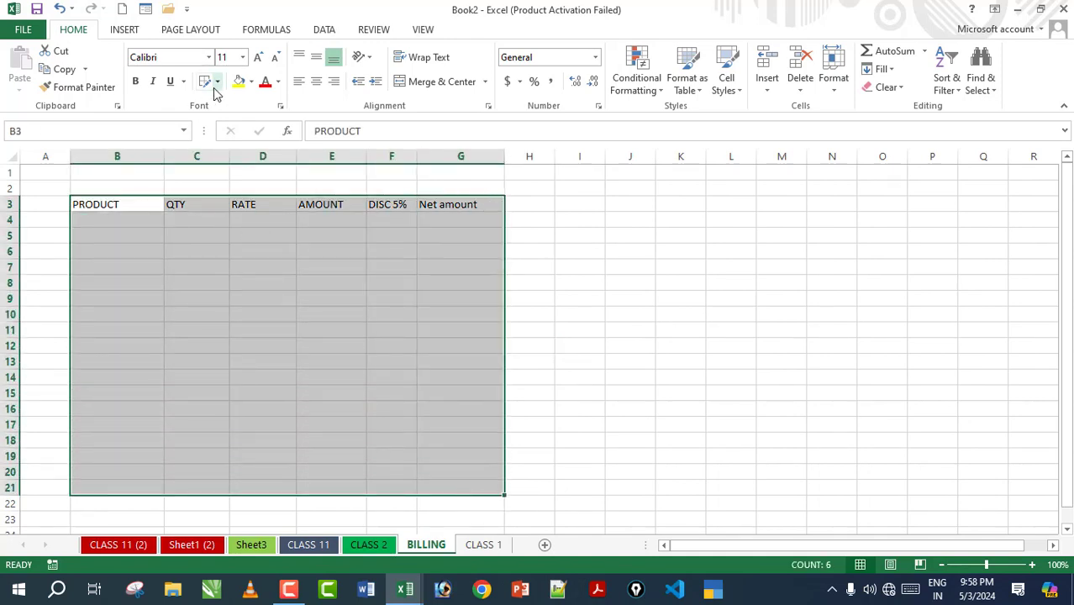
Step: Put an outside border around the B3:G21 table
left_click(217, 82)
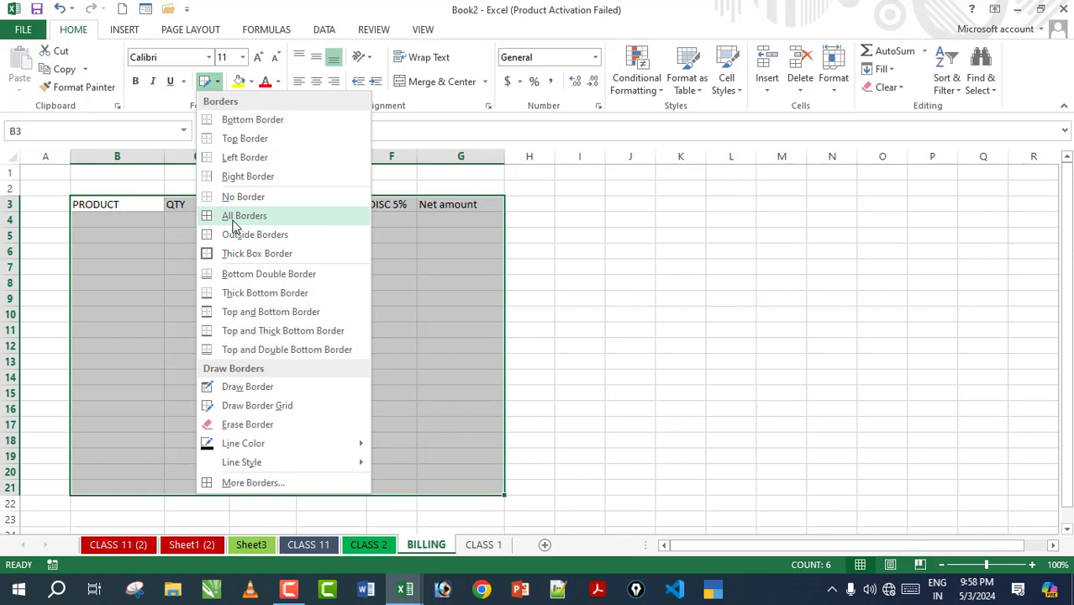
left_click(235, 245)
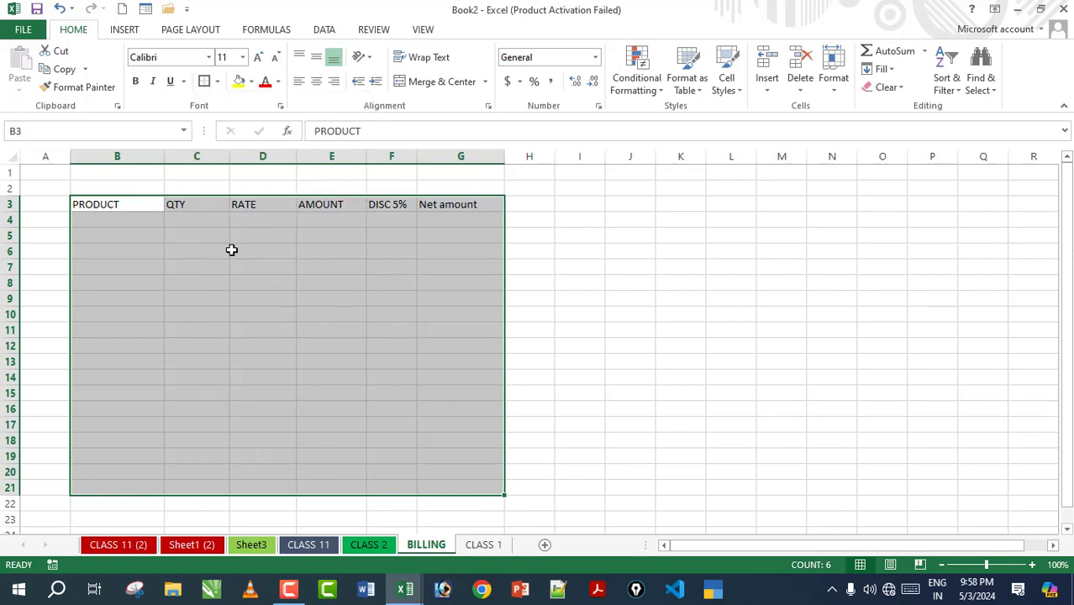
left_click(408, 270)
left_click(198, 363)
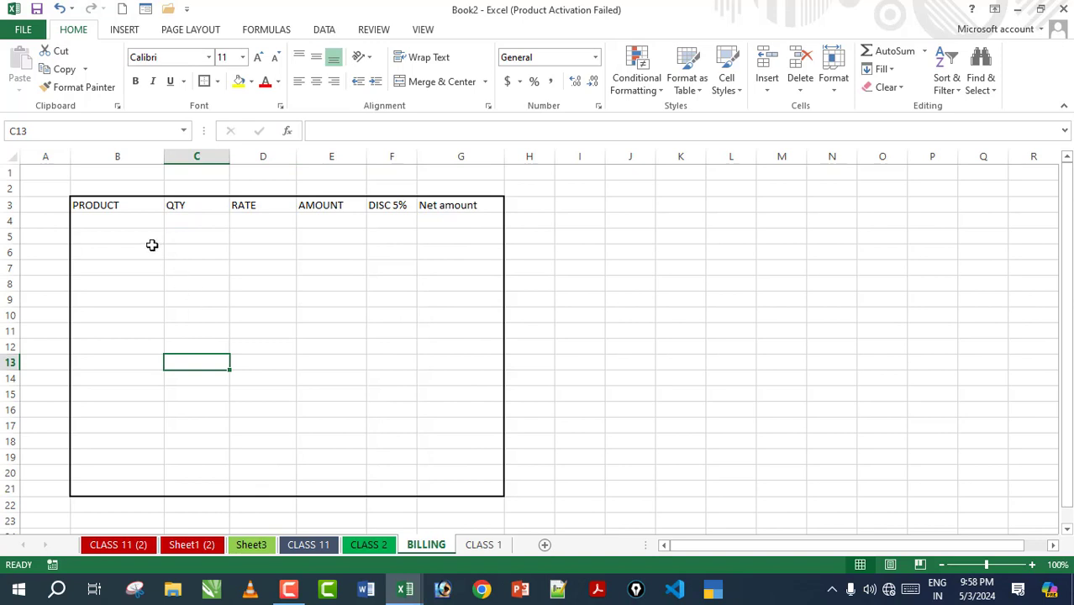
Step: Make the header row B3:G3 bold with a yellow fill
left_click(112, 209)
left_click_drag(113, 209, 432, 206)
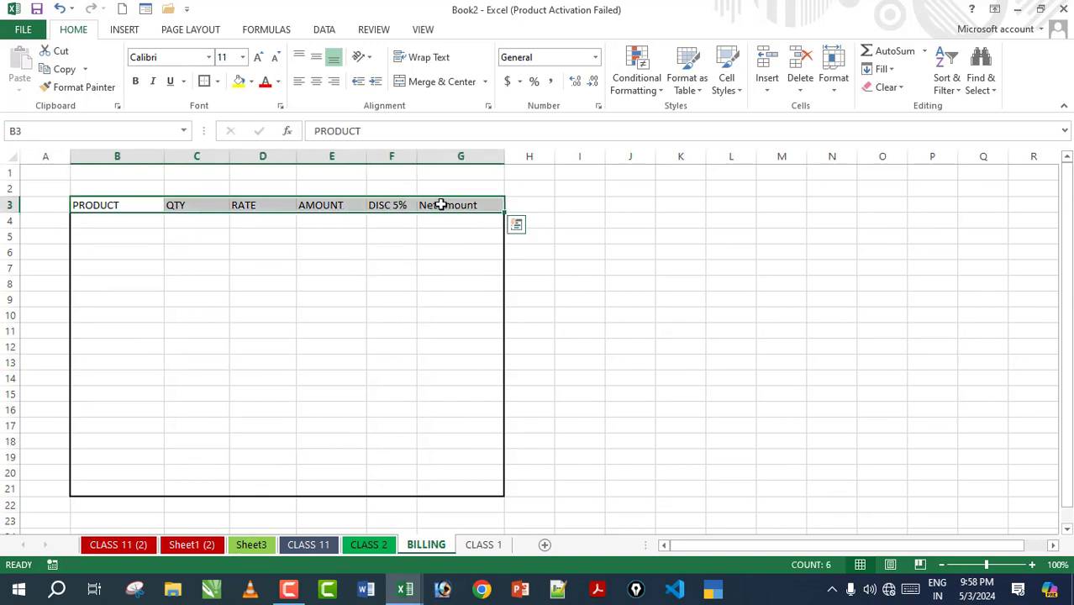
left_click(252, 81)
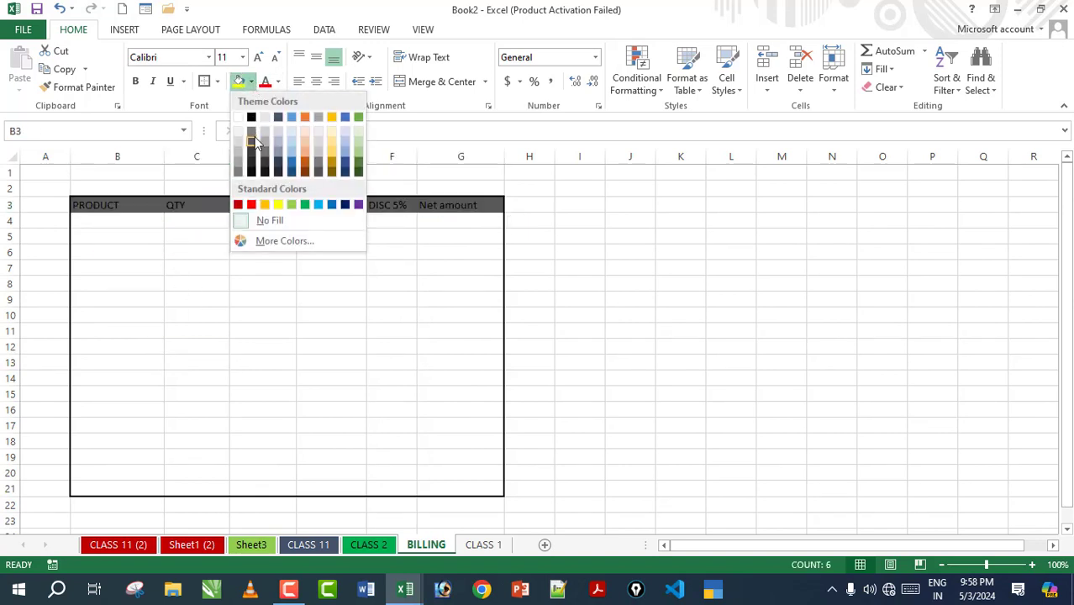
left_click(278, 204)
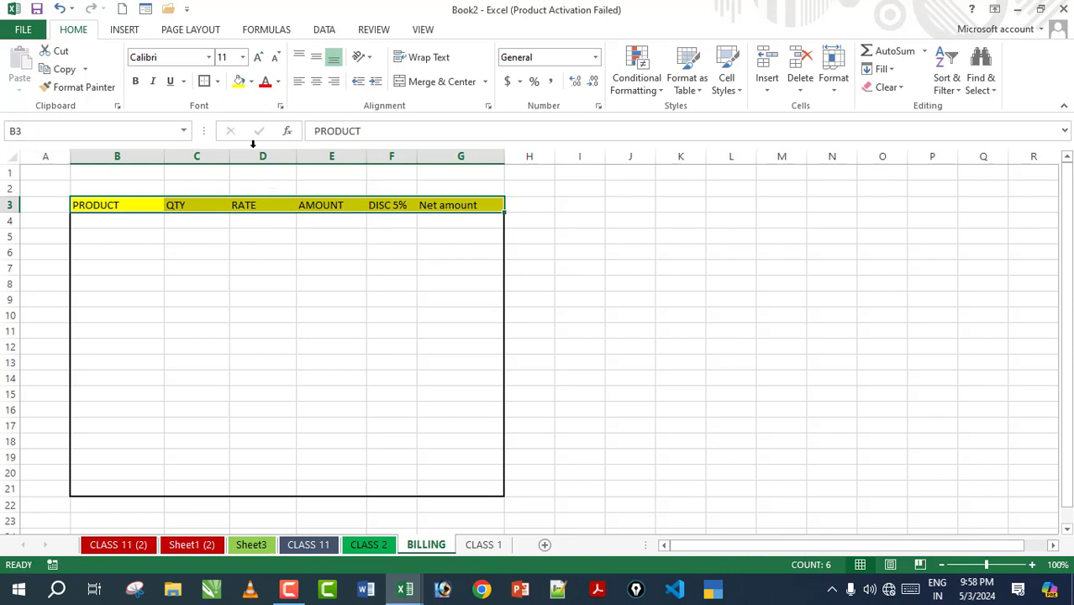
left_click(135, 81)
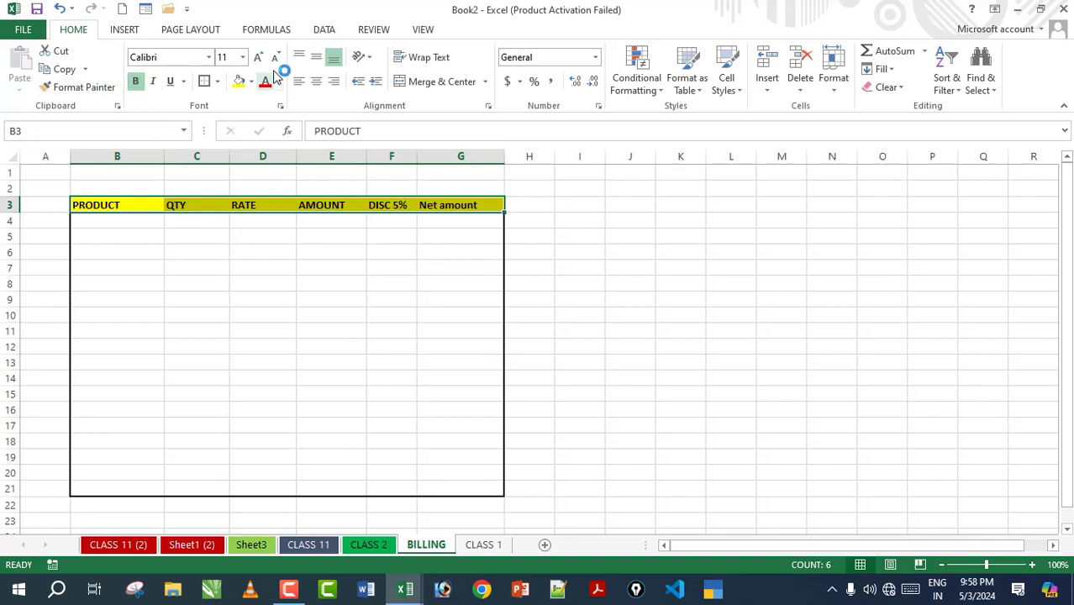
left_click(319, 299)
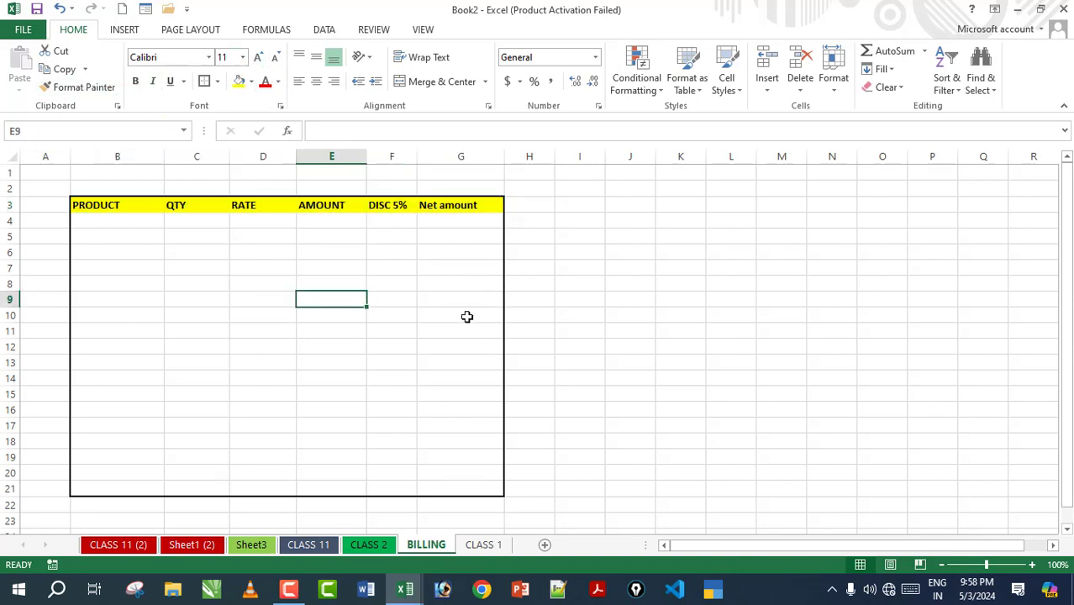
left_click(137, 223)
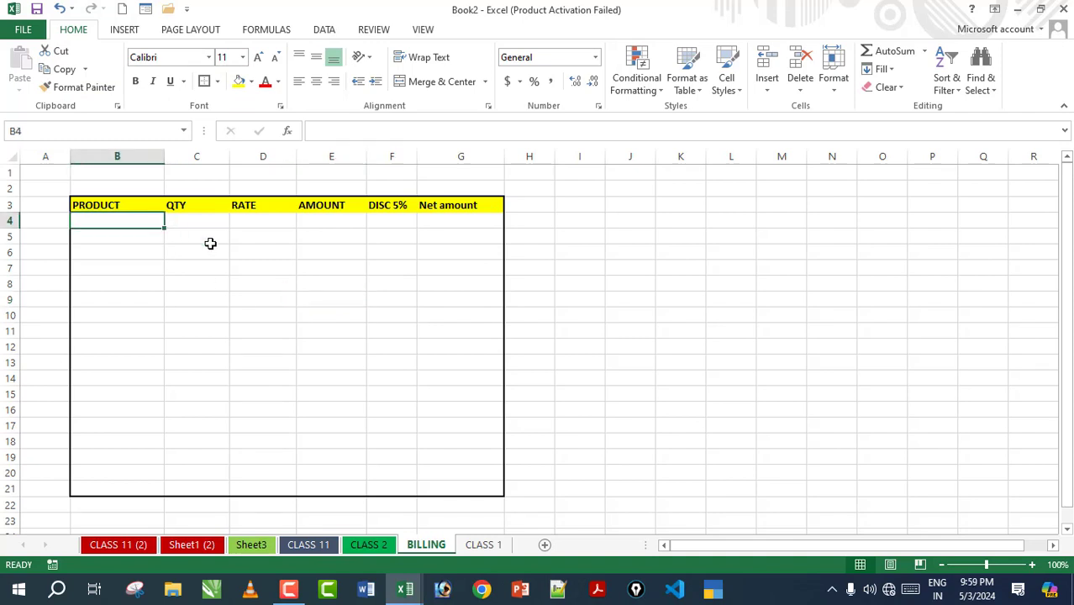
Step: List the products Mouse, keyboard and monitor in B4:B6
type("Mouse")
key("Return")
type("key")
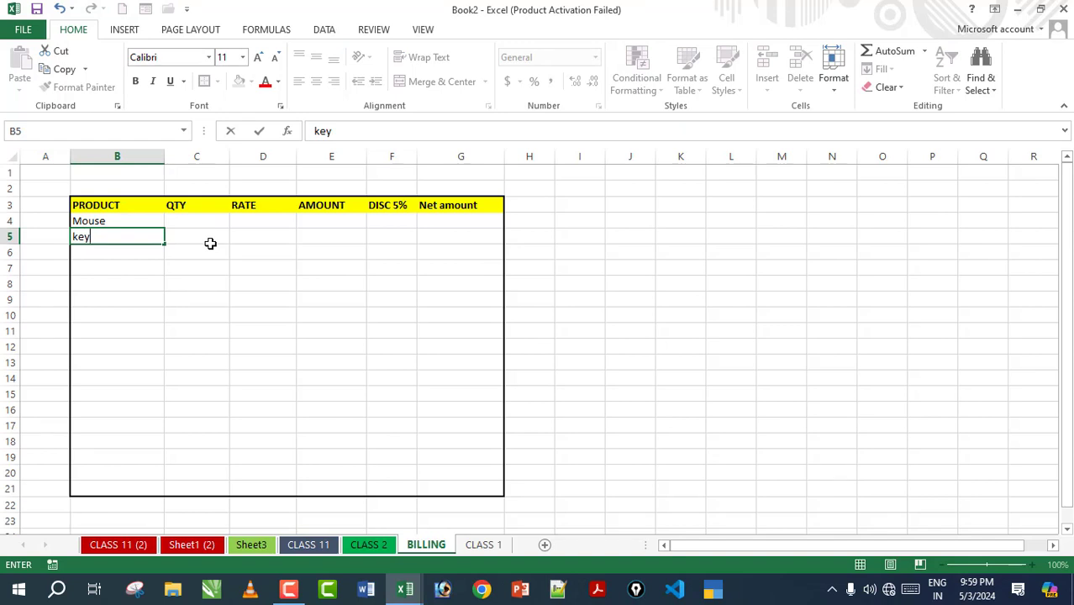
type("board")
key("Return")
type("monitor")
key("Return")
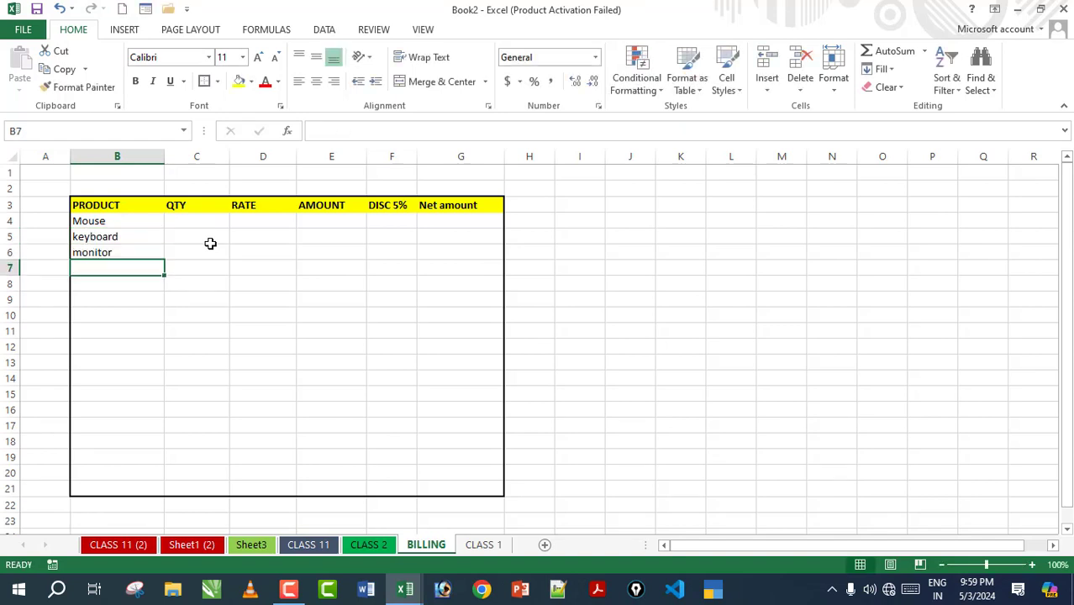
key("Down")
key("Down")
key("Down")
key("Right")
key("Right")
key("Right")
Step: Enter QTY 55 and rate 550 for Mouse
left_click(190, 224)
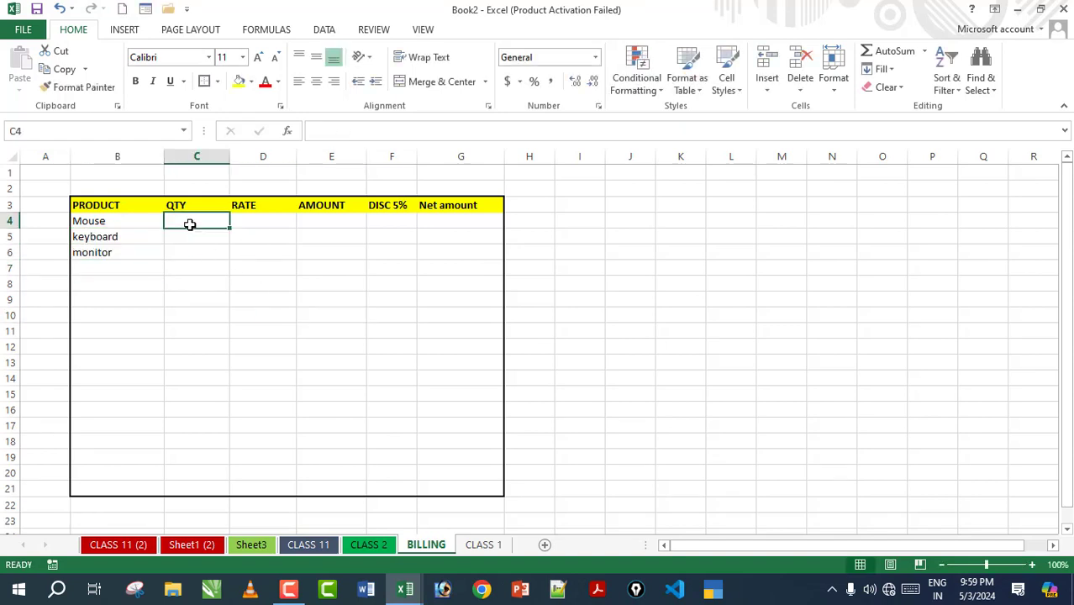
type("55")
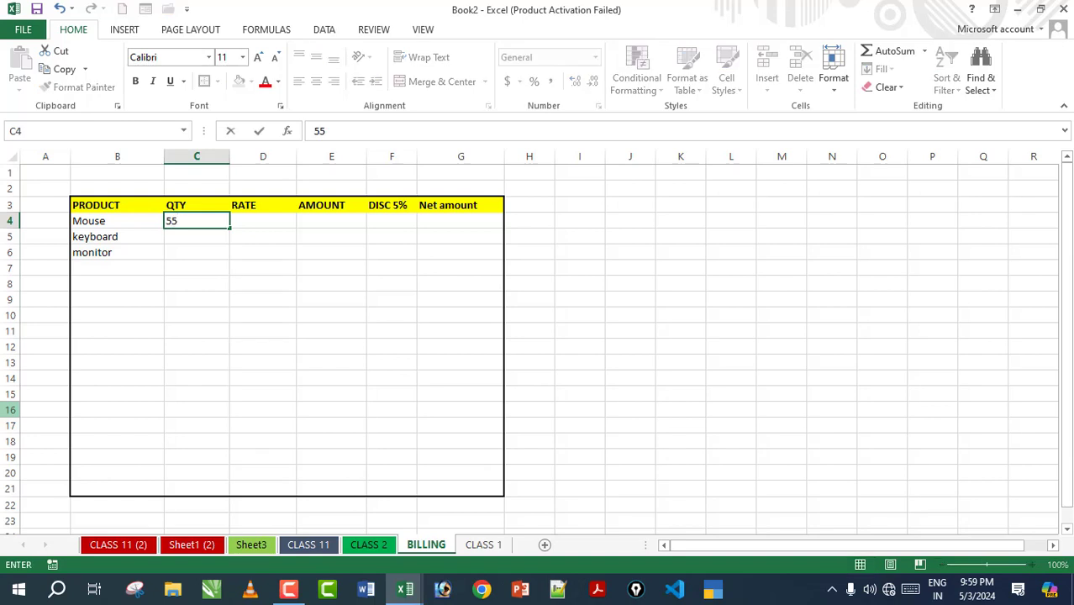
key("Tab")
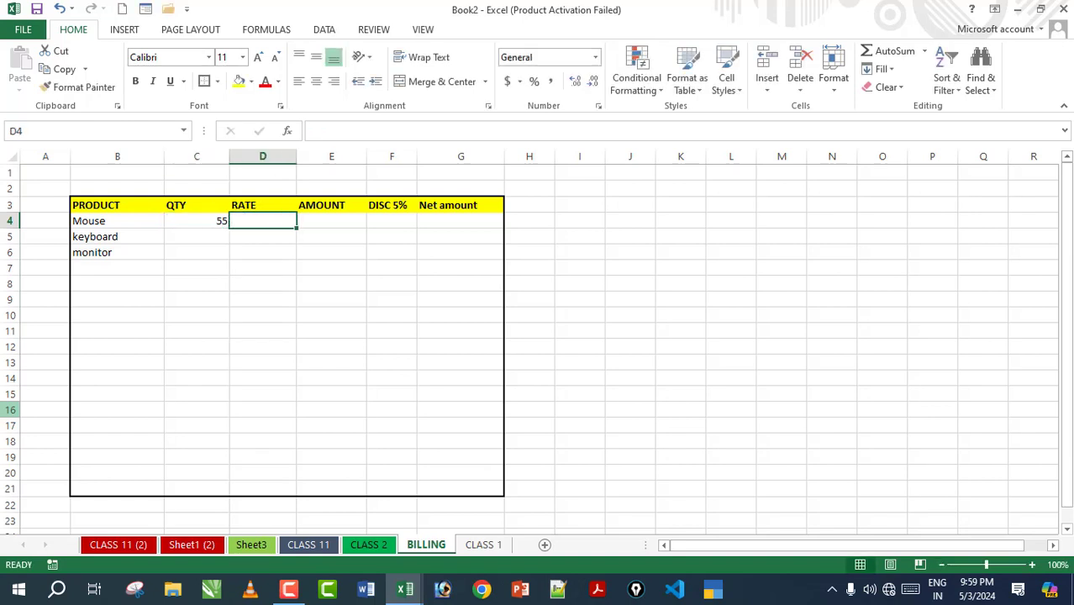
type("55")
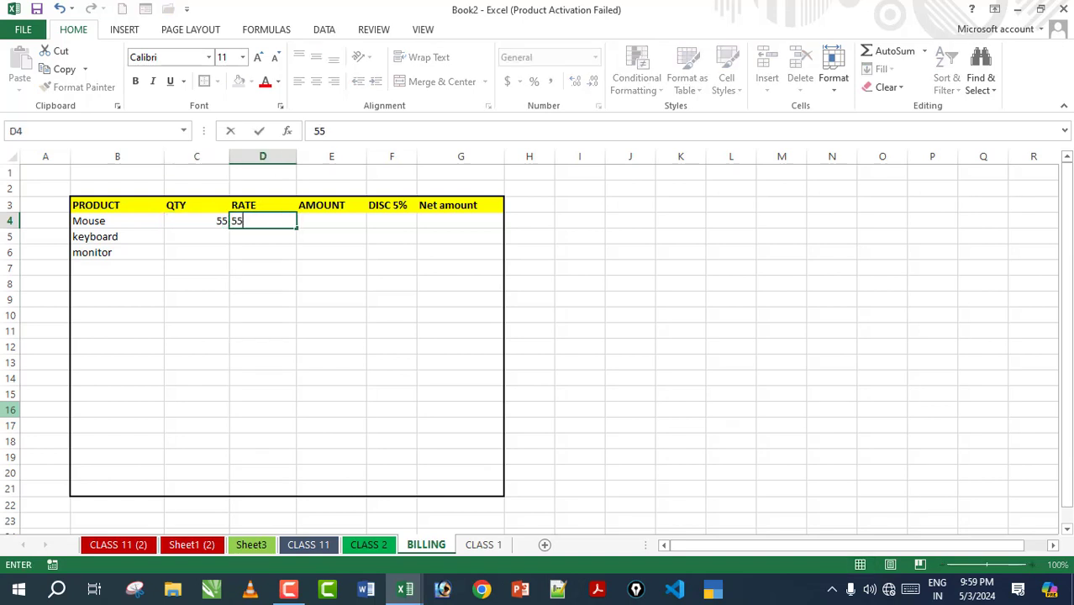
key("Tab")
key("Tab")
key("Tab")
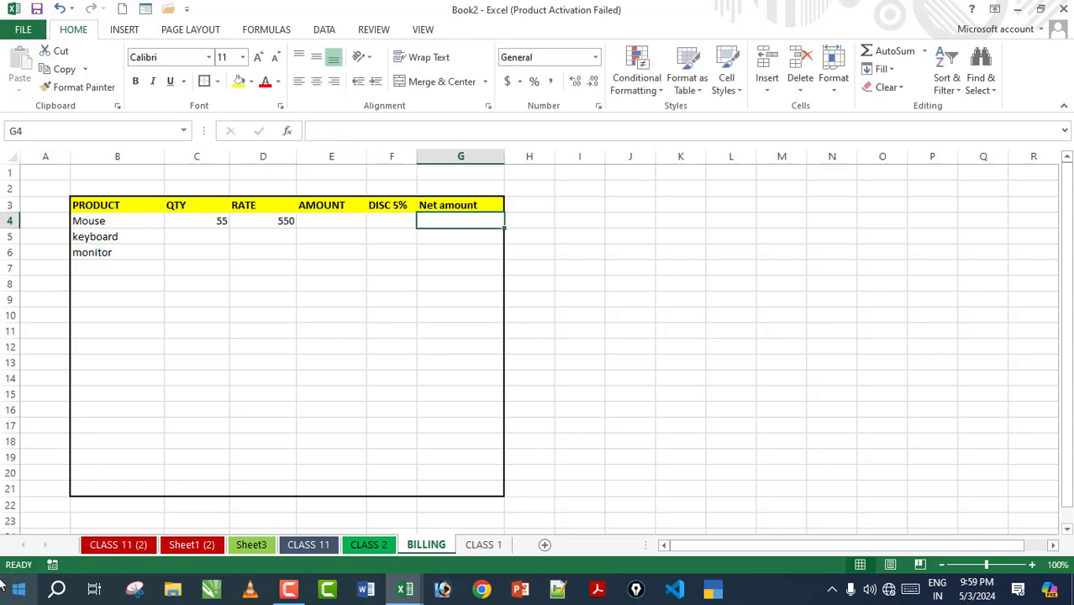
Step: Rename the RATE header in D3 to RATE(per)
left_click(198, 427)
left_click(256, 300)
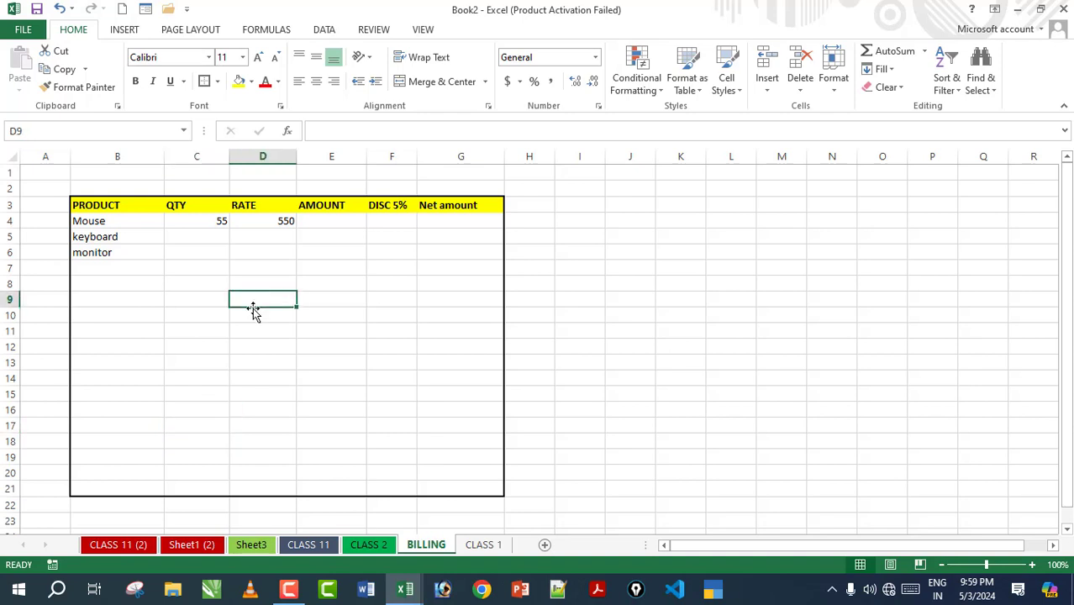
left_click(193, 220)
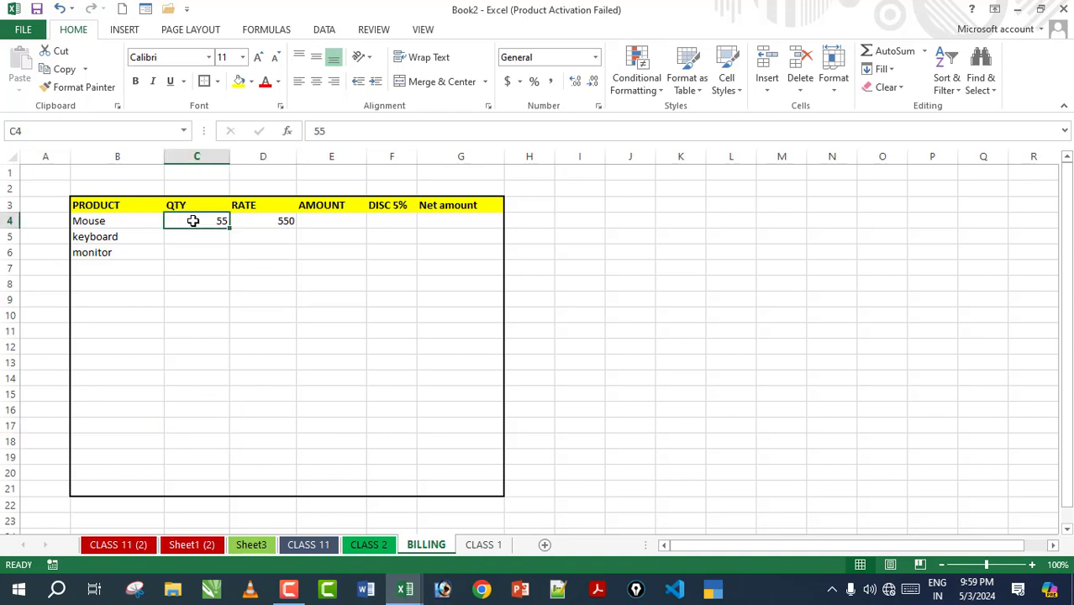
left_click(257, 220)
double_click(266, 205)
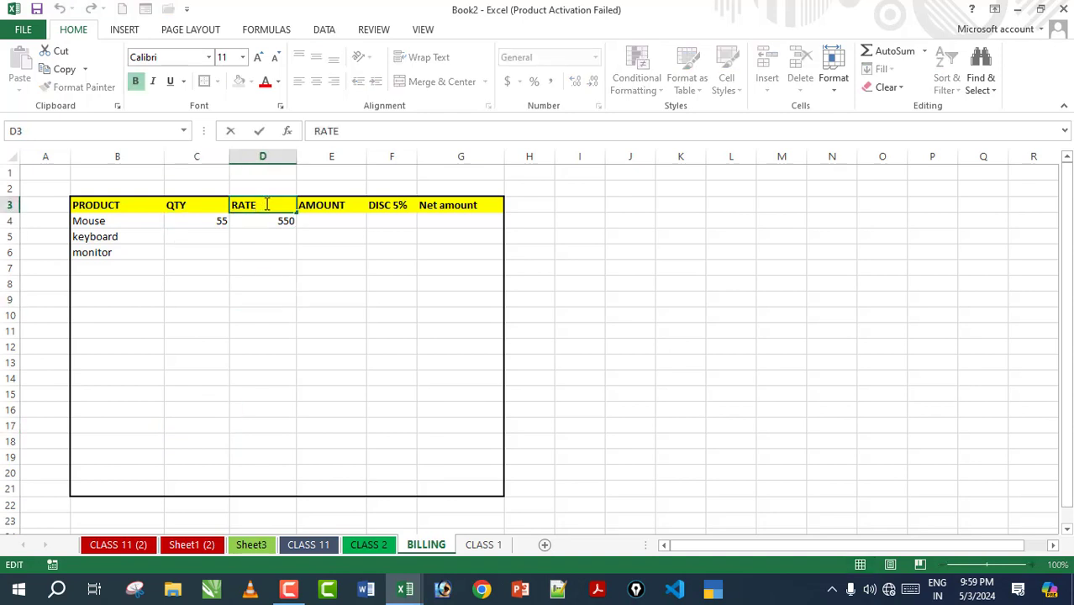
type("(per)")
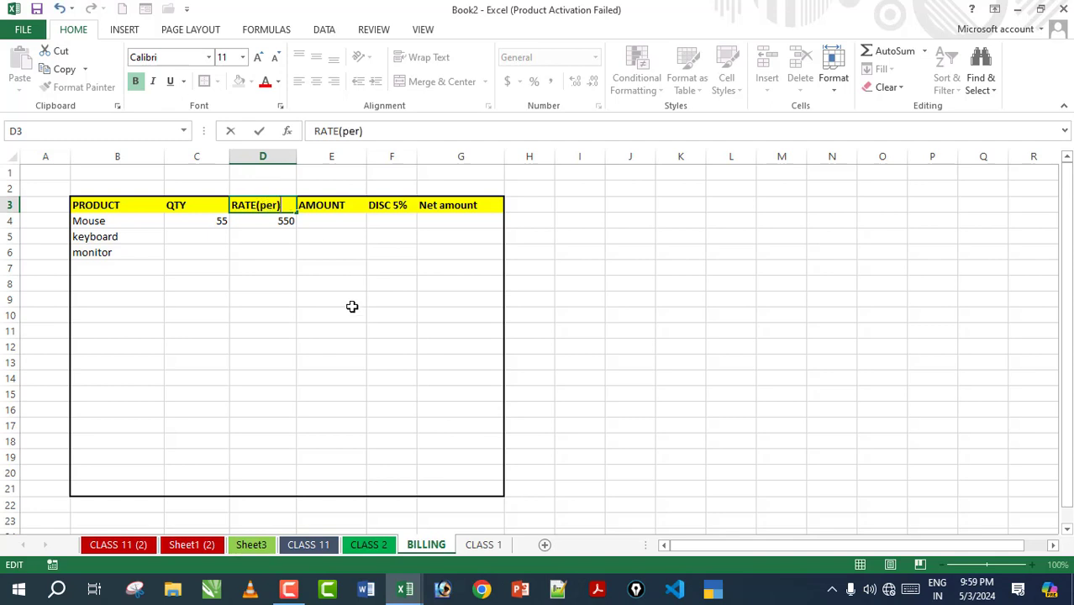
left_click(352, 304)
Step: Start a formula in E4, the AMOUNT cell for Mouse
left_click(269, 222)
left_click(335, 223)
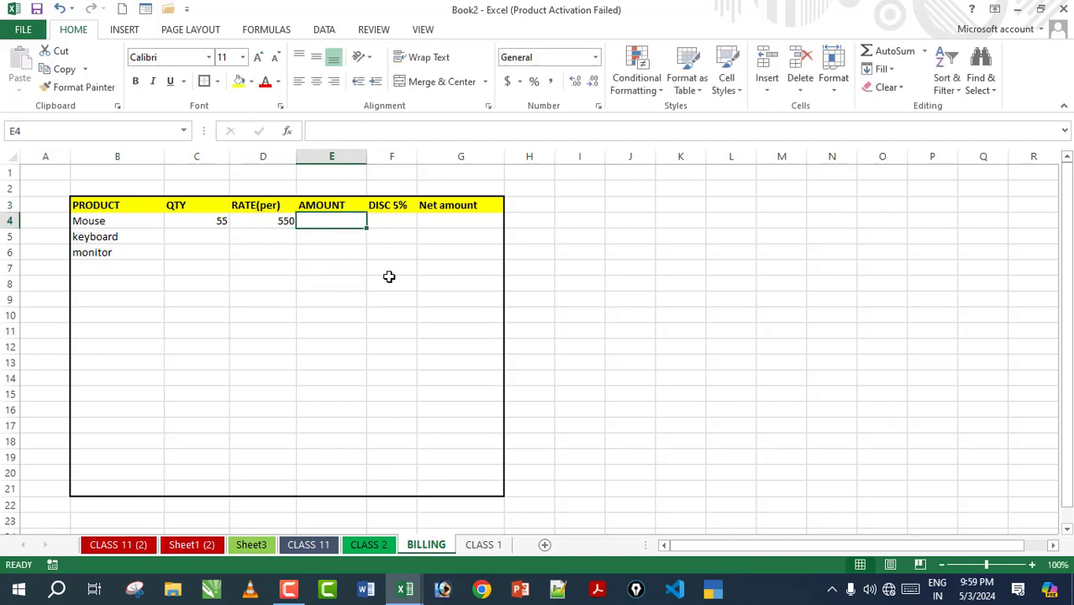
type("=")
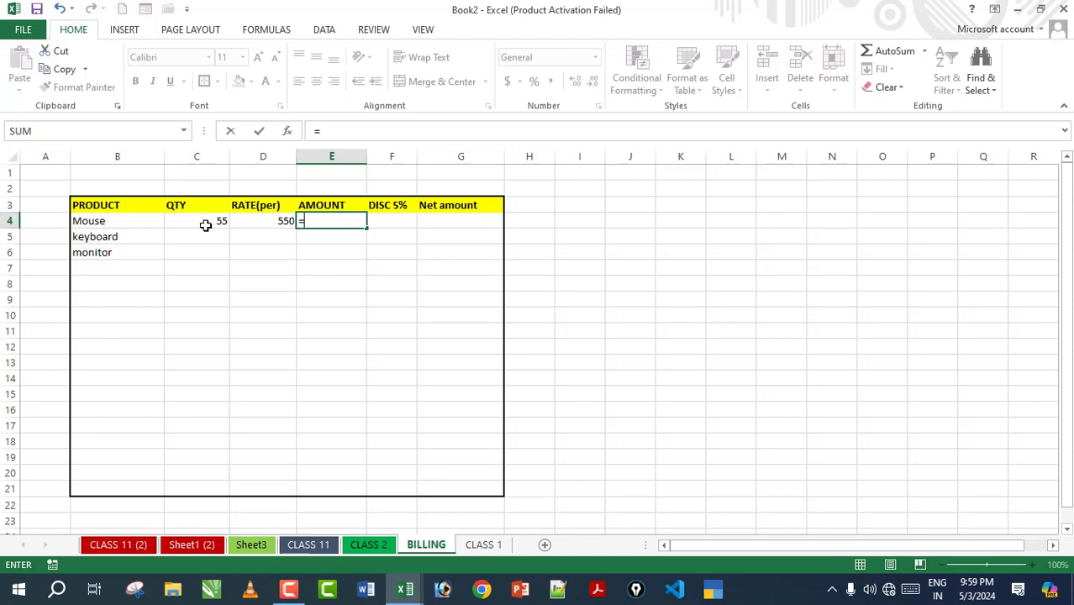
Step: Complete the formula =C4*D4 in E4 so the Mouse amount shows 30250
left_click(203, 223)
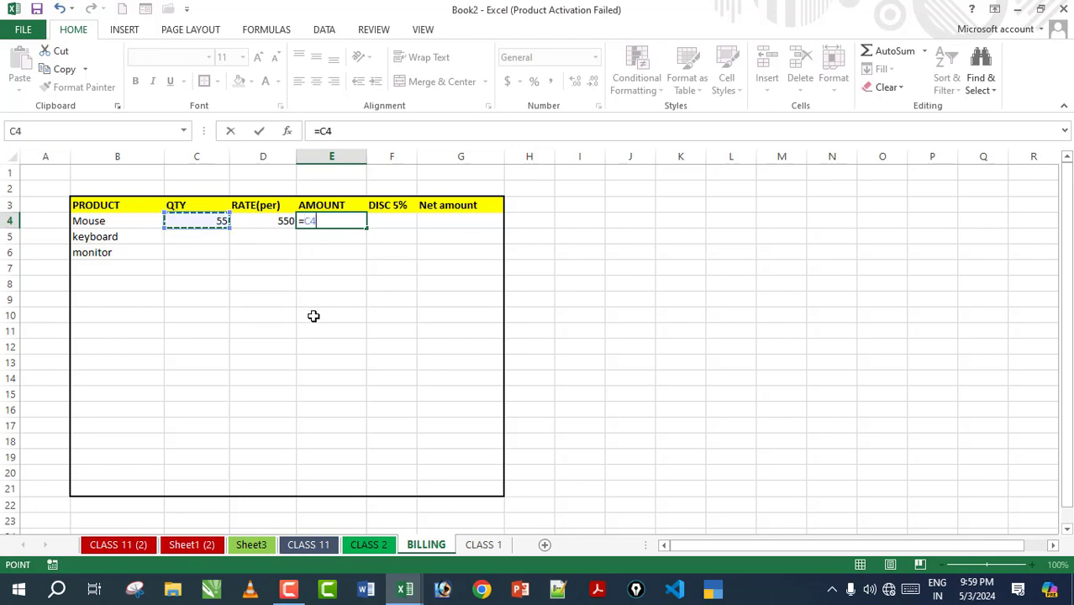
type("*")
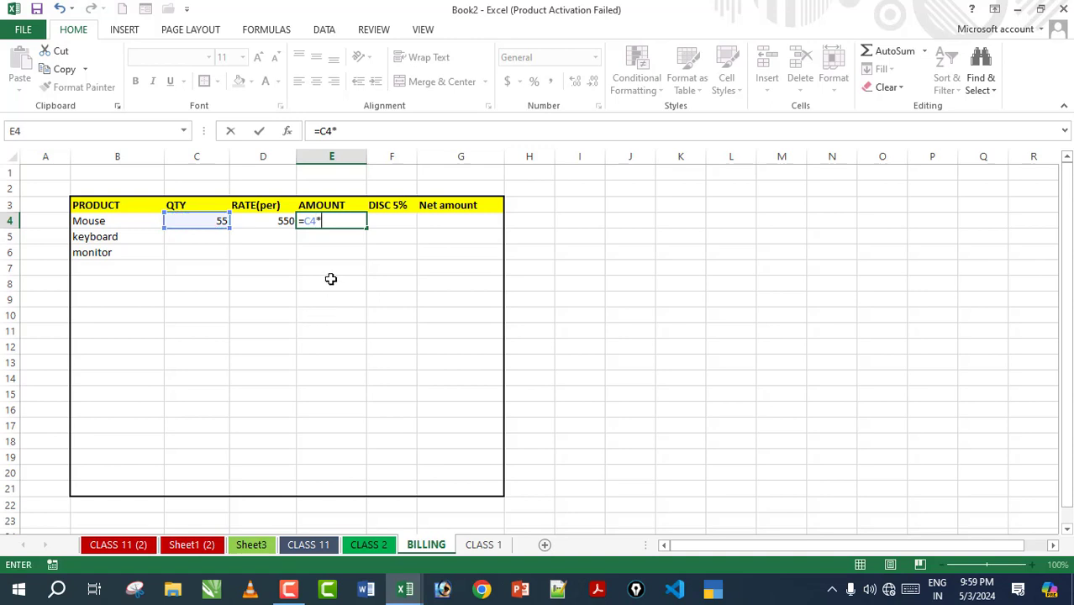
left_click(265, 222)
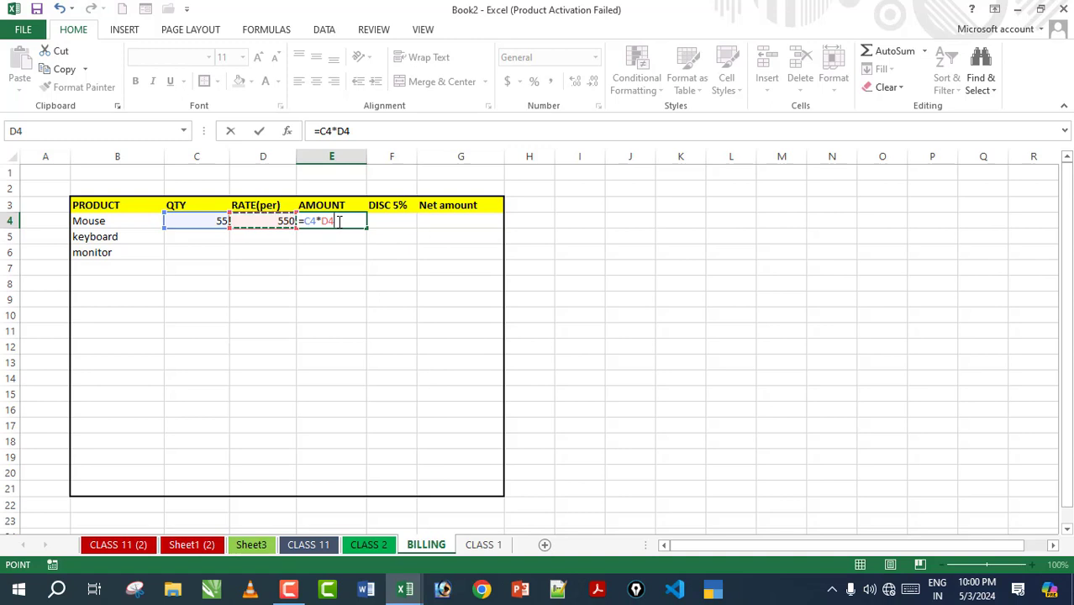
key("Return")
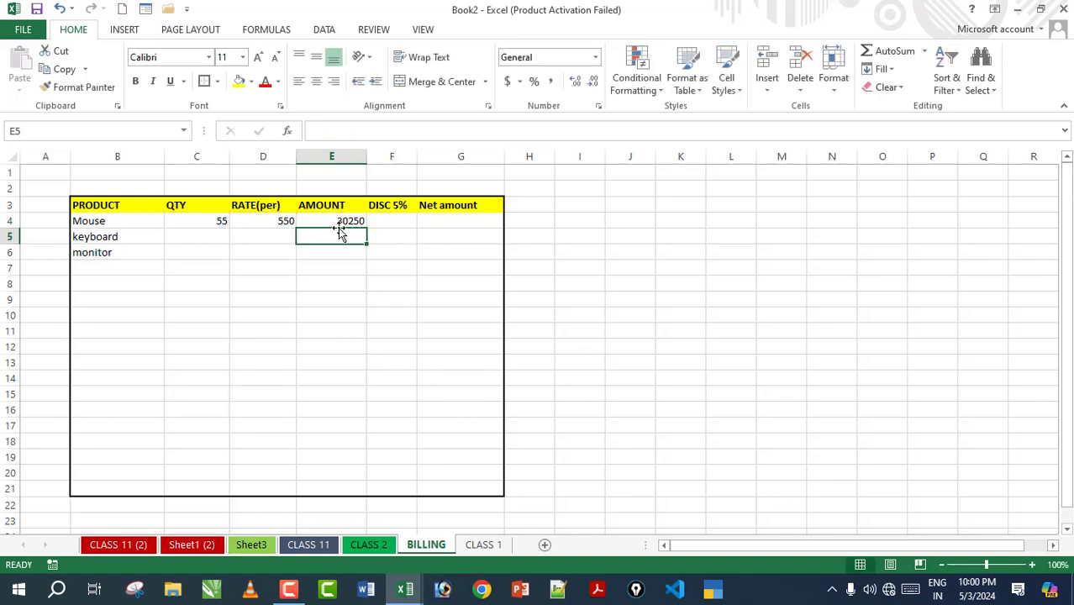
left_click(339, 225)
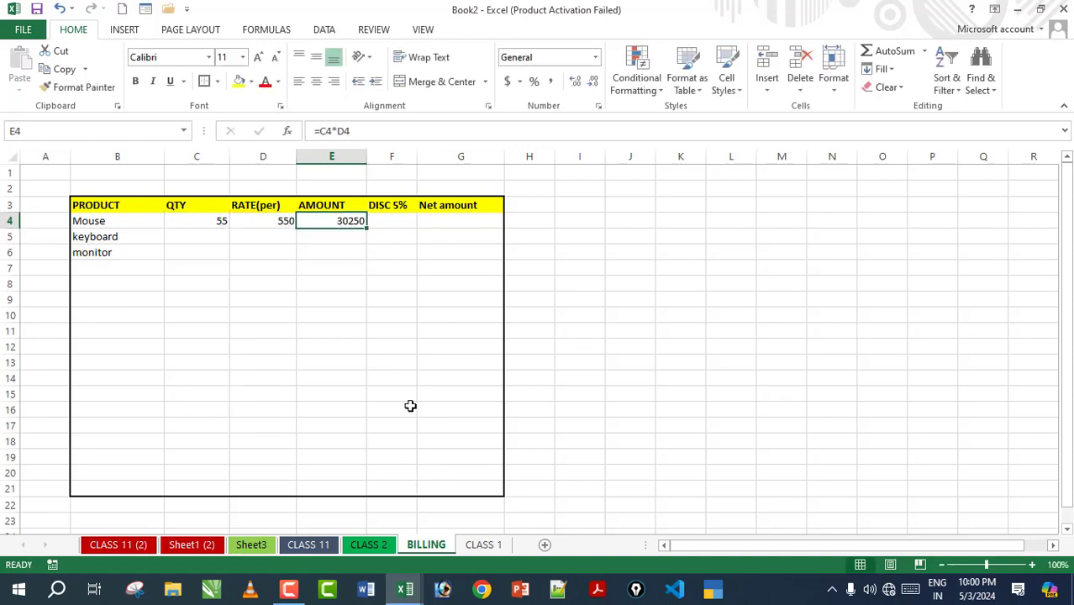
Step: Enter =E4*5/100 in F4 to give Mouse a 5% discount of 1512.5
left_click(396, 222)
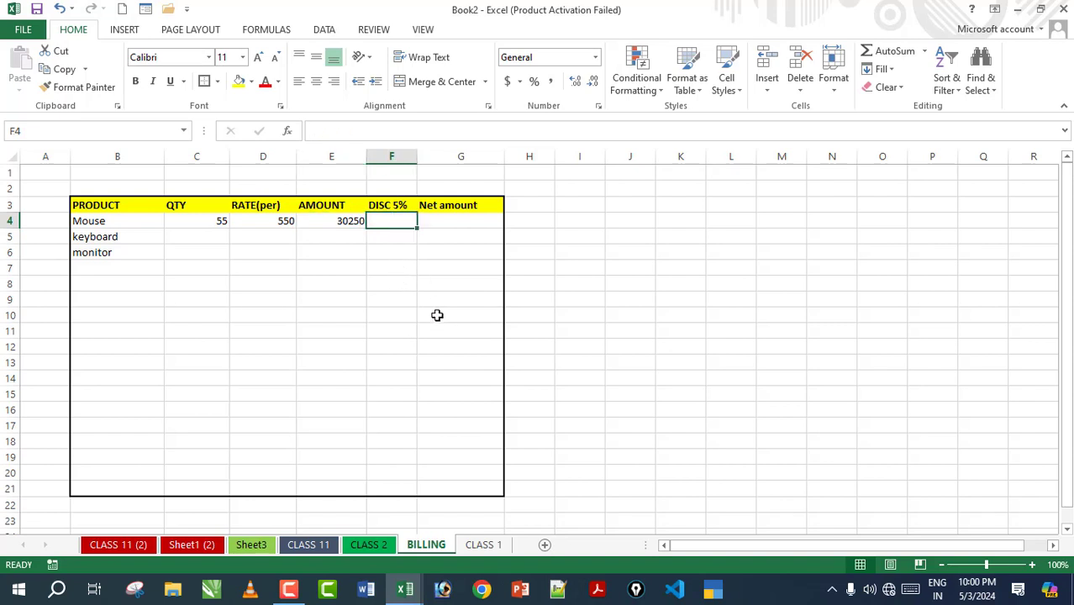
type("=")
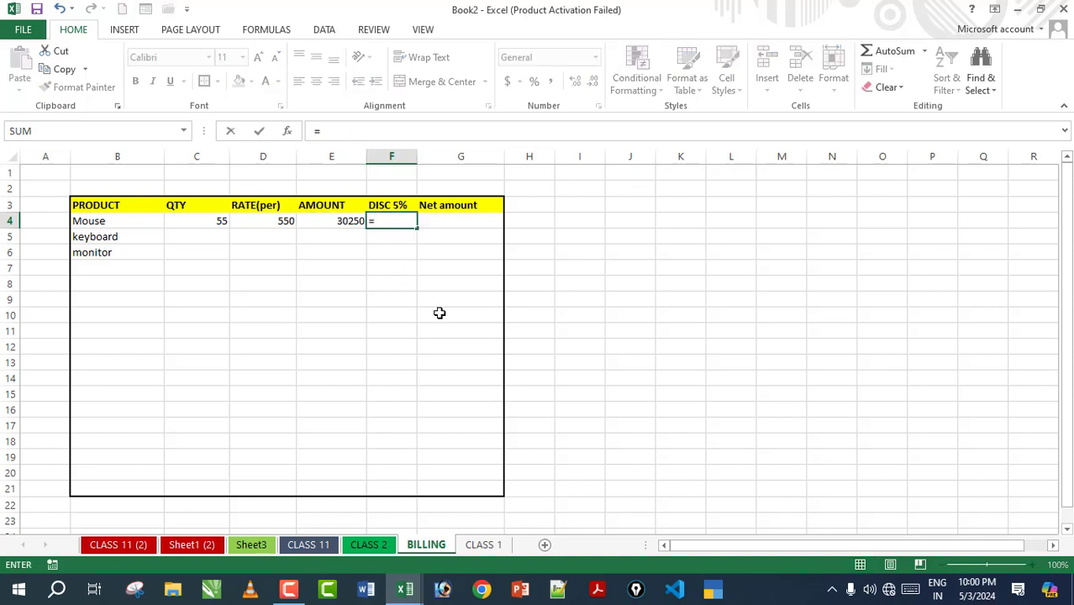
left_click(345, 223)
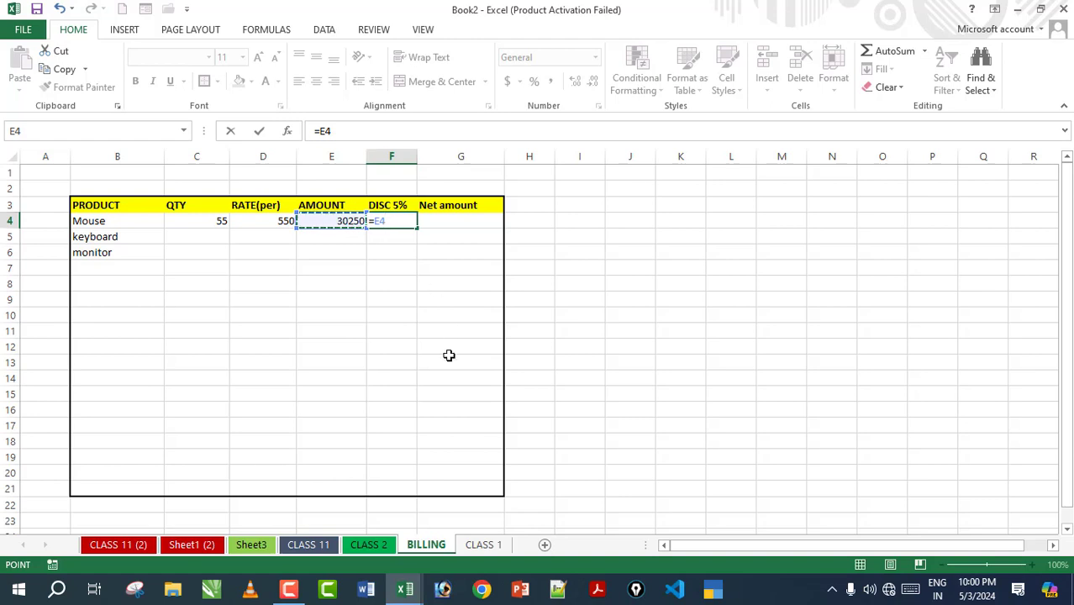
type("*")
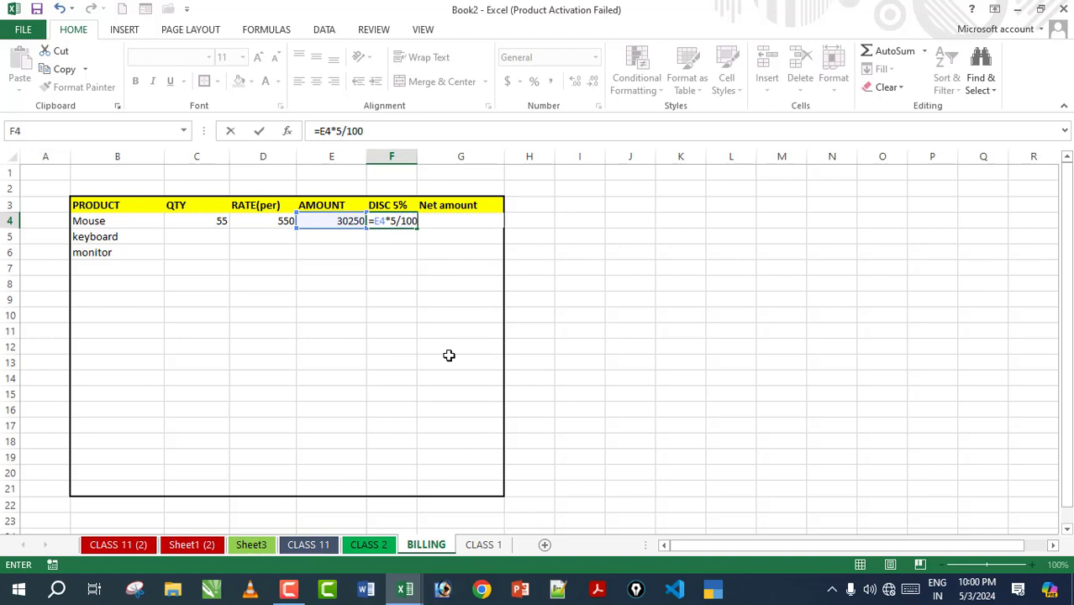
key("Return")
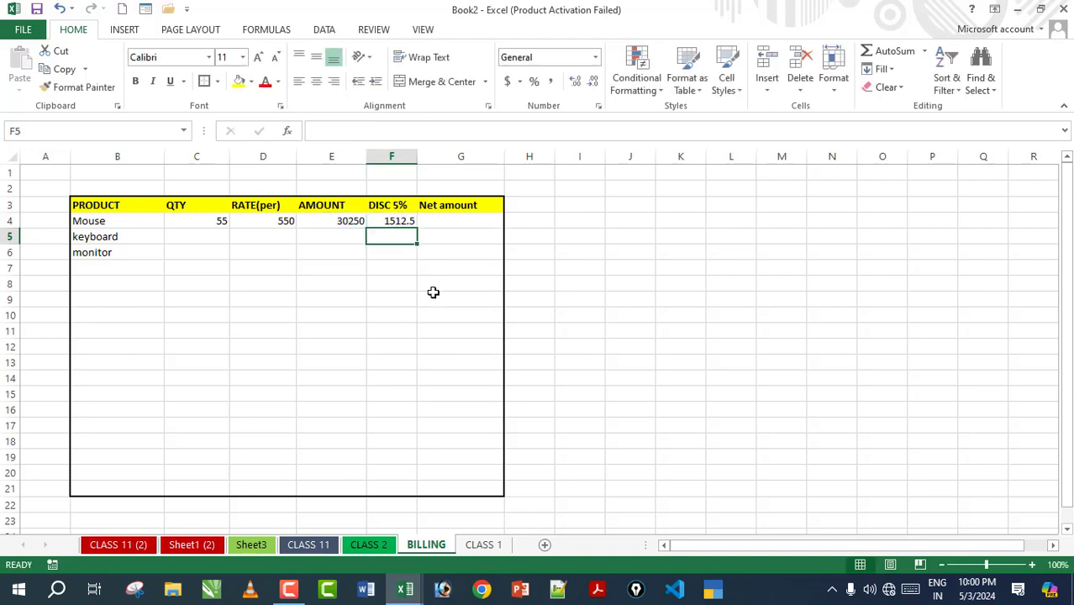
left_click(395, 221)
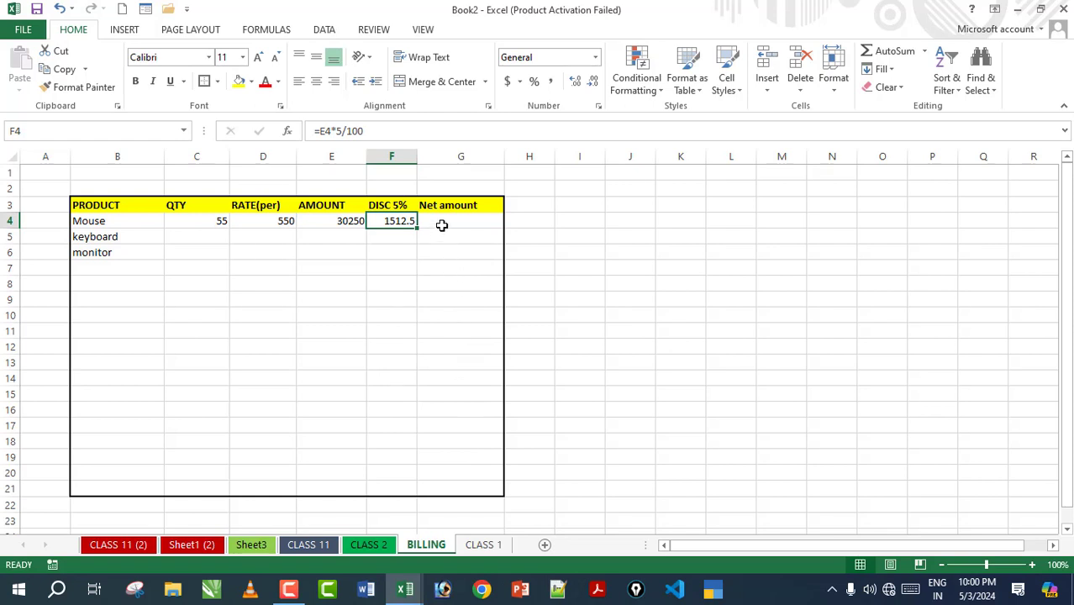
left_click(443, 224)
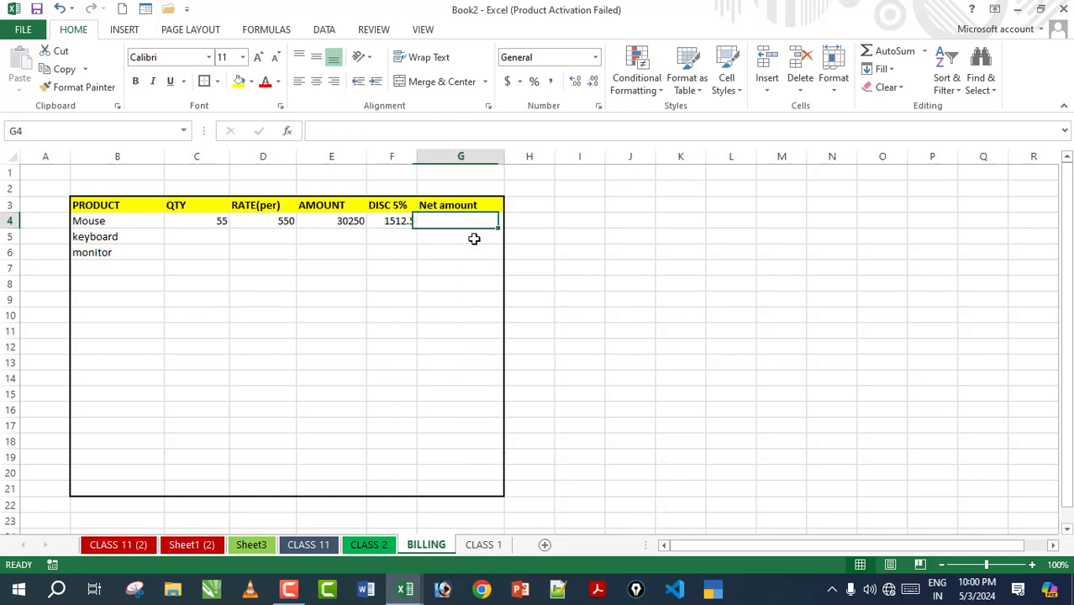
Step: Enter =E4-F4 in G4 so the Mouse net amount shows 28737.5
left_click(338, 223)
left_click(407, 224)
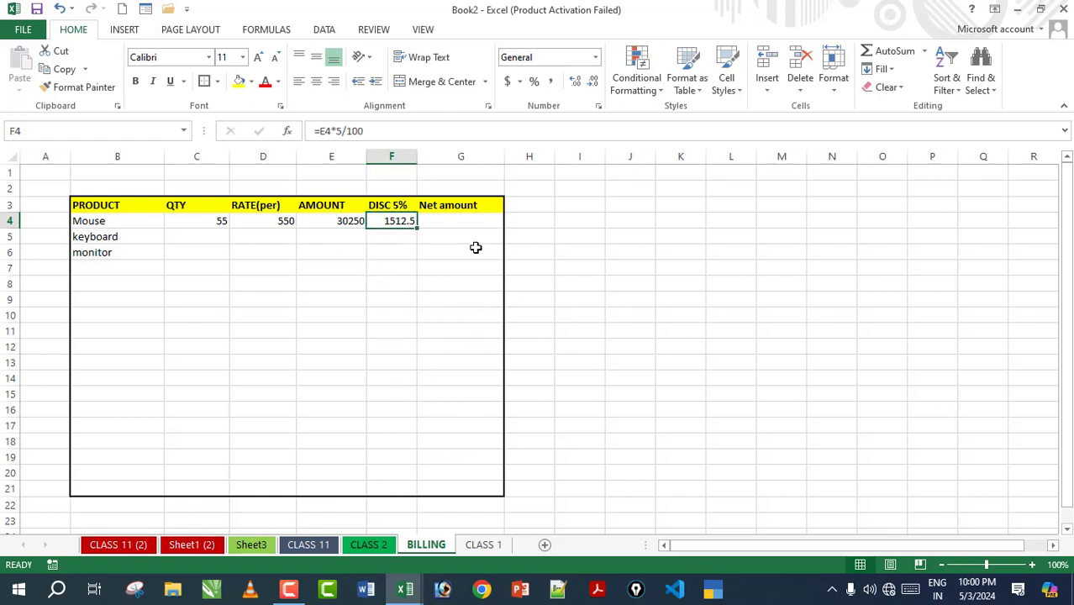
left_click(463, 221)
type("=")
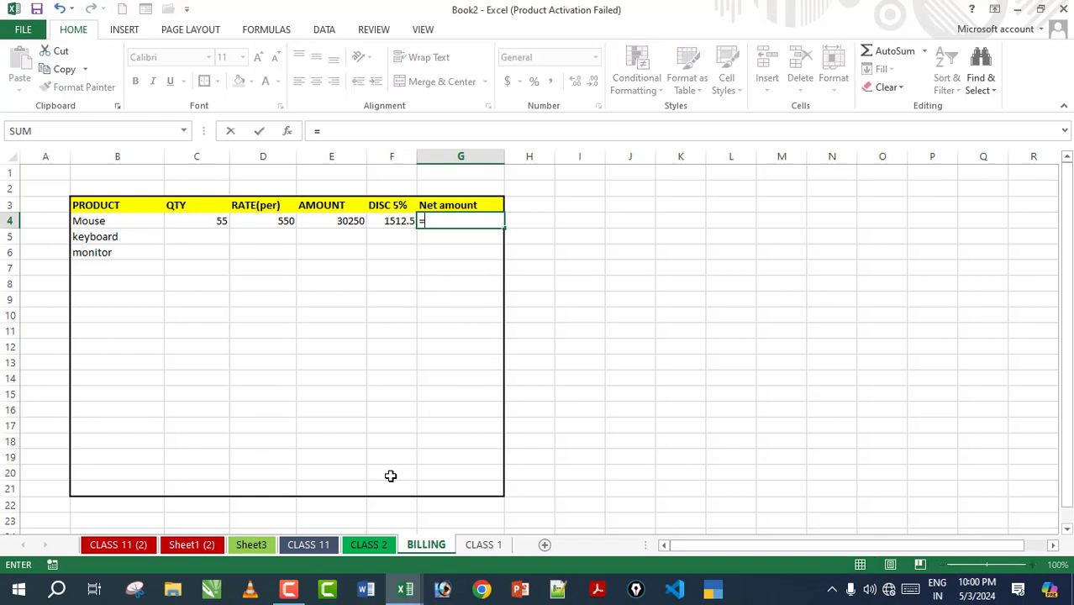
left_click(334, 222)
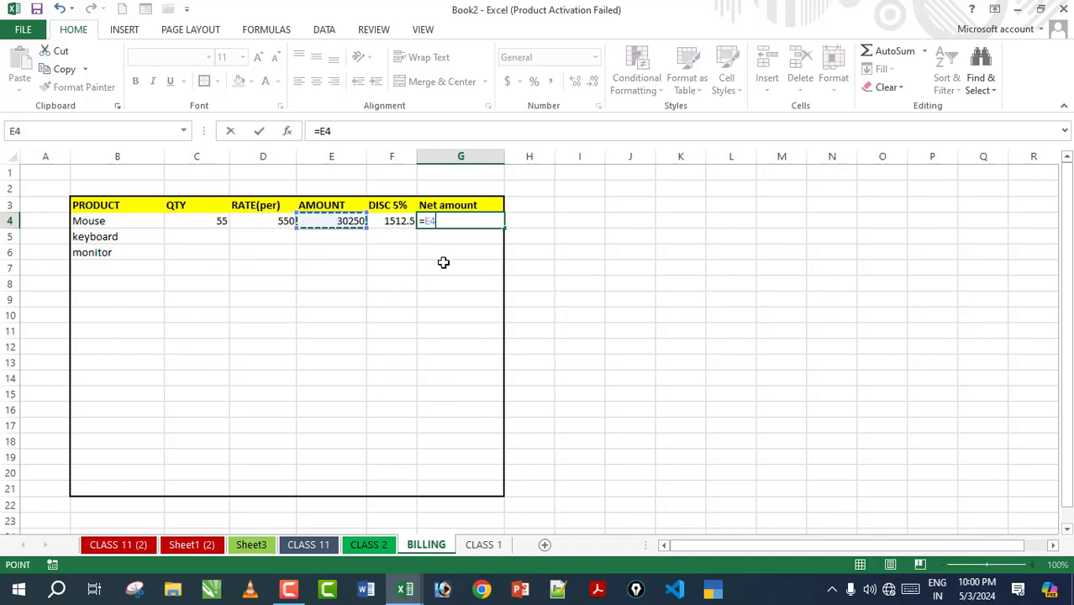
type("-")
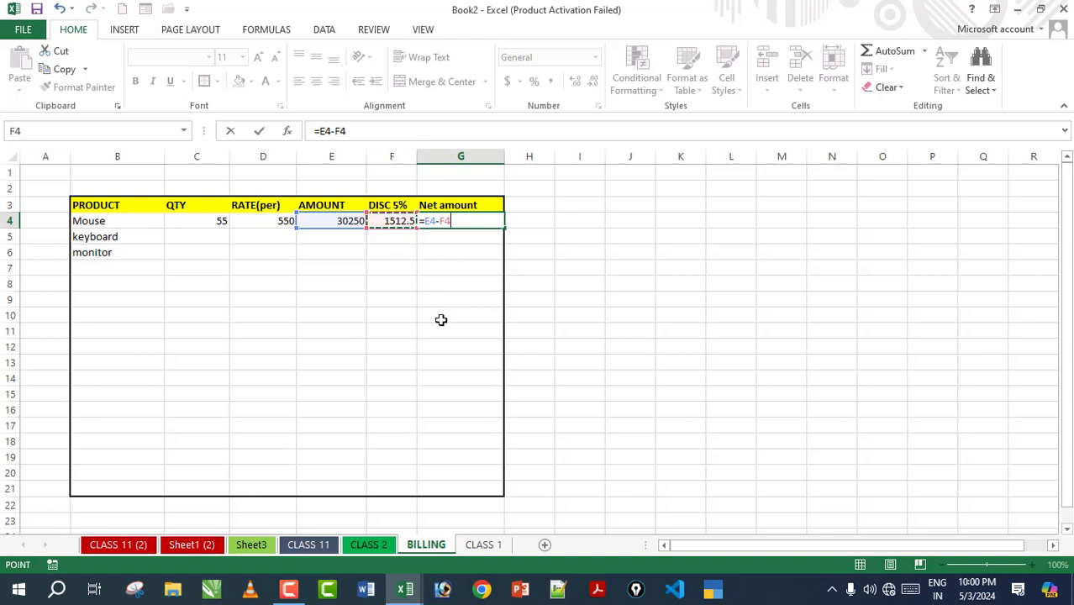
left_click(382, 221)
key("Return")
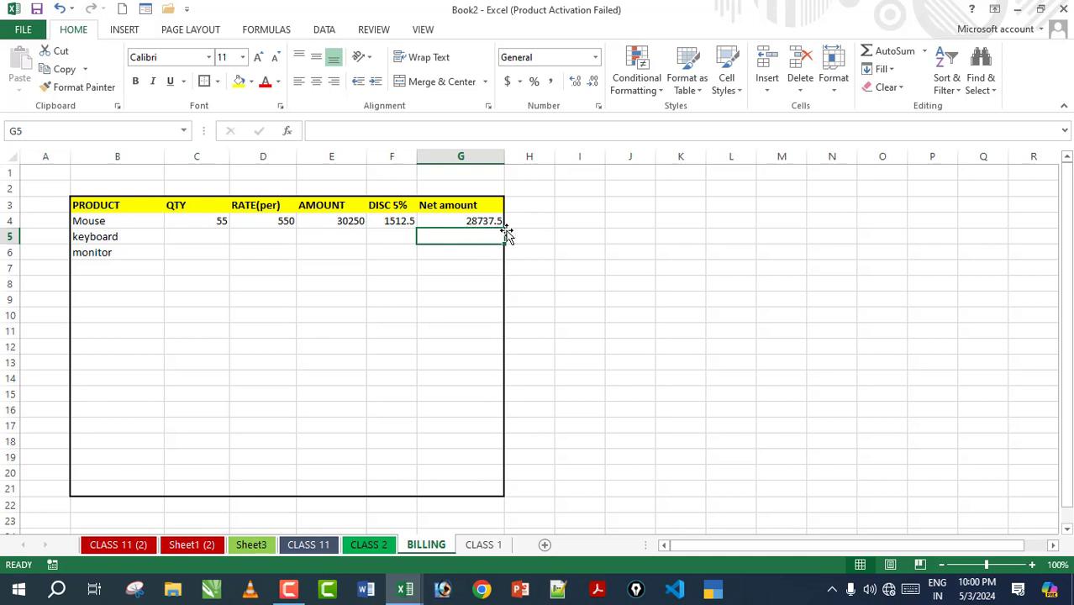
key("Up")
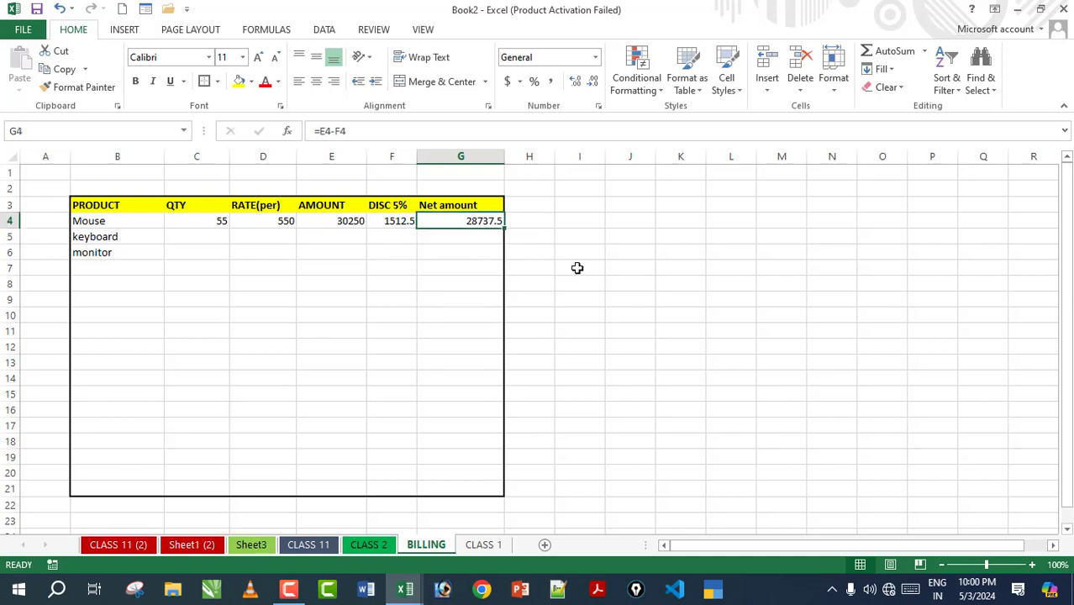
left_click(99, 221)
Step: Enter keyboard QTY 60 and rate 850 in row 5
left_click(195, 237)
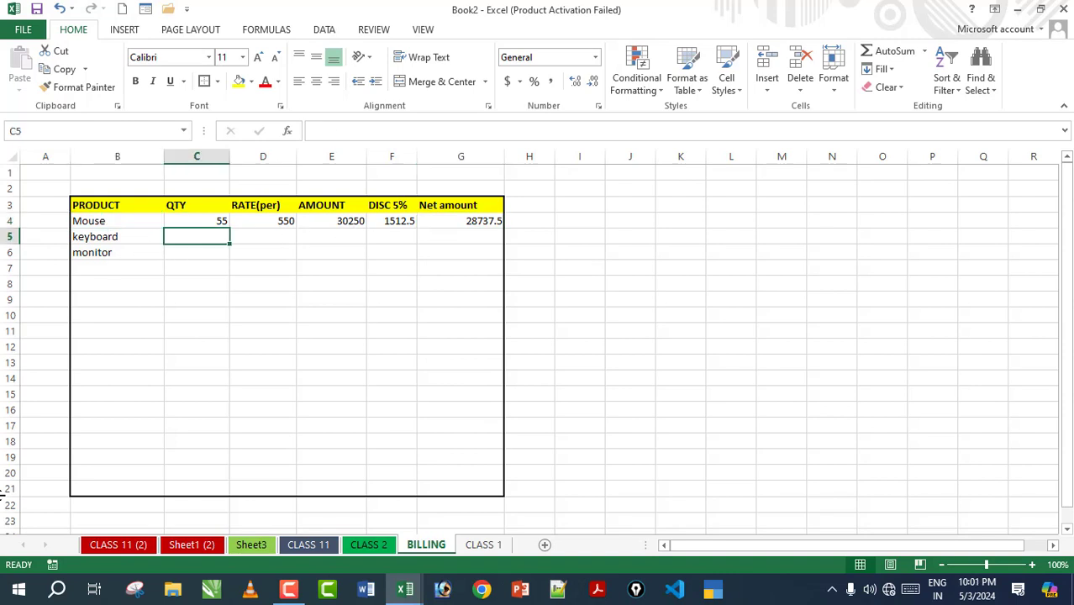
type("6")
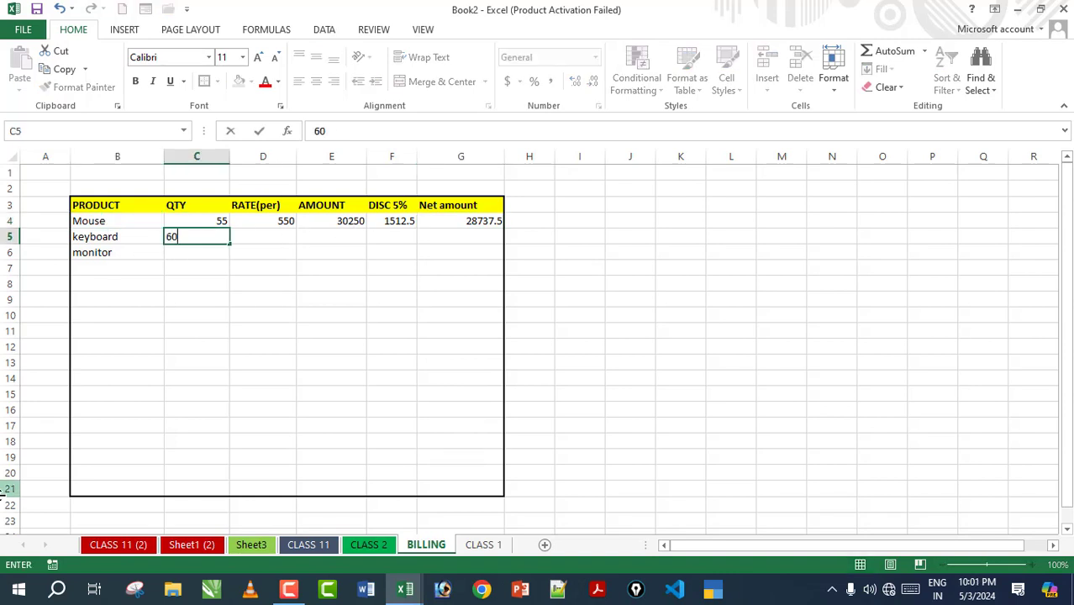
type("0")
key("Tab")
type("85")
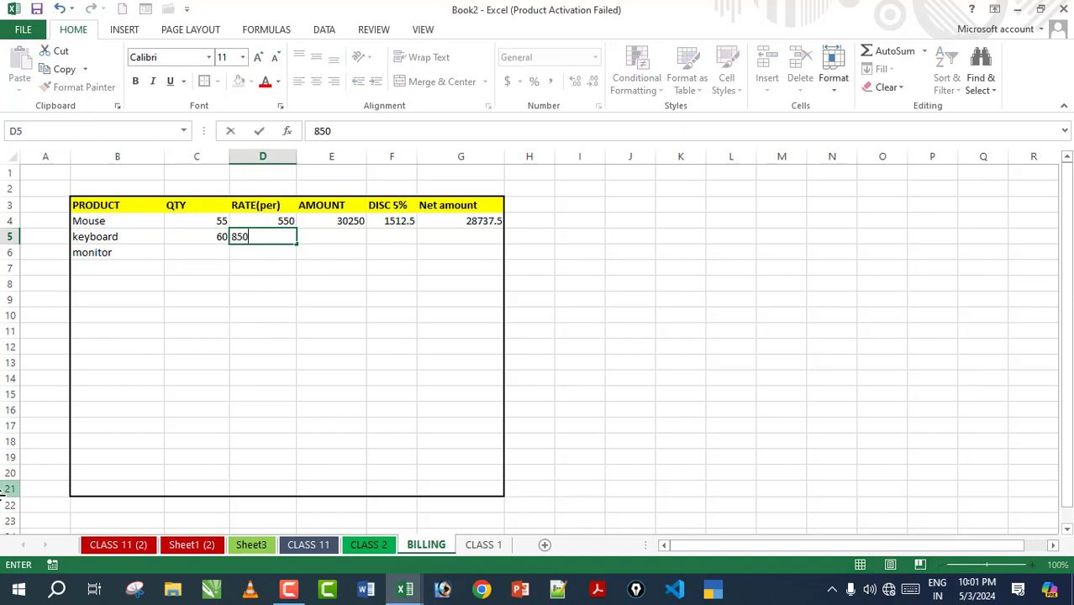
key("Return")
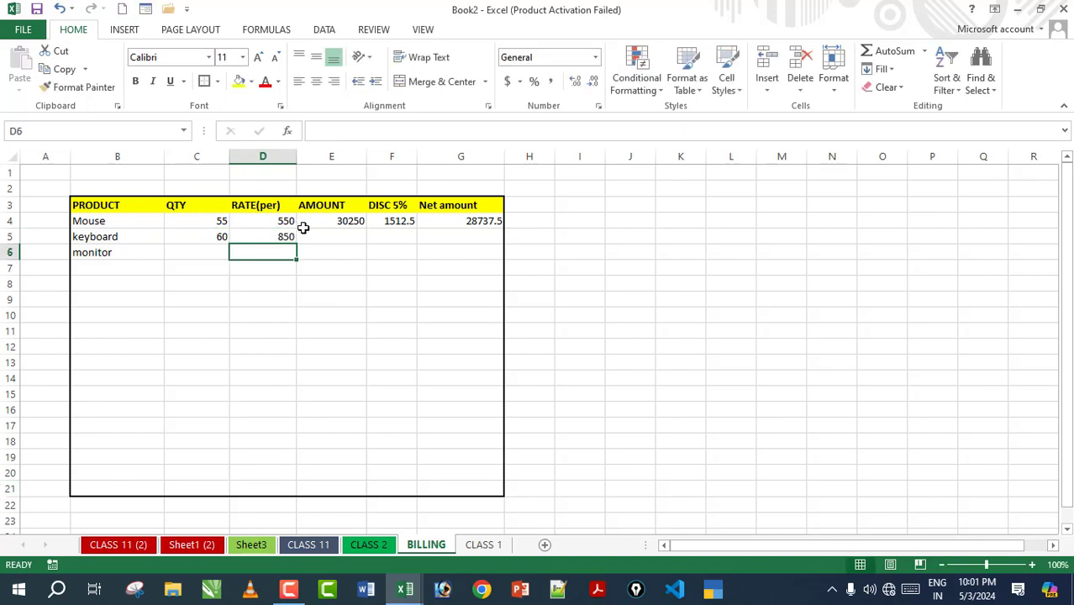
Step: Fill the amount, discount and net formulas down into E5:G5 (51000, 2550, 48450)
left_click(330, 237)
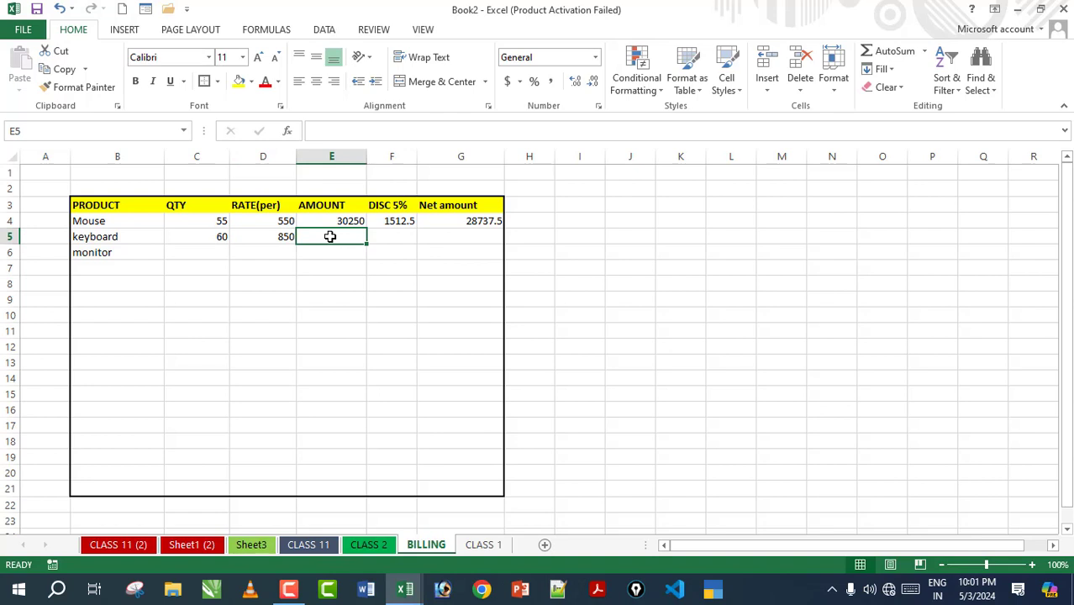
key("ctrl+d")
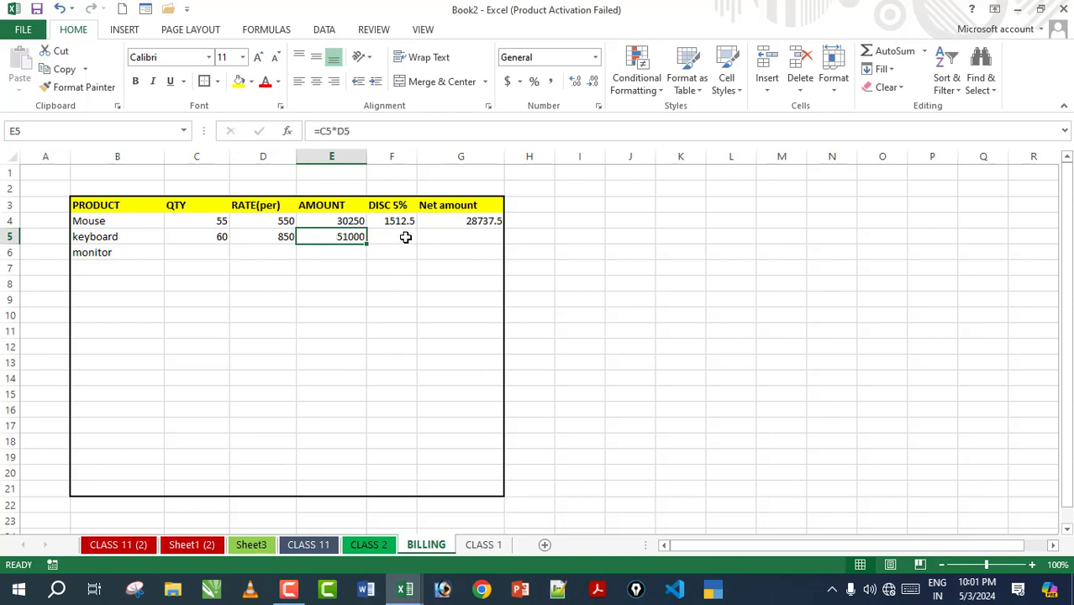
left_click(406, 238)
key("ctrl+d")
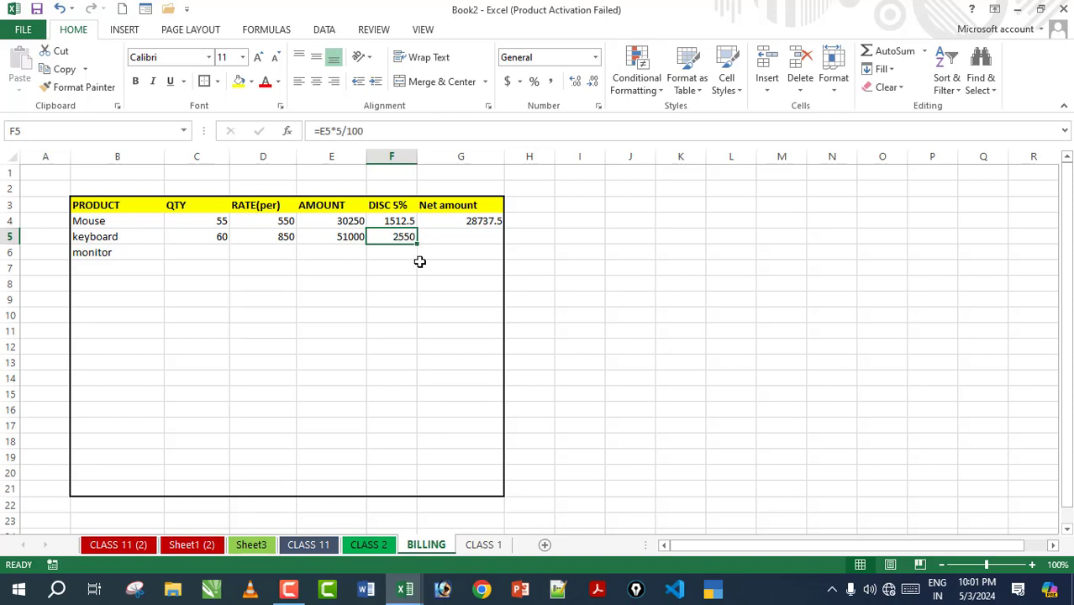
left_click(467, 236)
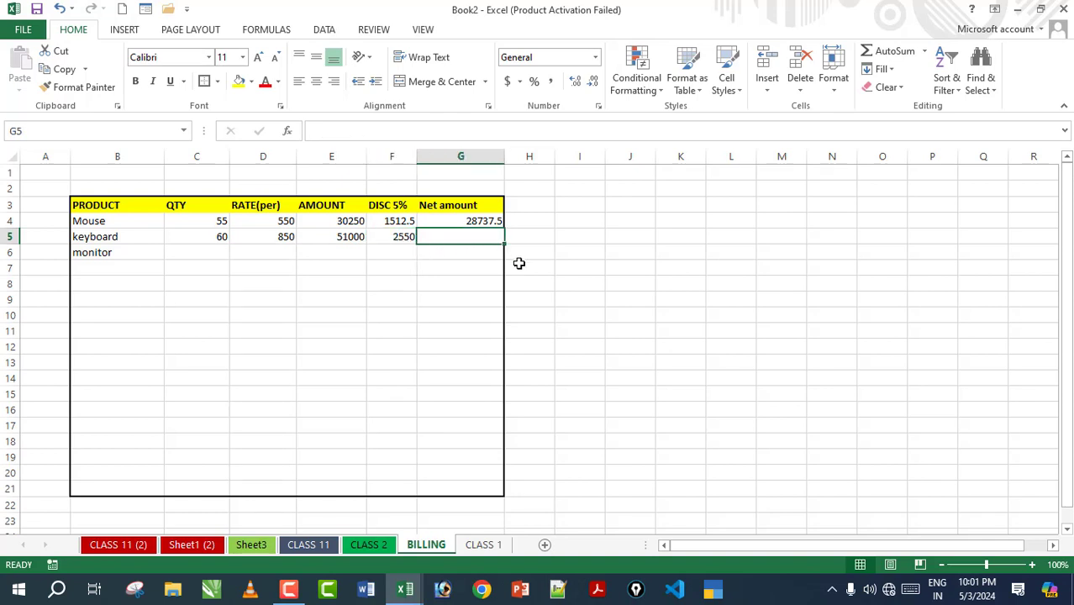
key("ctrl+d")
Step: Enter monitor QTY 50 and rate 3500 in row 6
left_click(209, 251)
type("6")
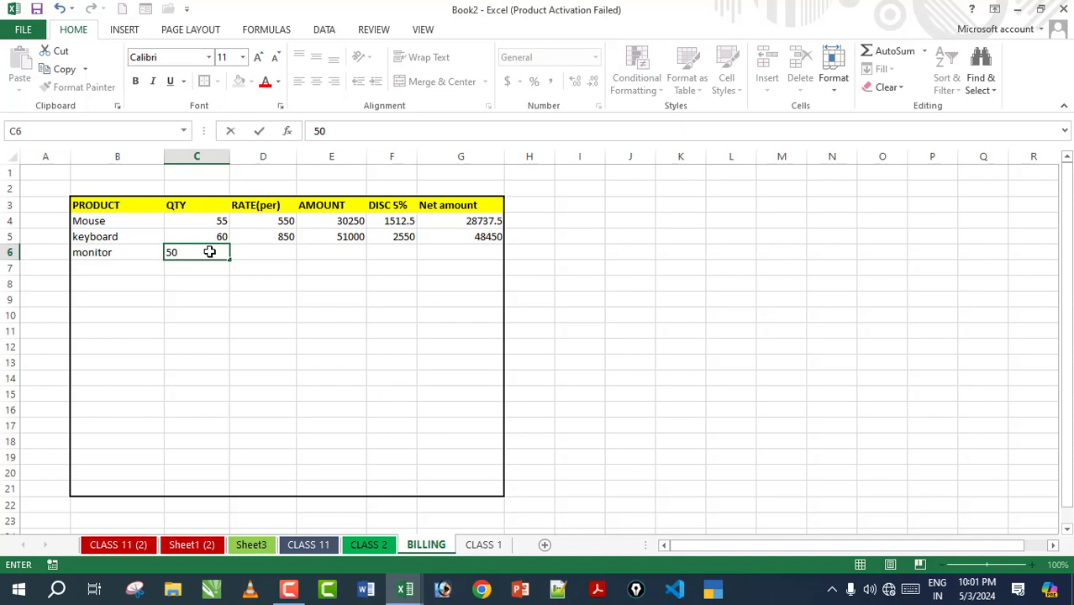
type("0")
key("Tab")
type("3500")
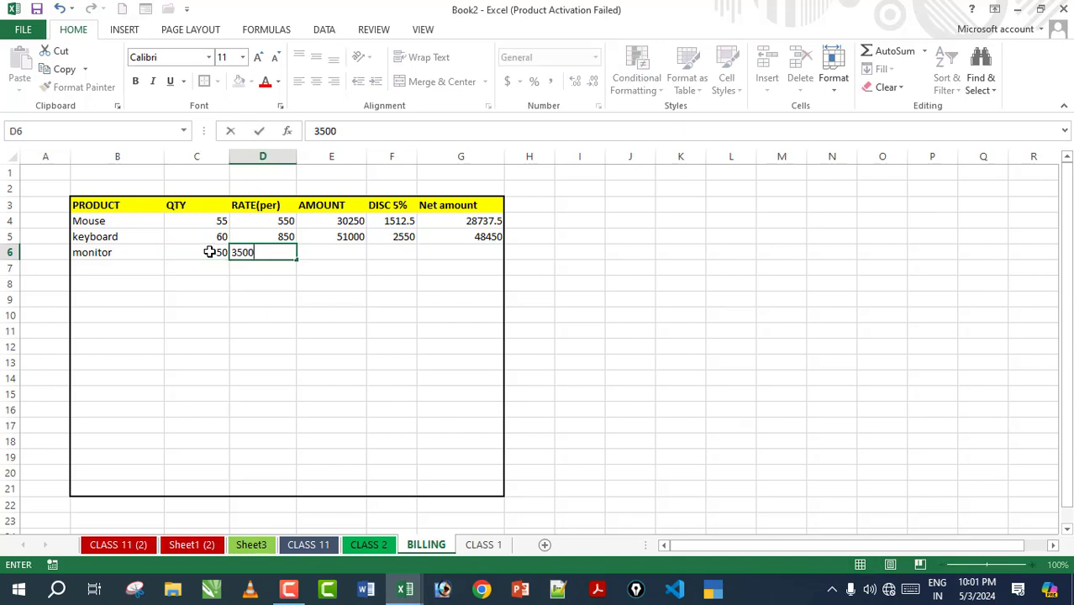
Step: Fill the formulas down into E6:G6, giving 175000, 8750 and 166250
left_click(347, 250)
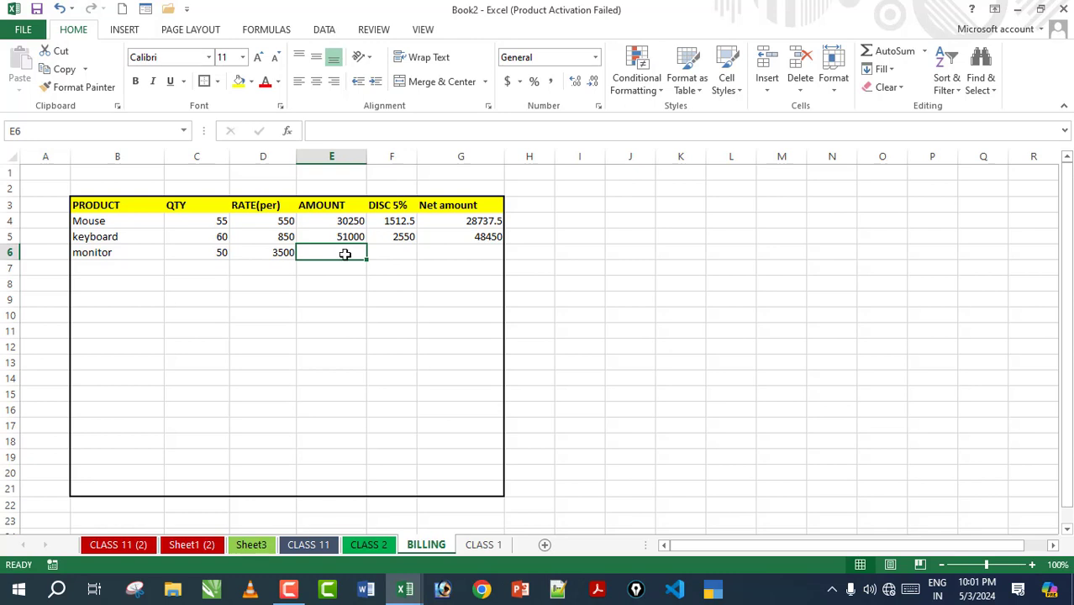
key("ctrl+d")
left_click(410, 251)
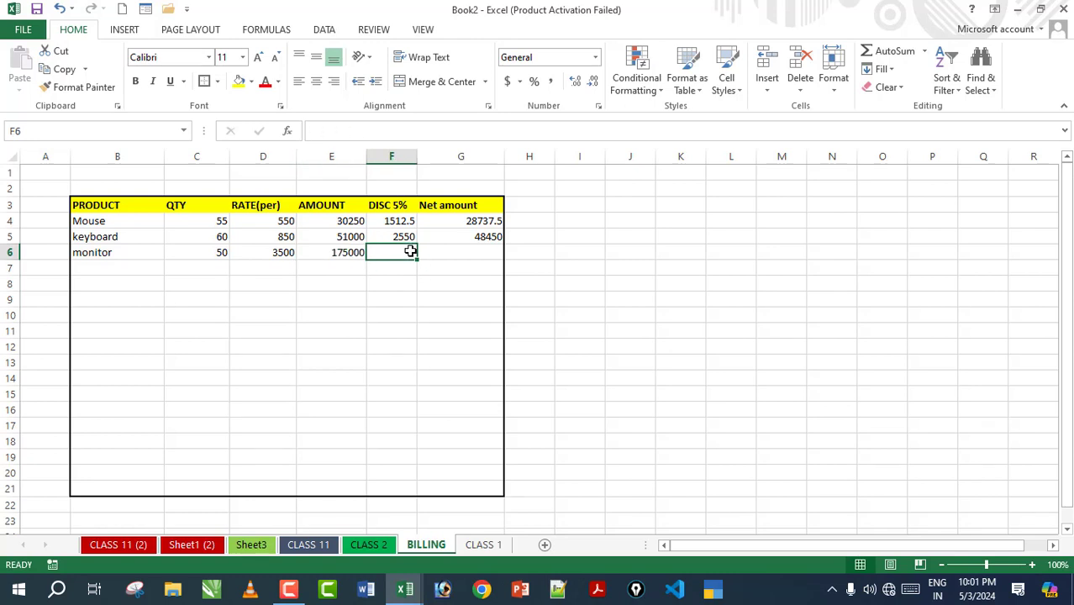
key("ctrl+d")
left_click(454, 251)
key("ctrl+d")
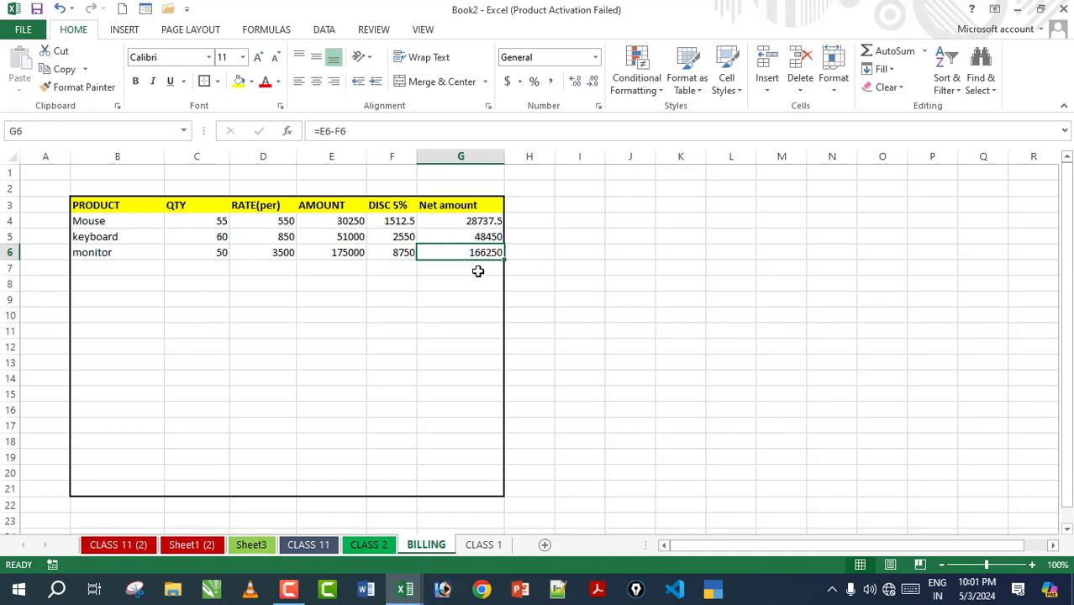
left_click(478, 270)
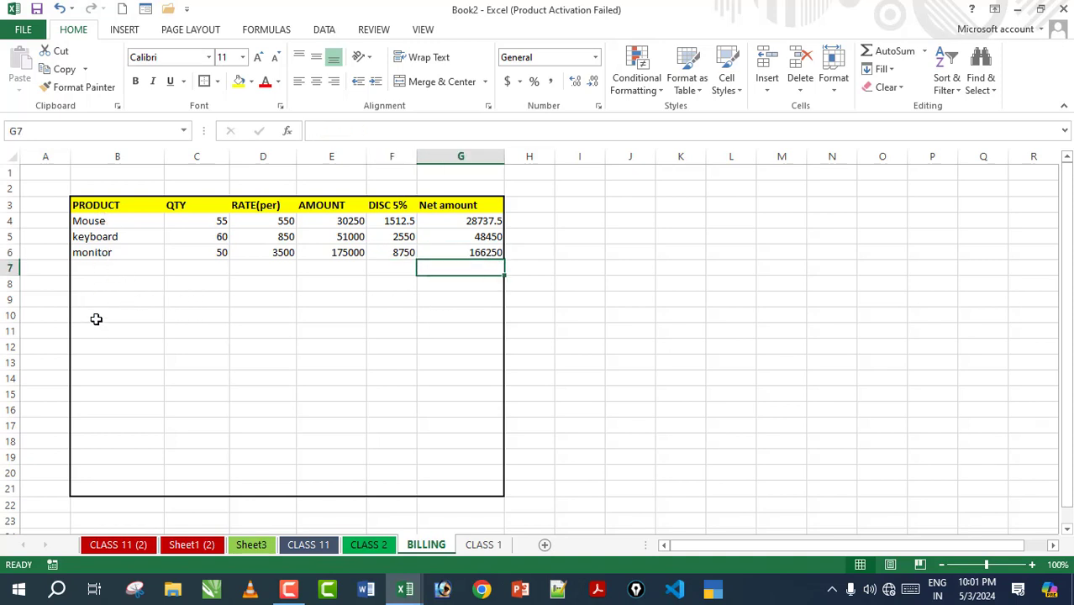
Step: Label B21 'total' and AutoSum the QTY column in C21 to 165
left_click(133, 488)
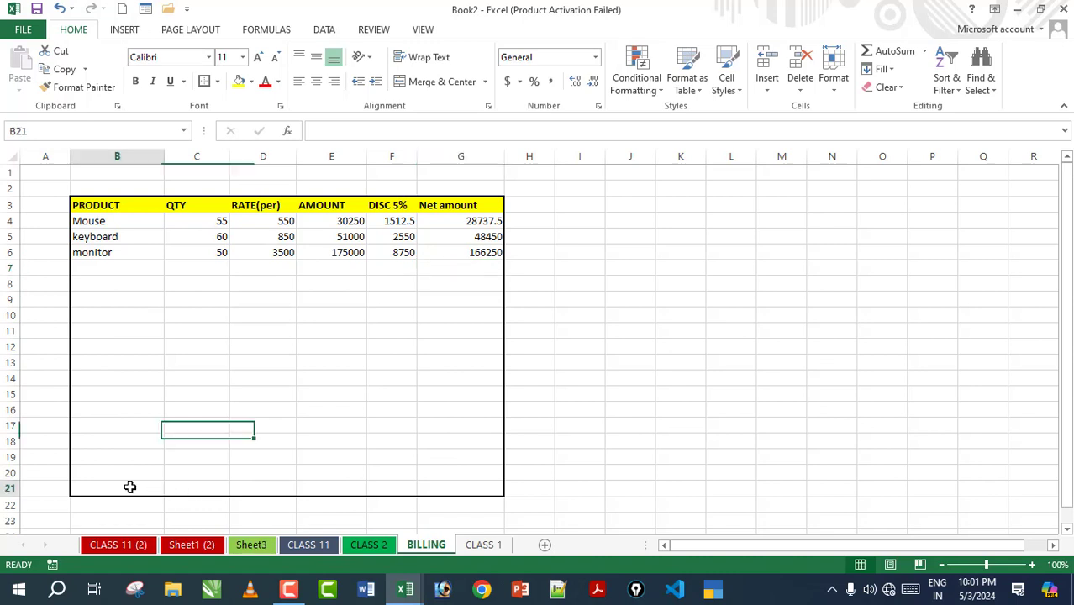
type("total")
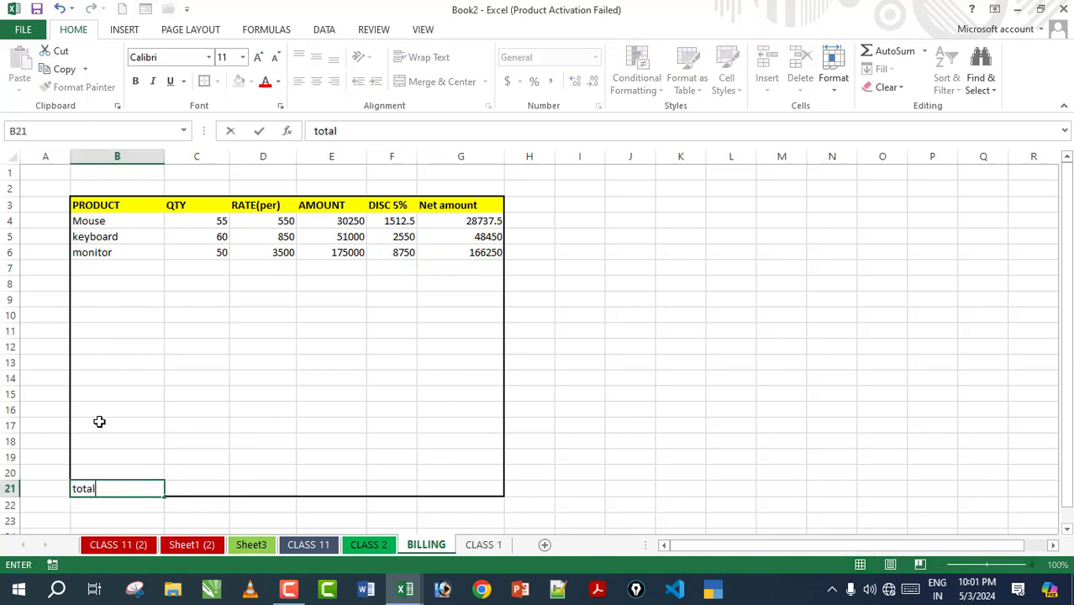
key("Tab")
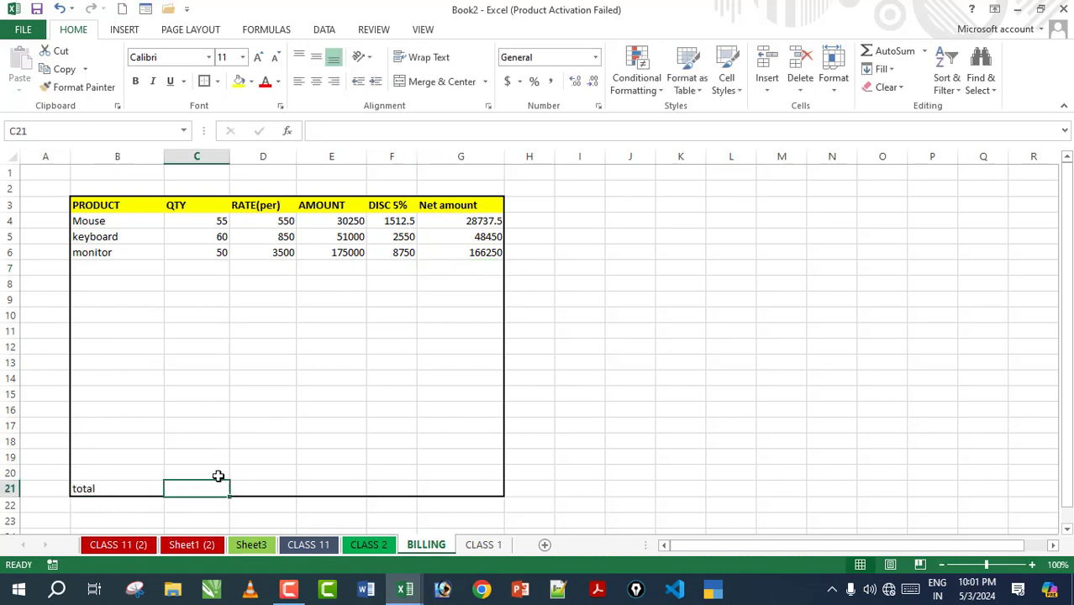
left_click(895, 52)
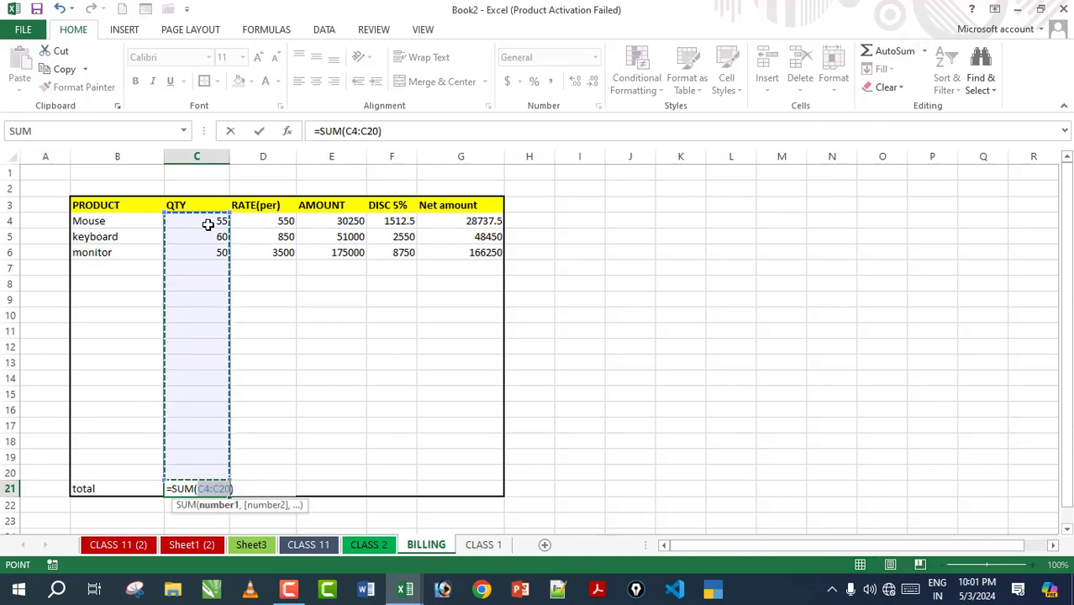
key("Return")
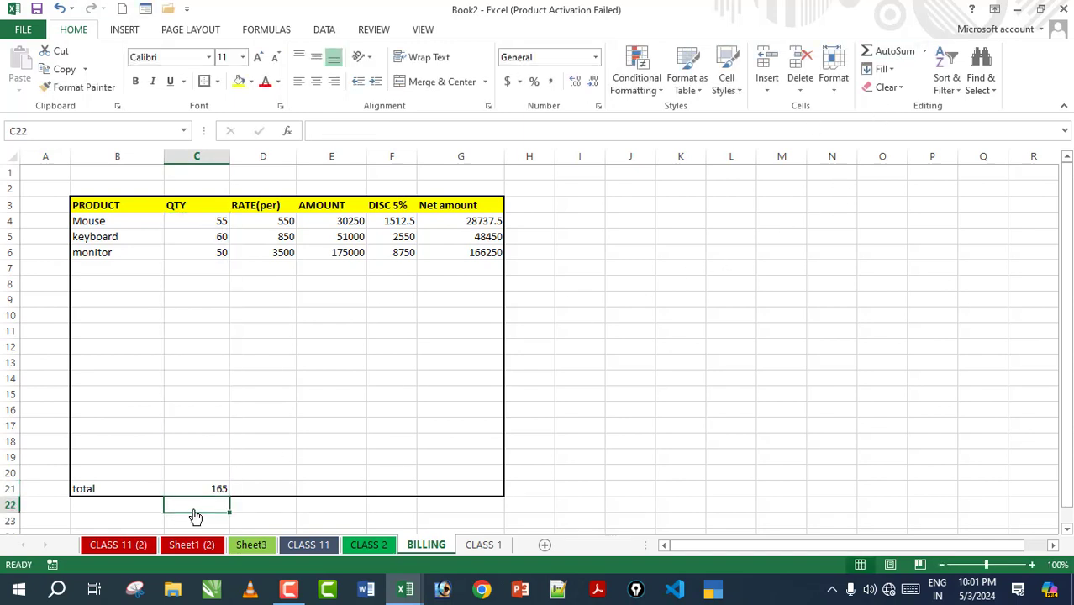
Step: Extend the total formula across to G21: 4900, 256250, 12812.5 and 243437.5
left_click(202, 488)
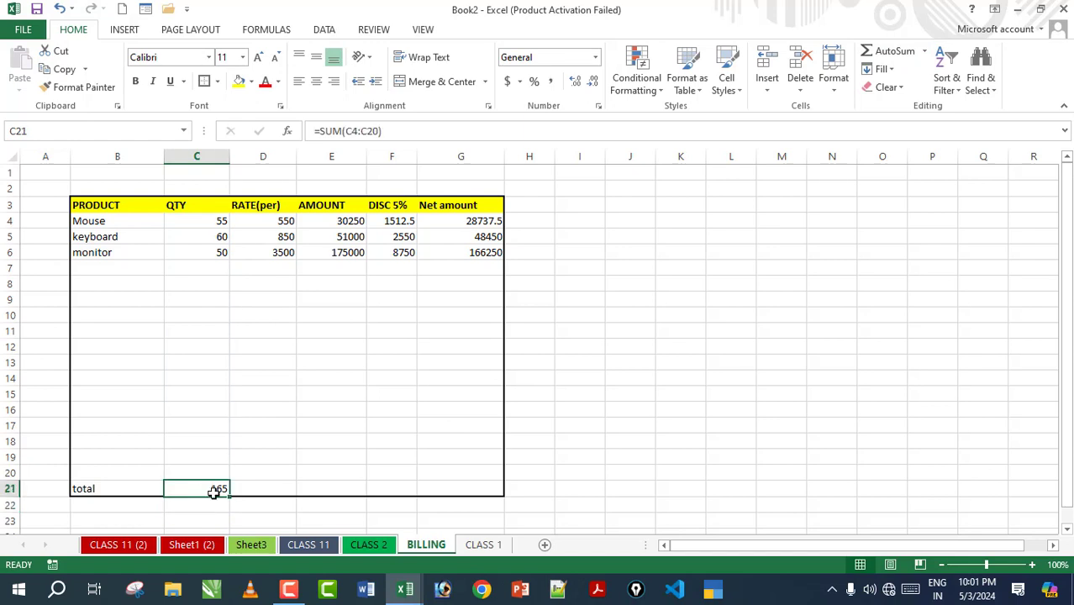
left_click_drag(230, 497, 475, 490)
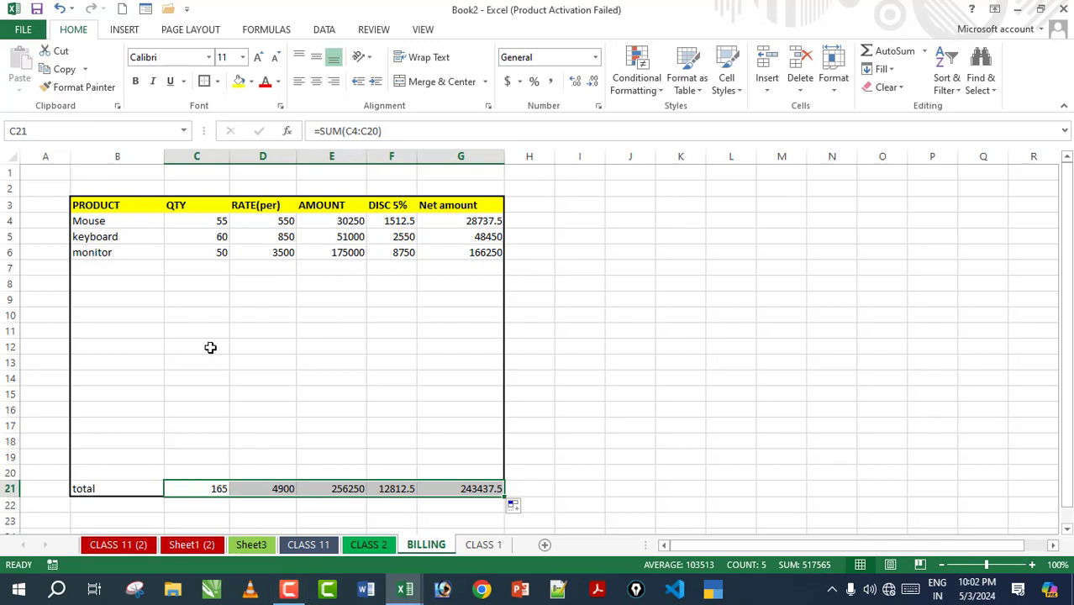
left_click(458, 443)
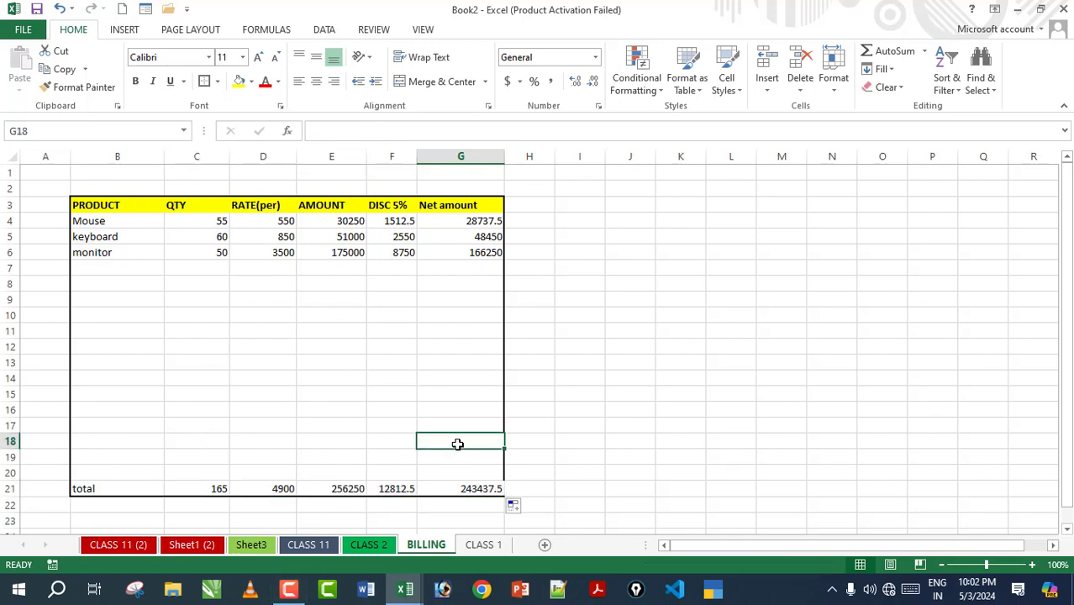
Step: Add a ram row in row 7 with QTY 100 and rate 1450
left_click(101, 271)
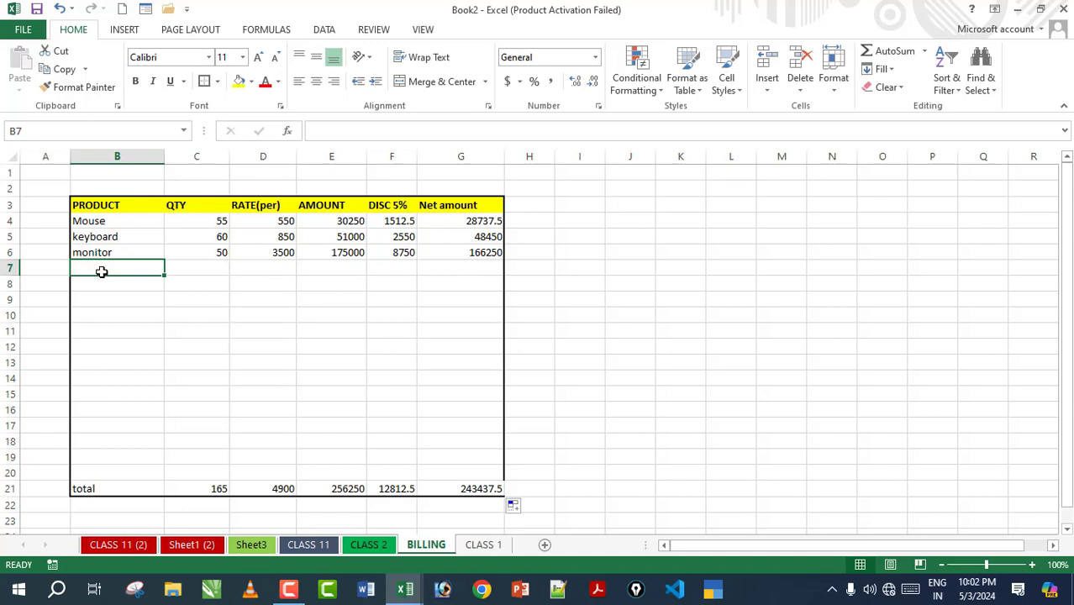
type("ram")
key("Tab")
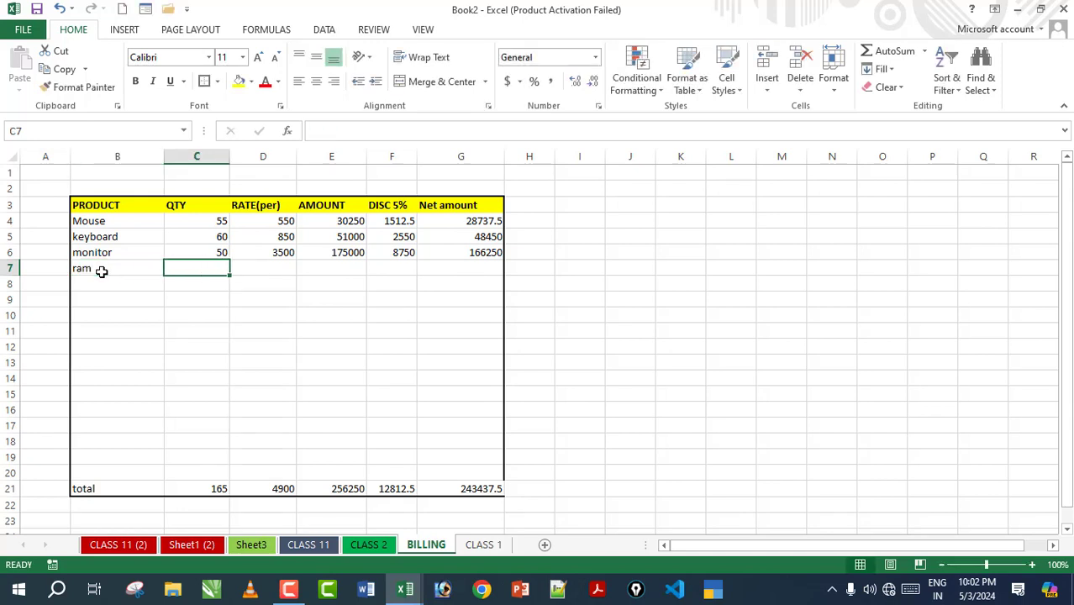
type("100")
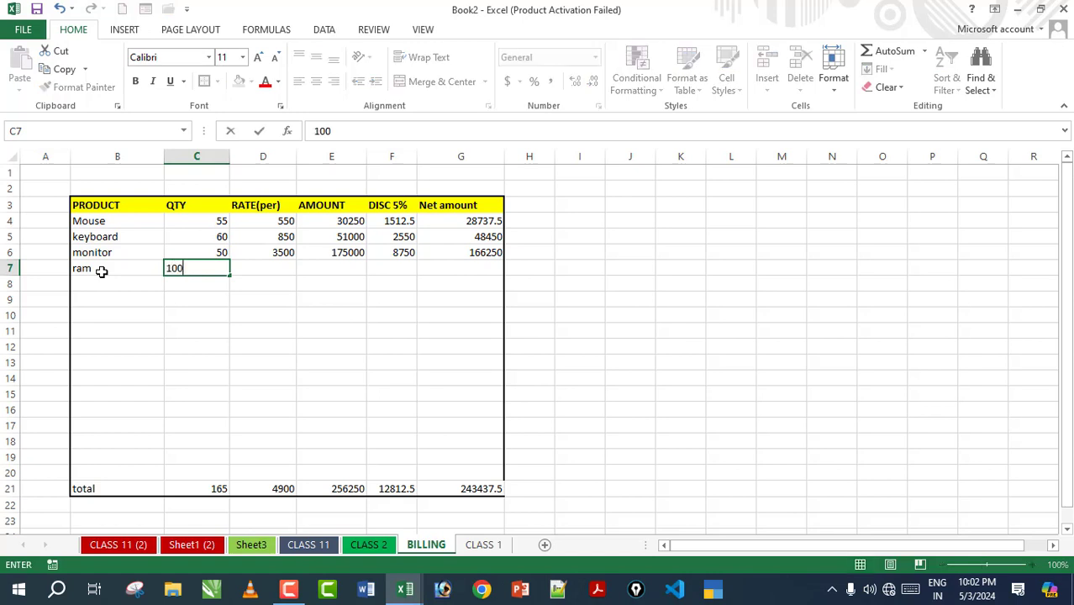
key("Tab")
type("1")
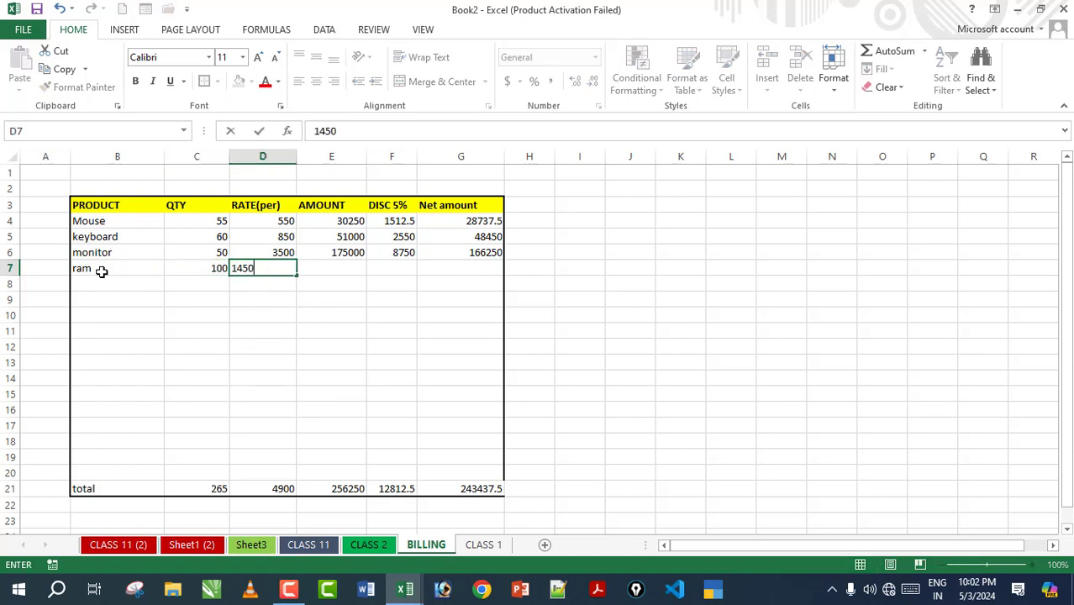
type("450")
key("Return")
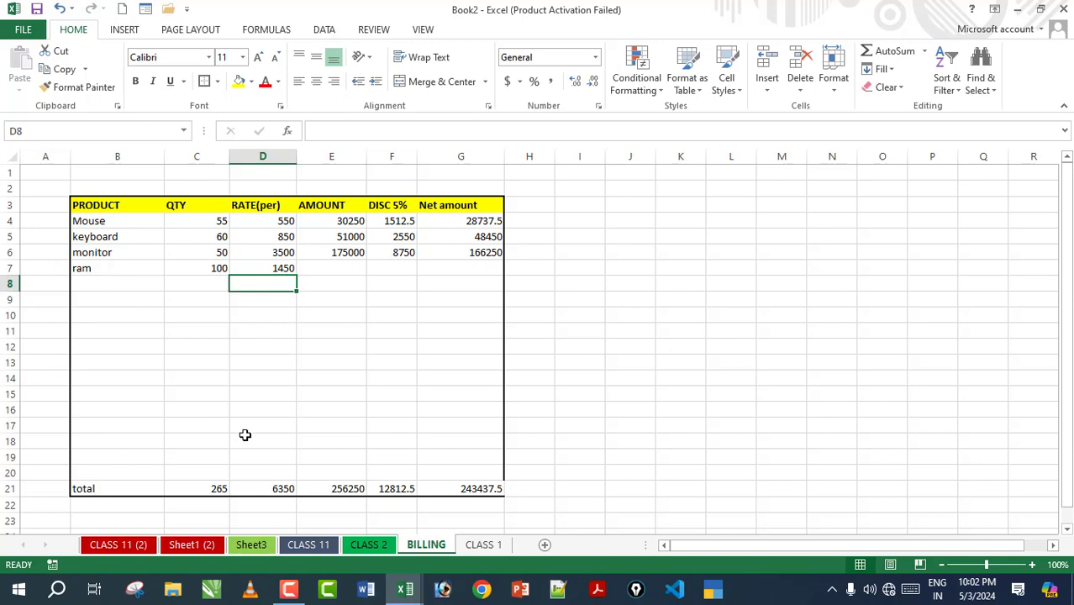
Step: Fill the ram formulas into E7:G7 (145000, 7250, 137750); bold total reaches 381187.5 net
left_click(344, 269)
key("ctrl+d")
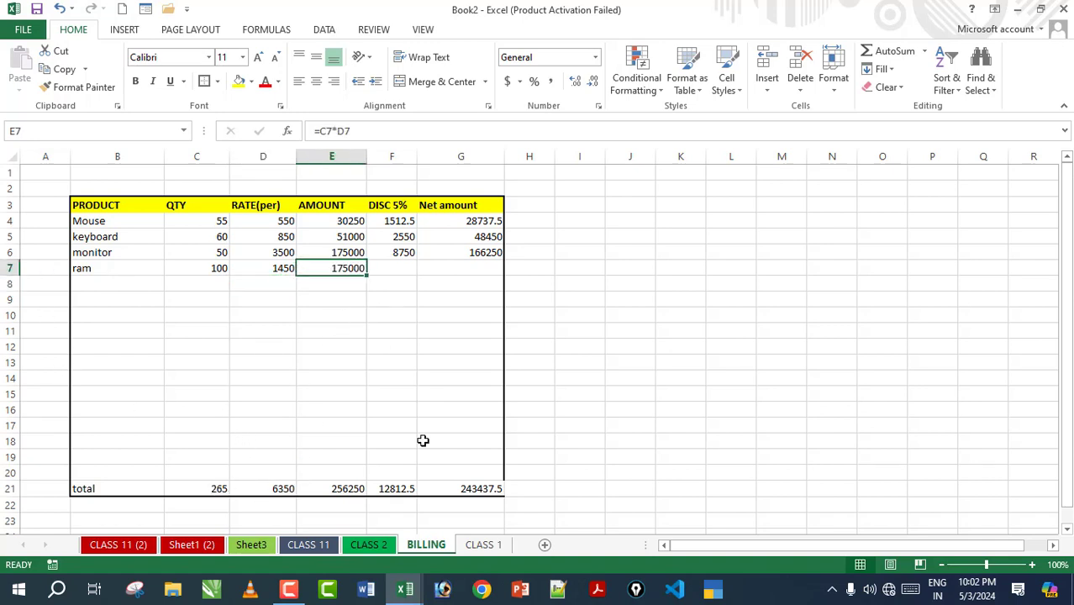
left_click(397, 266)
key("ctrl+d")
left_click(458, 267)
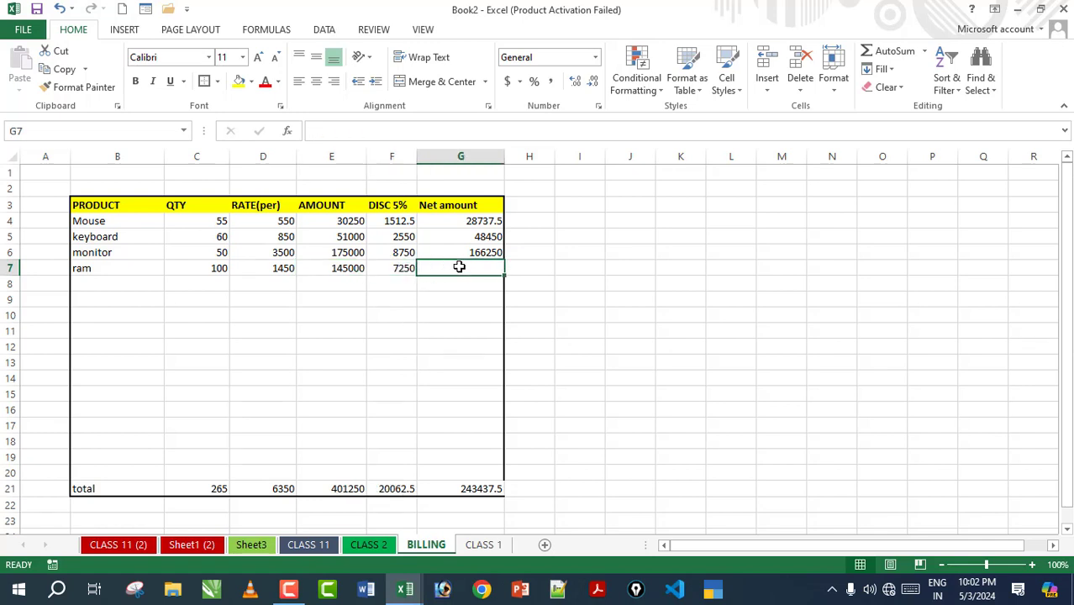
key("ctrl+d")
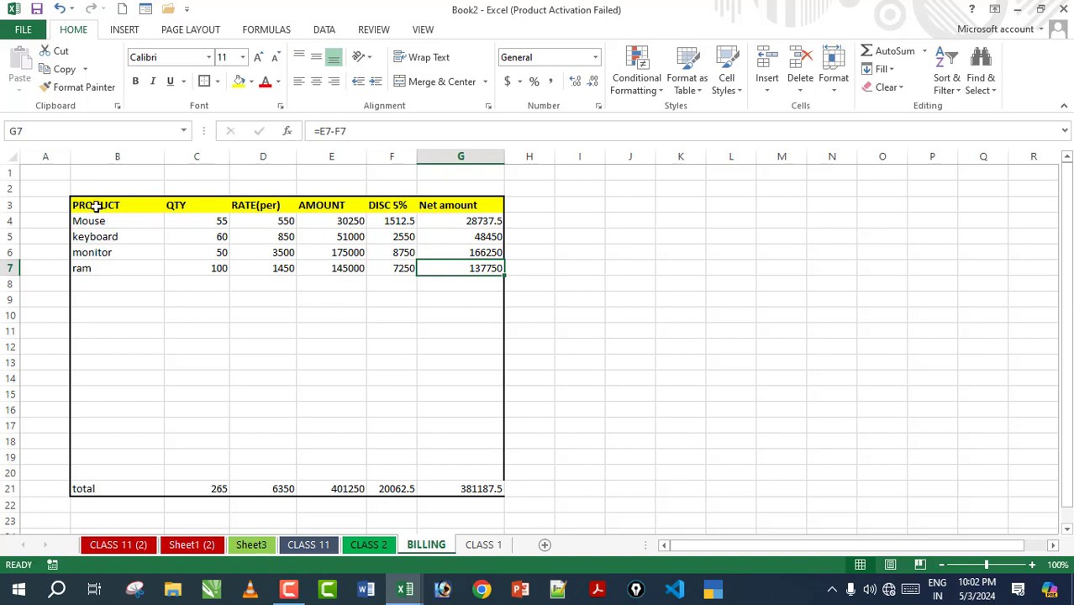
left_click(551, 488)
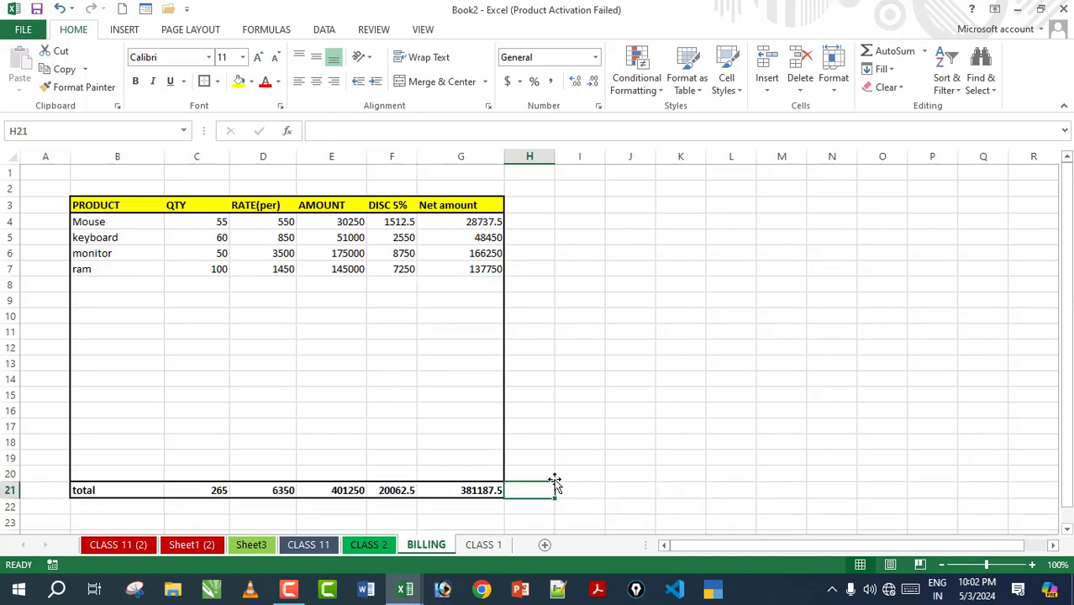
left_click(565, 370)
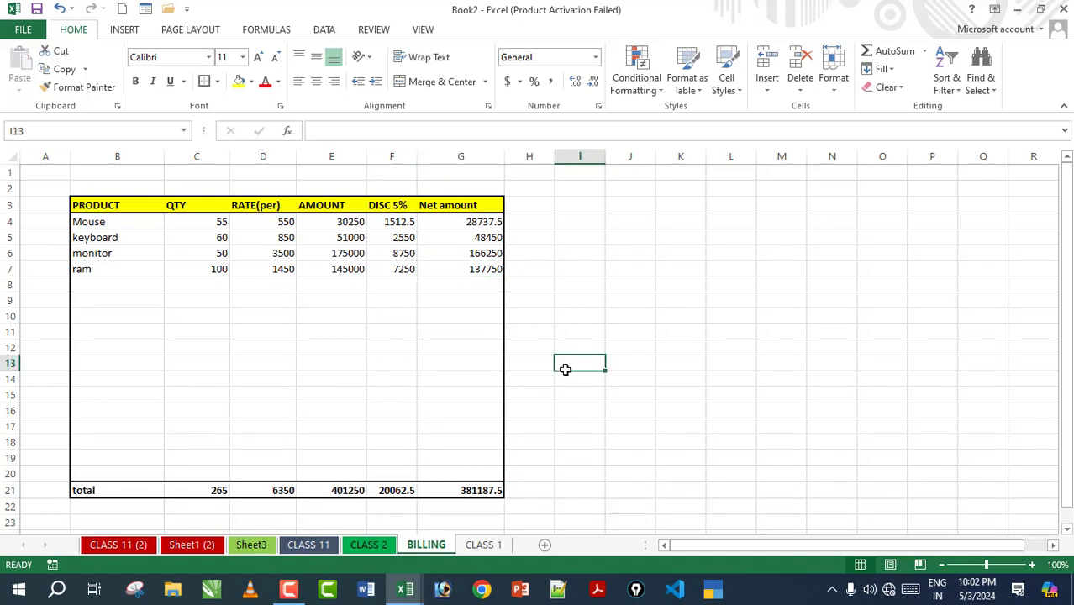